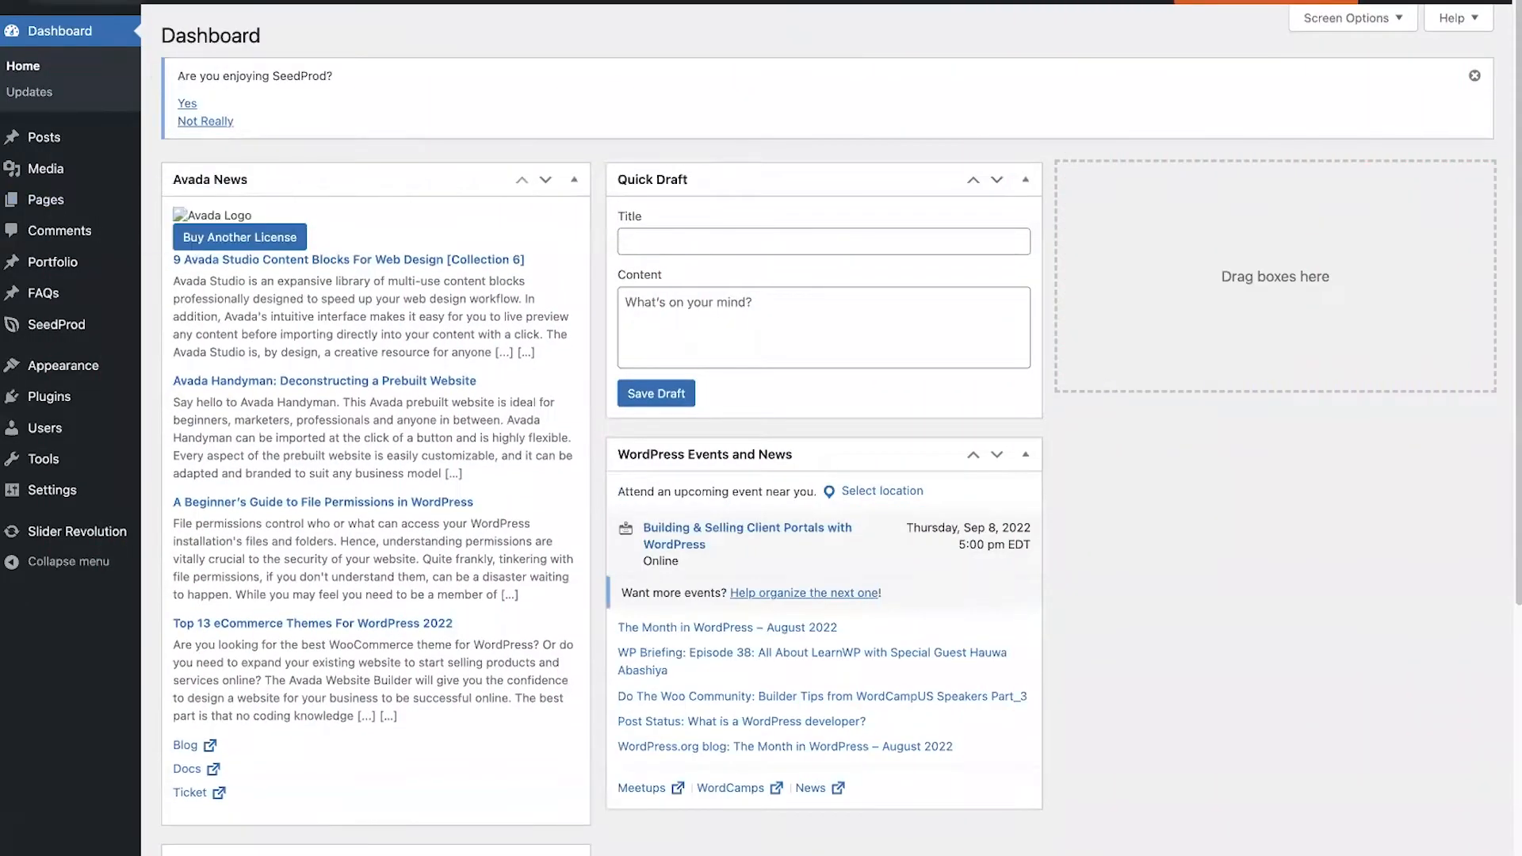
Upload the ThemeForest theme zip file to the site's themes, install it and activate the Avada theme
mouse_move(58, 31)
click(57, 28)
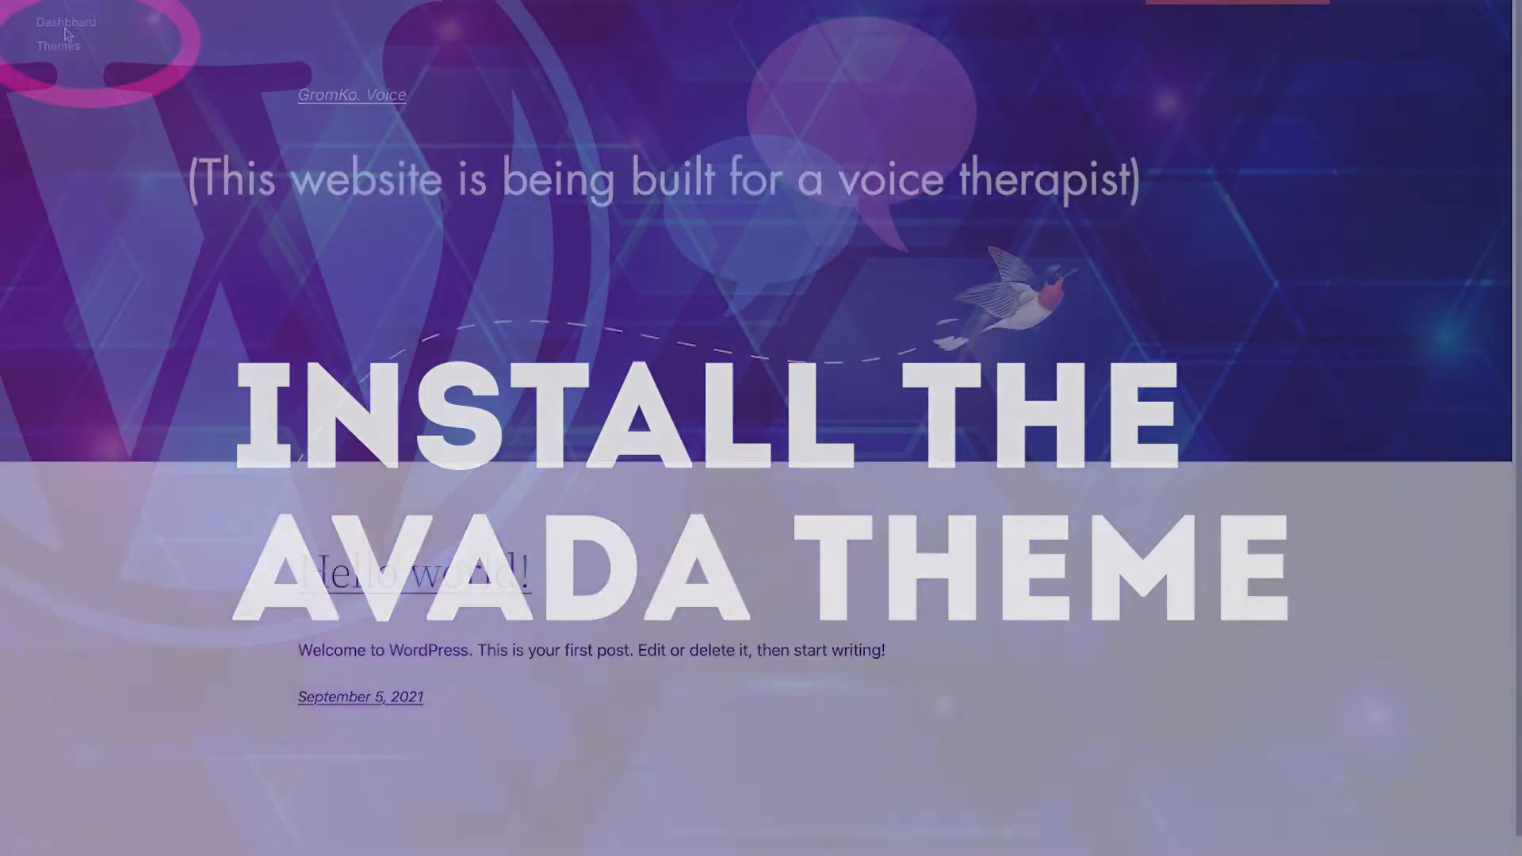
mouse_move(67, 30)
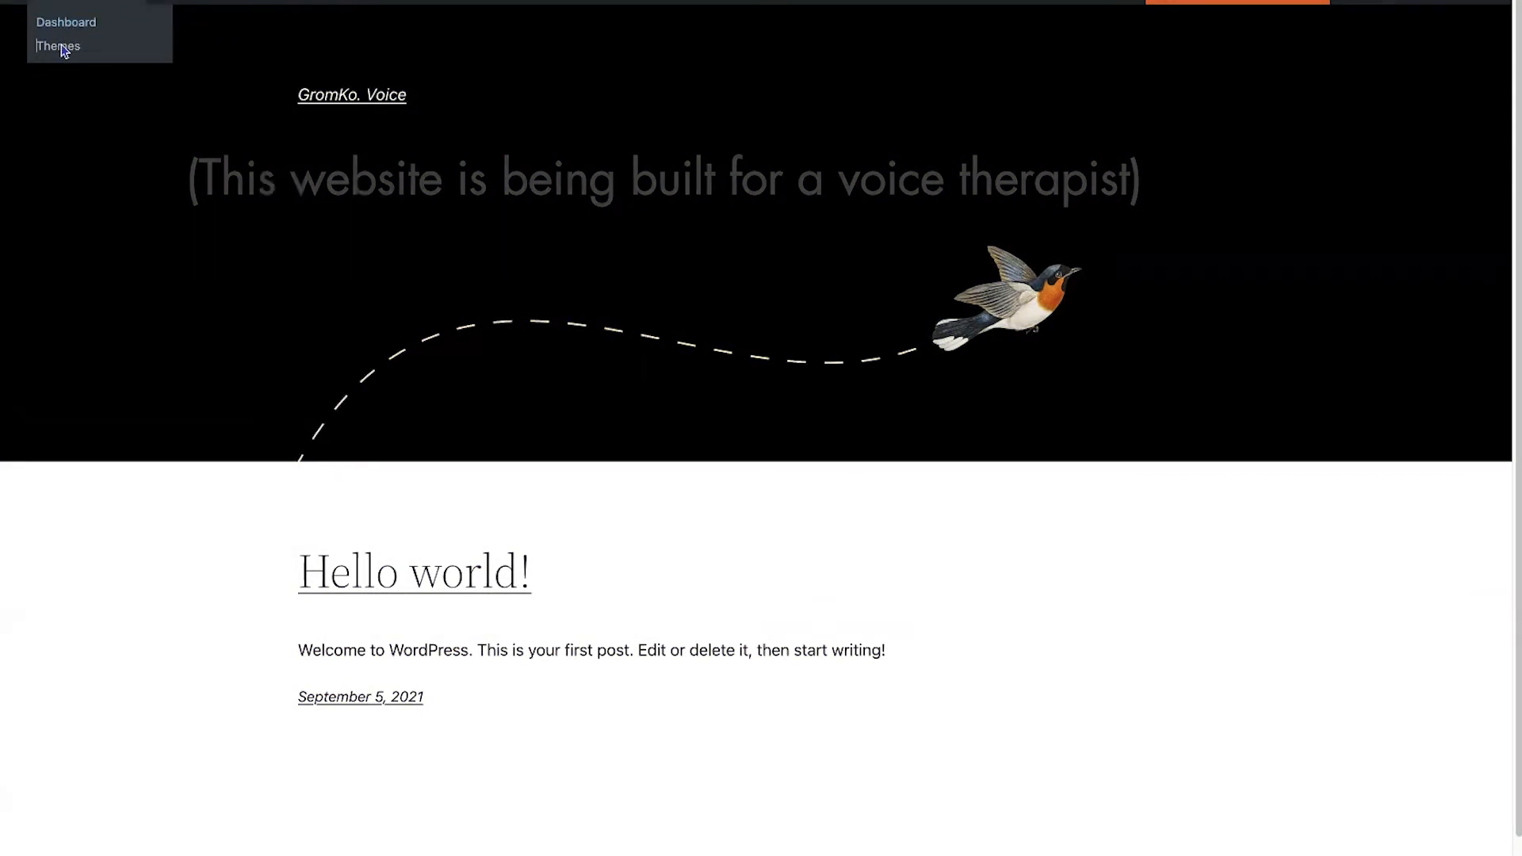
click(61, 46)
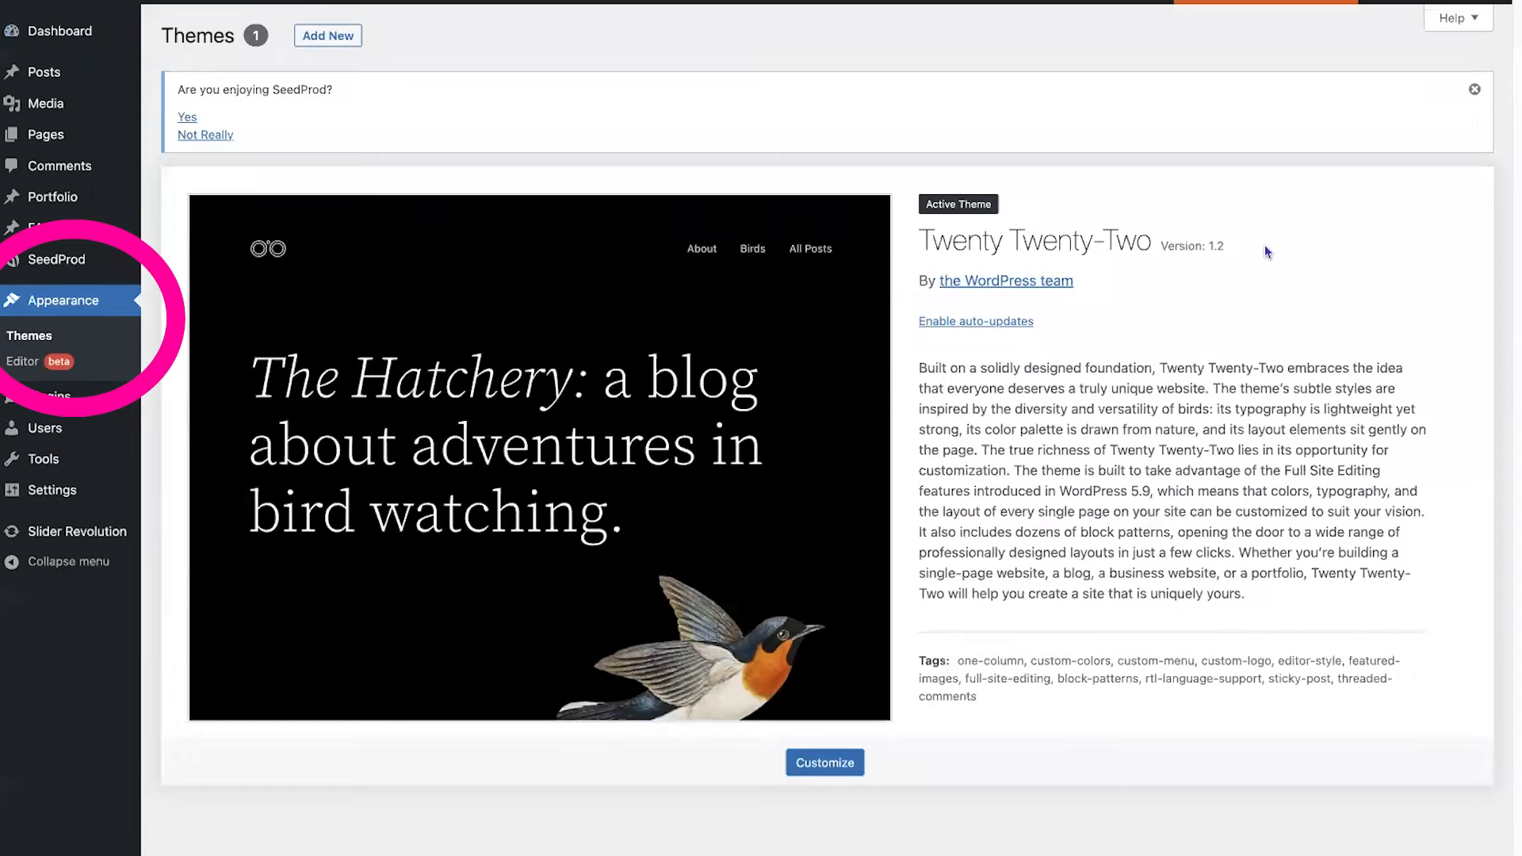
click(331, 38)
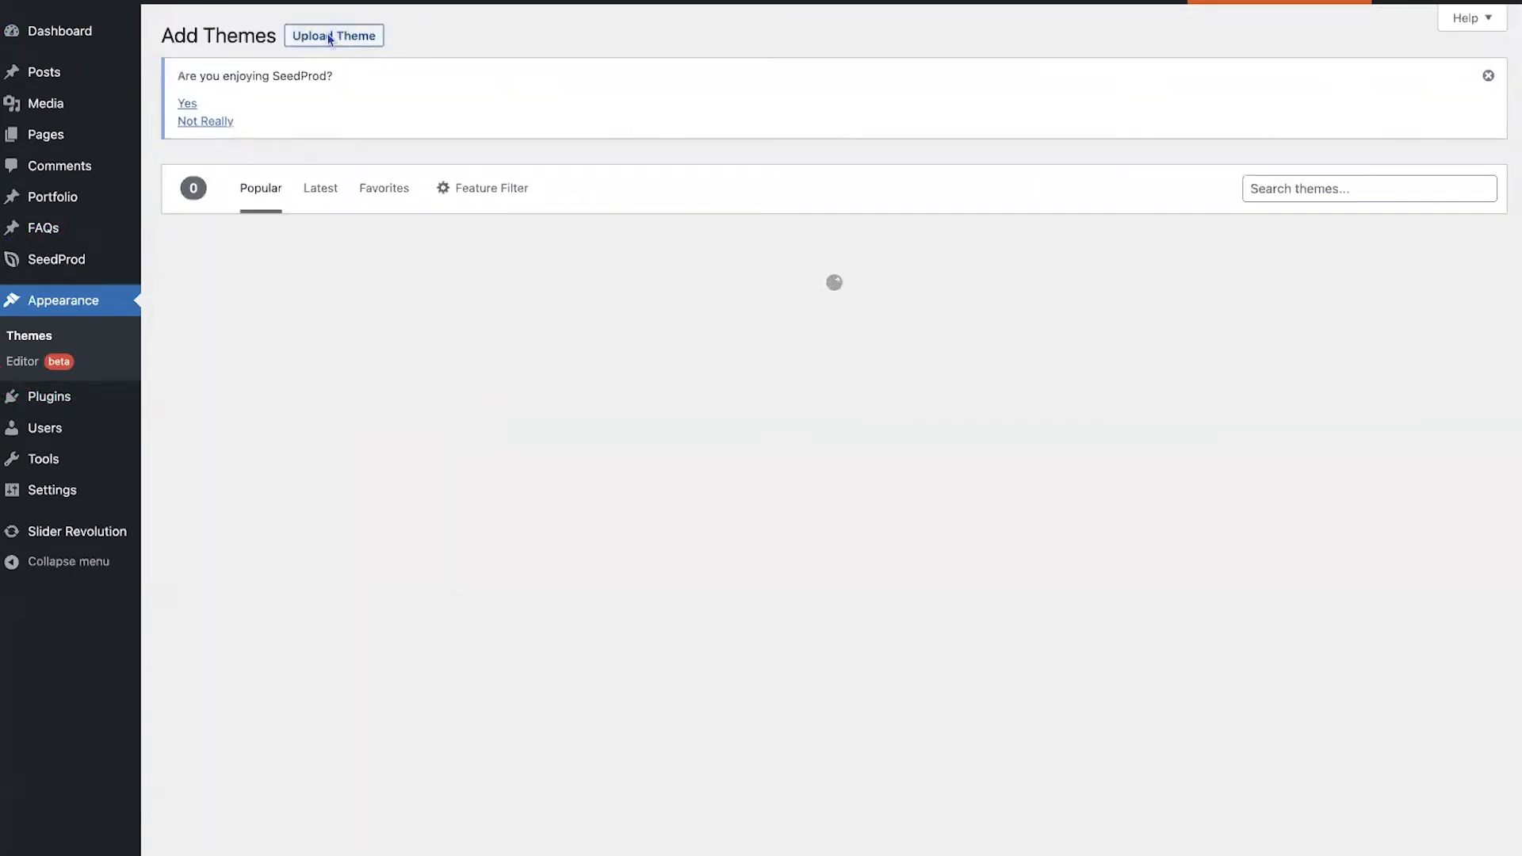
click(327, 34)
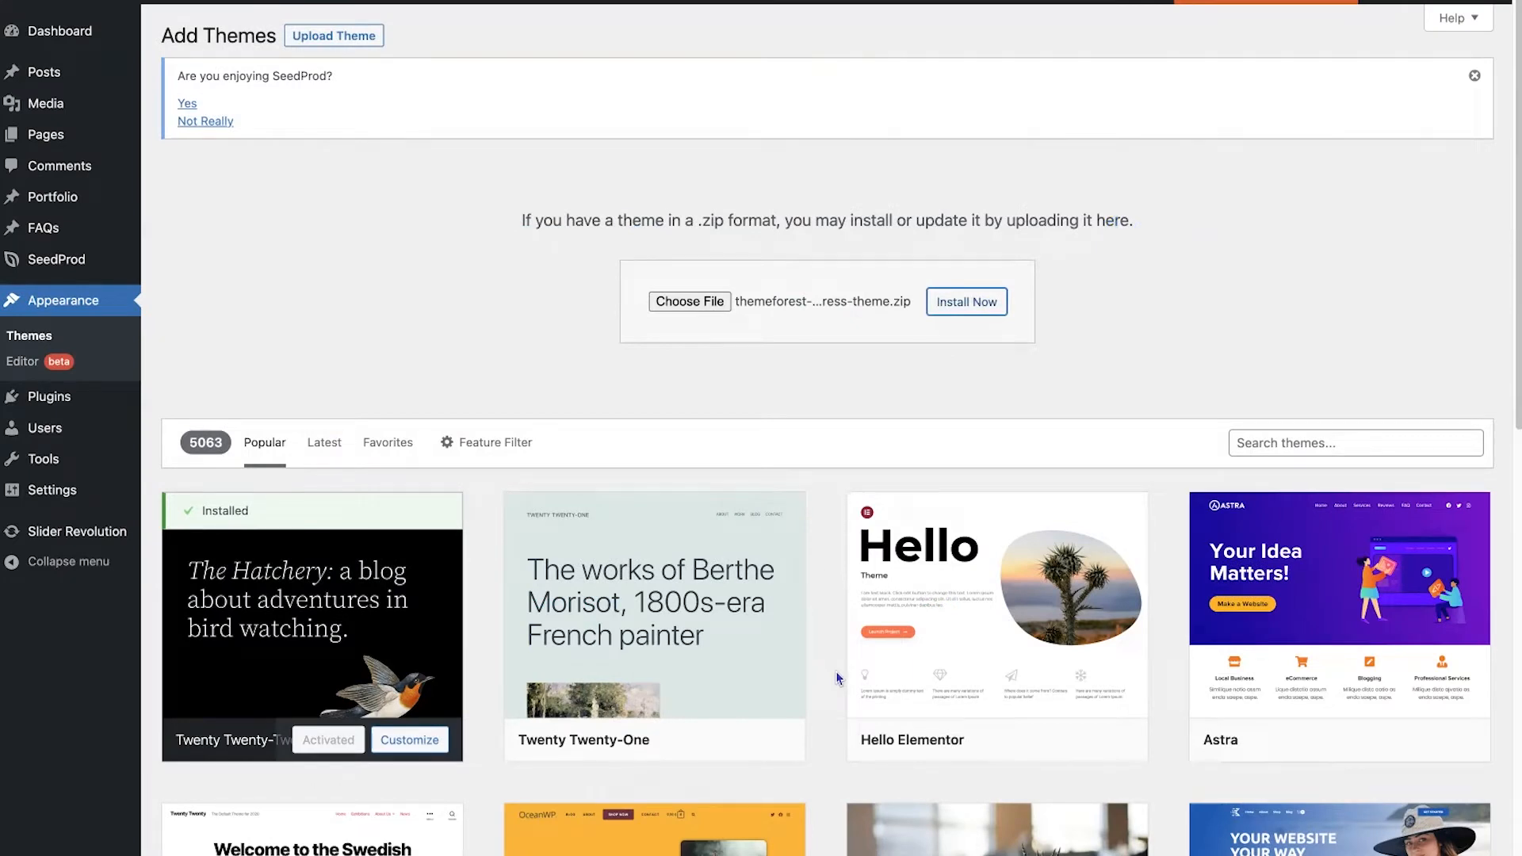
click(973, 308)
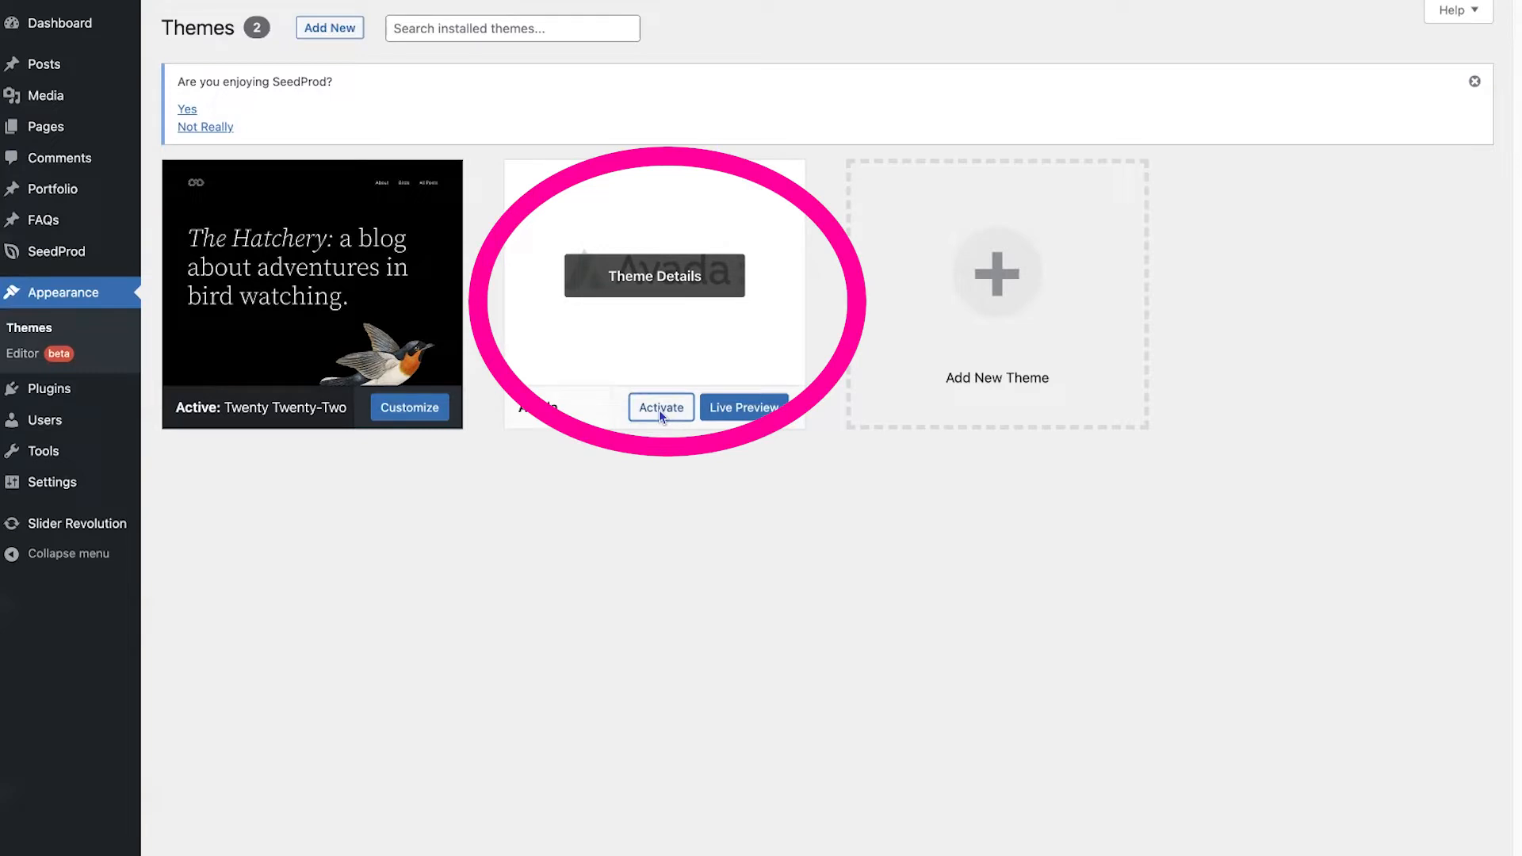
click(659, 411)
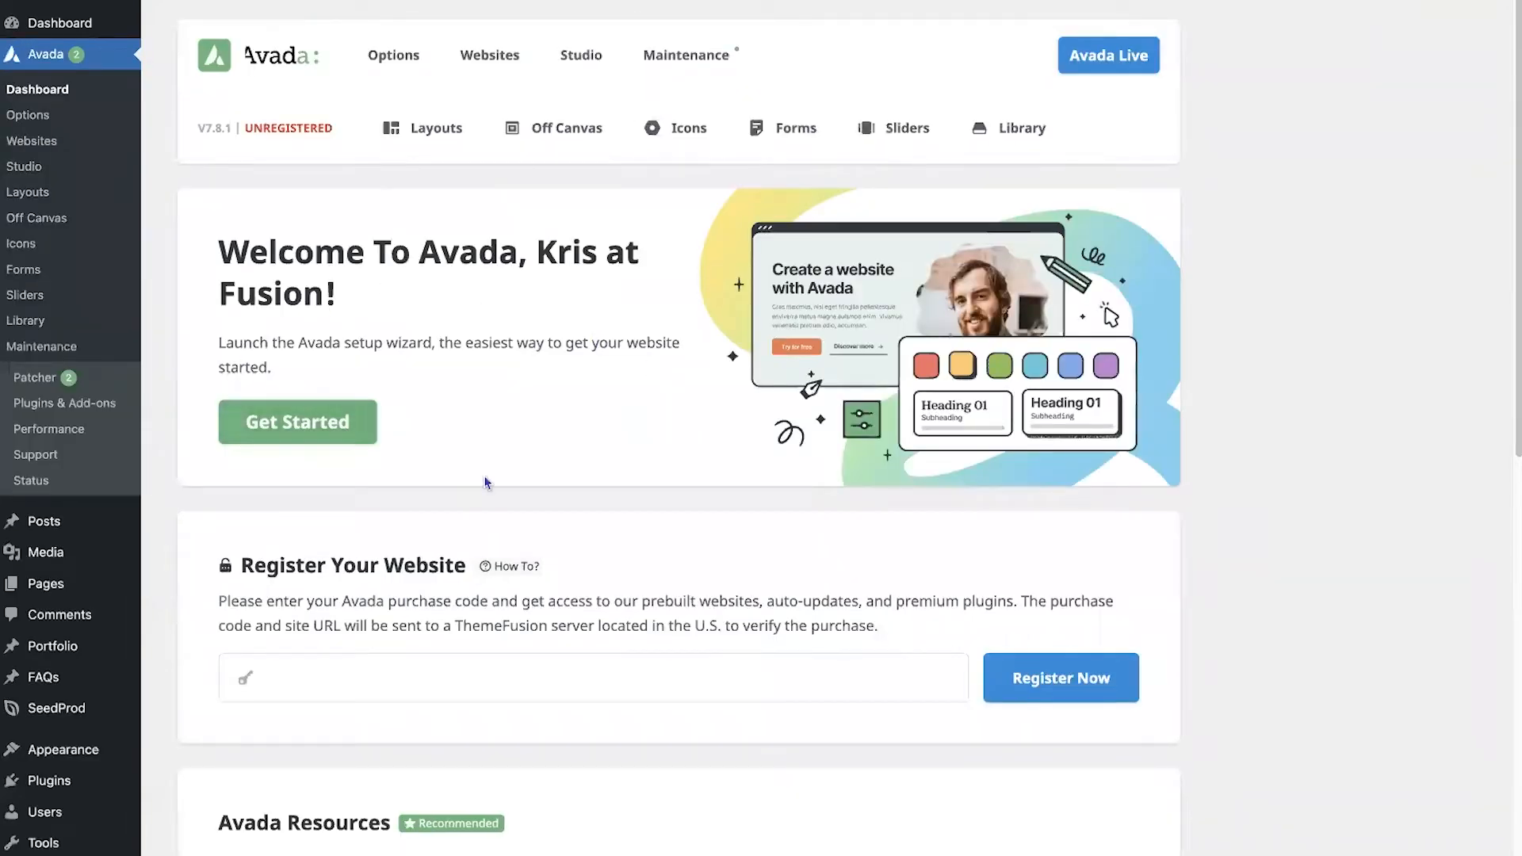
Add a new page titled "Home"
scroll(631, 463, down, 1)
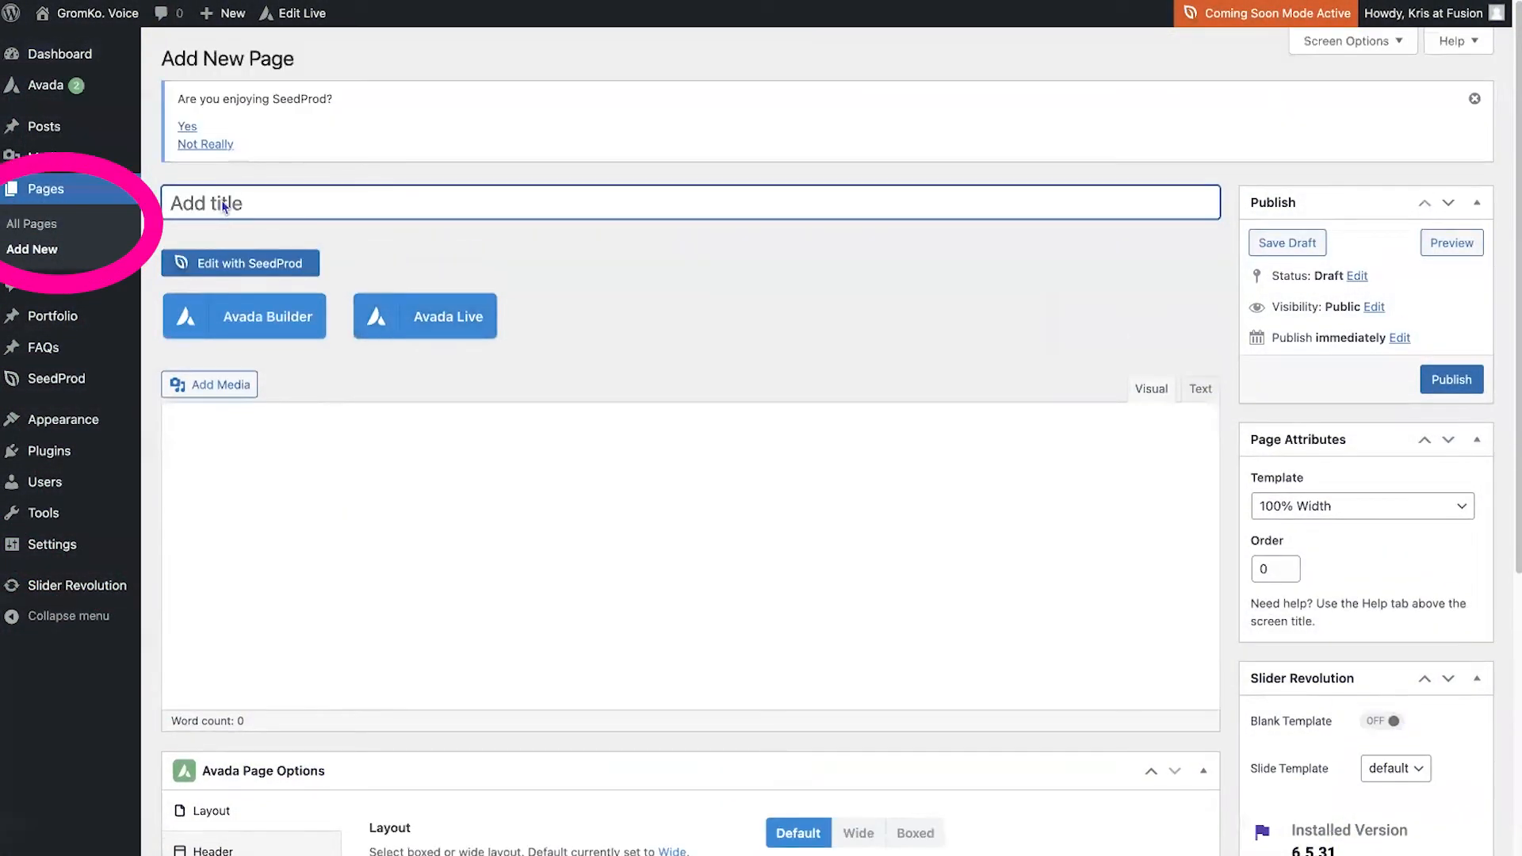
text(Home)
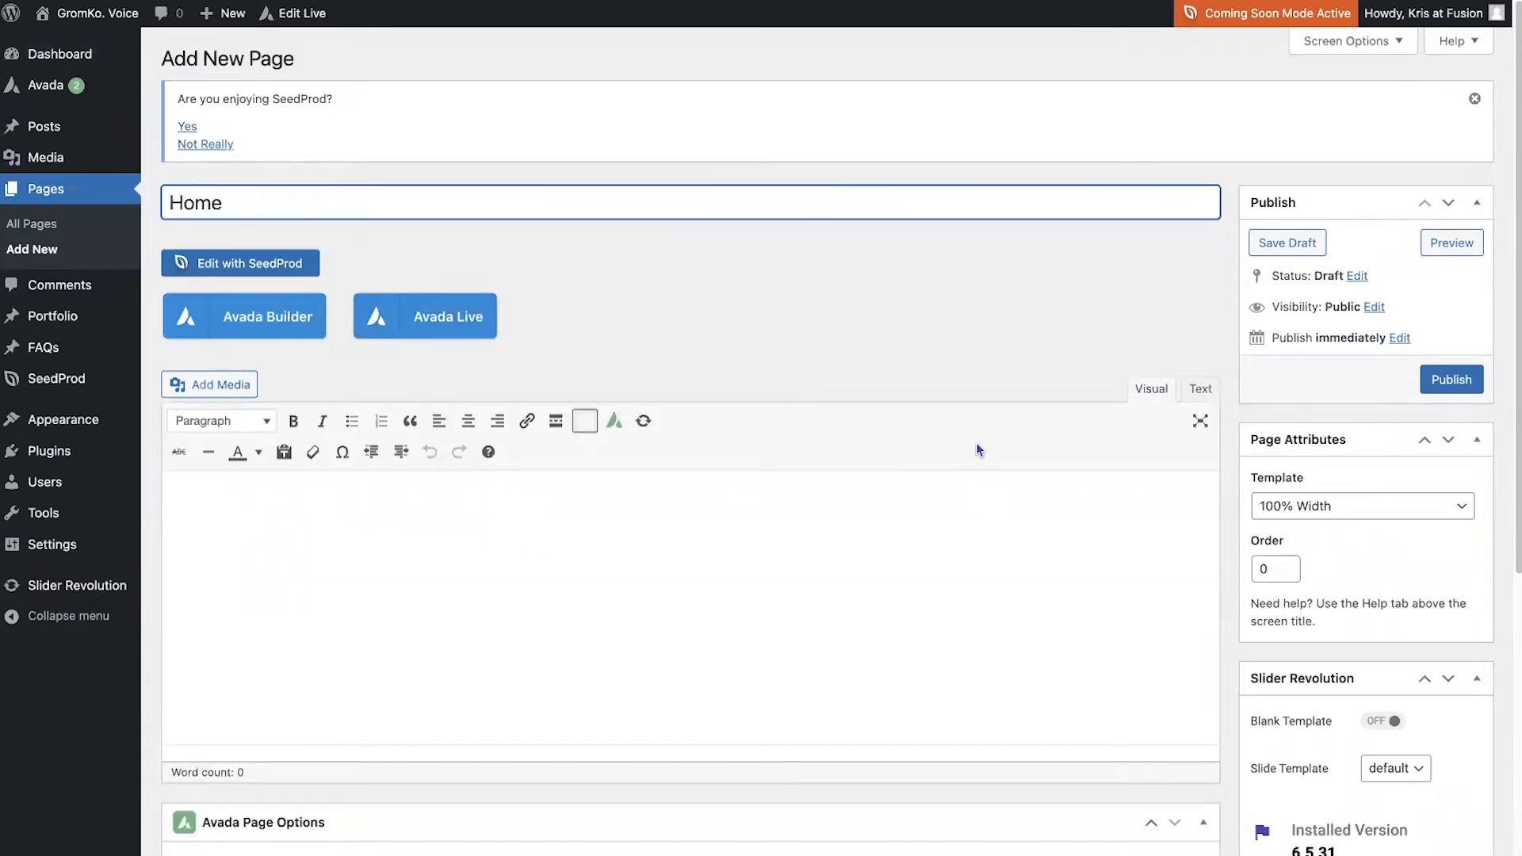
click(526, 311)
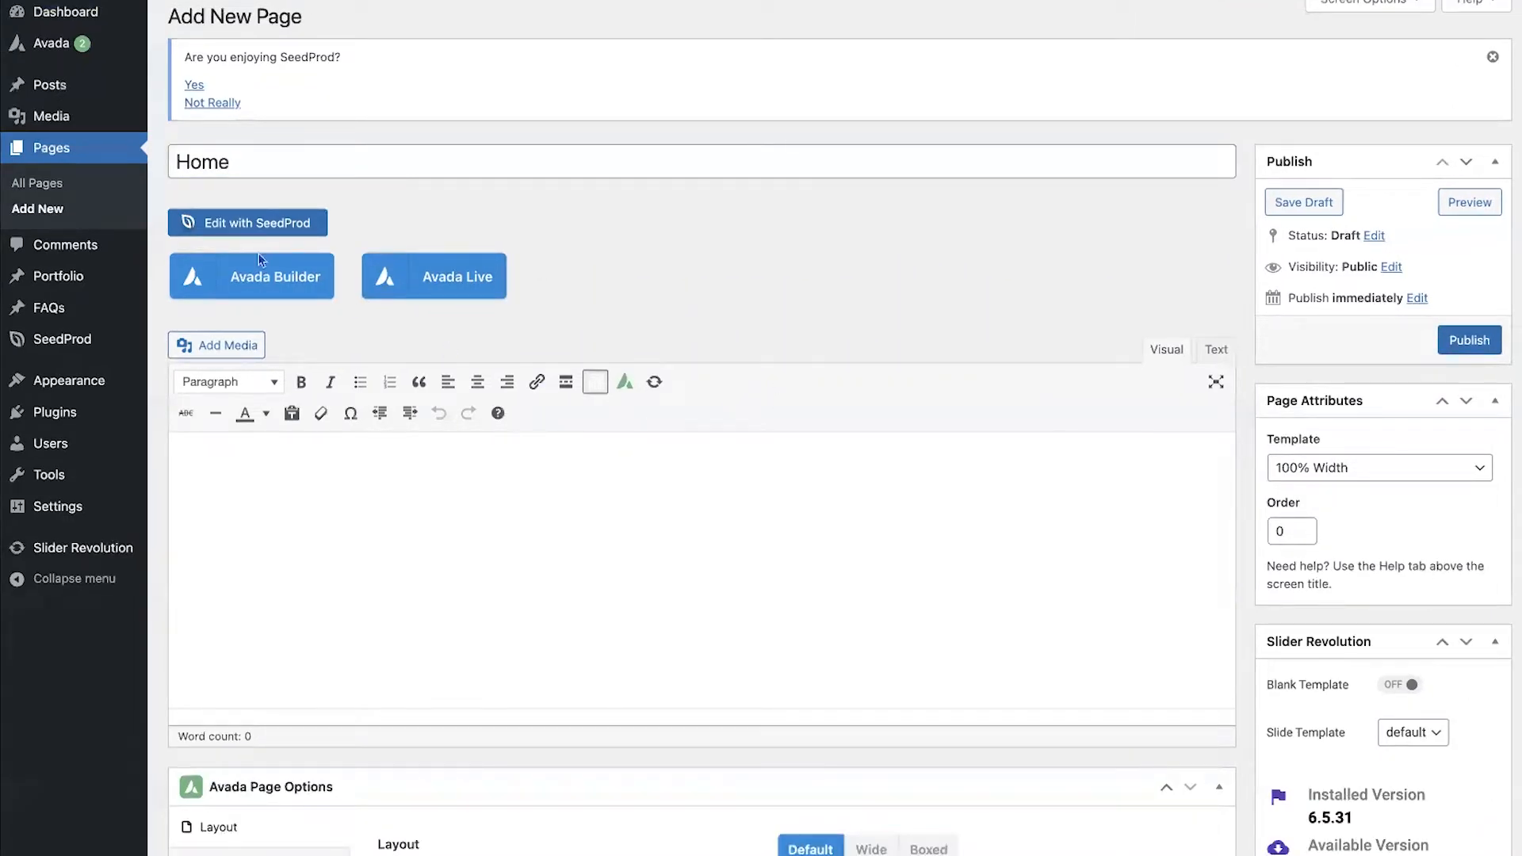
Switch the Home page to Avada Builder and insert a container with a single 1/1 column
click(286, 289)
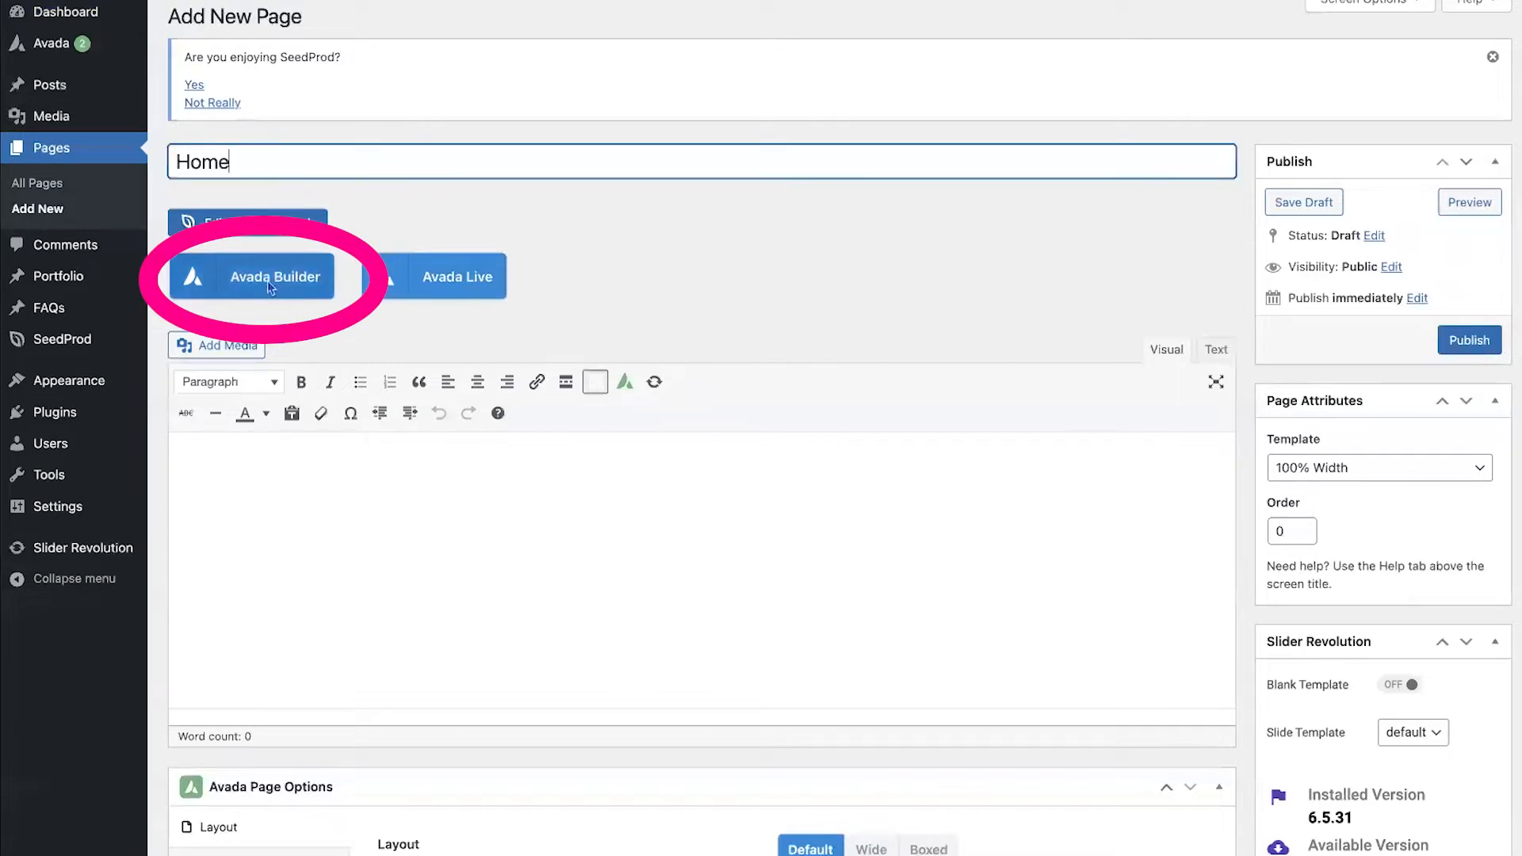
click(268, 281)
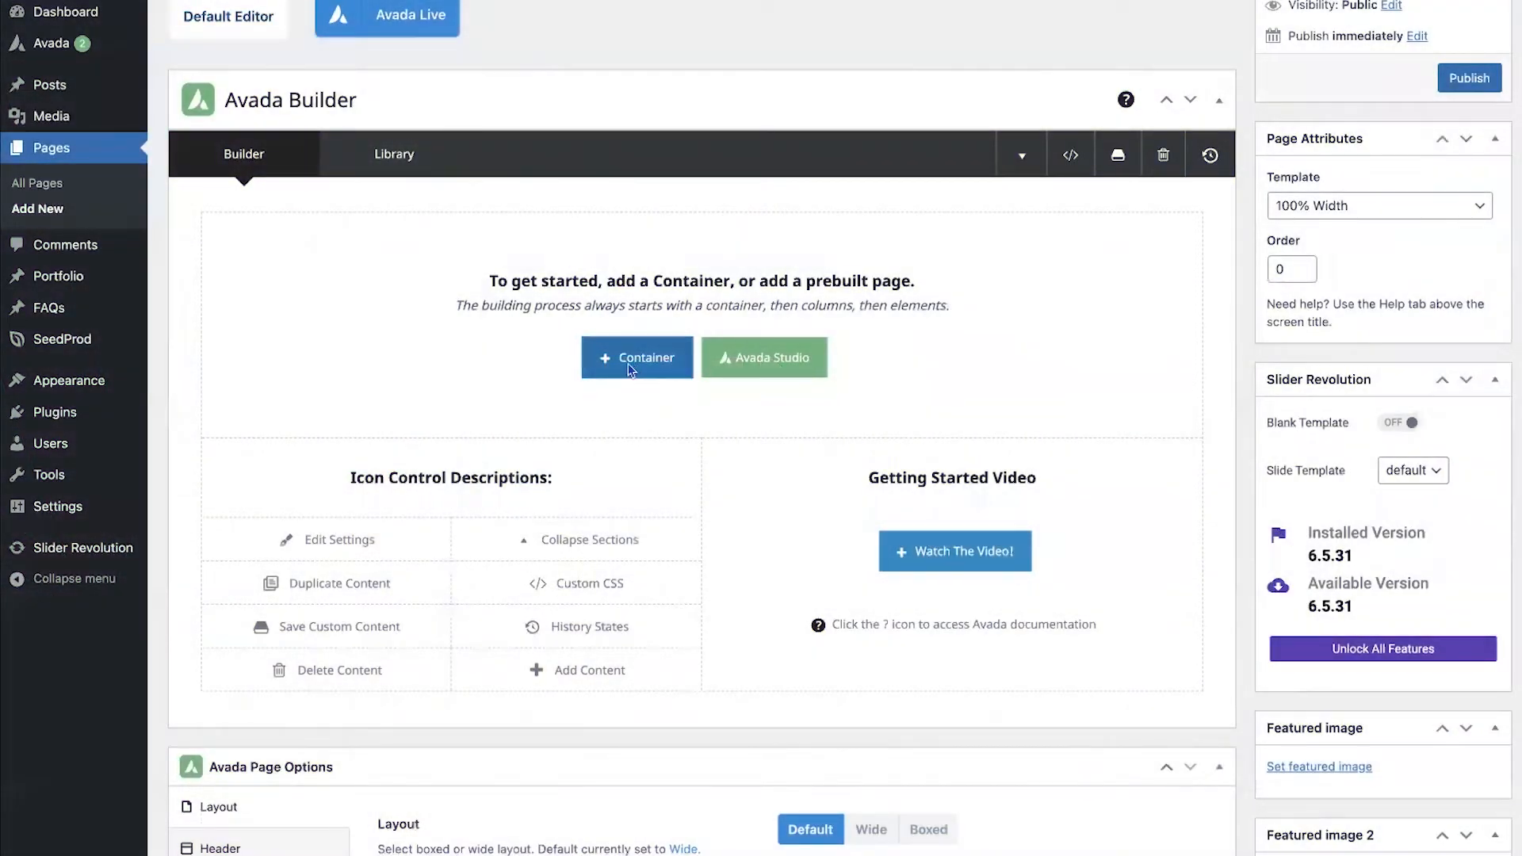
click(628, 366)
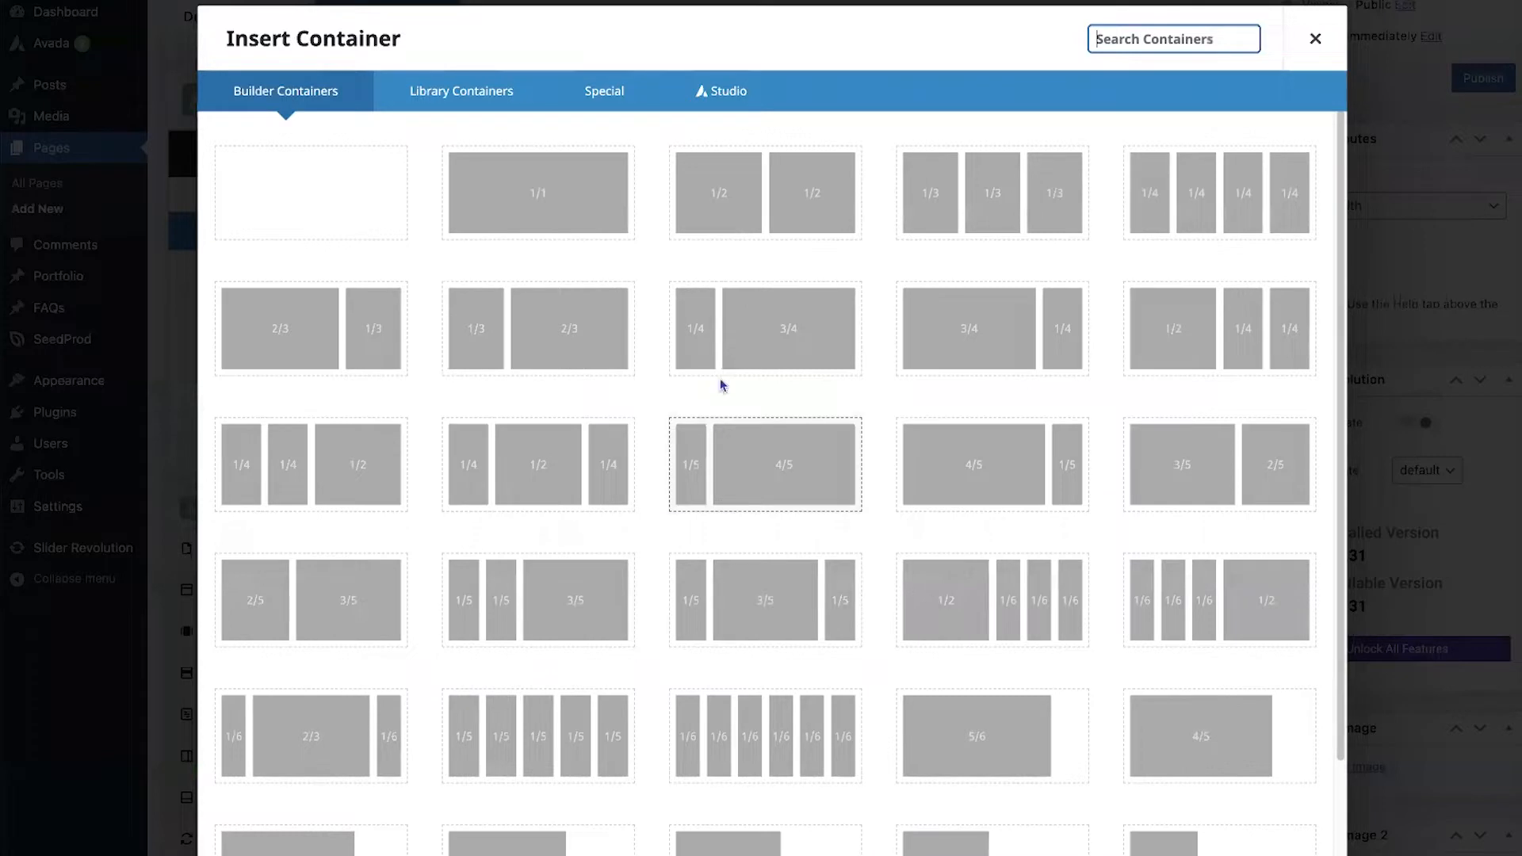
click(559, 197)
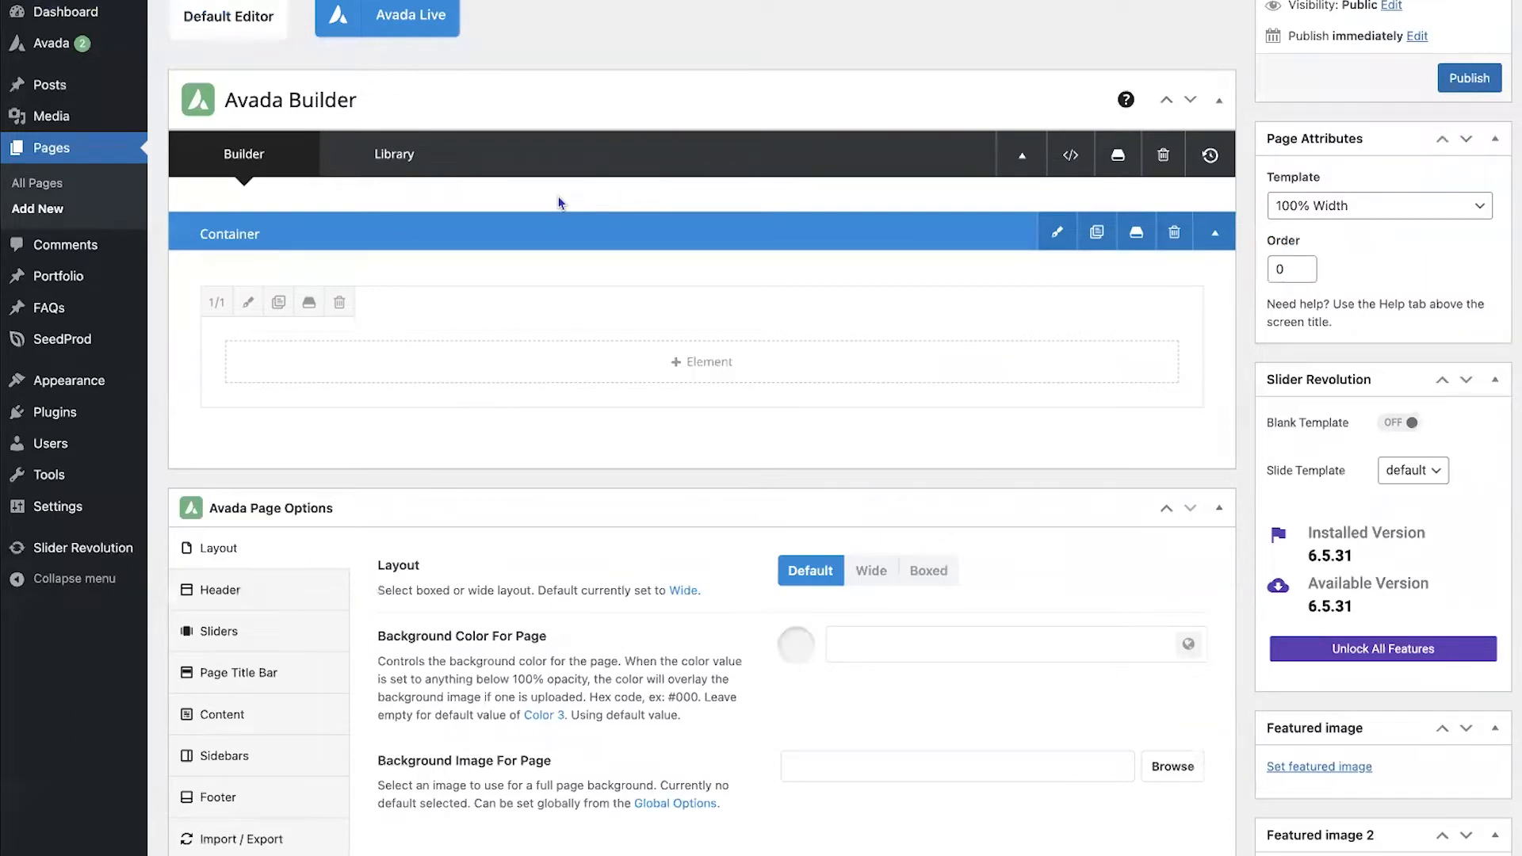
Set the container's background image to the dark picture with blue sound waves from the media library
scroll(1007, 401, down, 2)
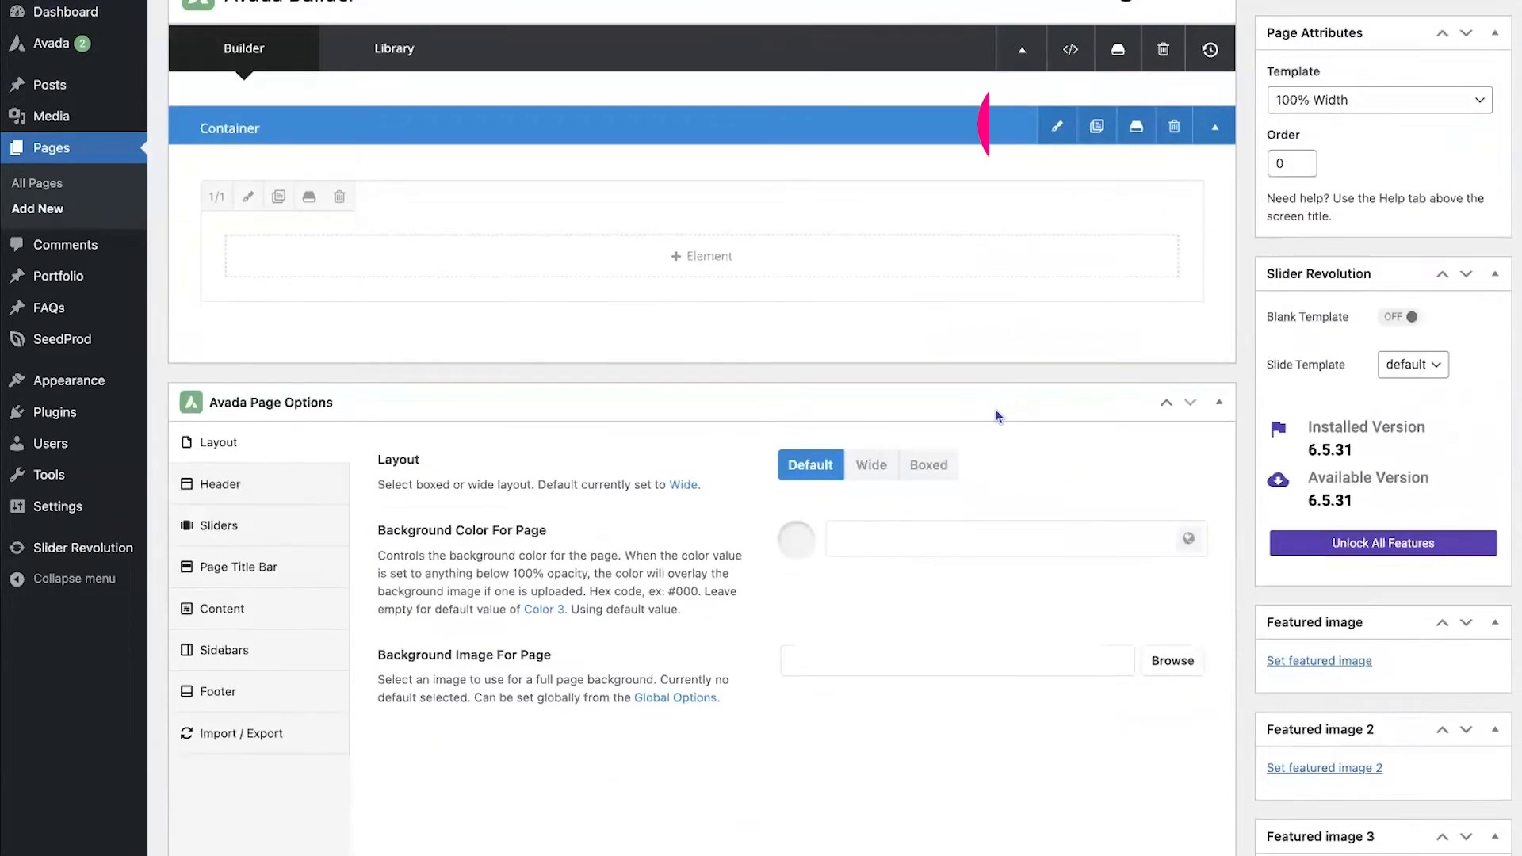
click(1049, 133)
click(489, 92)
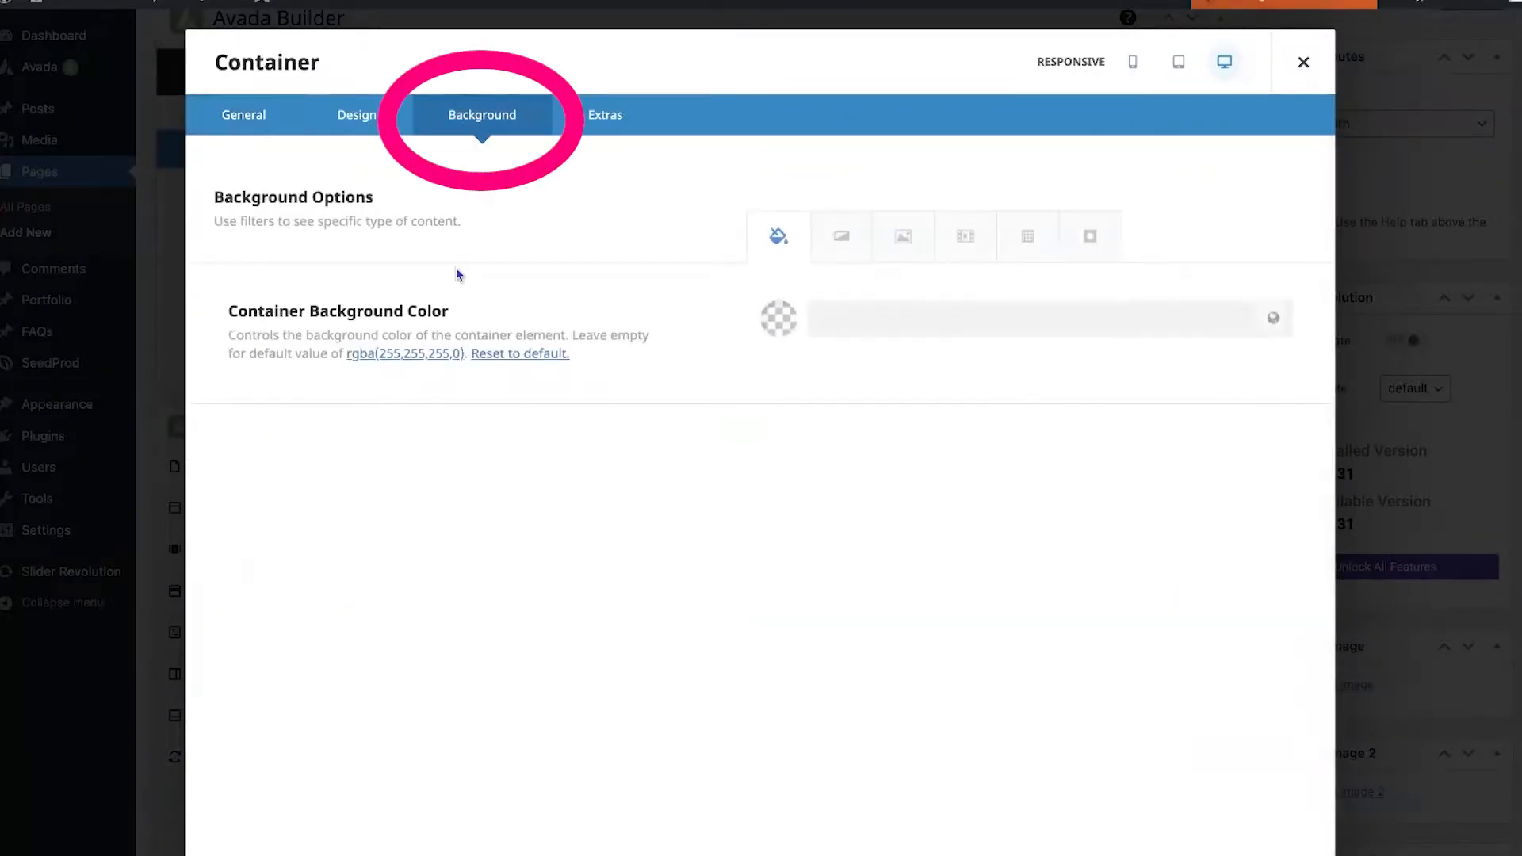
click(899, 240)
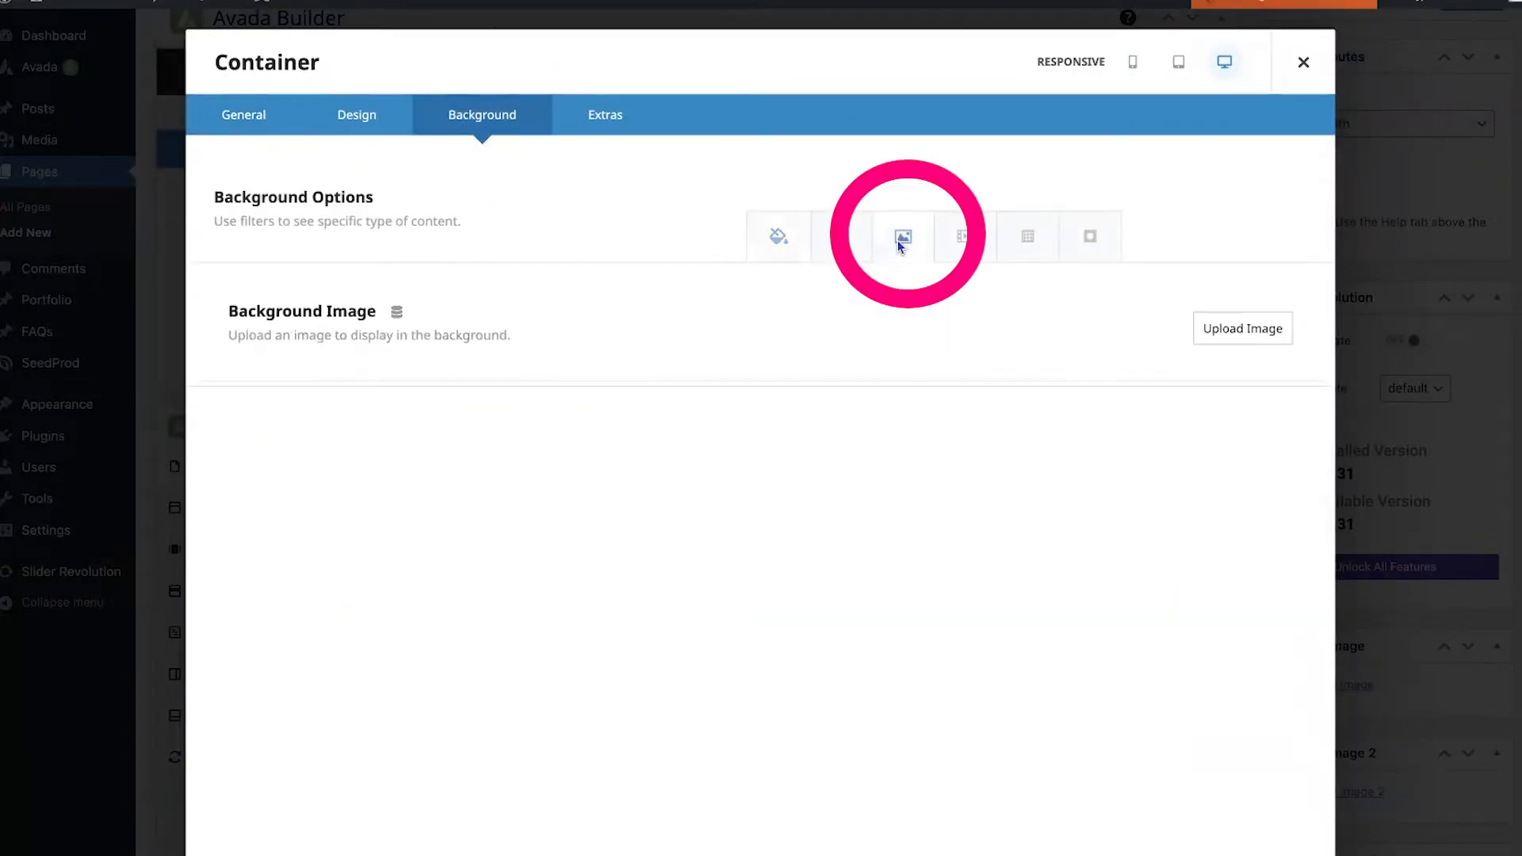
click(1235, 330)
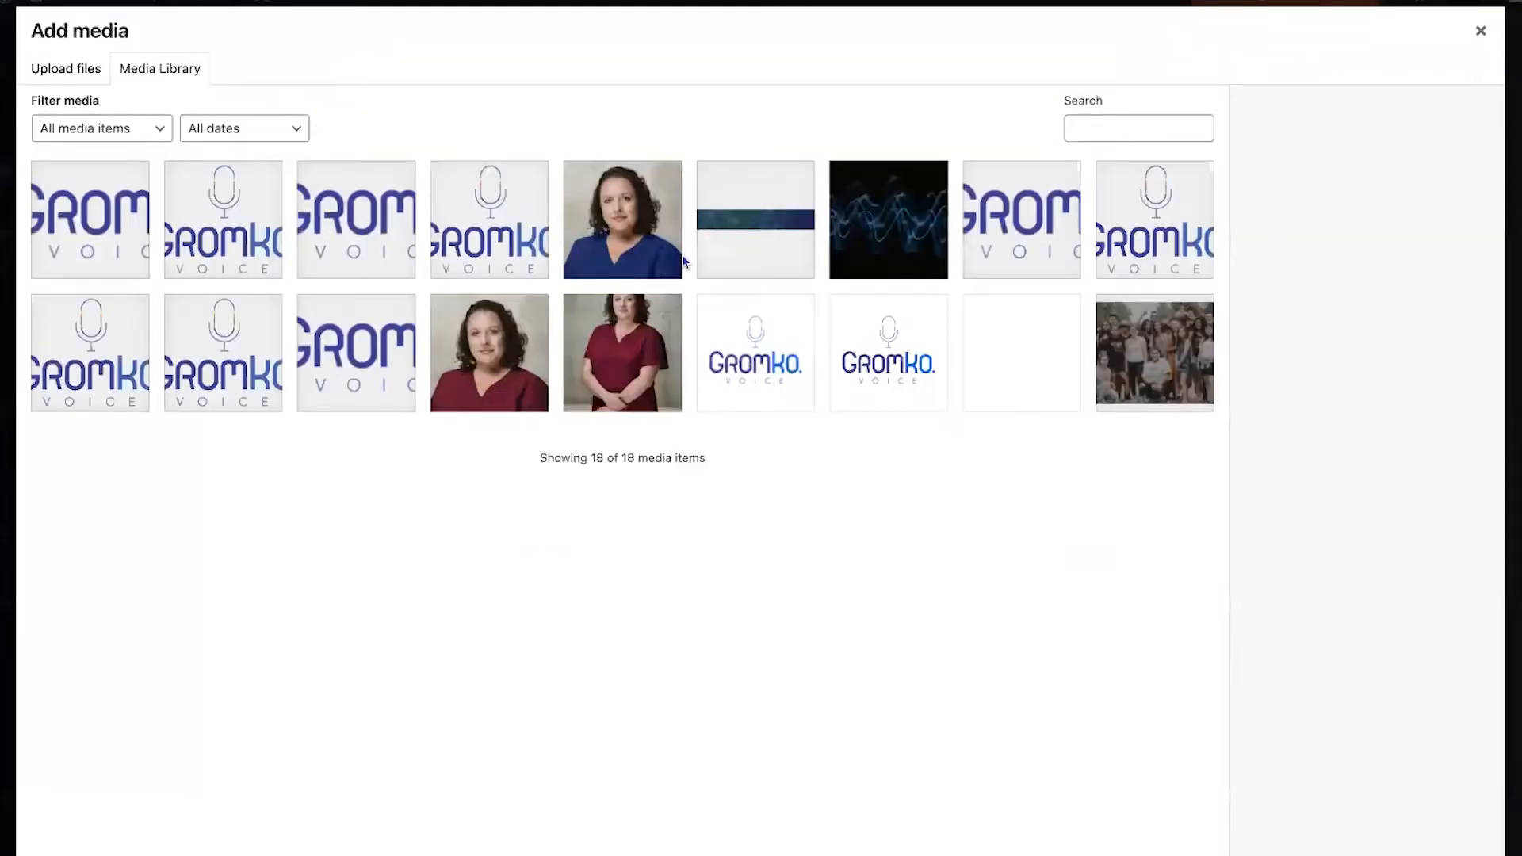
click(887, 223)
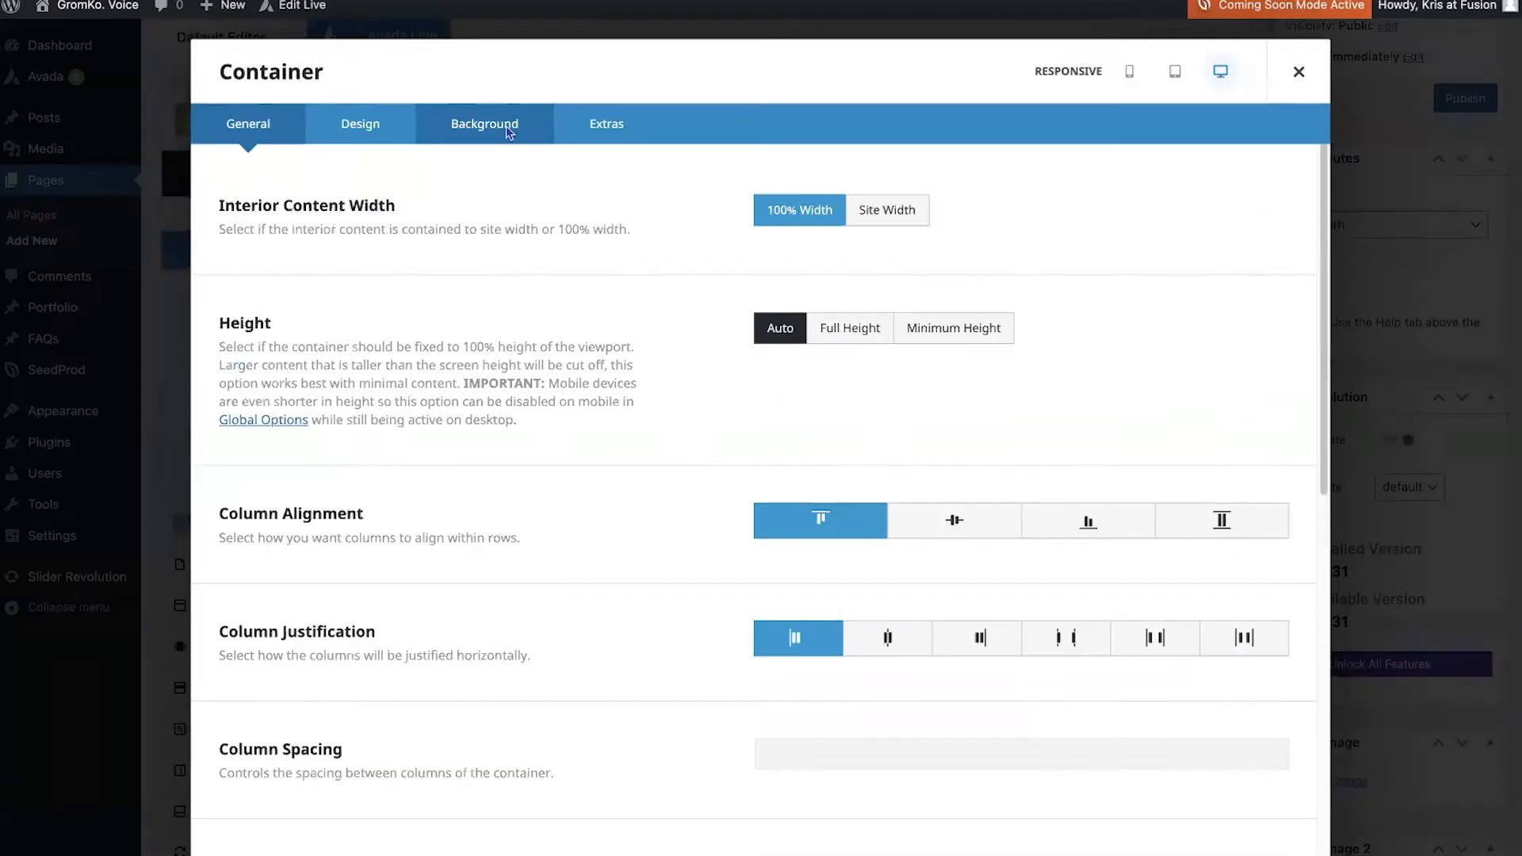
Make the container's green gradient start color semi-transparent, with the value rgba(0,160,101,0.62)
click(507, 127)
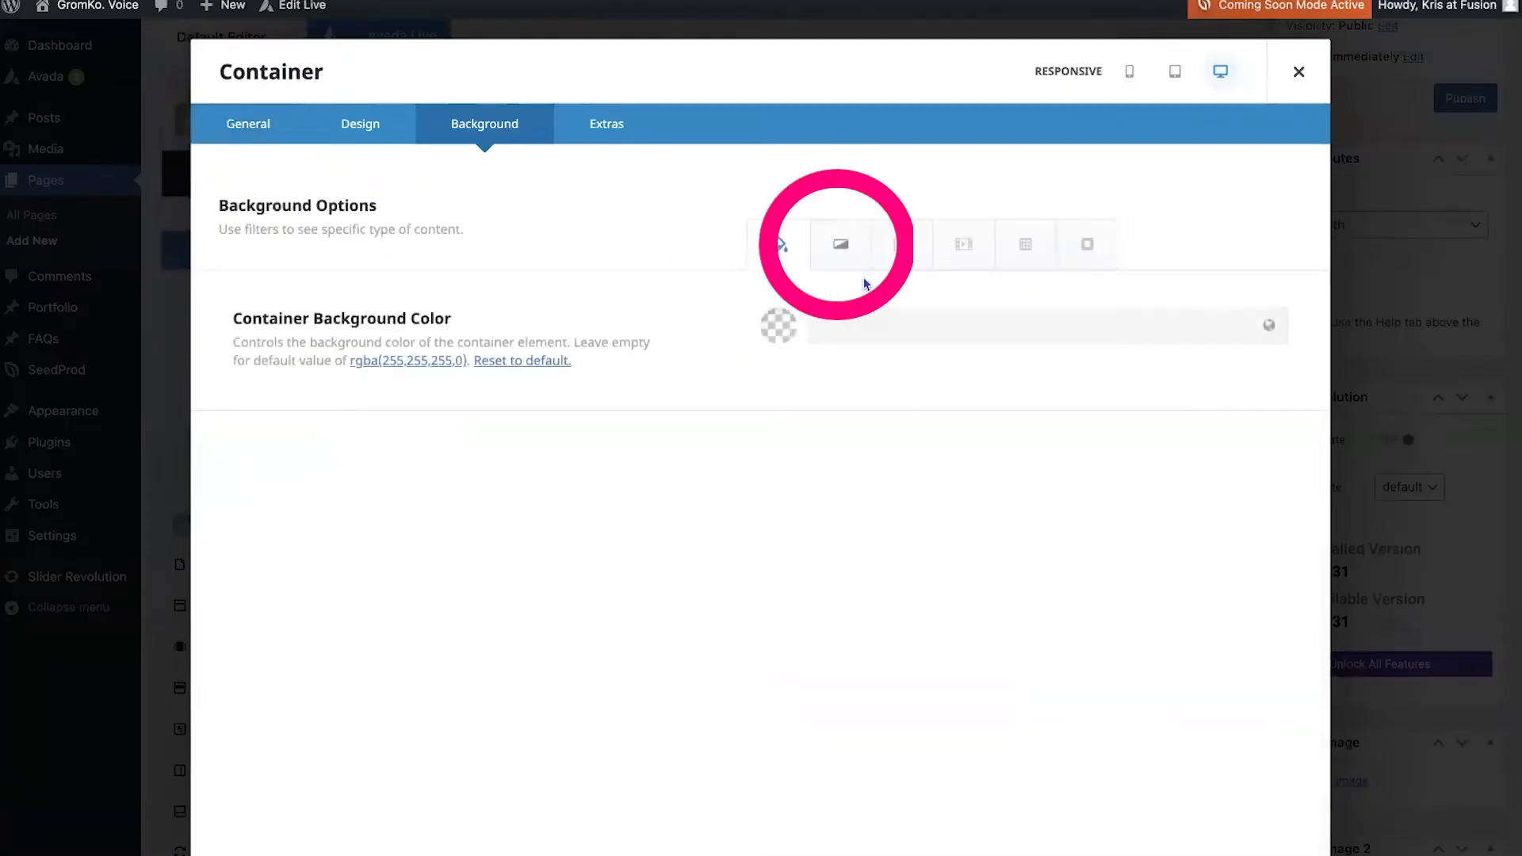
click(841, 243)
click(771, 326)
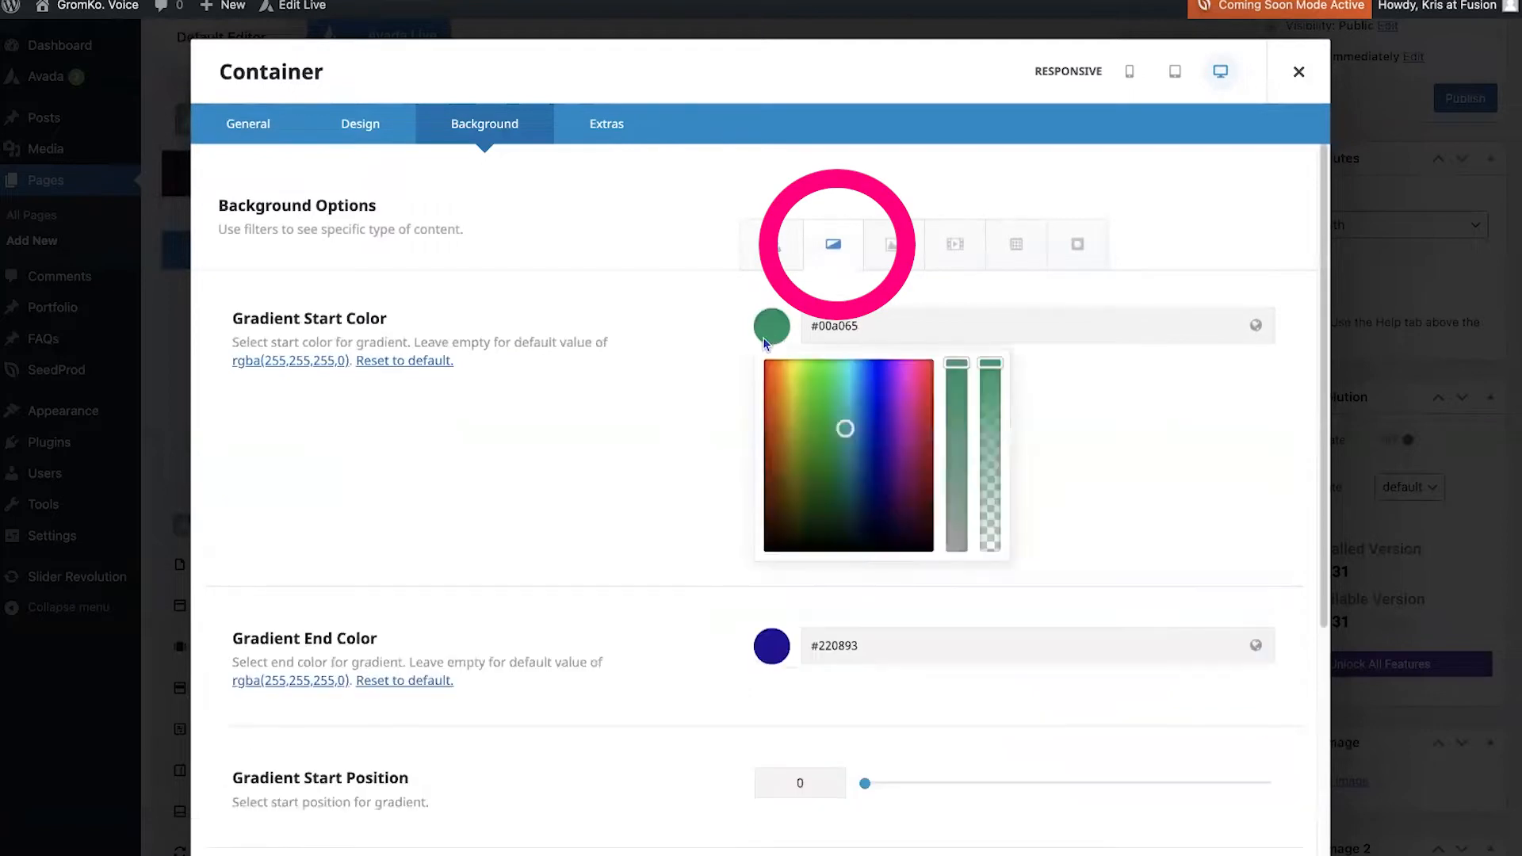
drag(988, 374, 983, 437)
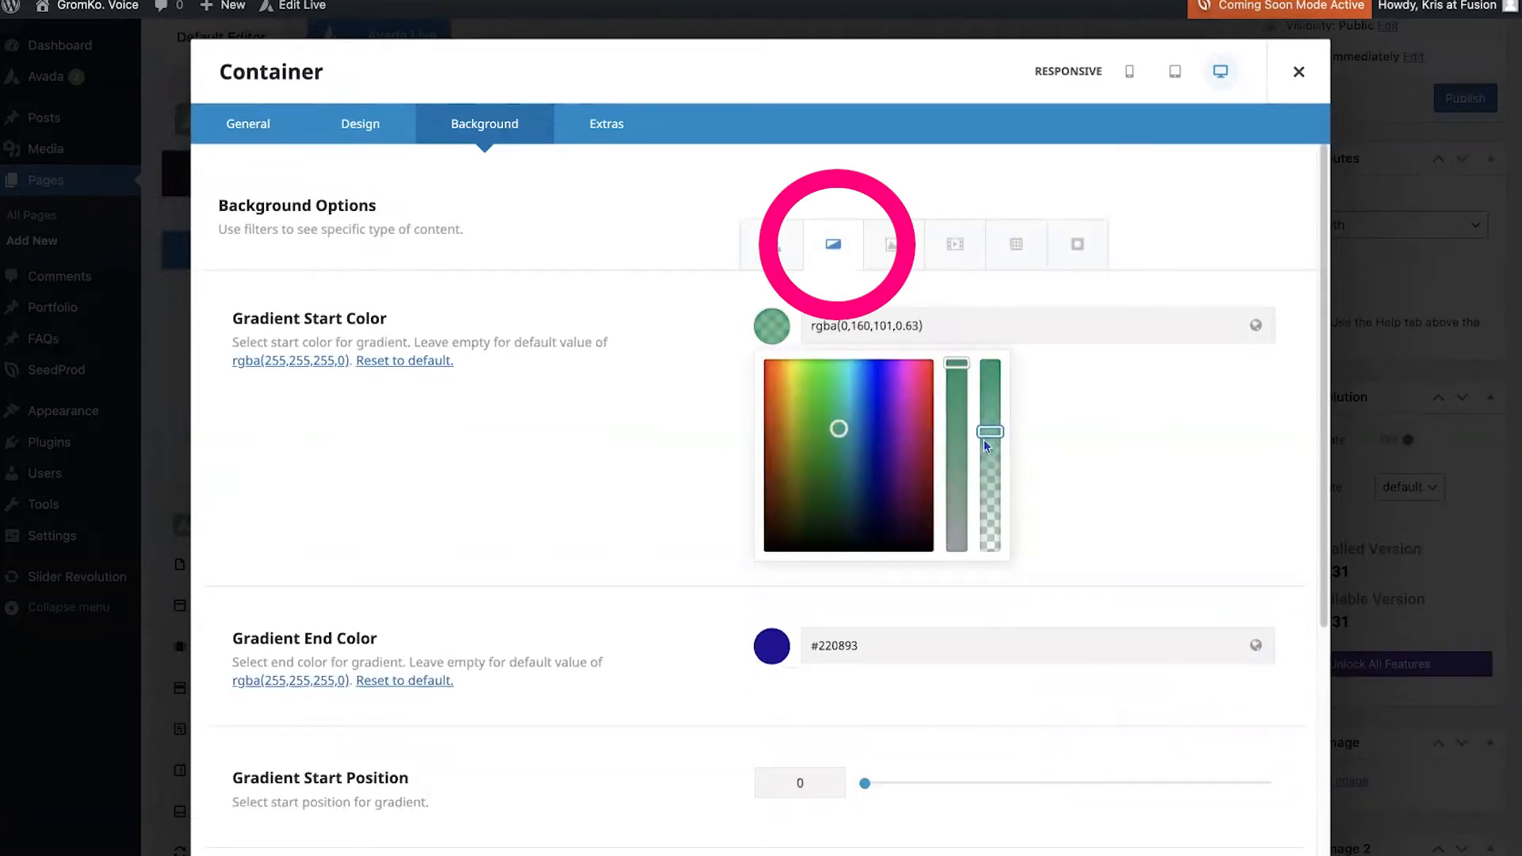
click(1107, 463)
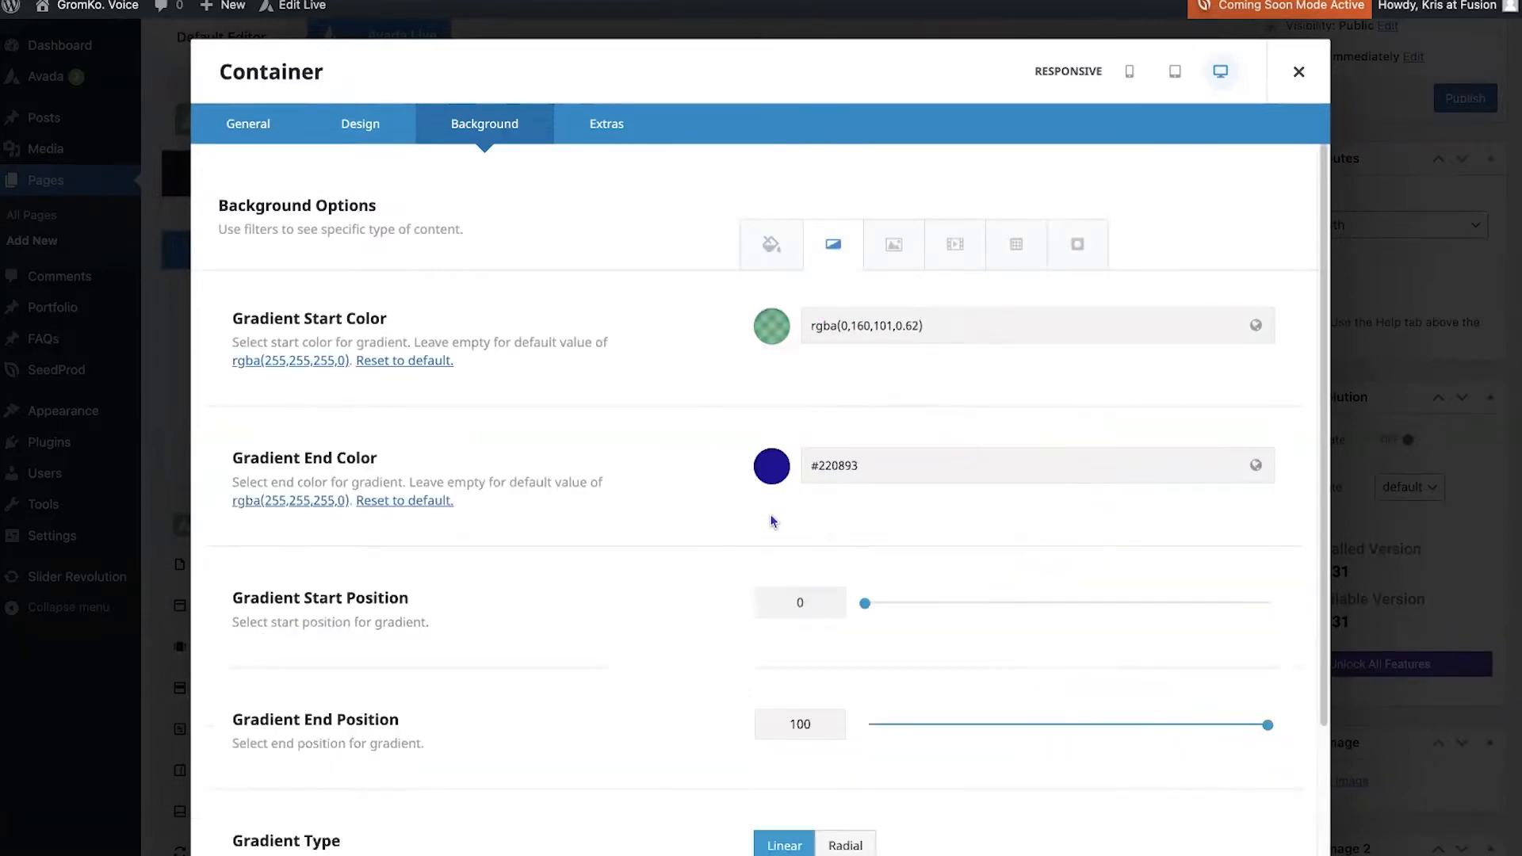
Set the container's gradient end color to rgba(34,8,147,0.62) and save the container settings
click(772, 474)
drag(989, 511, 983, 584)
click(913, 466)
key(BackSpace)
text(2)
click(1130, 593)
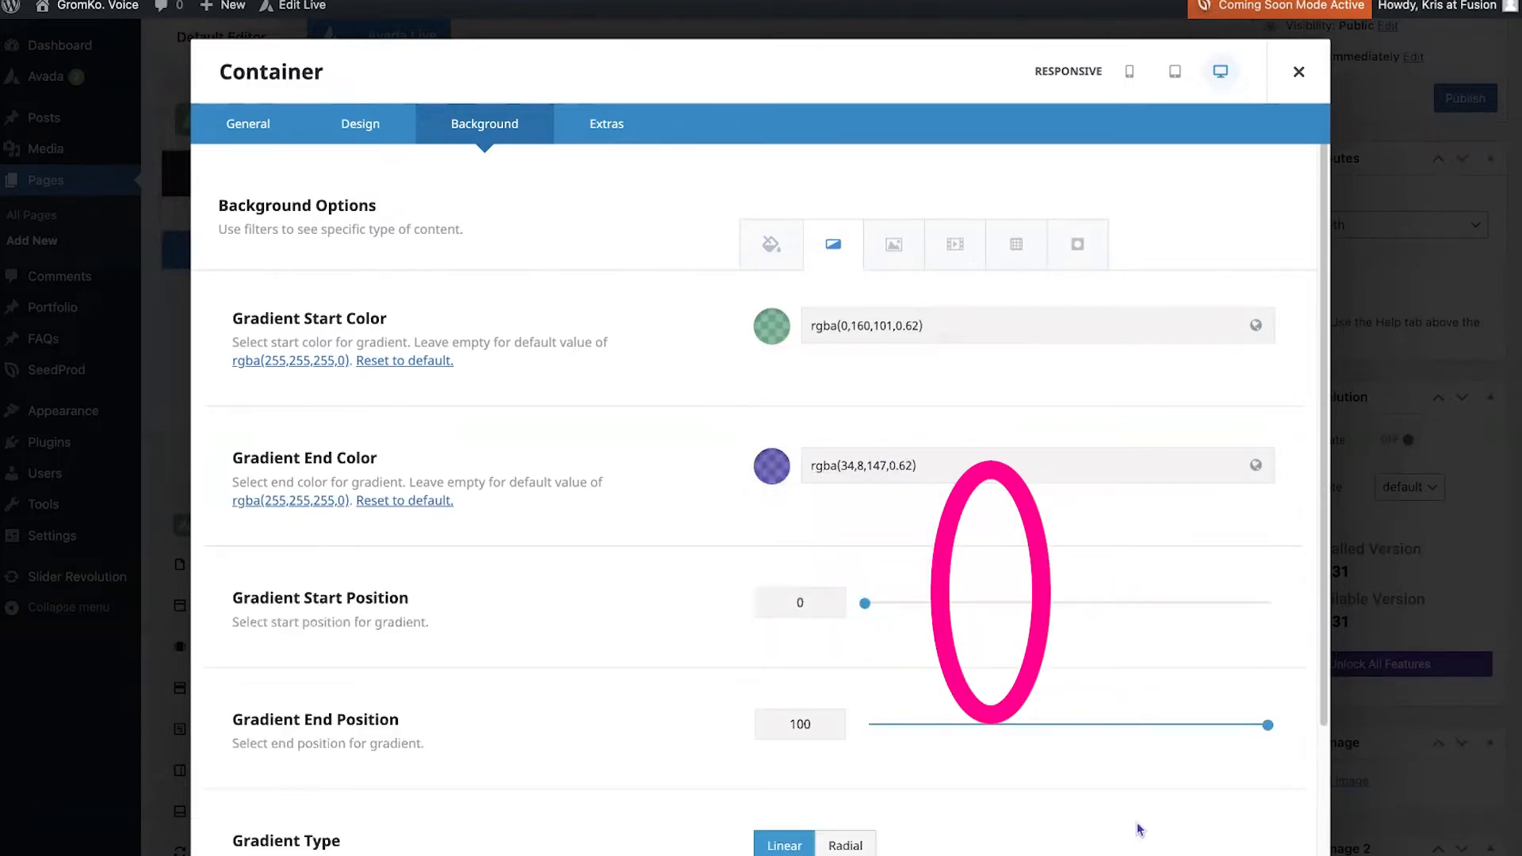
click(1142, 854)
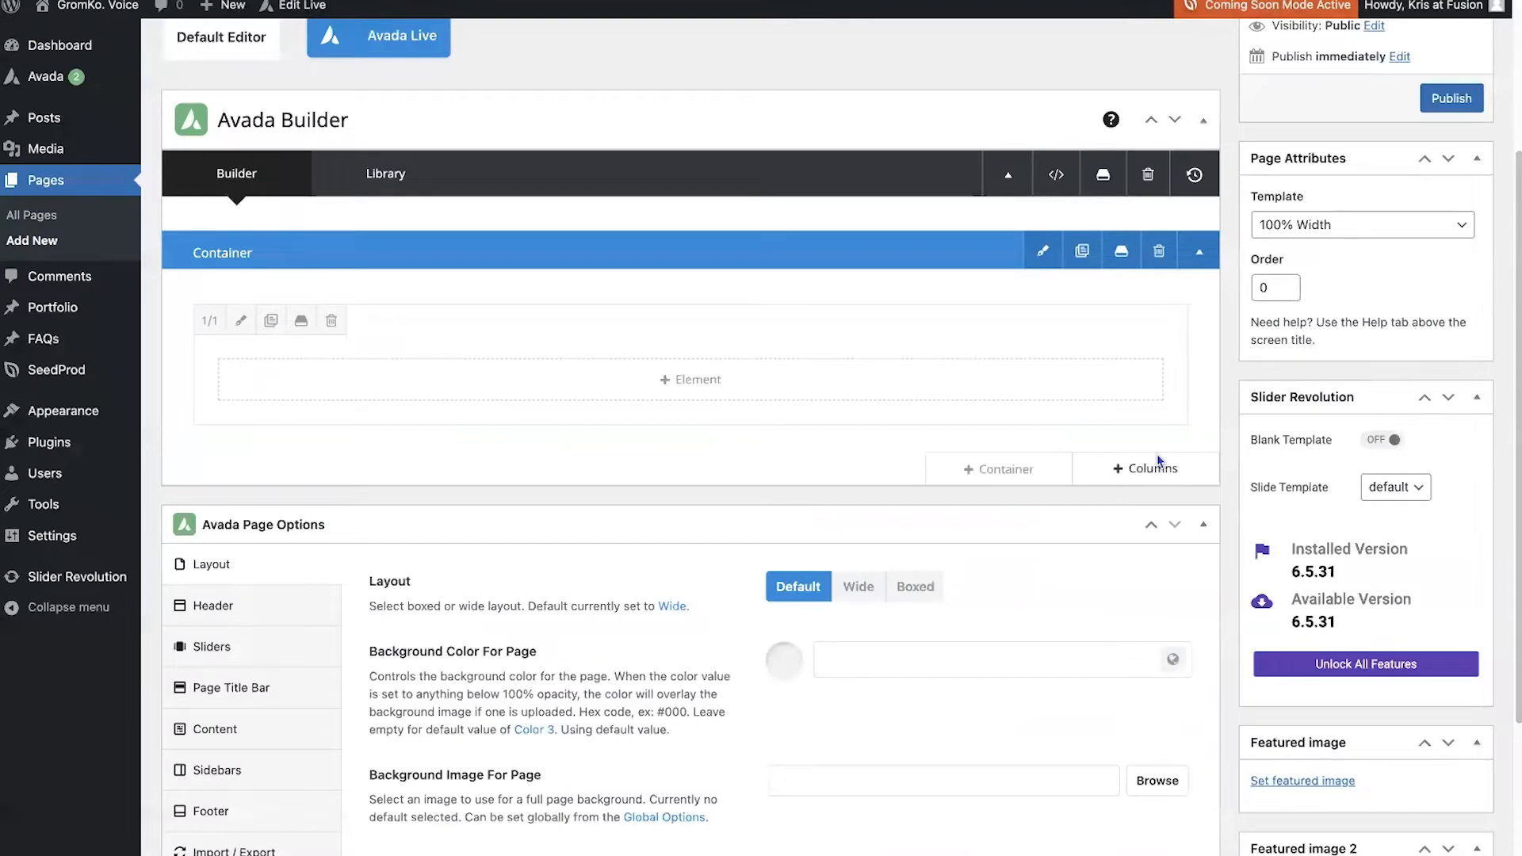
Add a Title element to the container's column with the text "Voice and Communication Therapy"
scroll(1060, 503, up, 3)
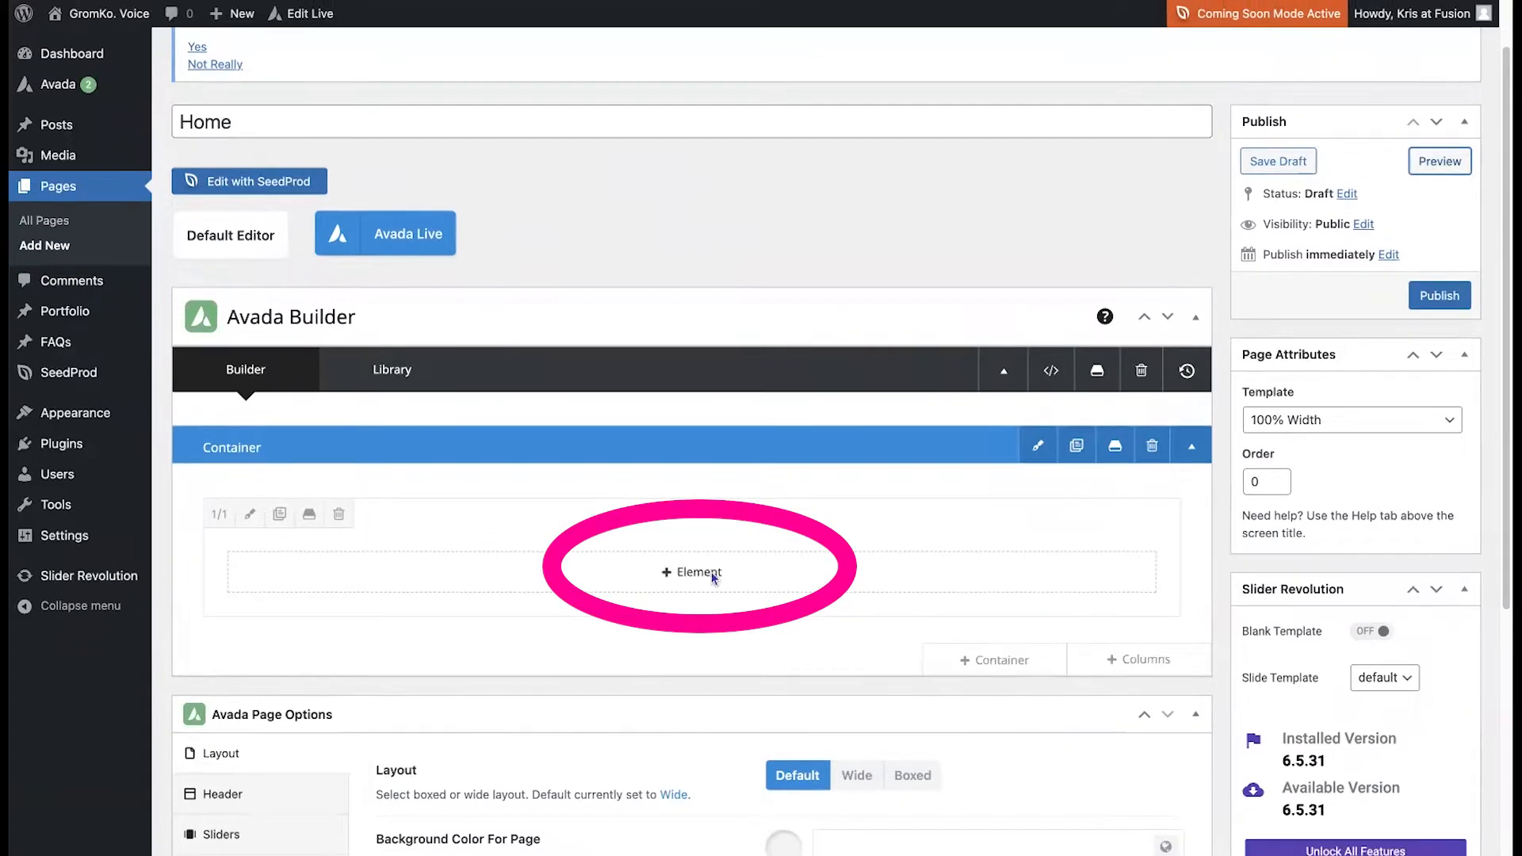
click(707, 572)
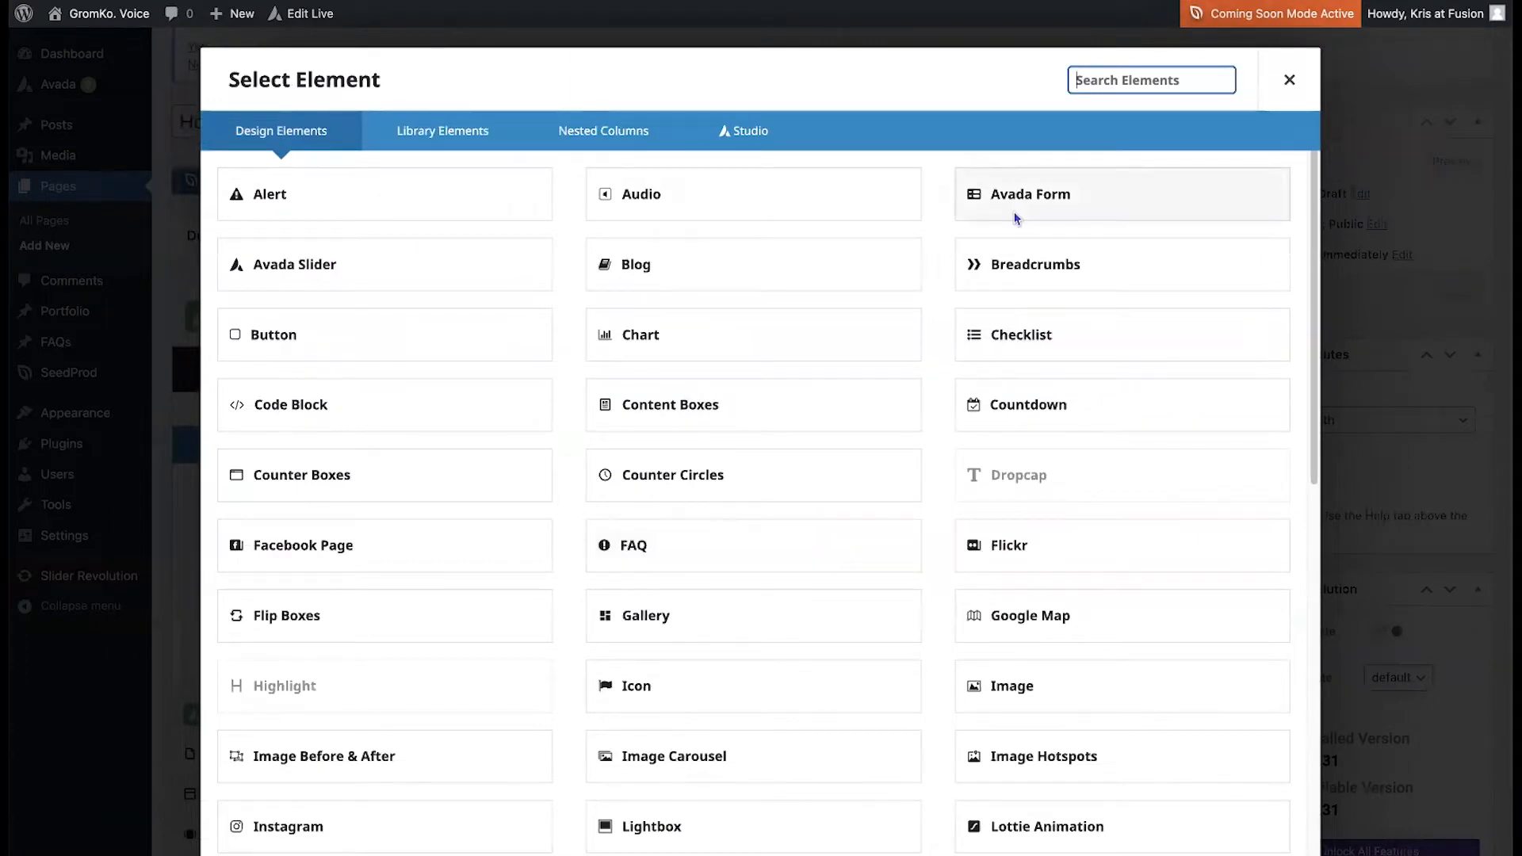
text(tit)
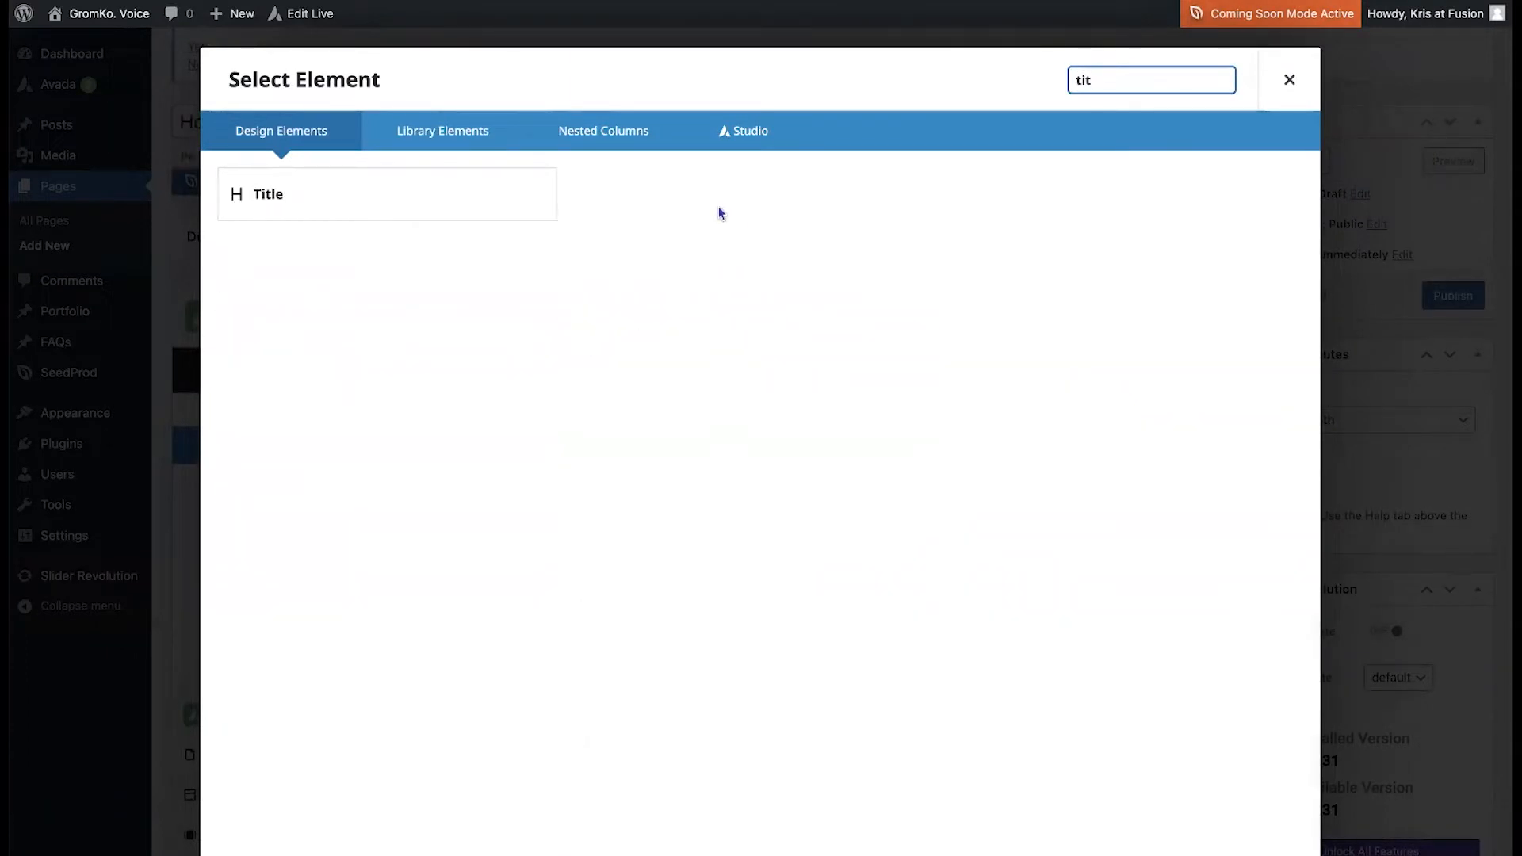
click(344, 194)
click(531, 536)
text(and Communication Therapy)
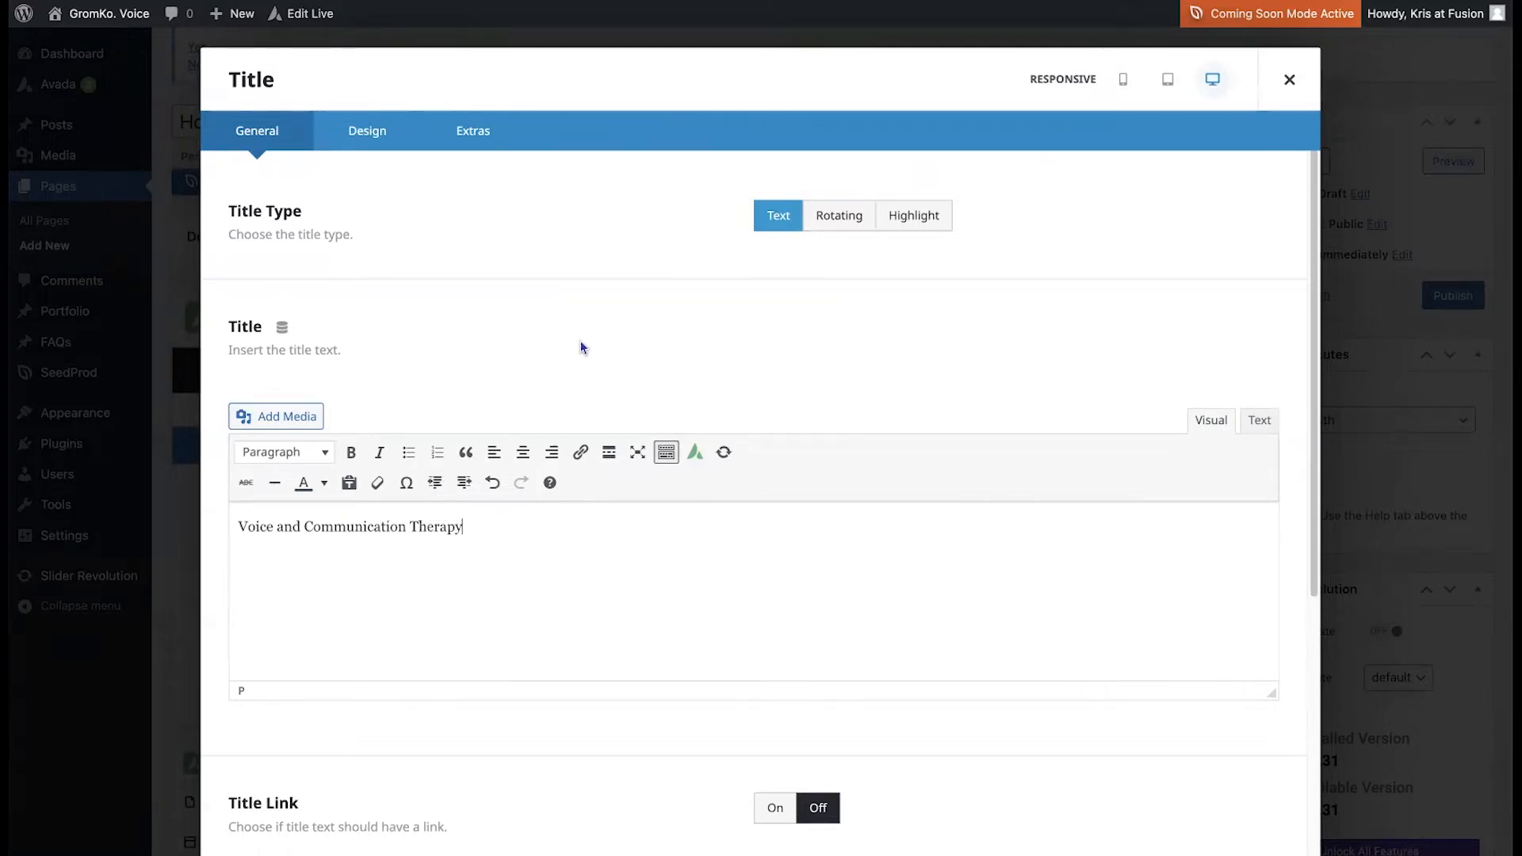
Center the title text, color it white and save the Title element
click(524, 455)
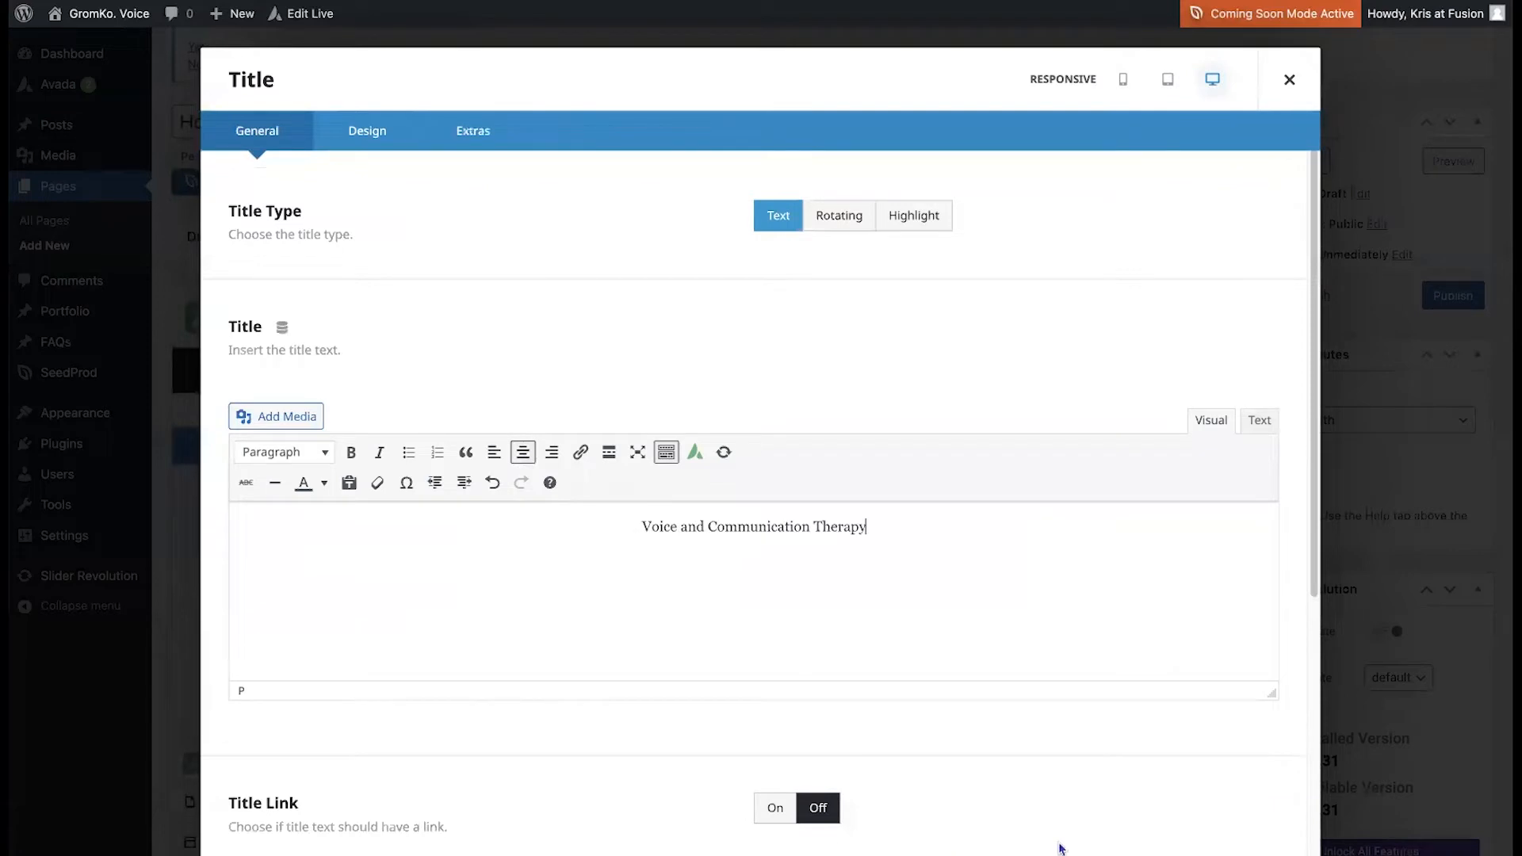
triple_click(719, 536)
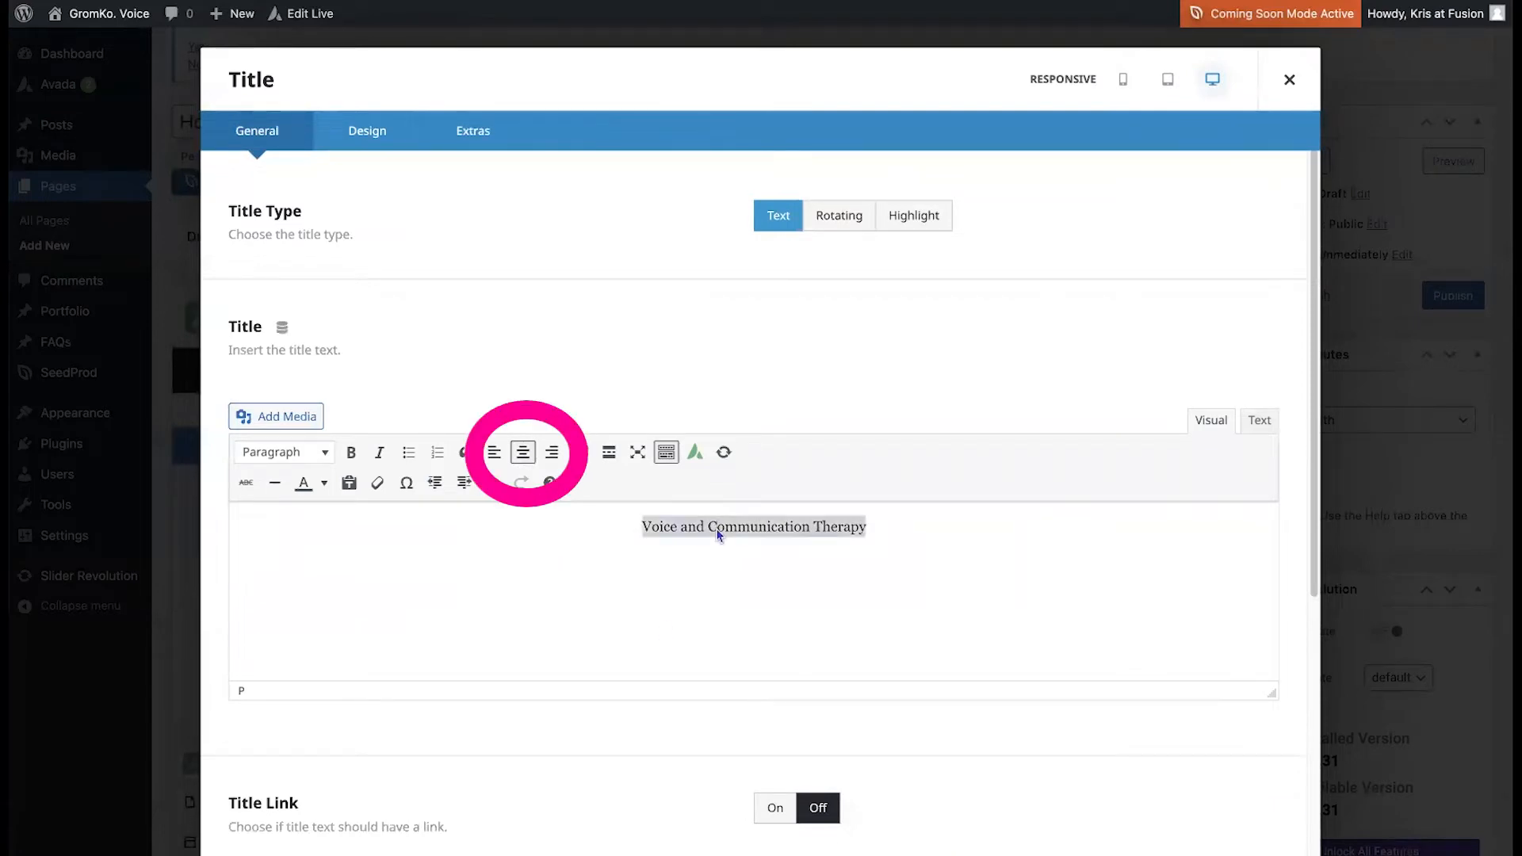
click(326, 481)
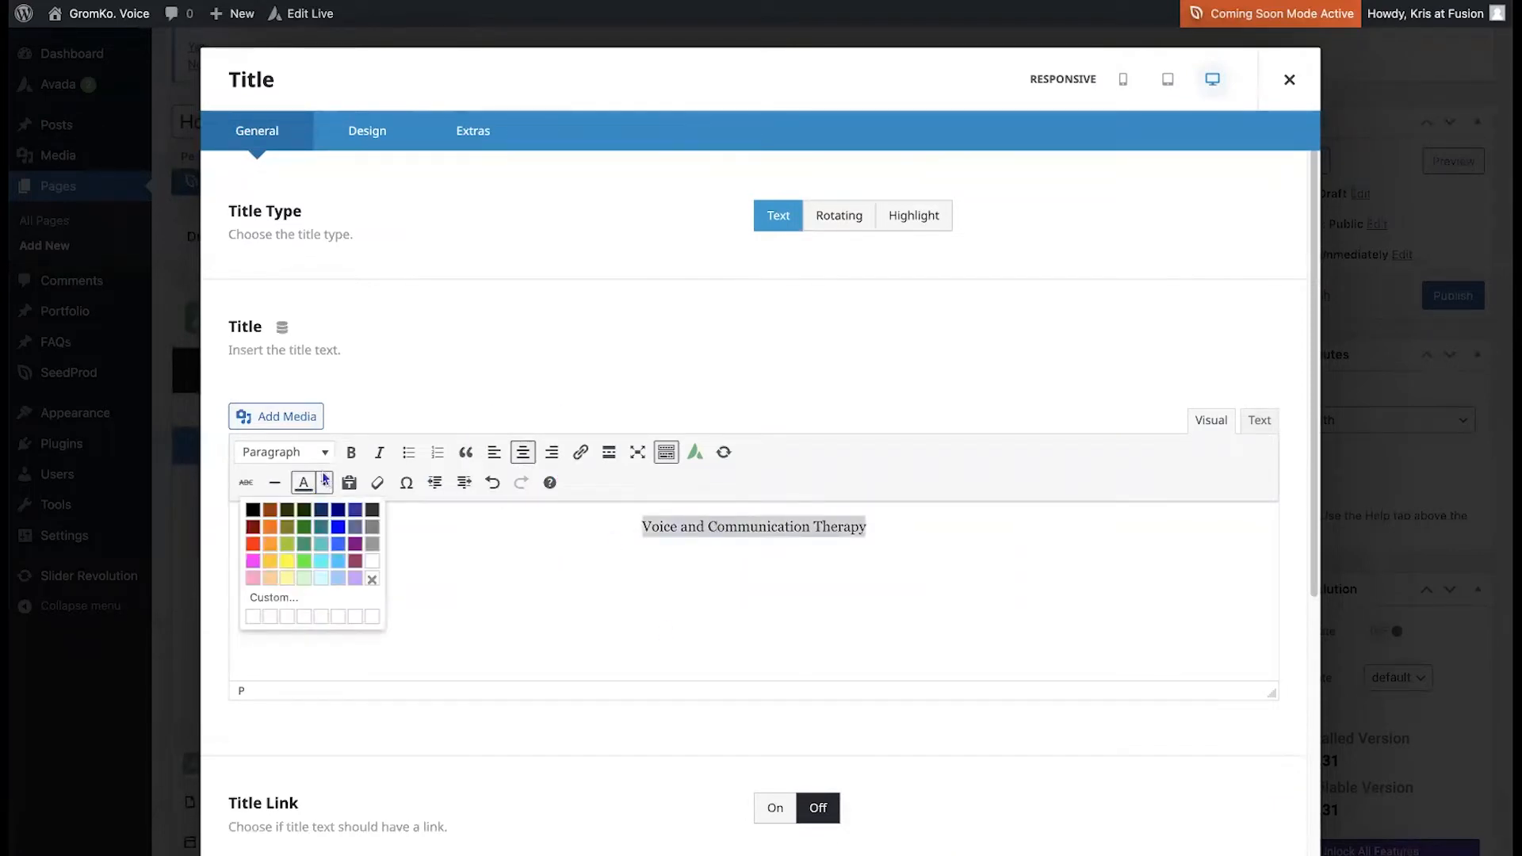
click(371, 554)
click(1197, 855)
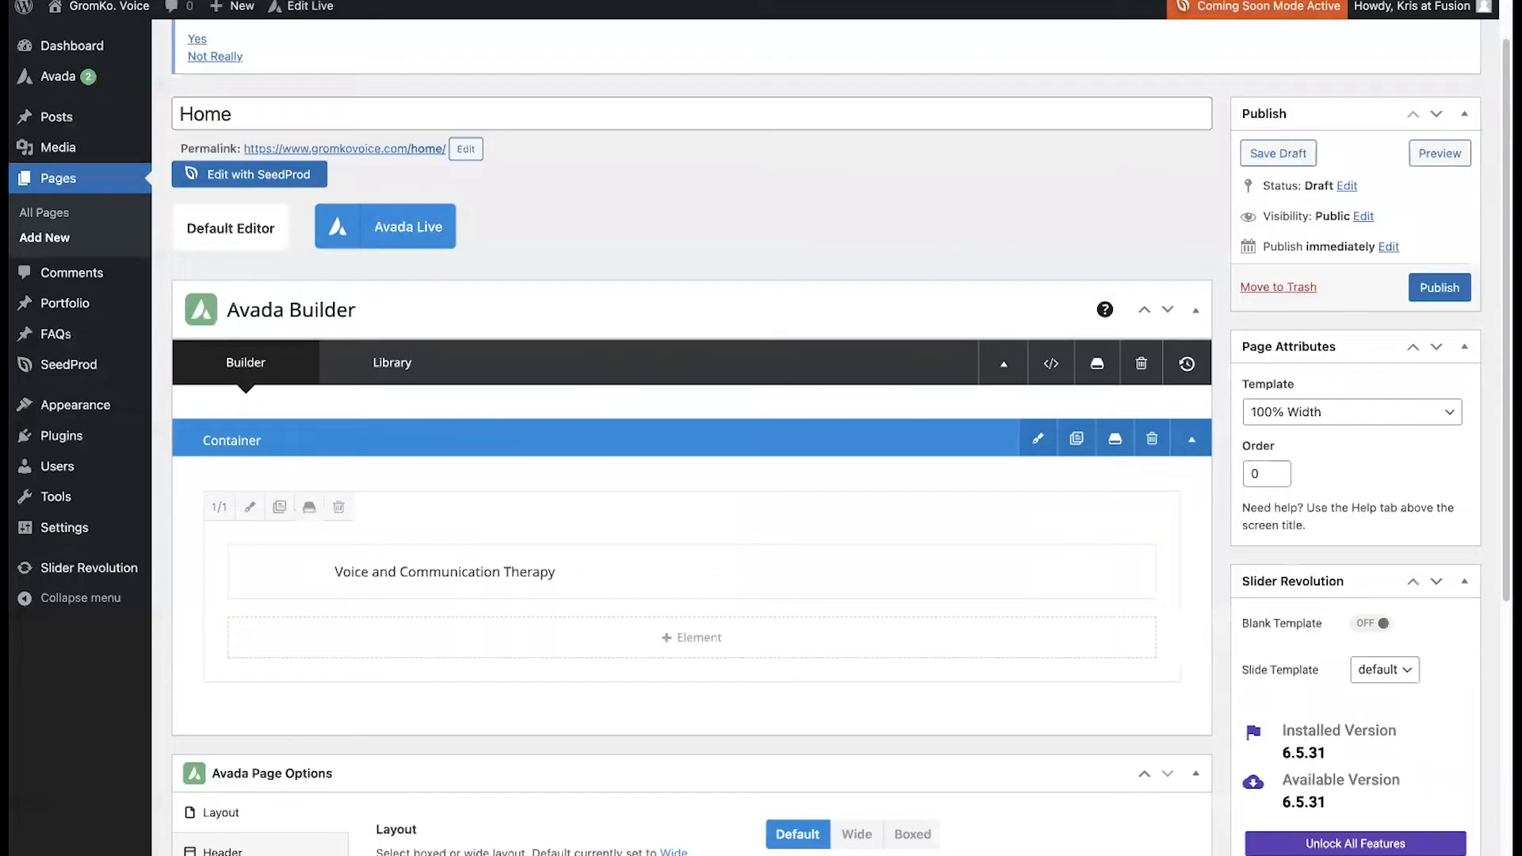
Add a Text Block below the title reading "by a Licensed and Certified Speech-Language Pathologist"
mouse_move(683, 576)
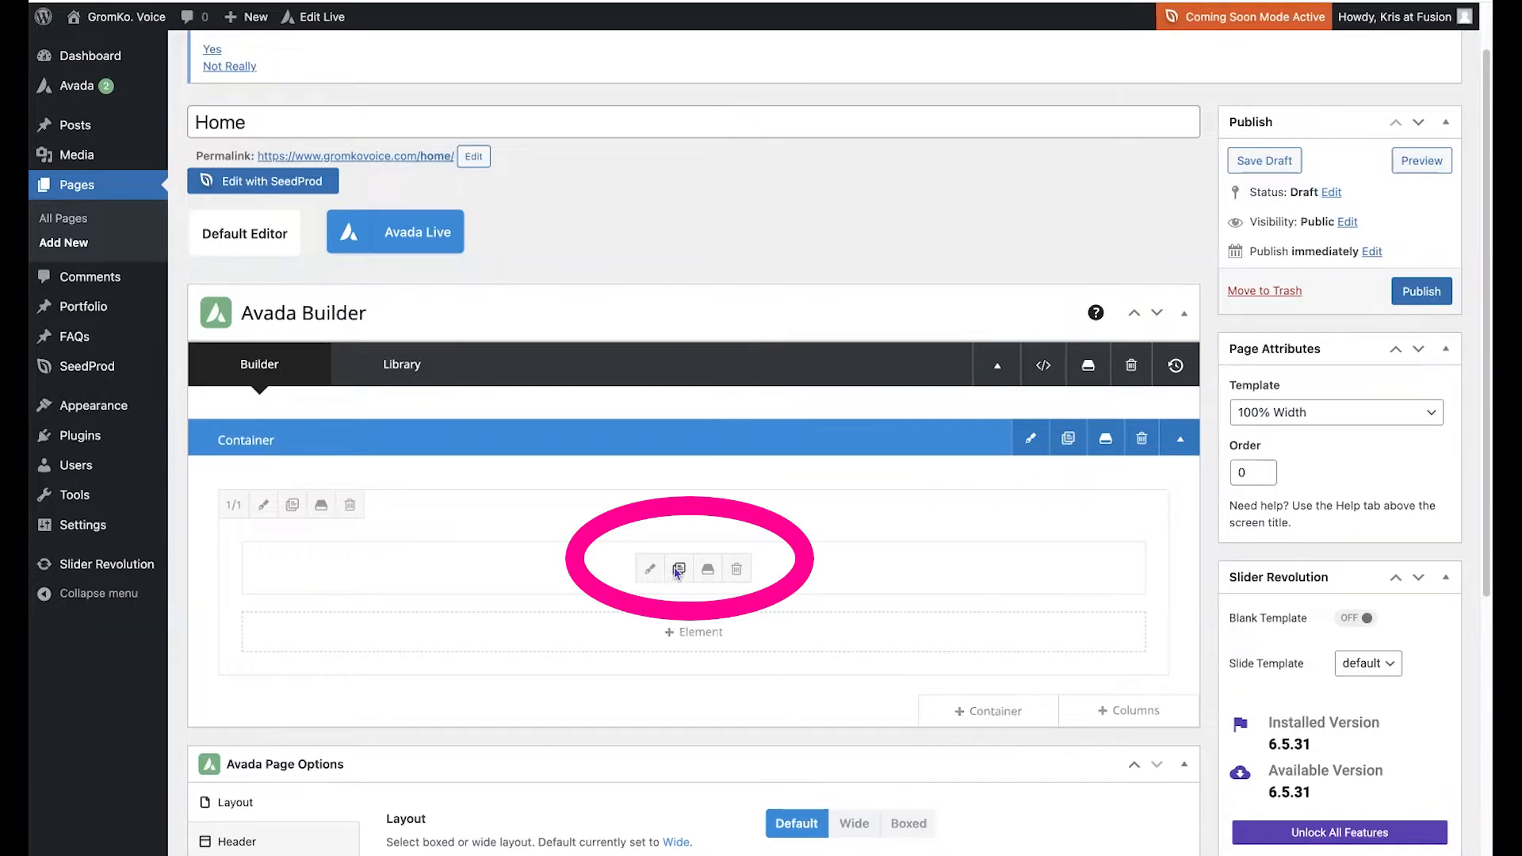
click(674, 626)
text(text)
click(1057, 193)
click(499, 632)
key(ctrl+a)
key(BackSpace)
text(by a Licensed and )
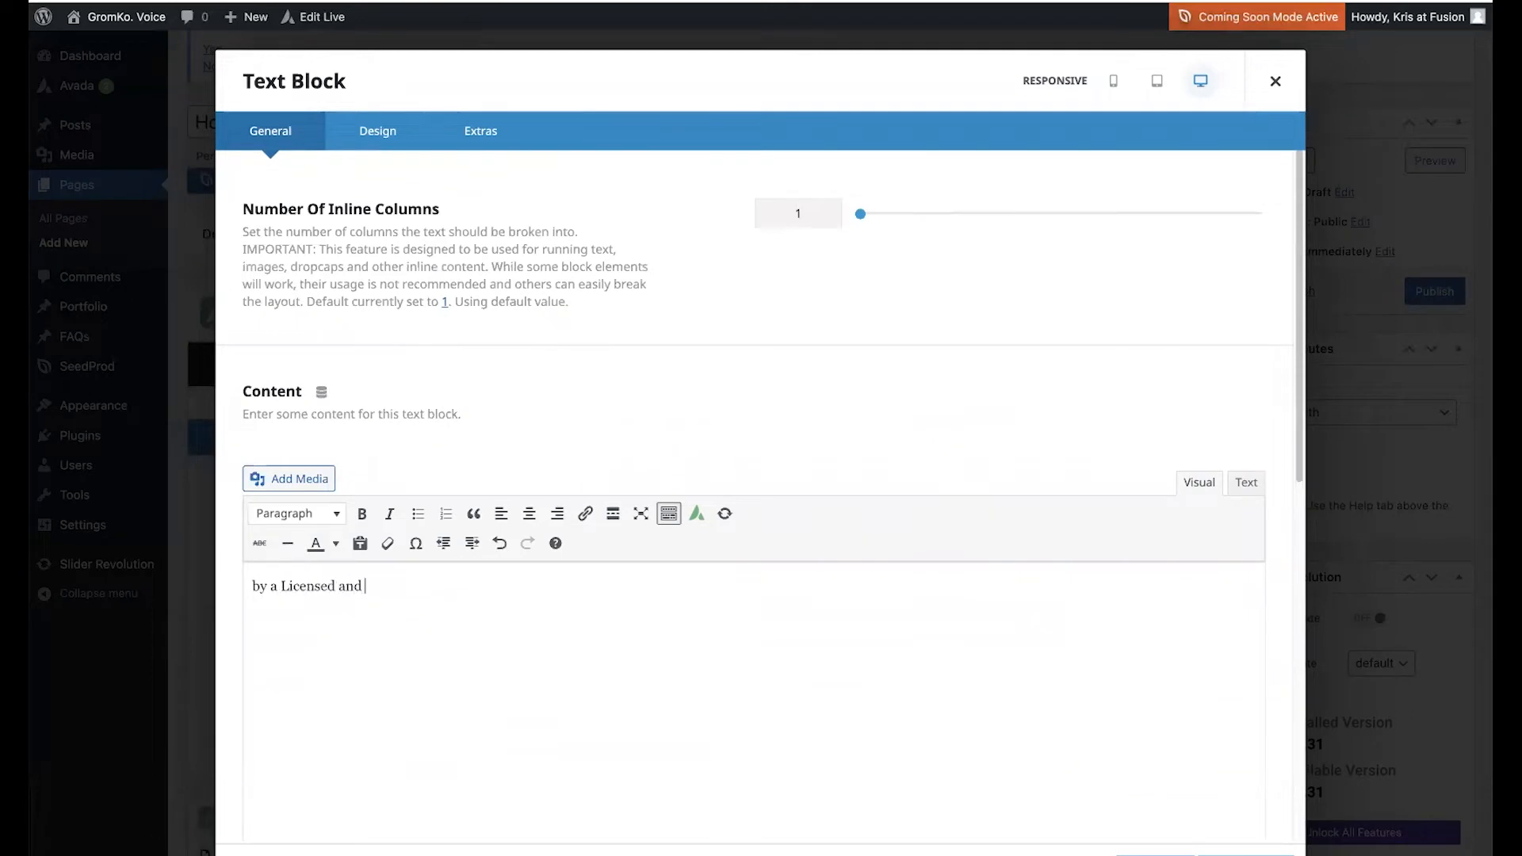
text(Certified Speech-Langua)
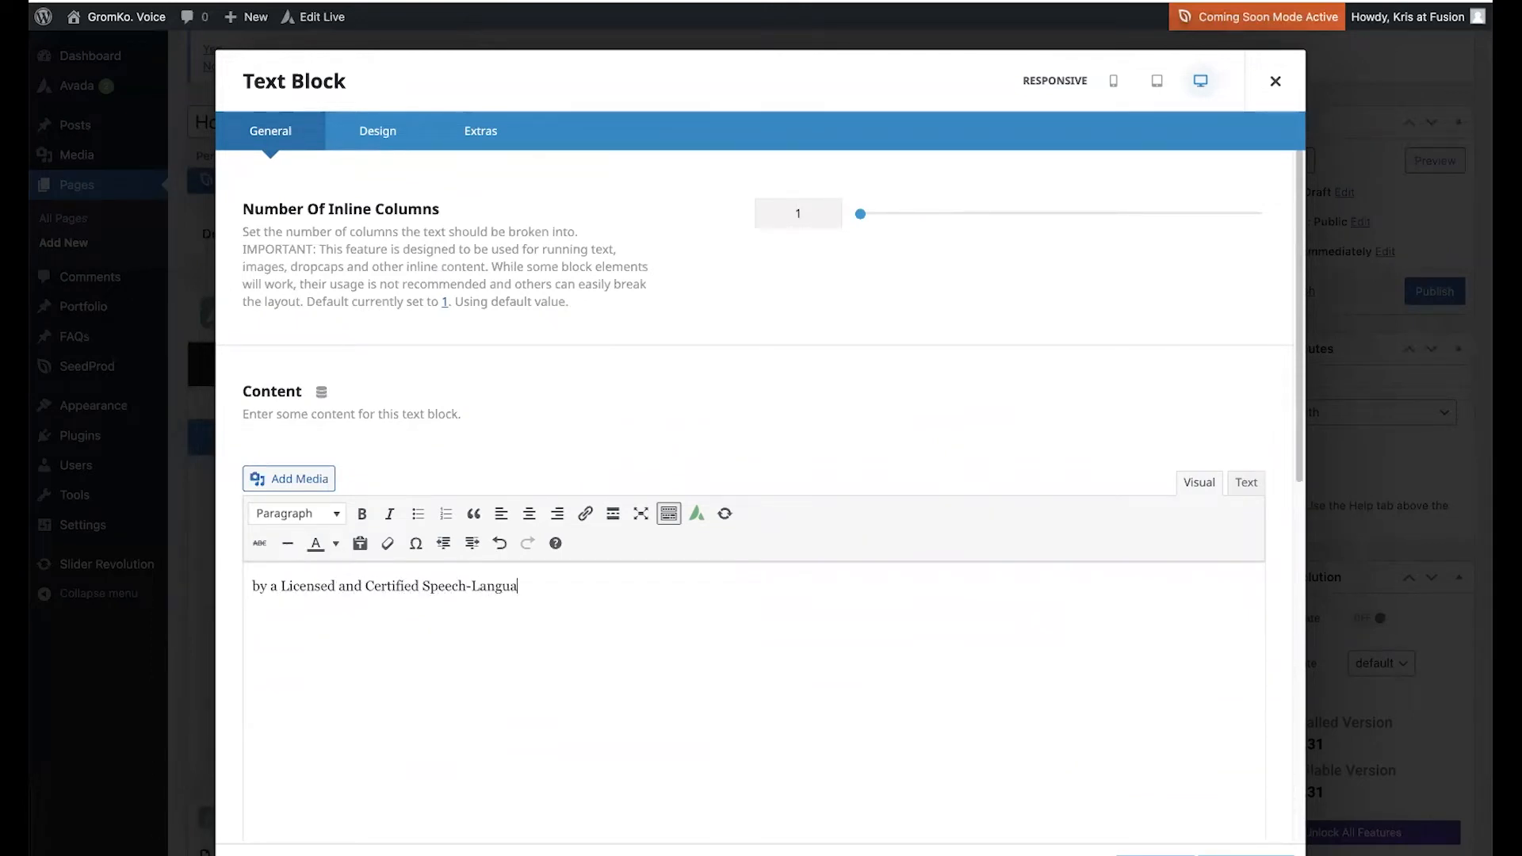
text(ge Pathologist)
Center the text block's sentence, color it white and save the element
key(super+a)
click(529, 514)
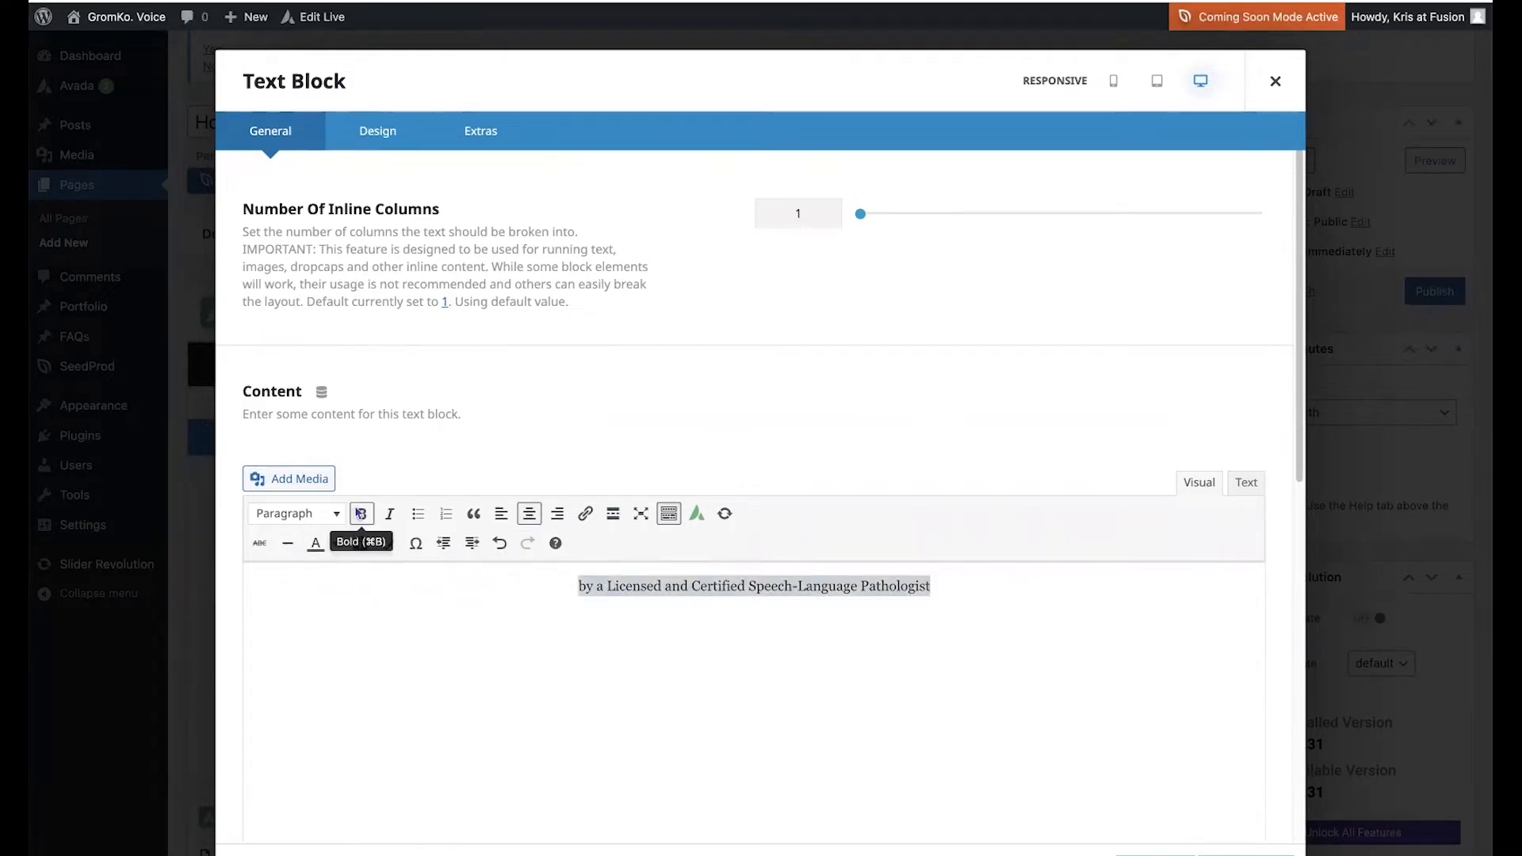
click(325, 543)
click(340, 619)
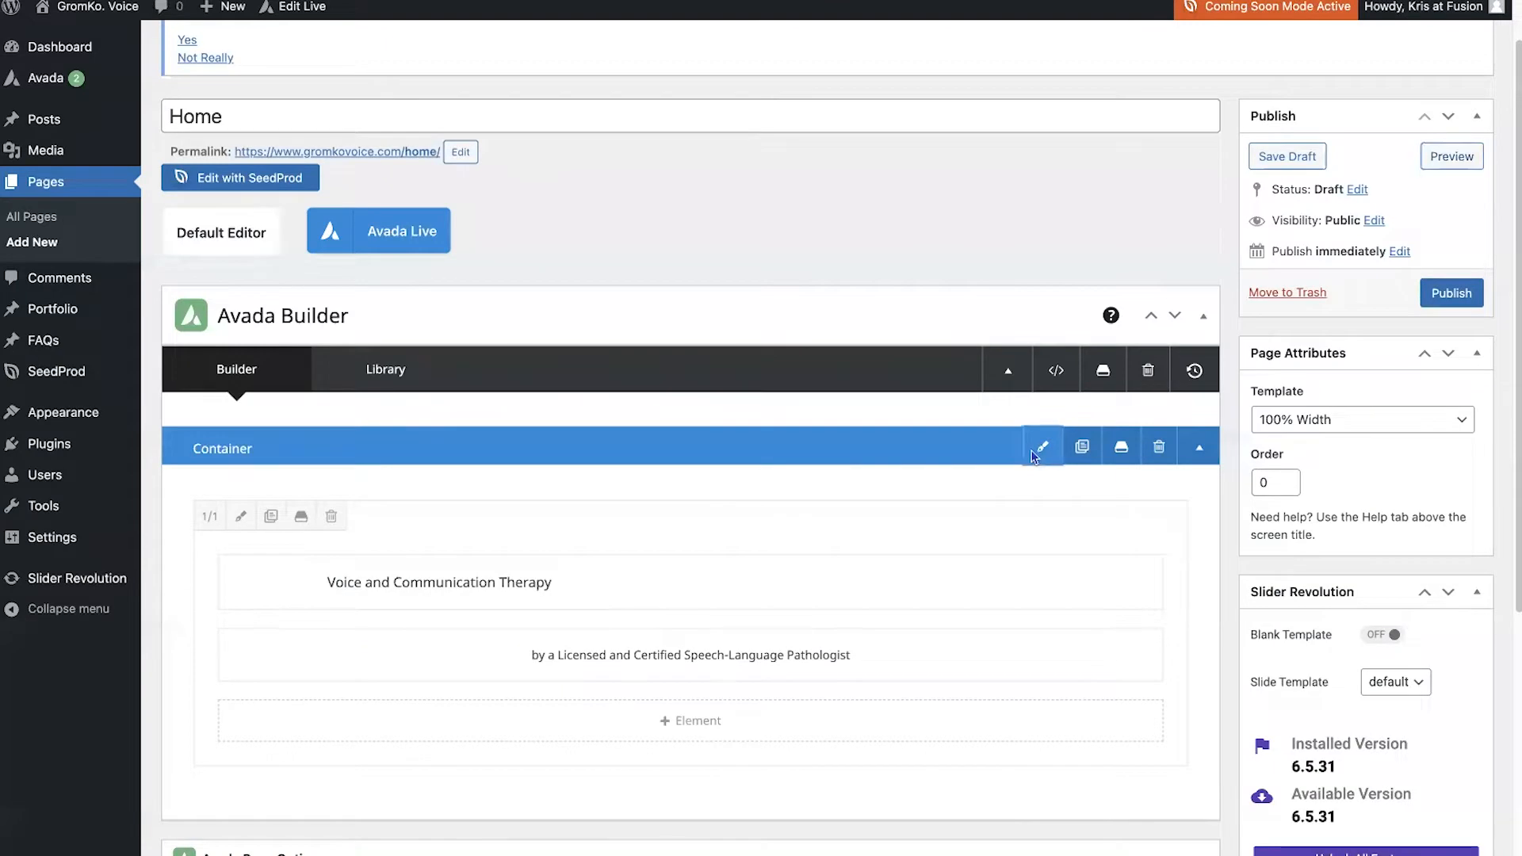
Set the container's top and bottom padding to 10% and save the container settings
click(1034, 443)
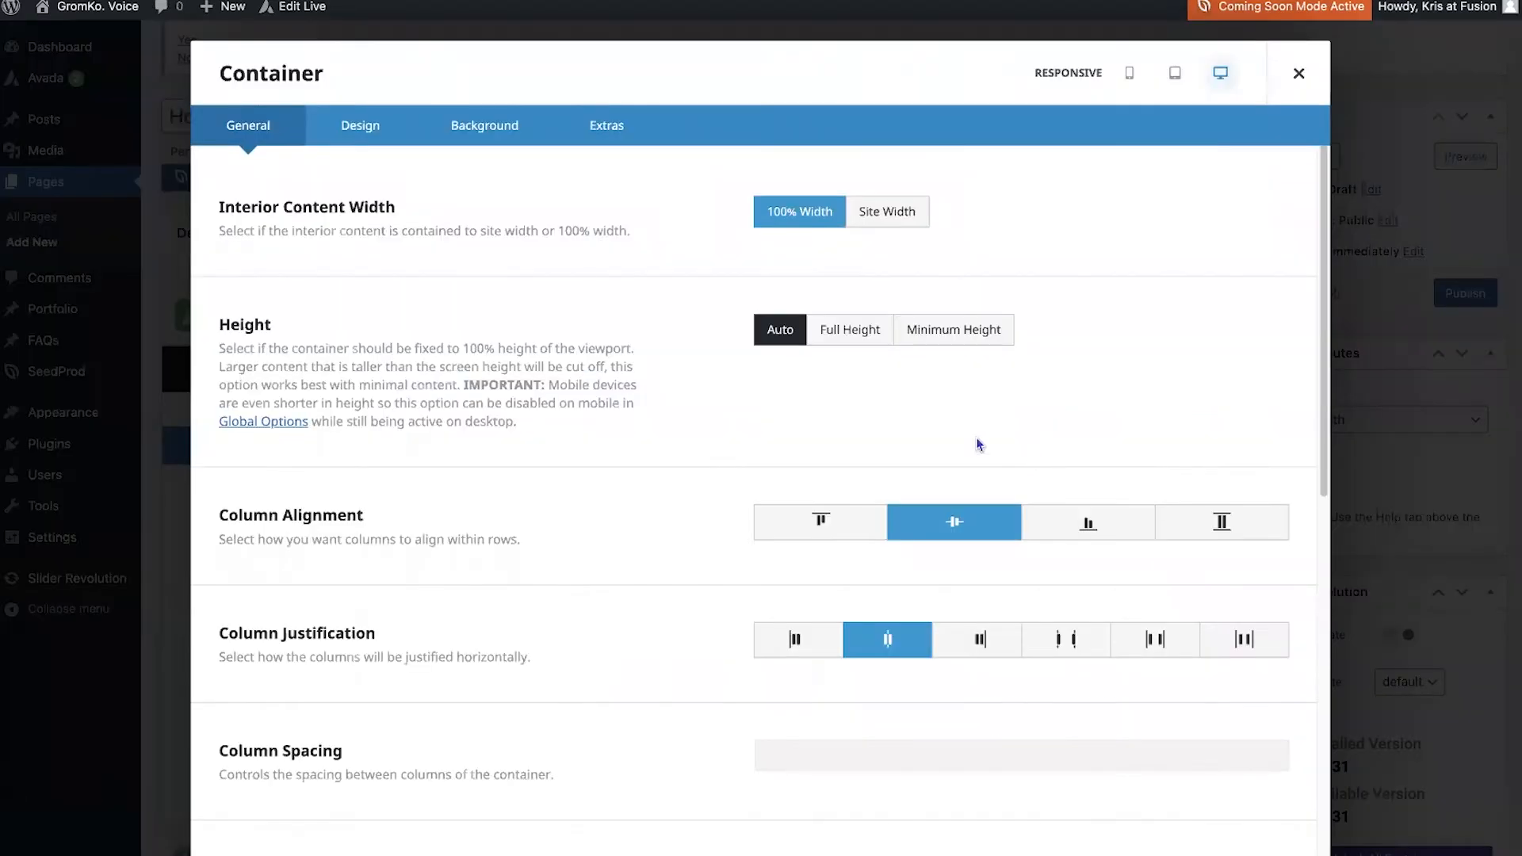
click(361, 127)
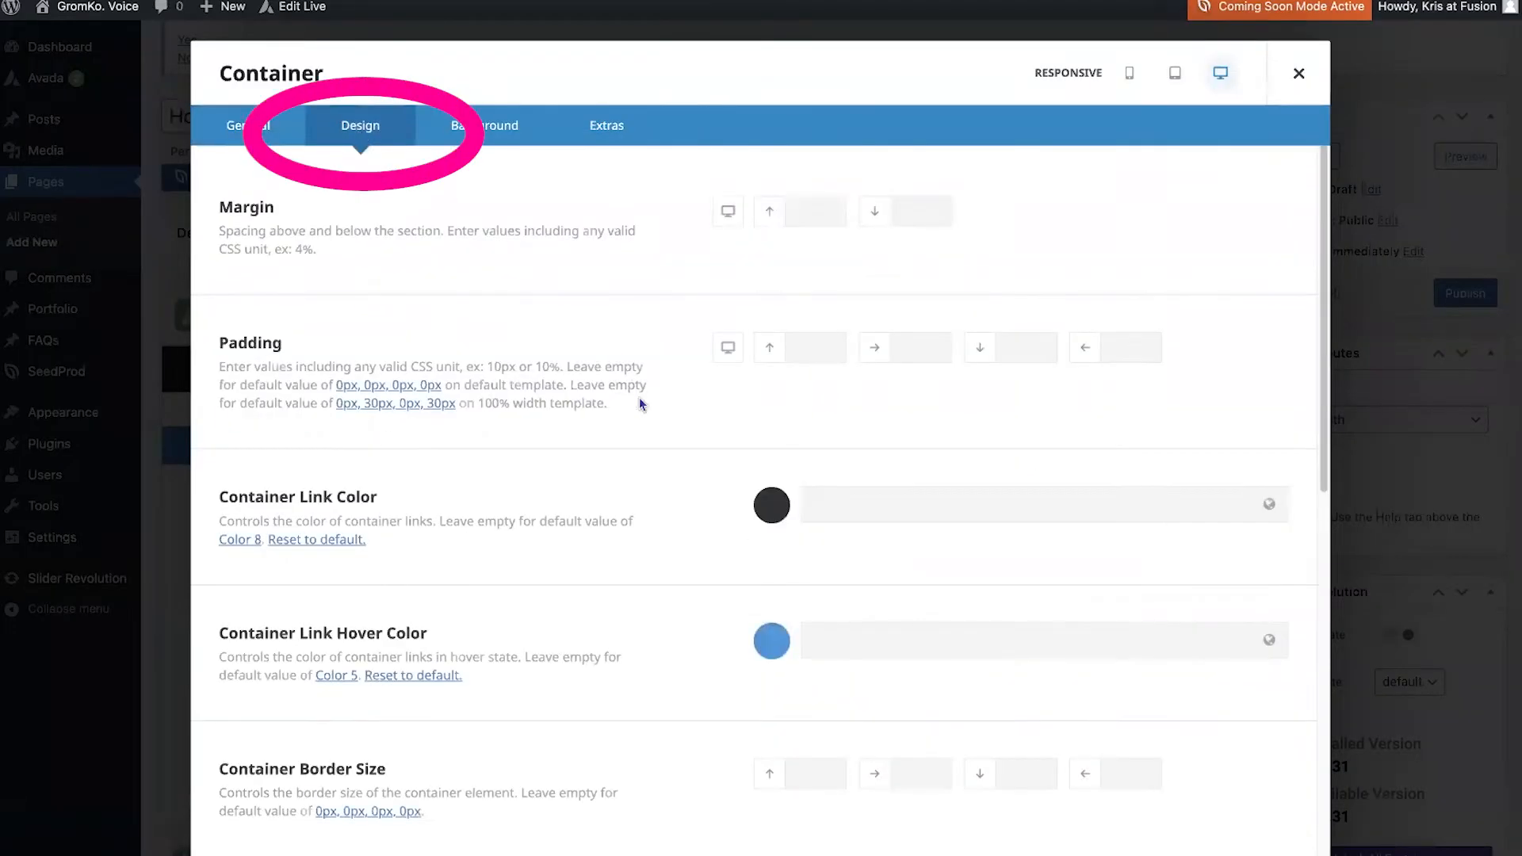
click(809, 351)
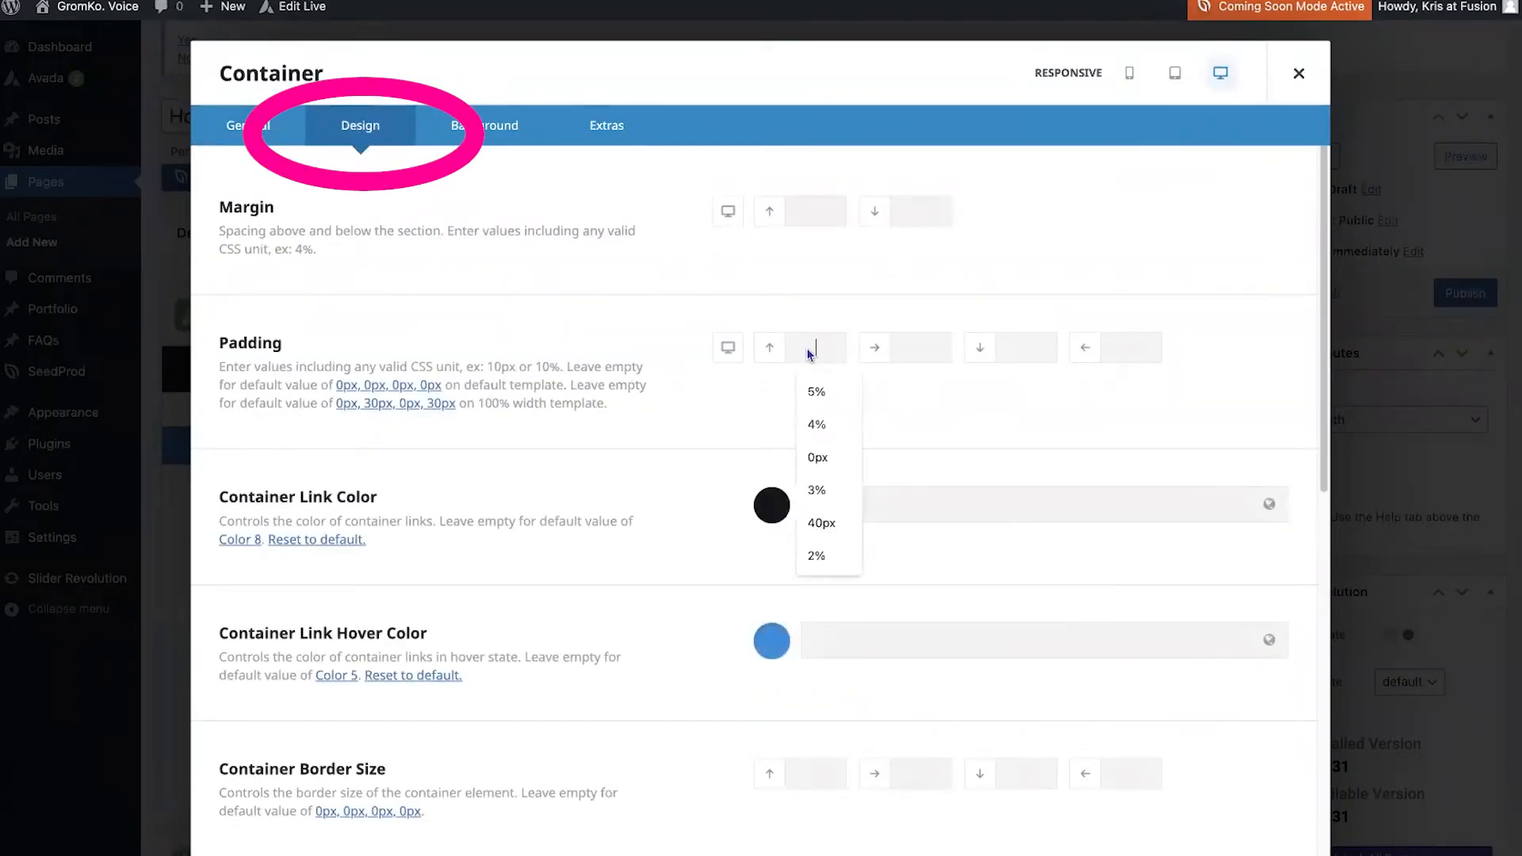
text(10%)
click(1034, 355)
text(100%)
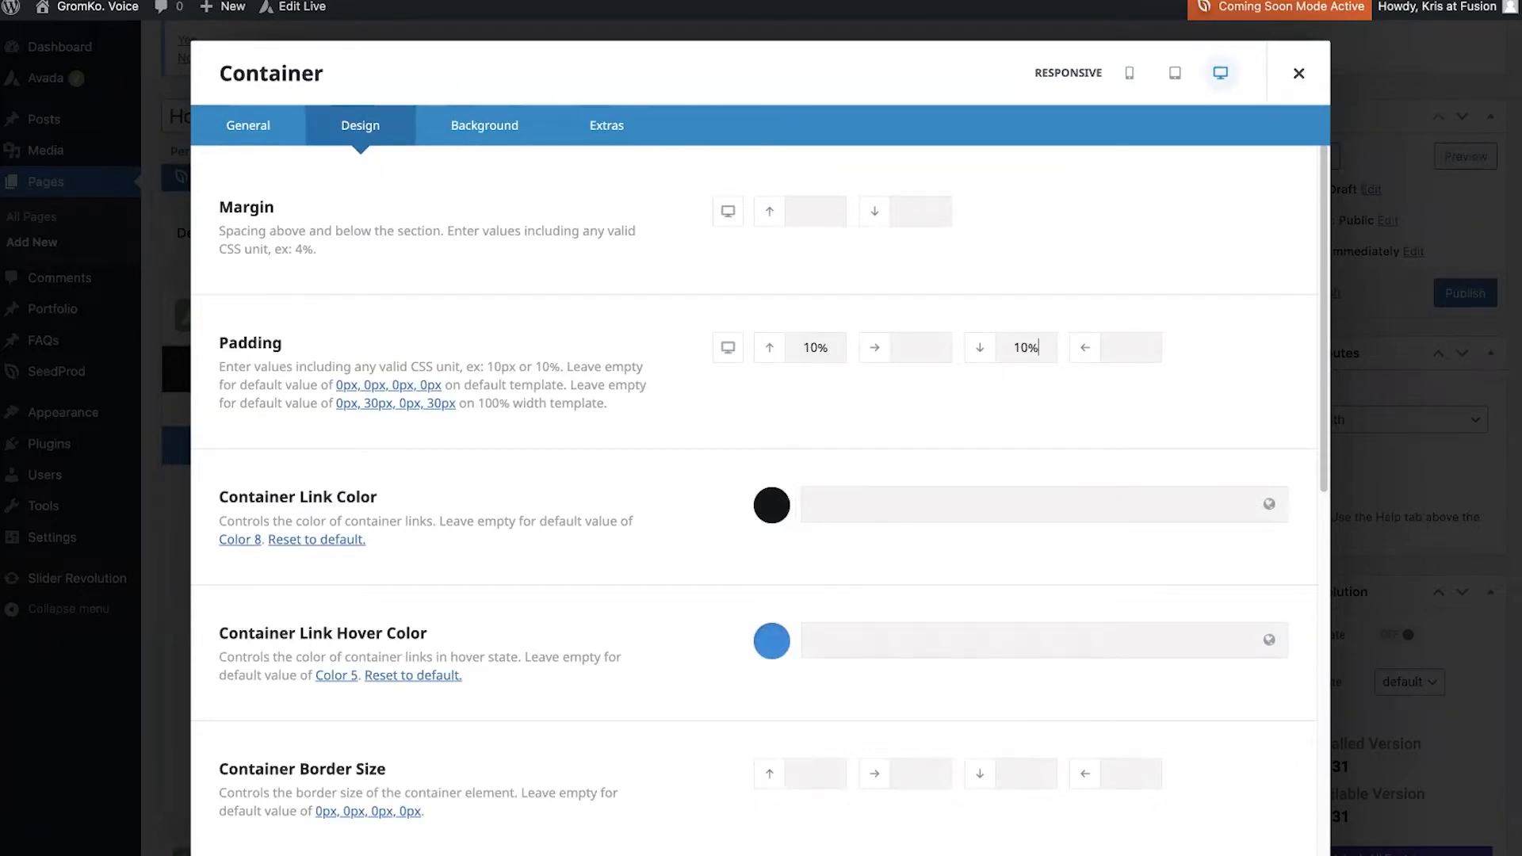
click(1189, 854)
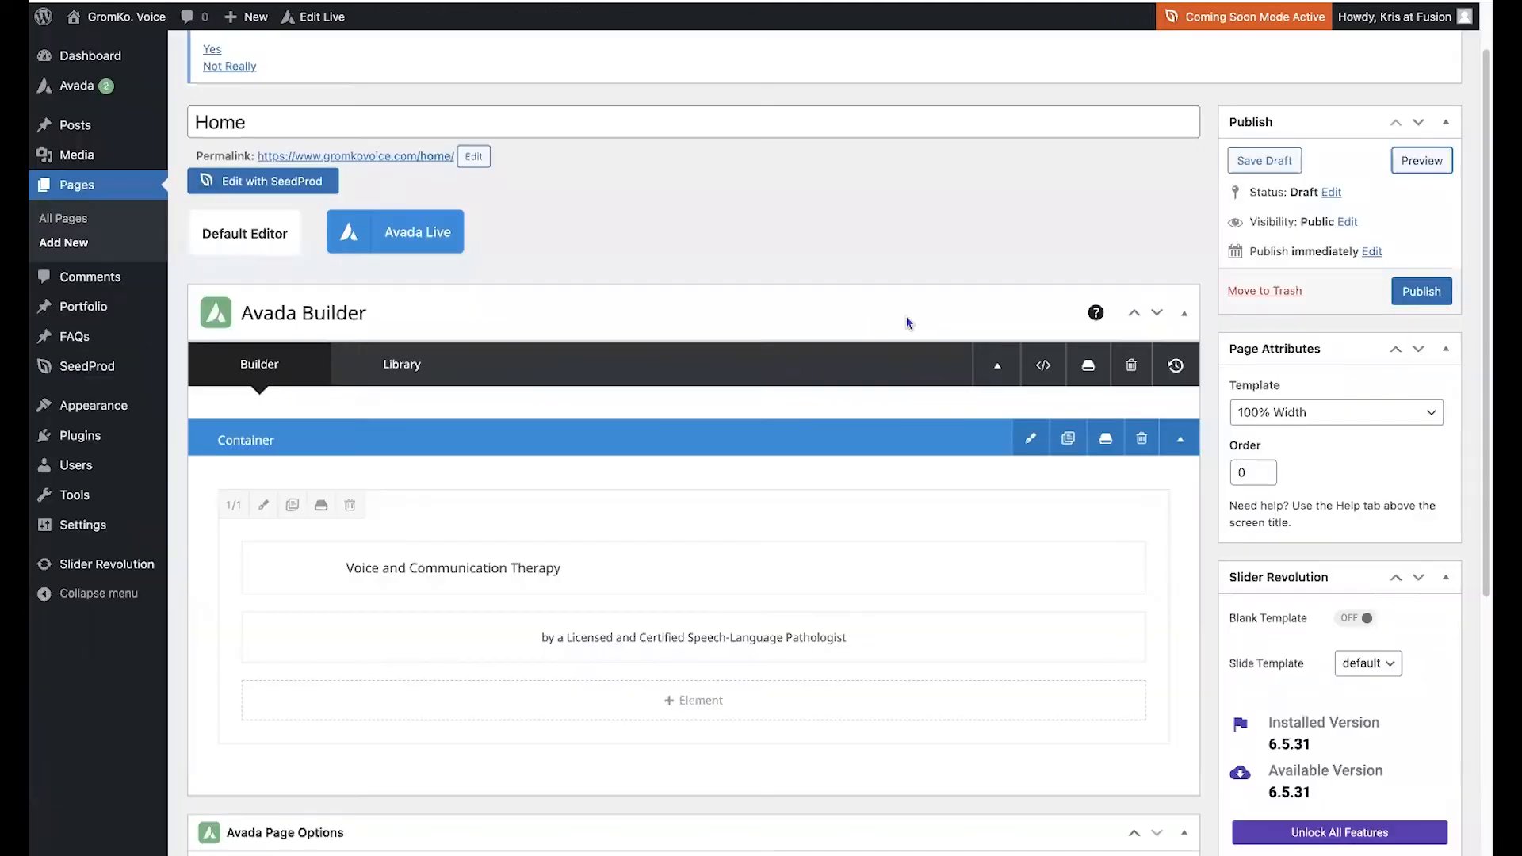
Add a Button element below the text block, linked to /contact and labelled "WORK WITH ME"
click(696, 708)
text(butt)
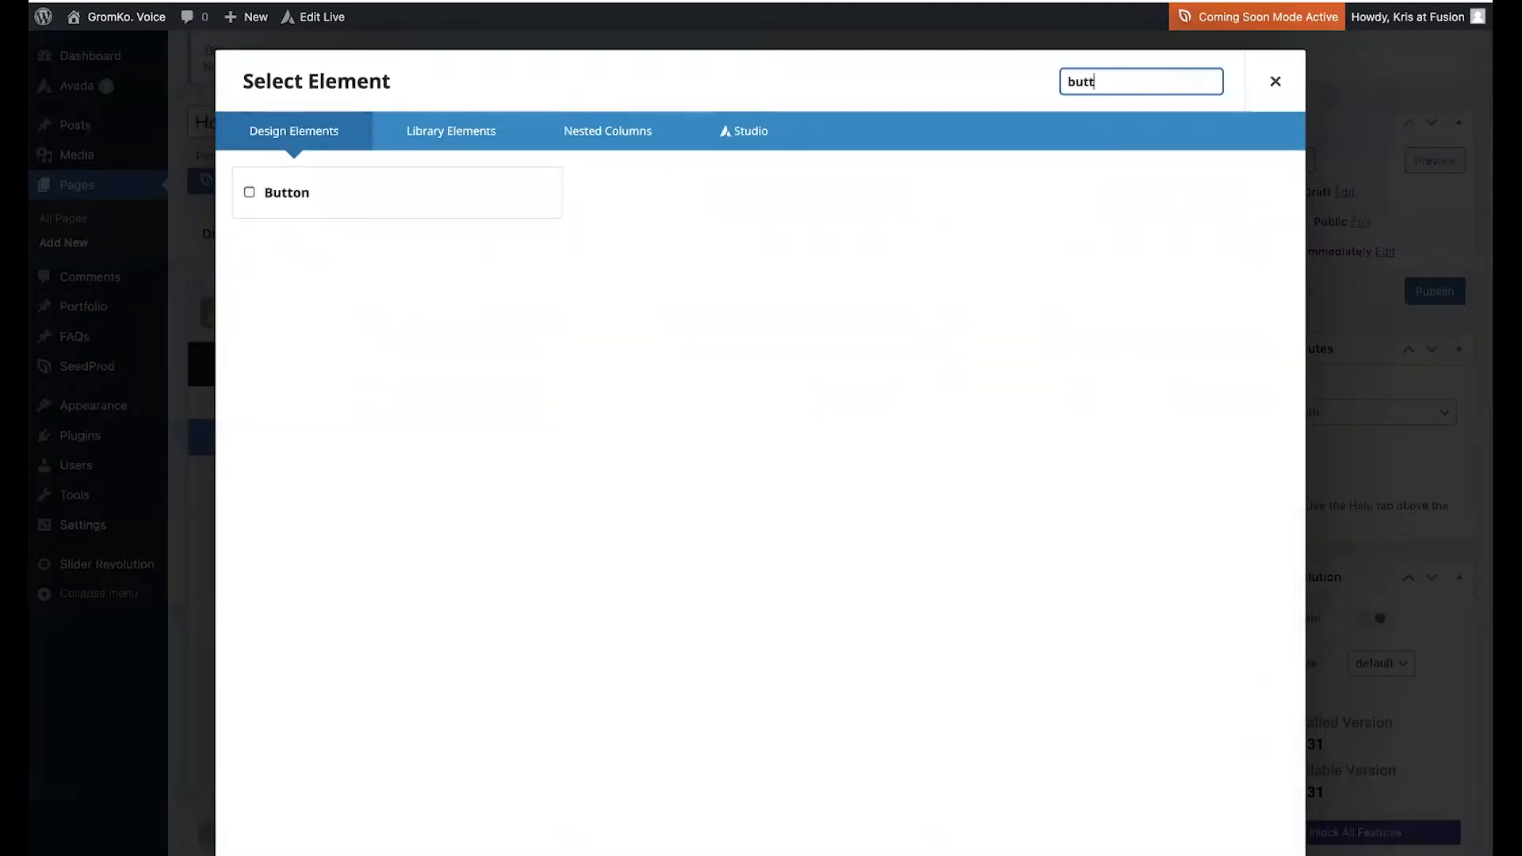
click(321, 202)
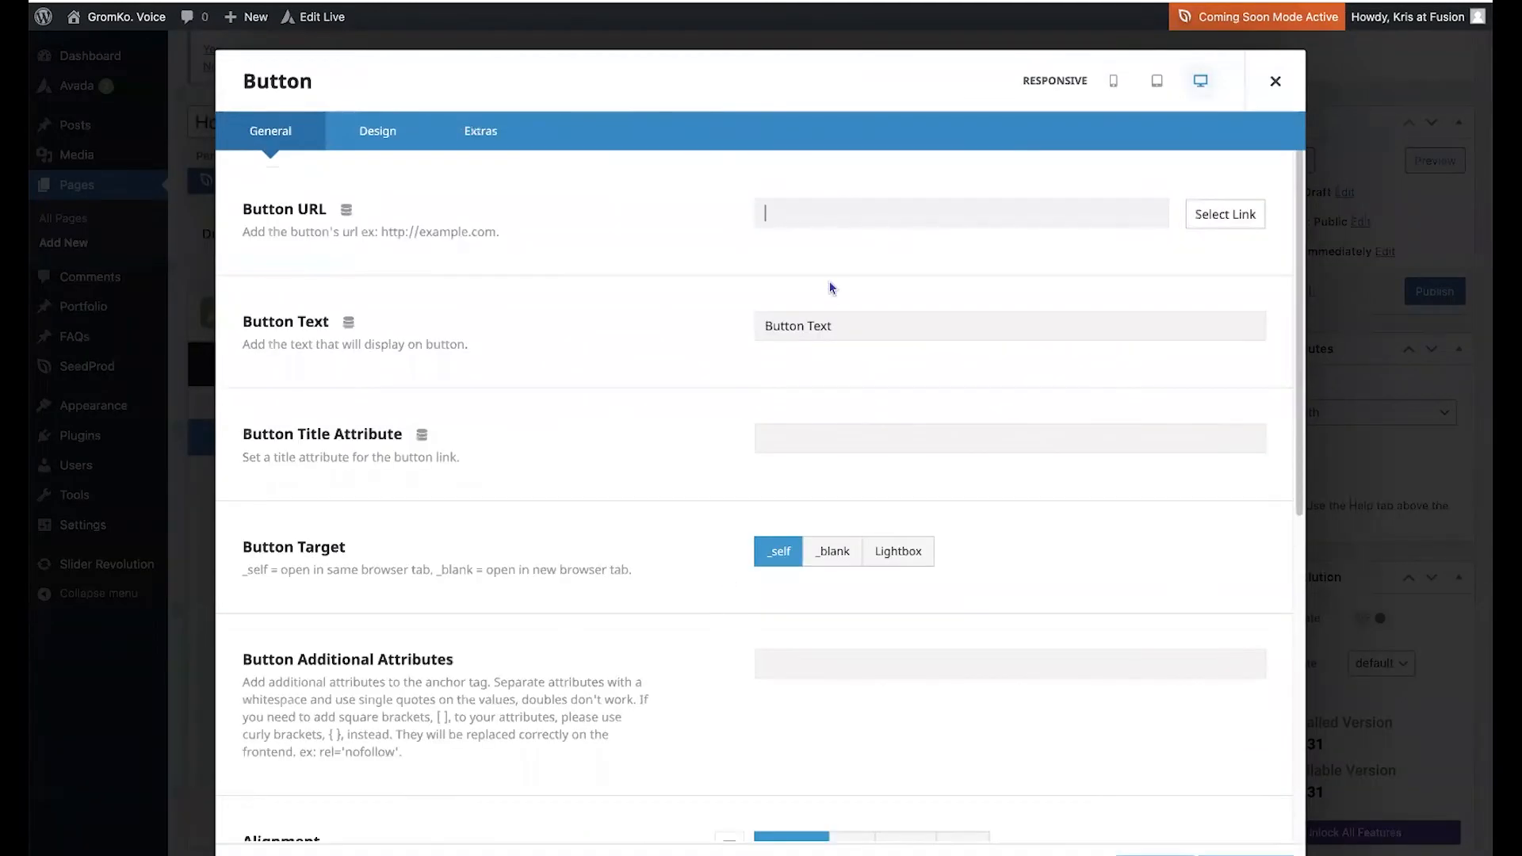
text(/contact)
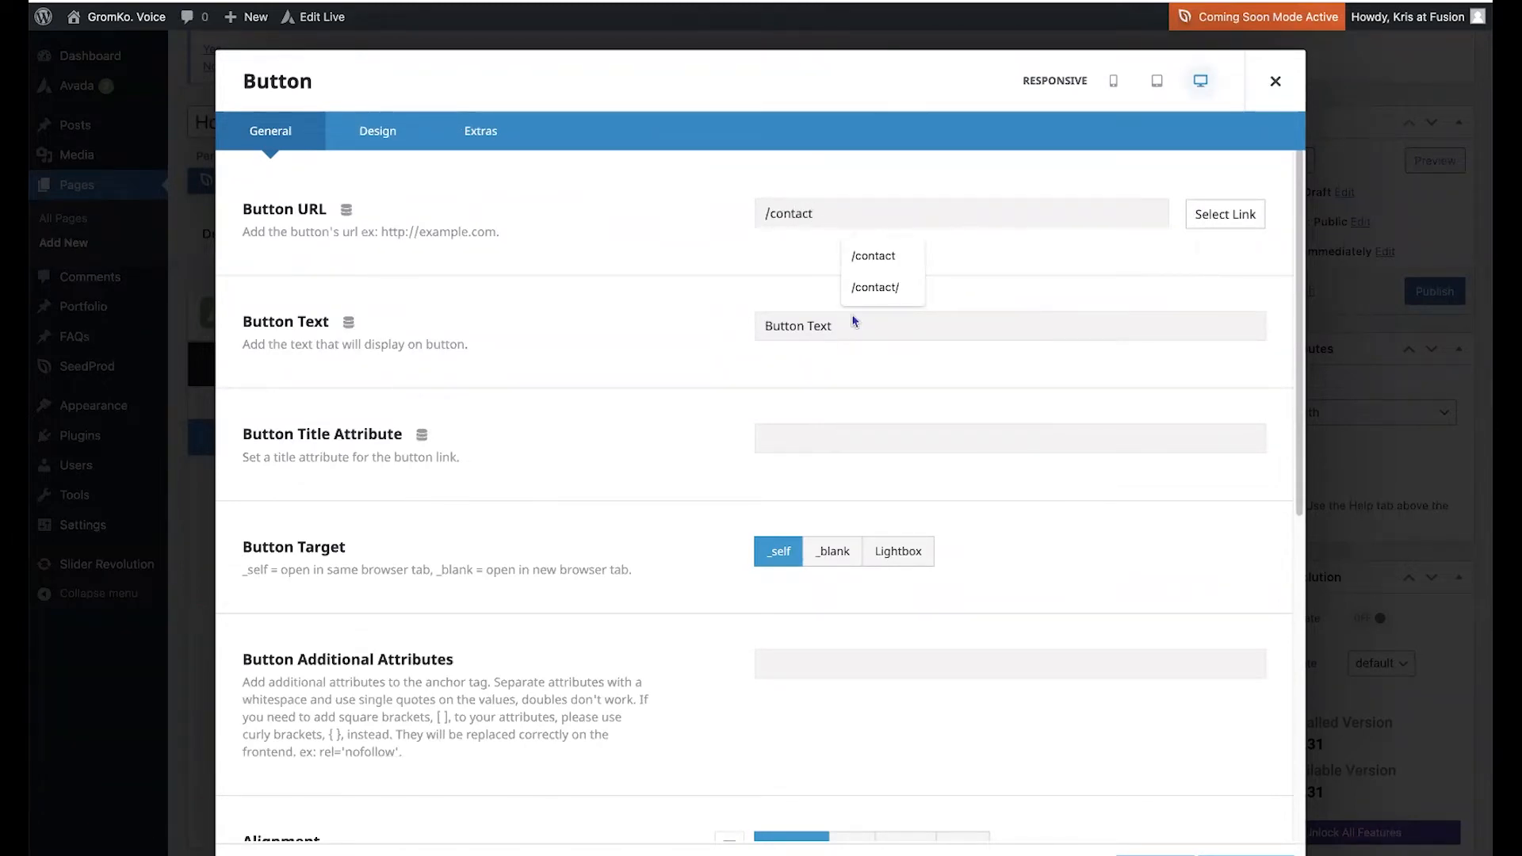
drag(853, 317, 743, 326)
text(WORK WITH )
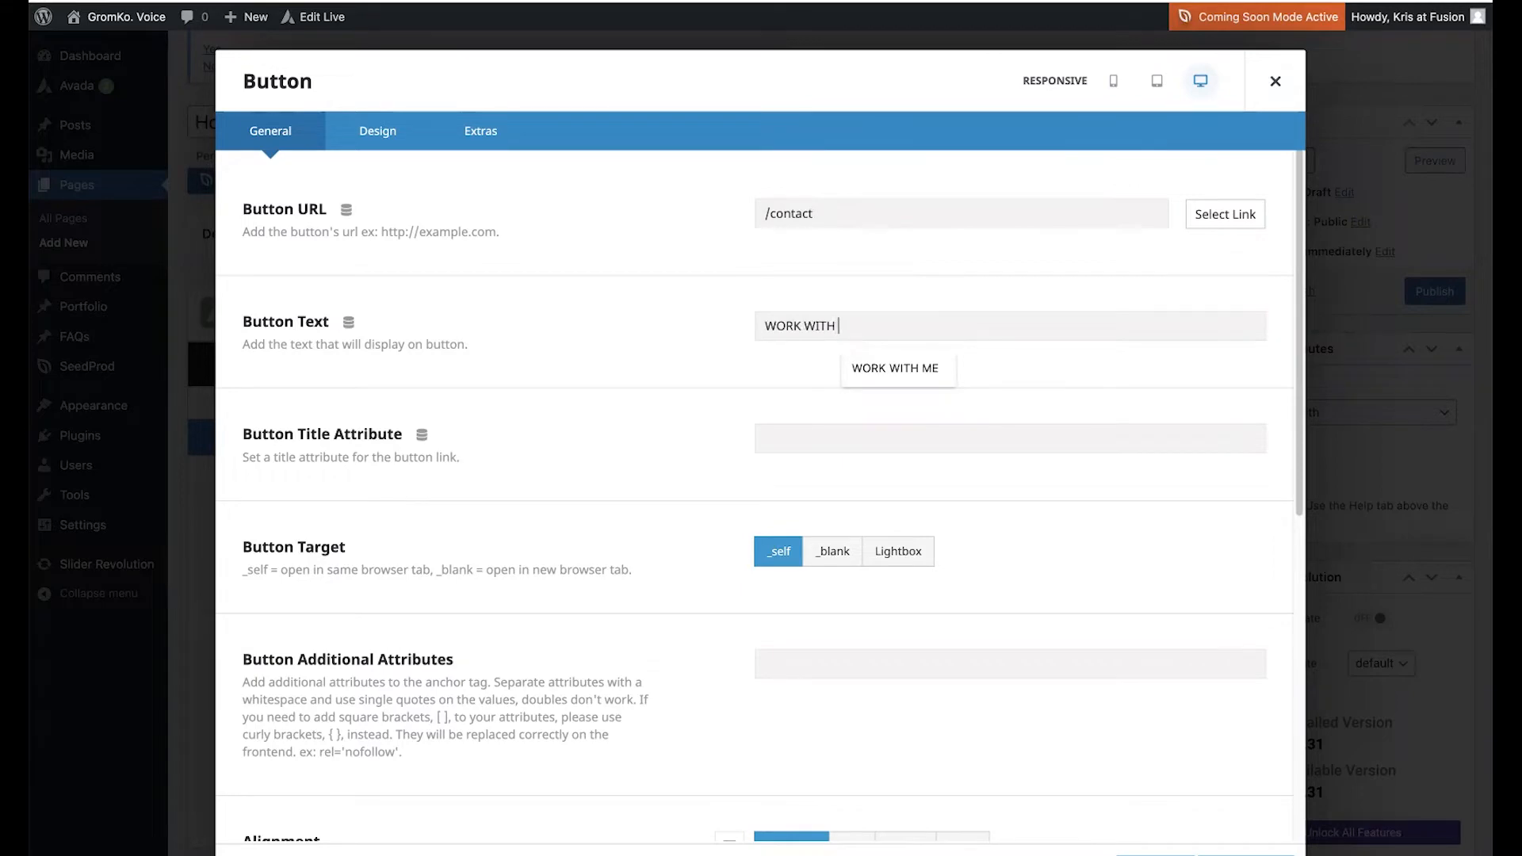
text(ME)
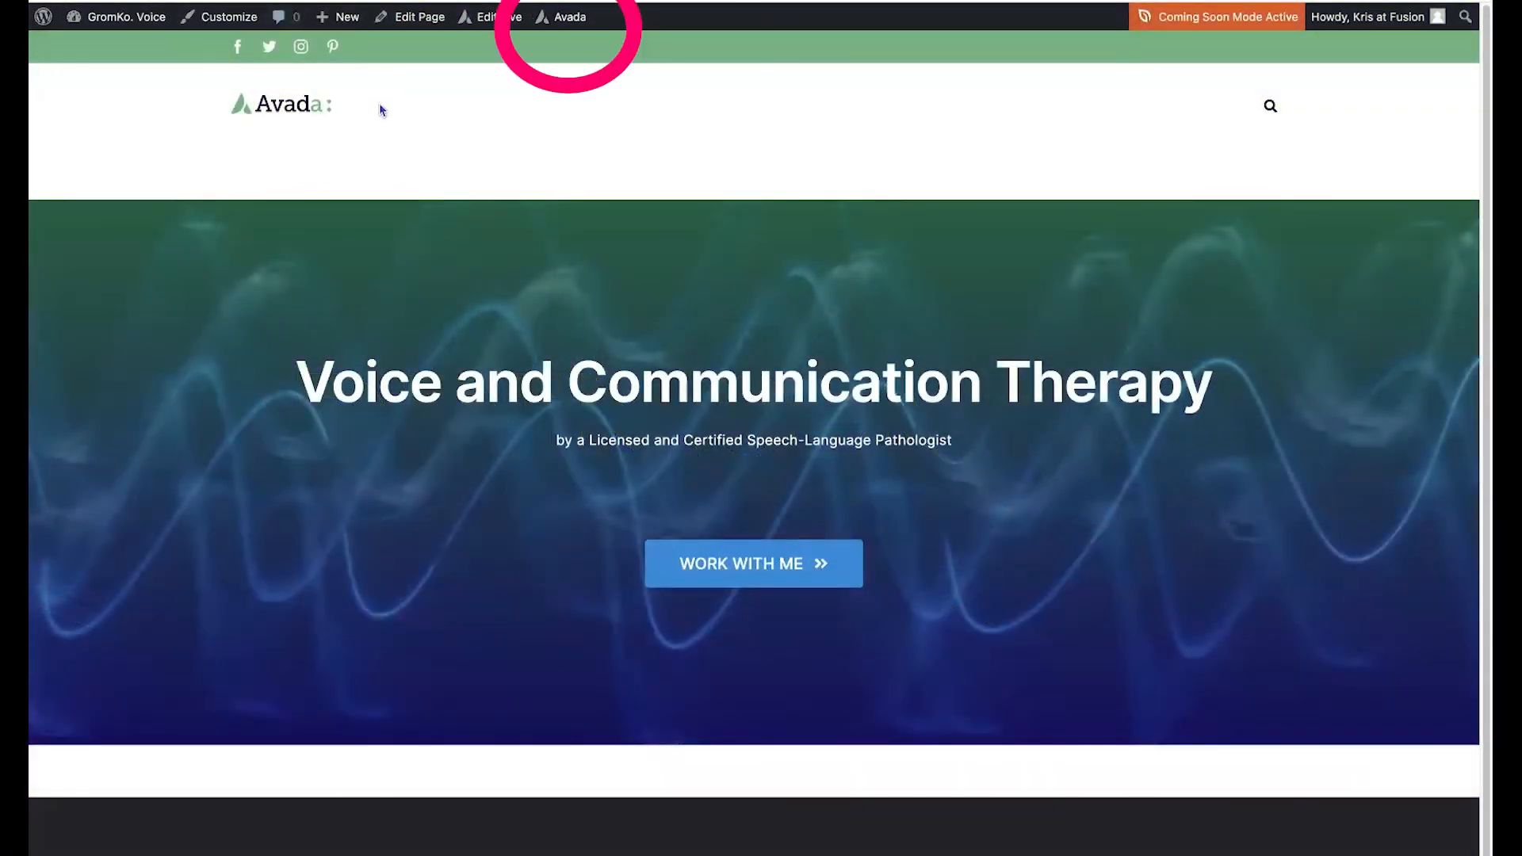
In Avada's global logo options, set the default logo to the 175 by 134 pixel gromko-logo-large-4 image
mouse_move(565, 24)
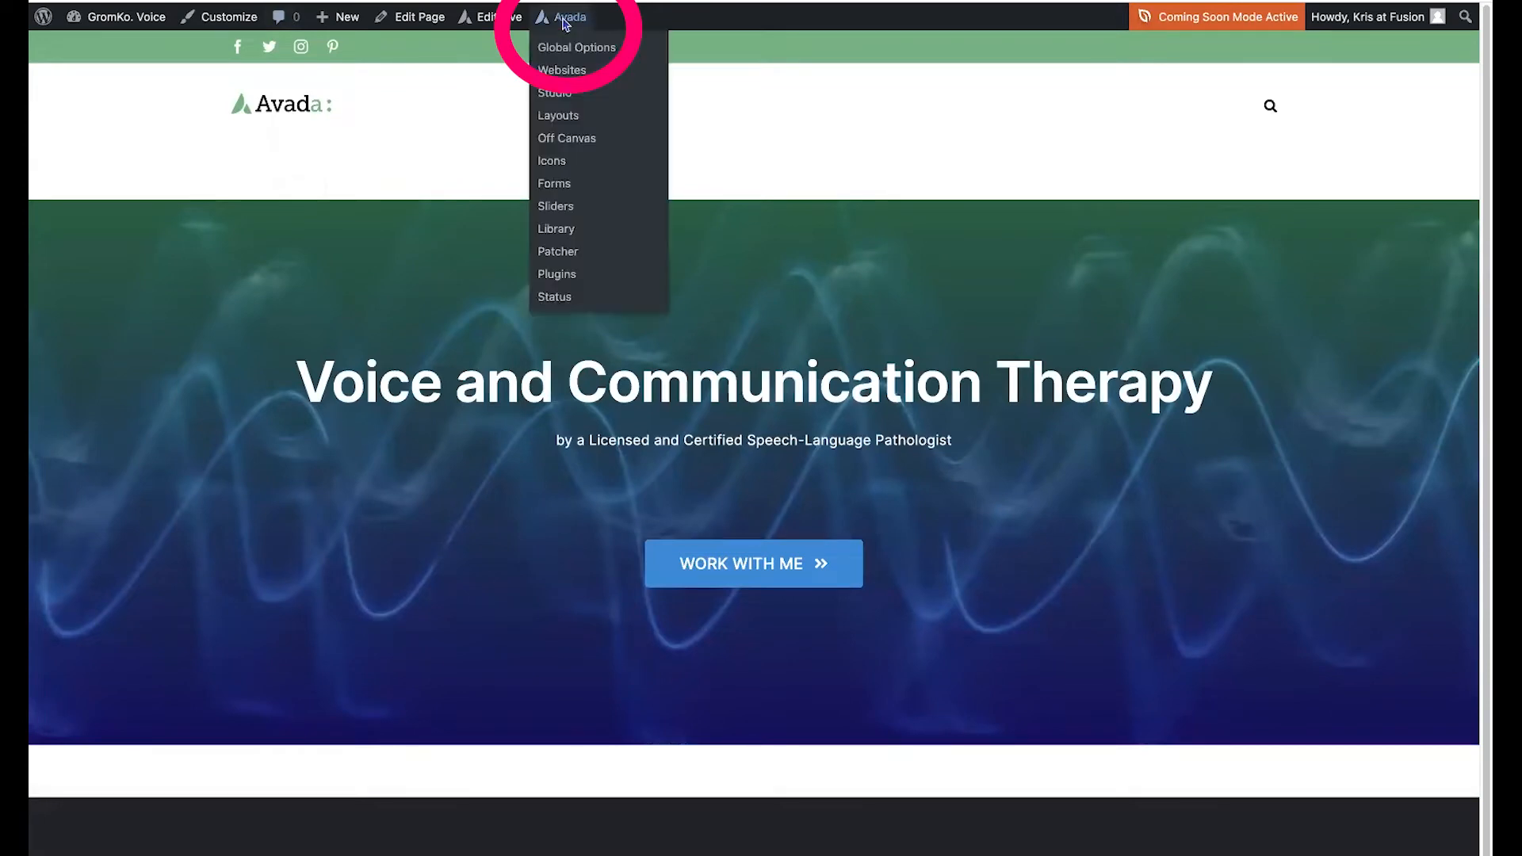
click(559, 48)
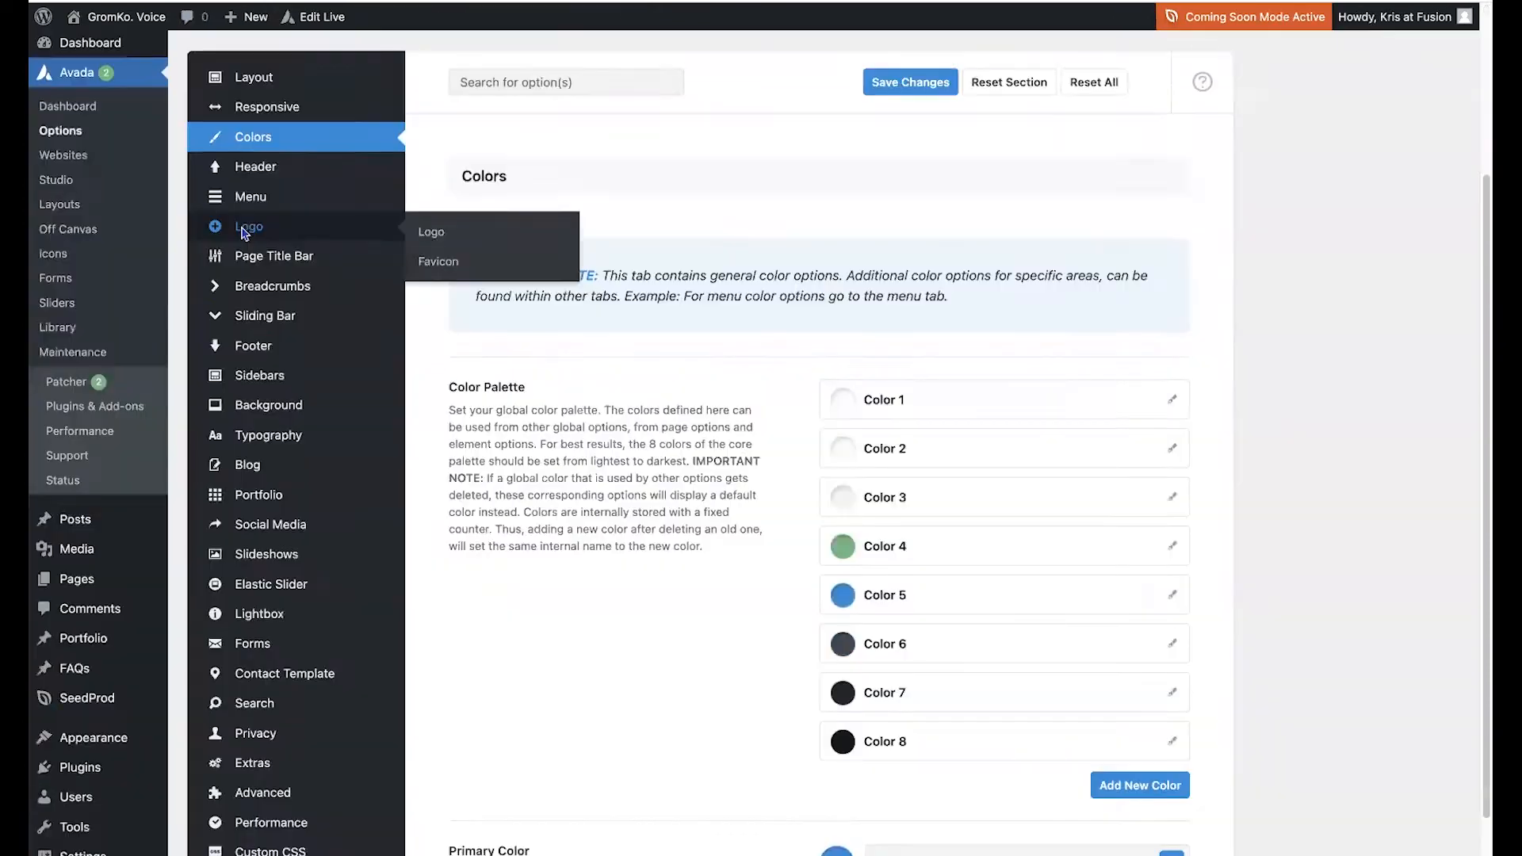
click(262, 225)
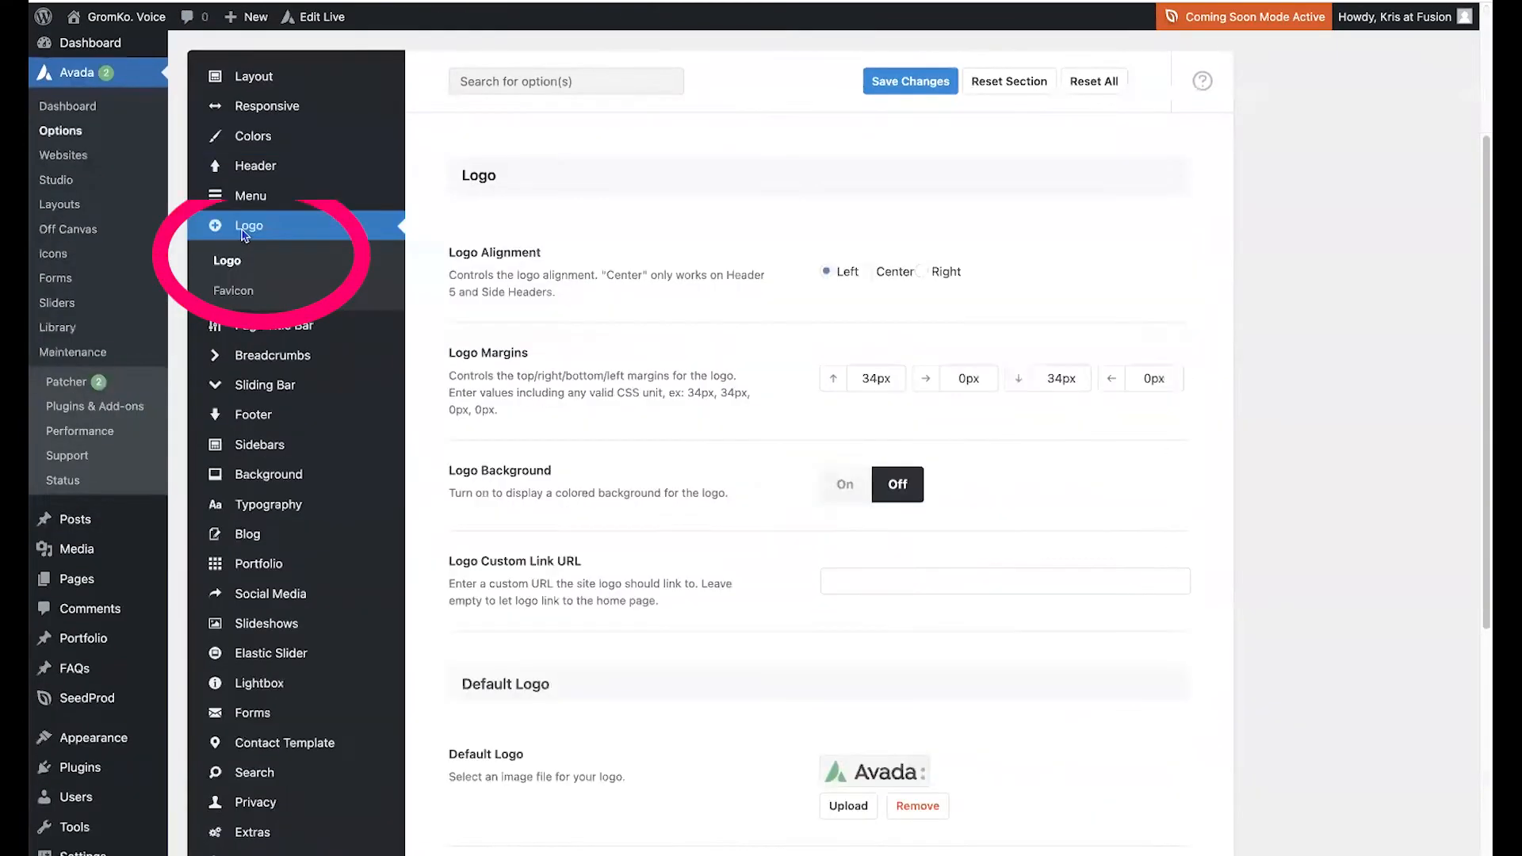
scroll(728, 545, down, 4)
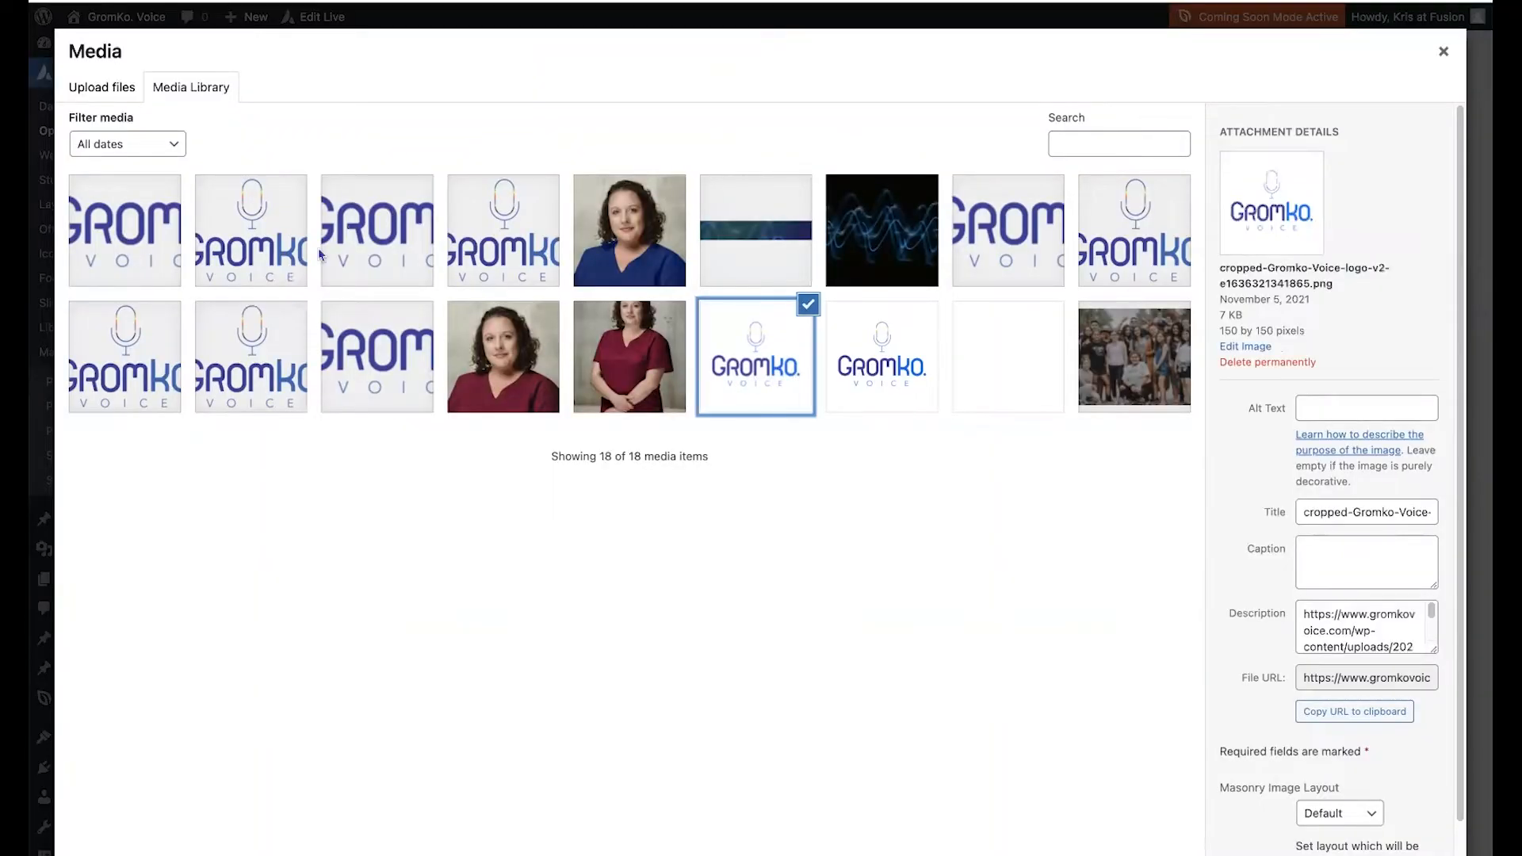
click(221, 240)
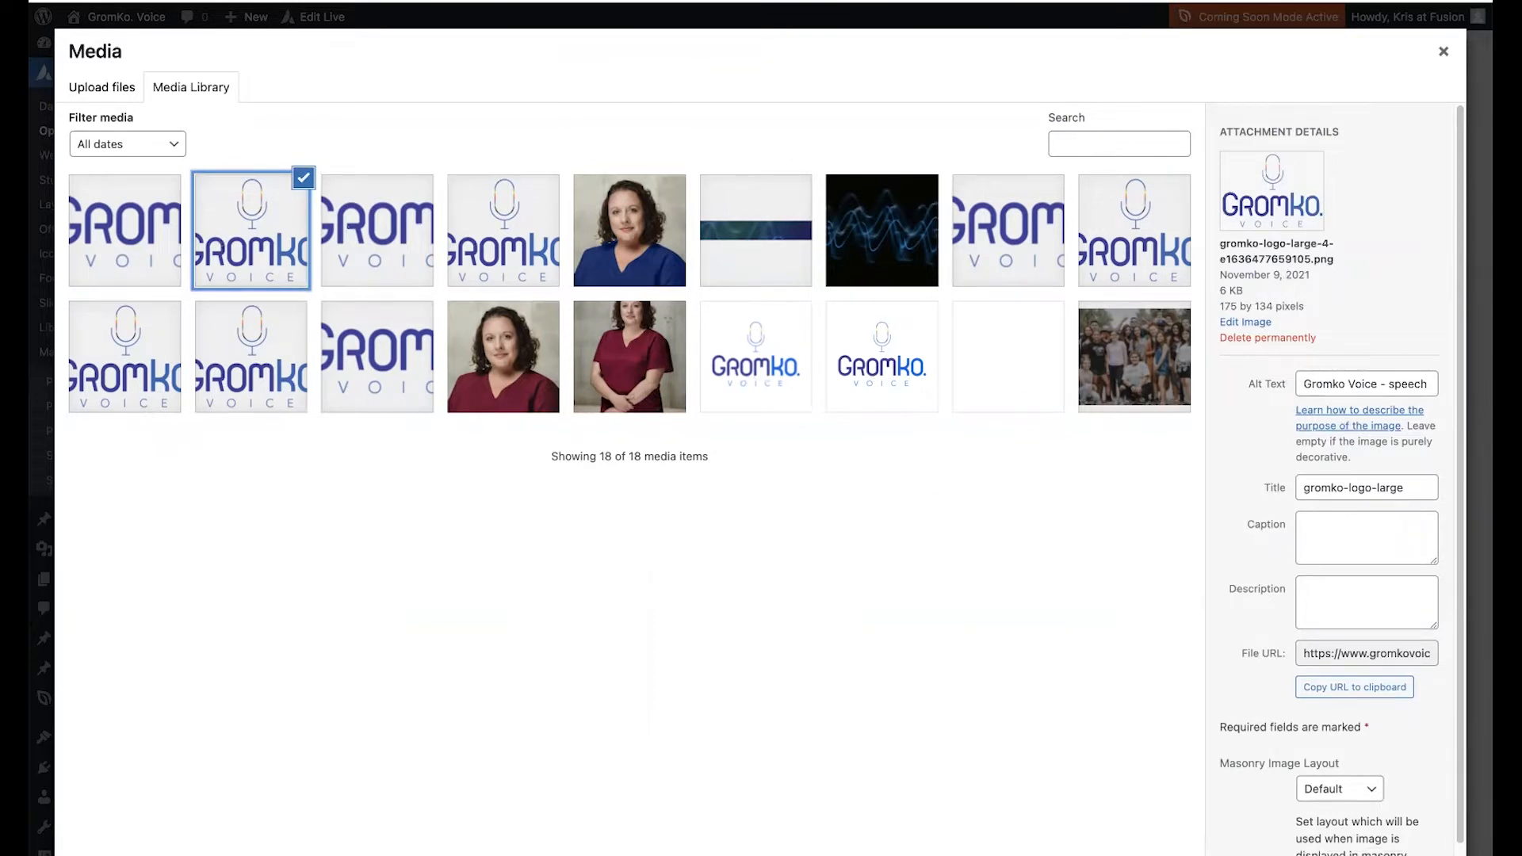
click(1419, 855)
Set the retina default logo to the 350 by 268 pixel gromko-logo-large-3 image
scroll(1156, 712, down, 2)
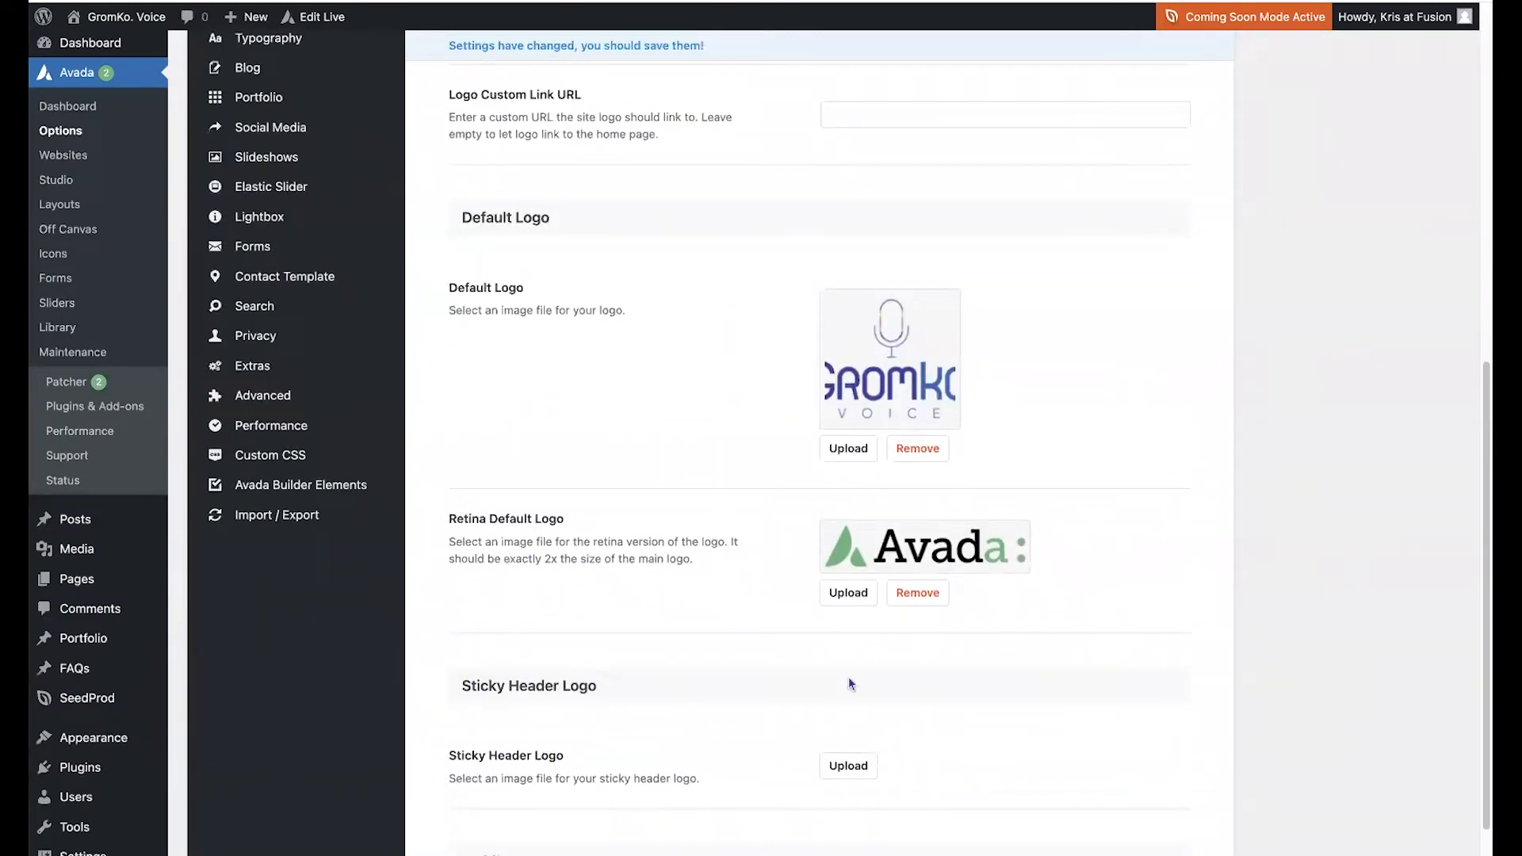
click(848, 593)
click(535, 254)
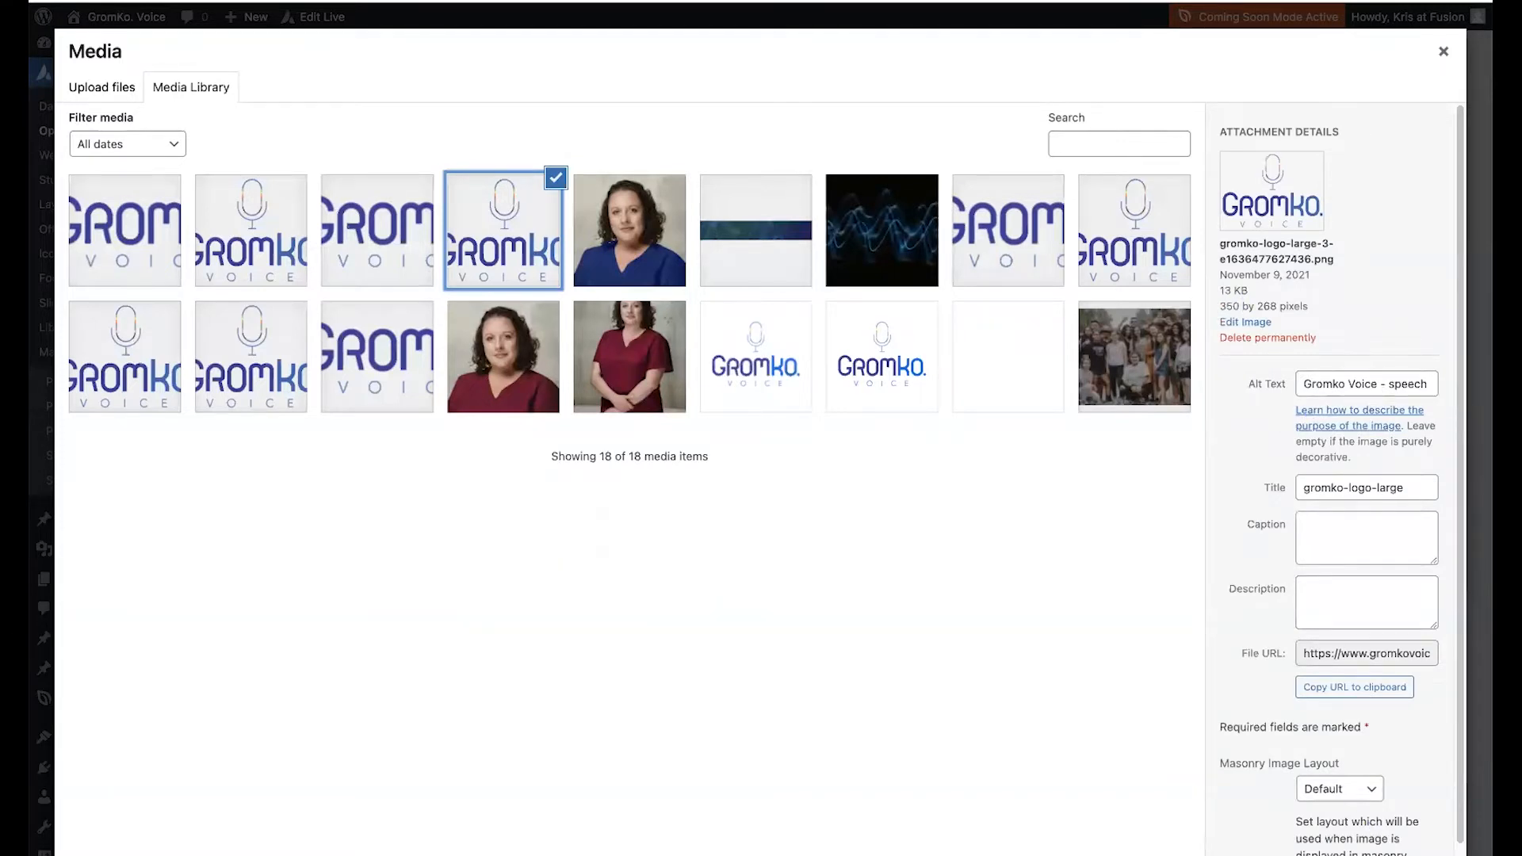
click(1403, 854)
Set the sticky header logo to a horizontal Gromko logo and its retina version to the 350 by 98 pixel horizontal one
scroll(1038, 810, down, 3)
scroll(1036, 803, down, 2)
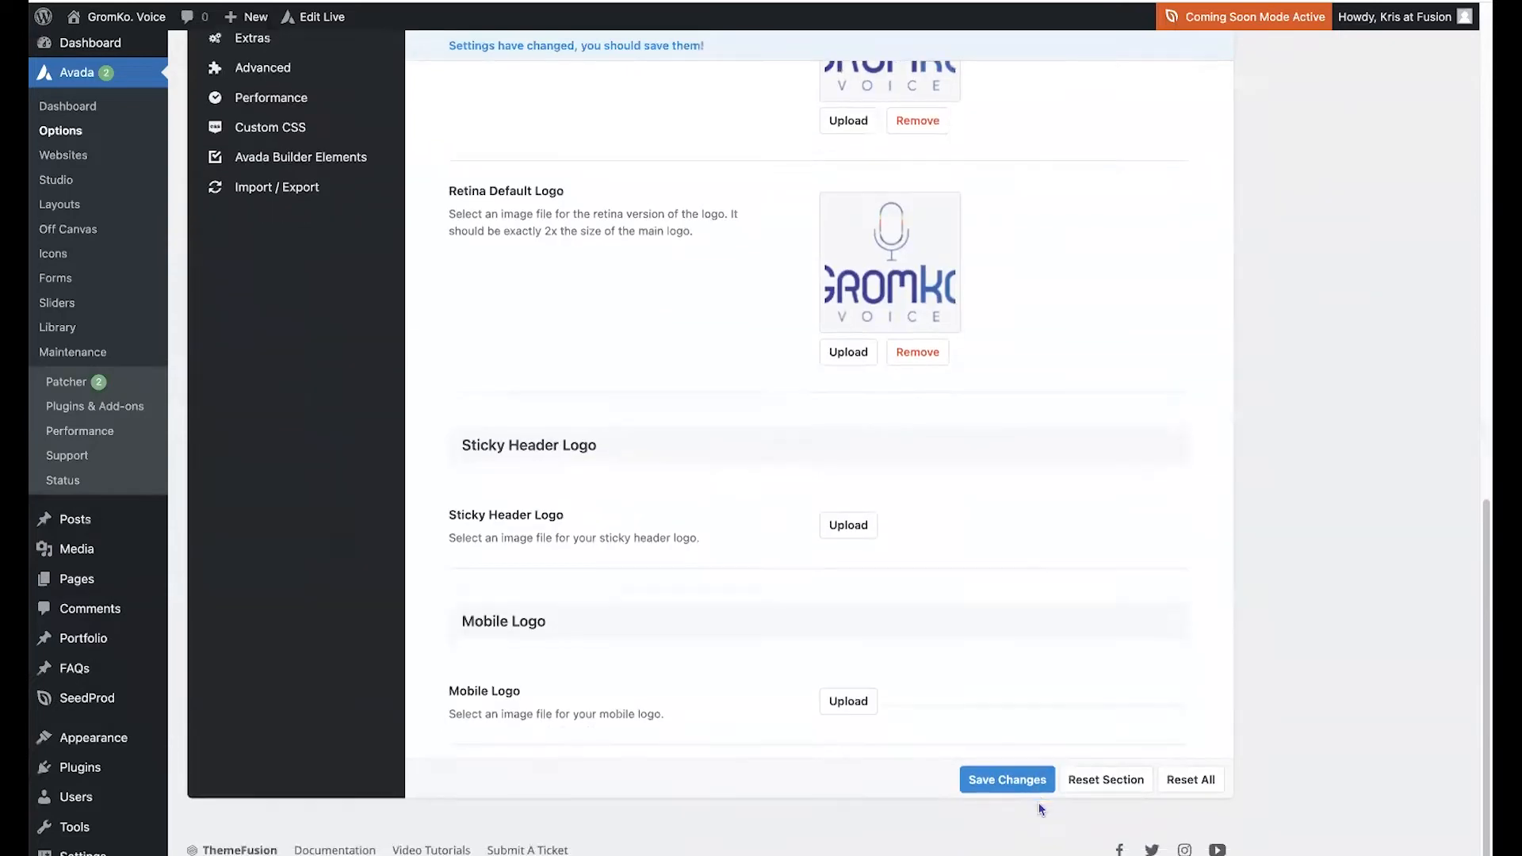
click(832, 530)
click(339, 388)
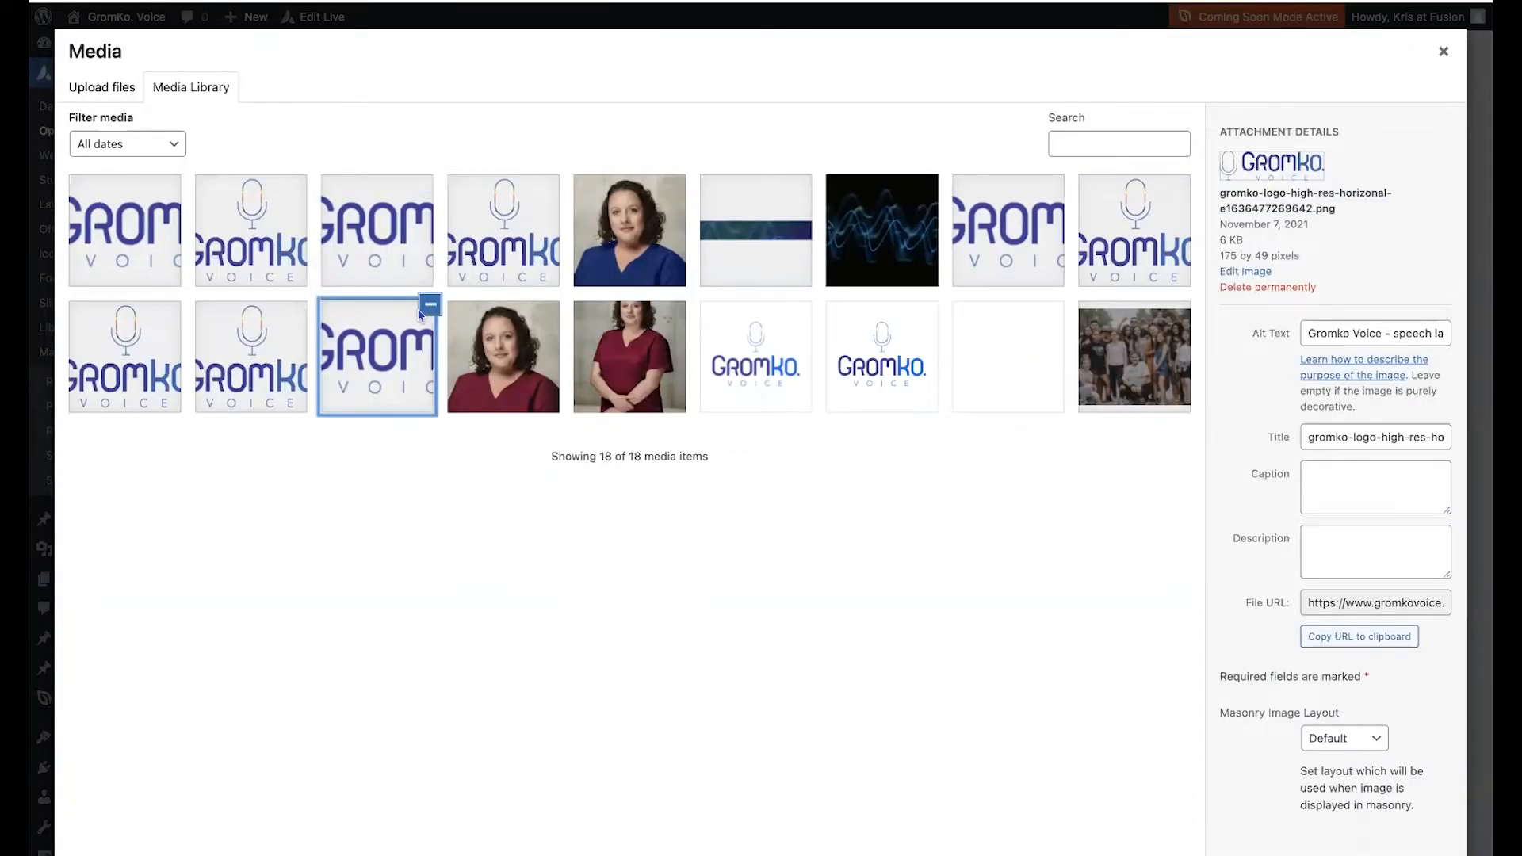
click(146, 266)
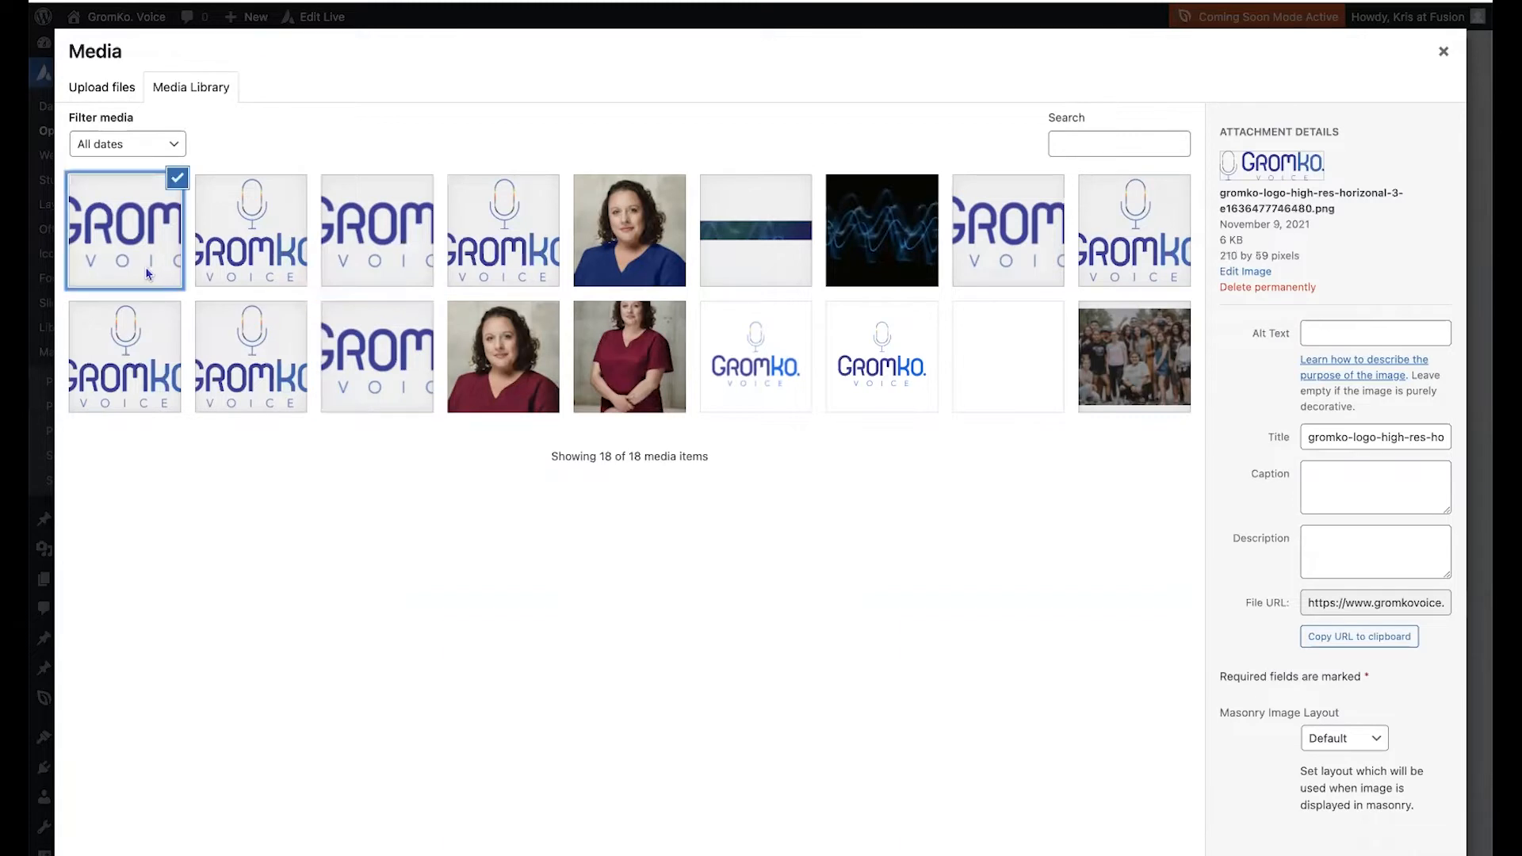
click(1003, 268)
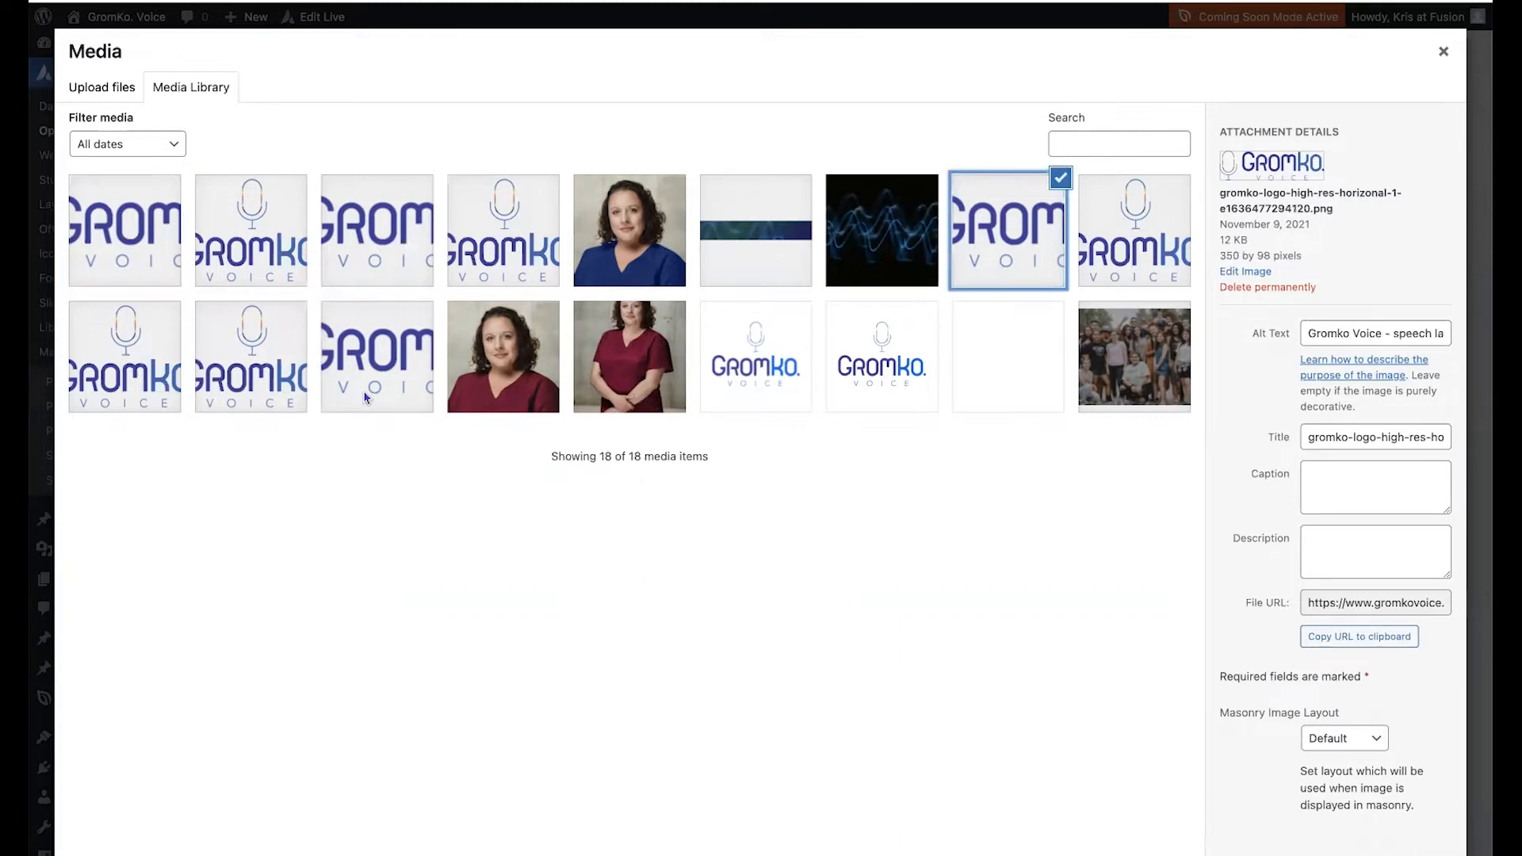
Set the mobile logo to the 150 by 115 pixel gromko-logo-large image and choose another gromko-logo-large version for the retina mobile logo
click(293, 384)
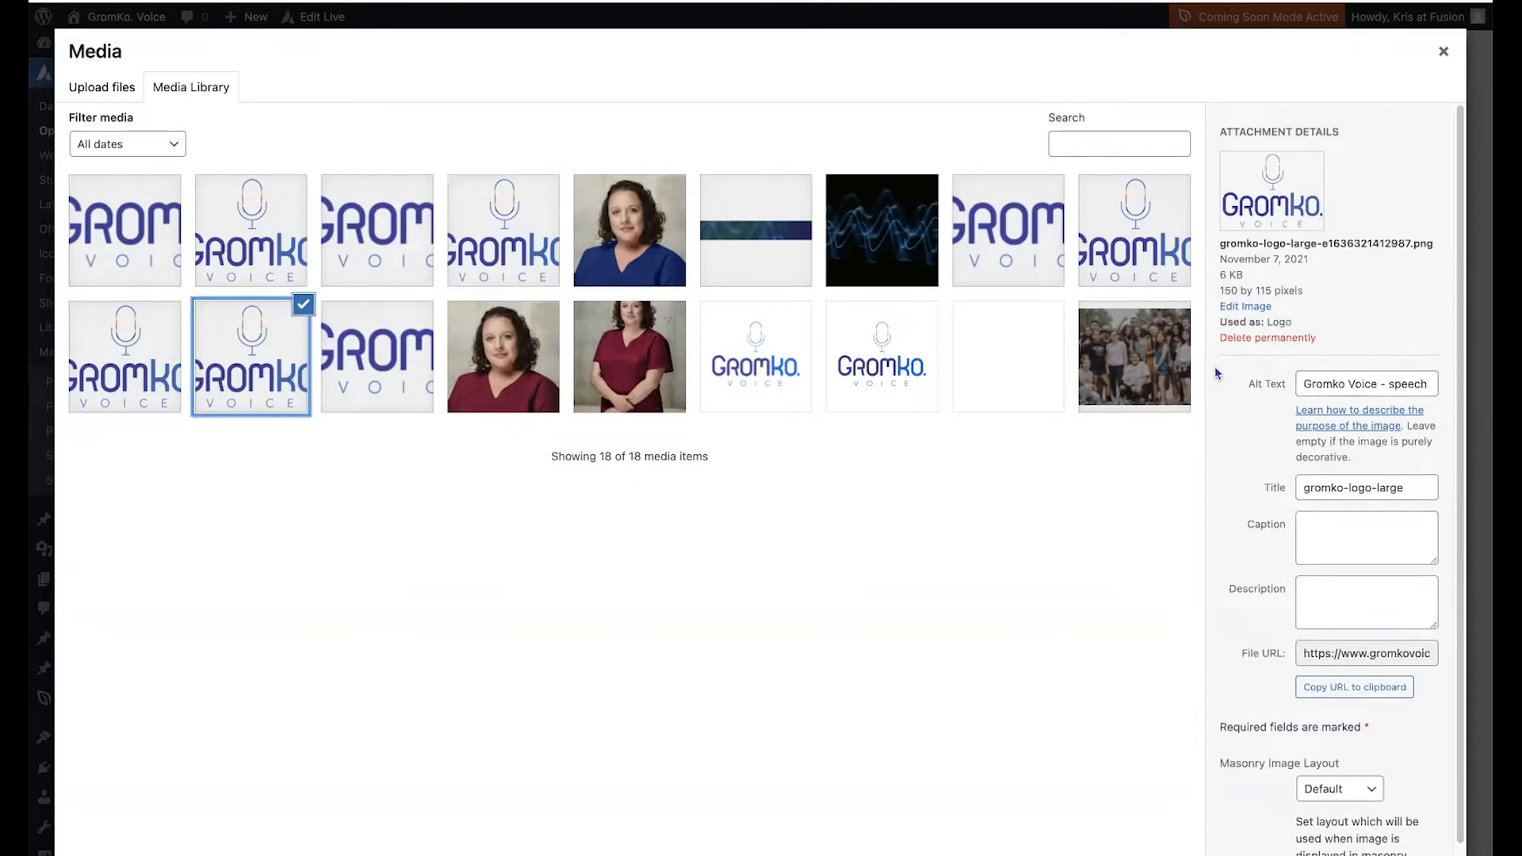
click(1414, 848)
scroll(1092, 766, down, 3)
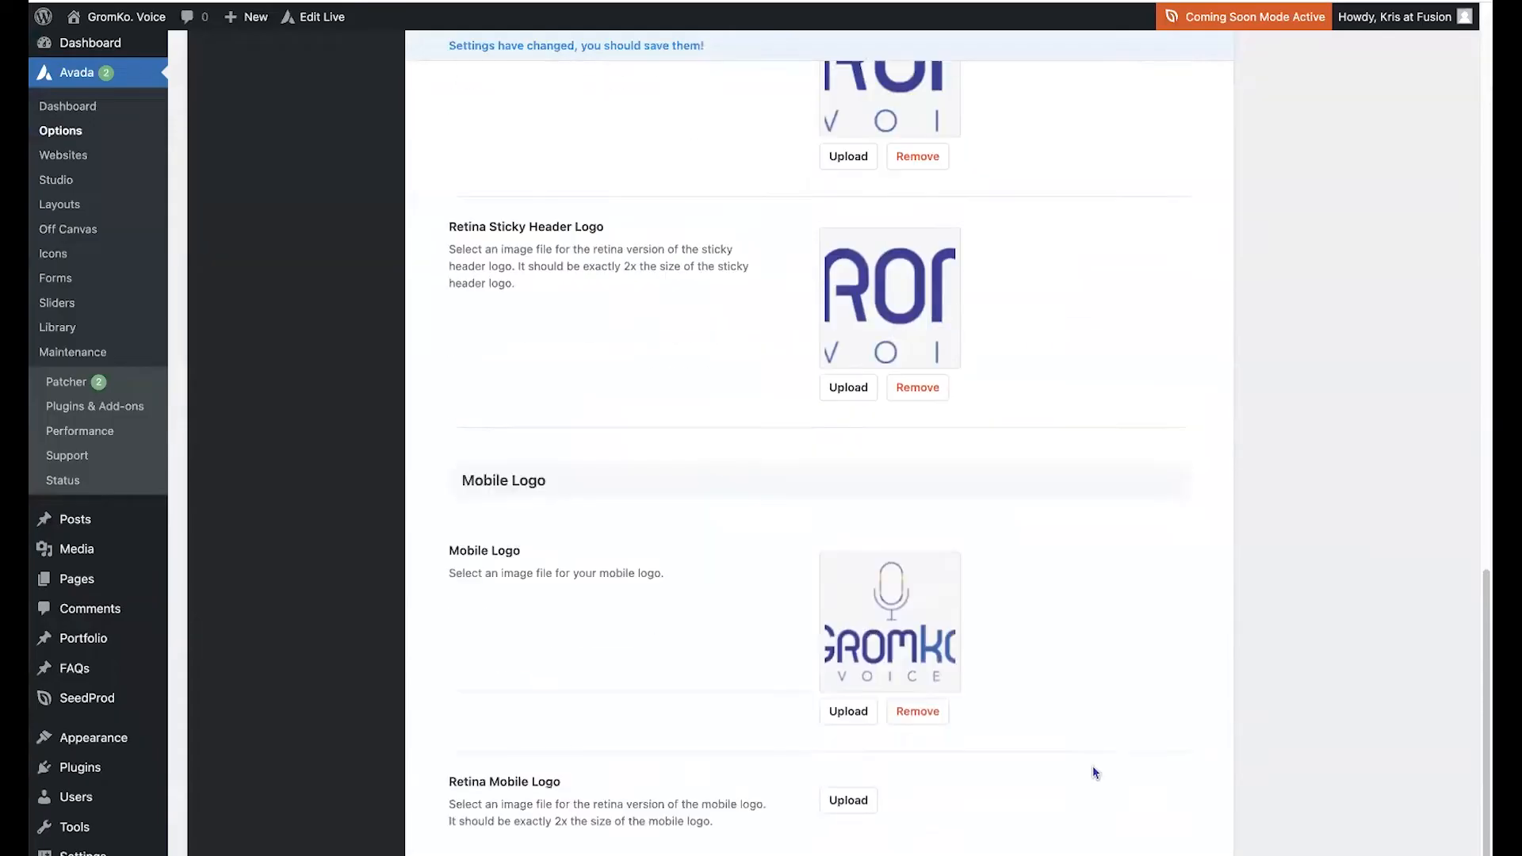
click(852, 757)
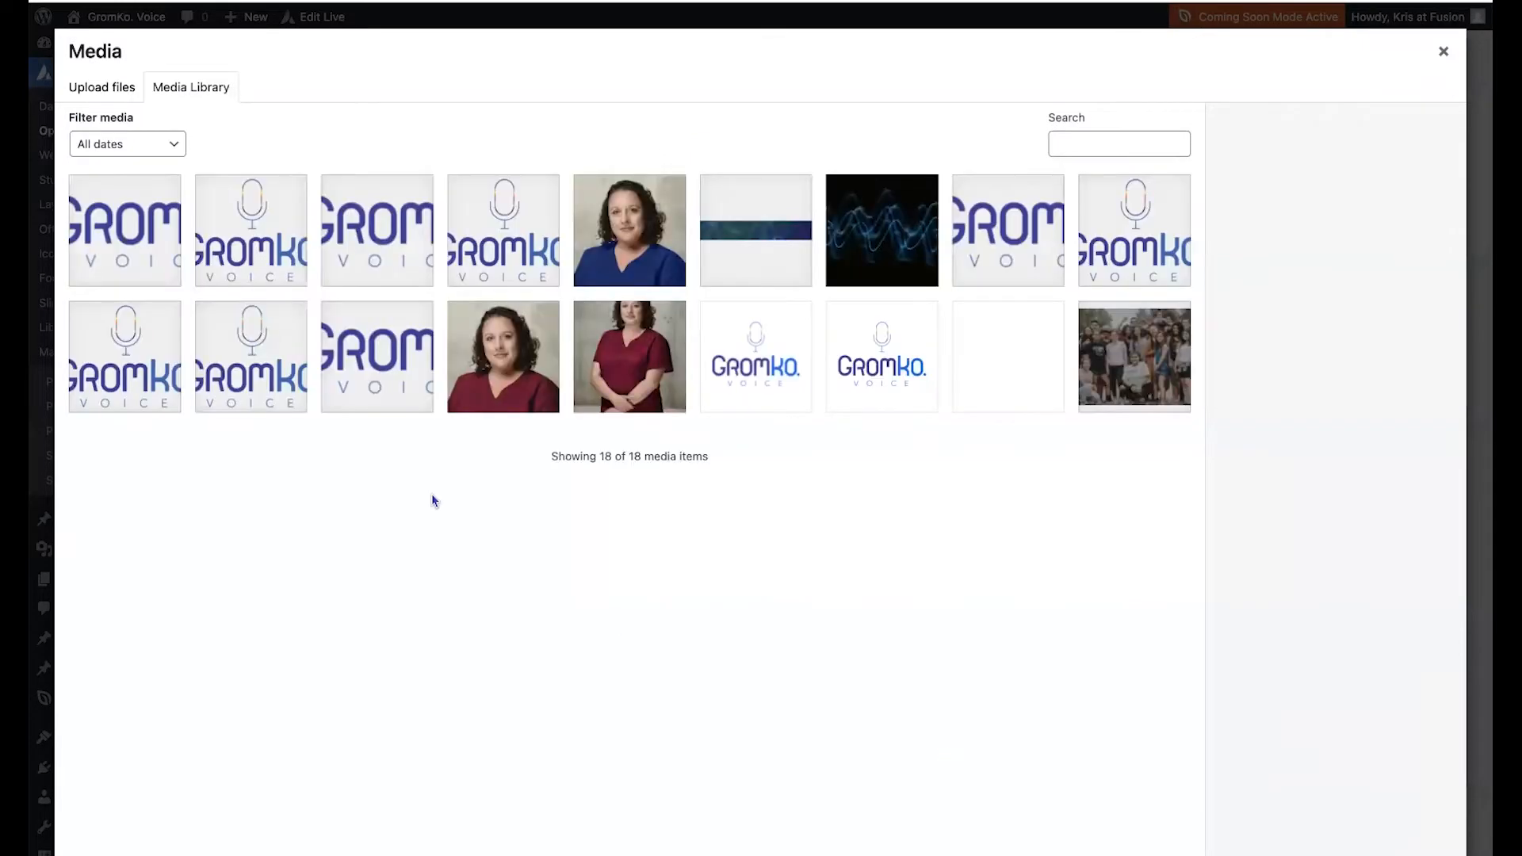
click(244, 374)
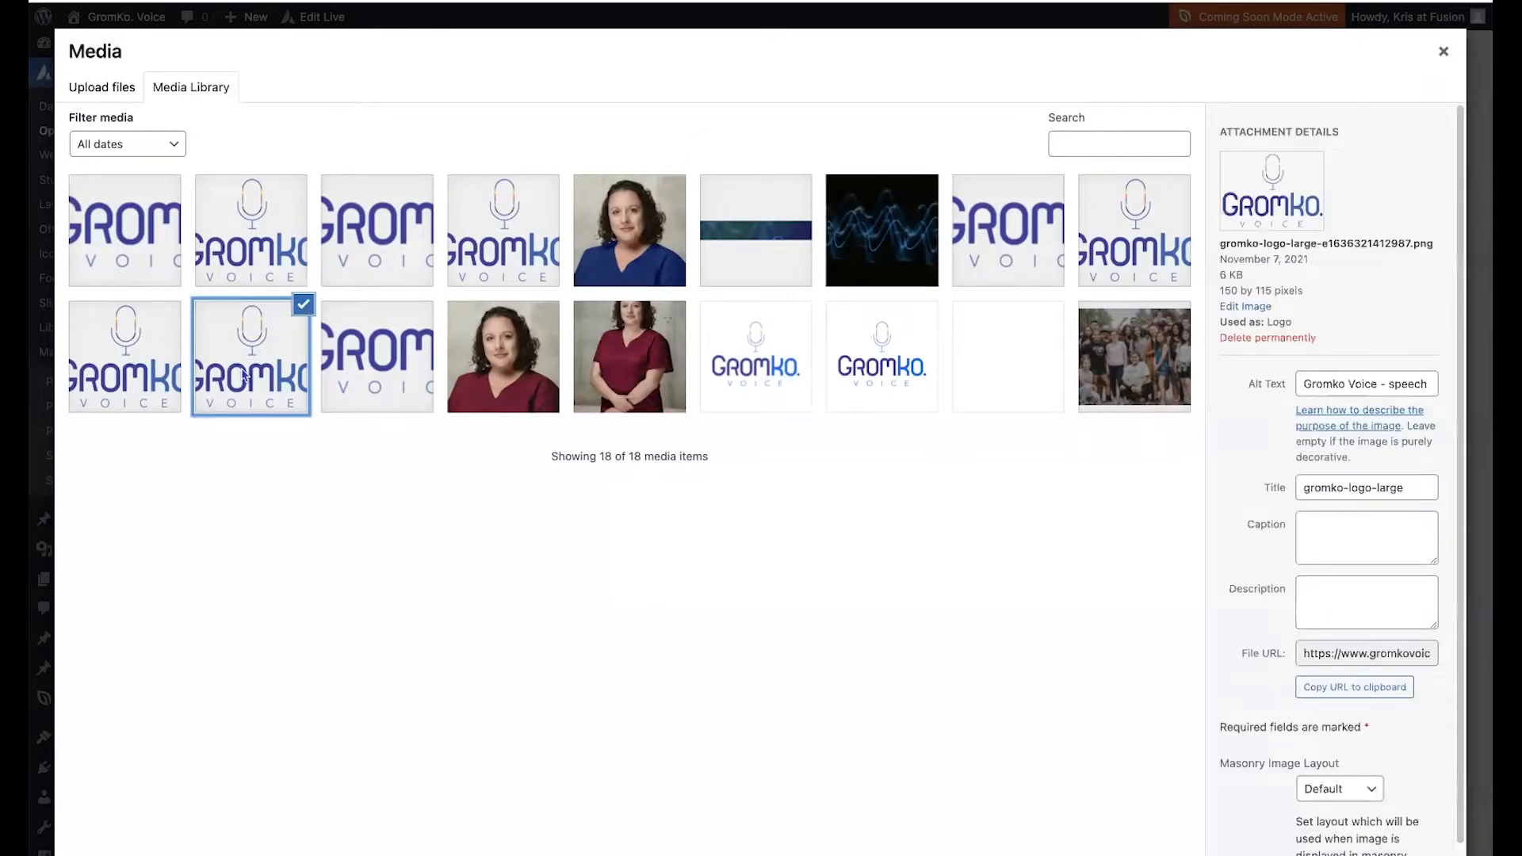
click(151, 394)
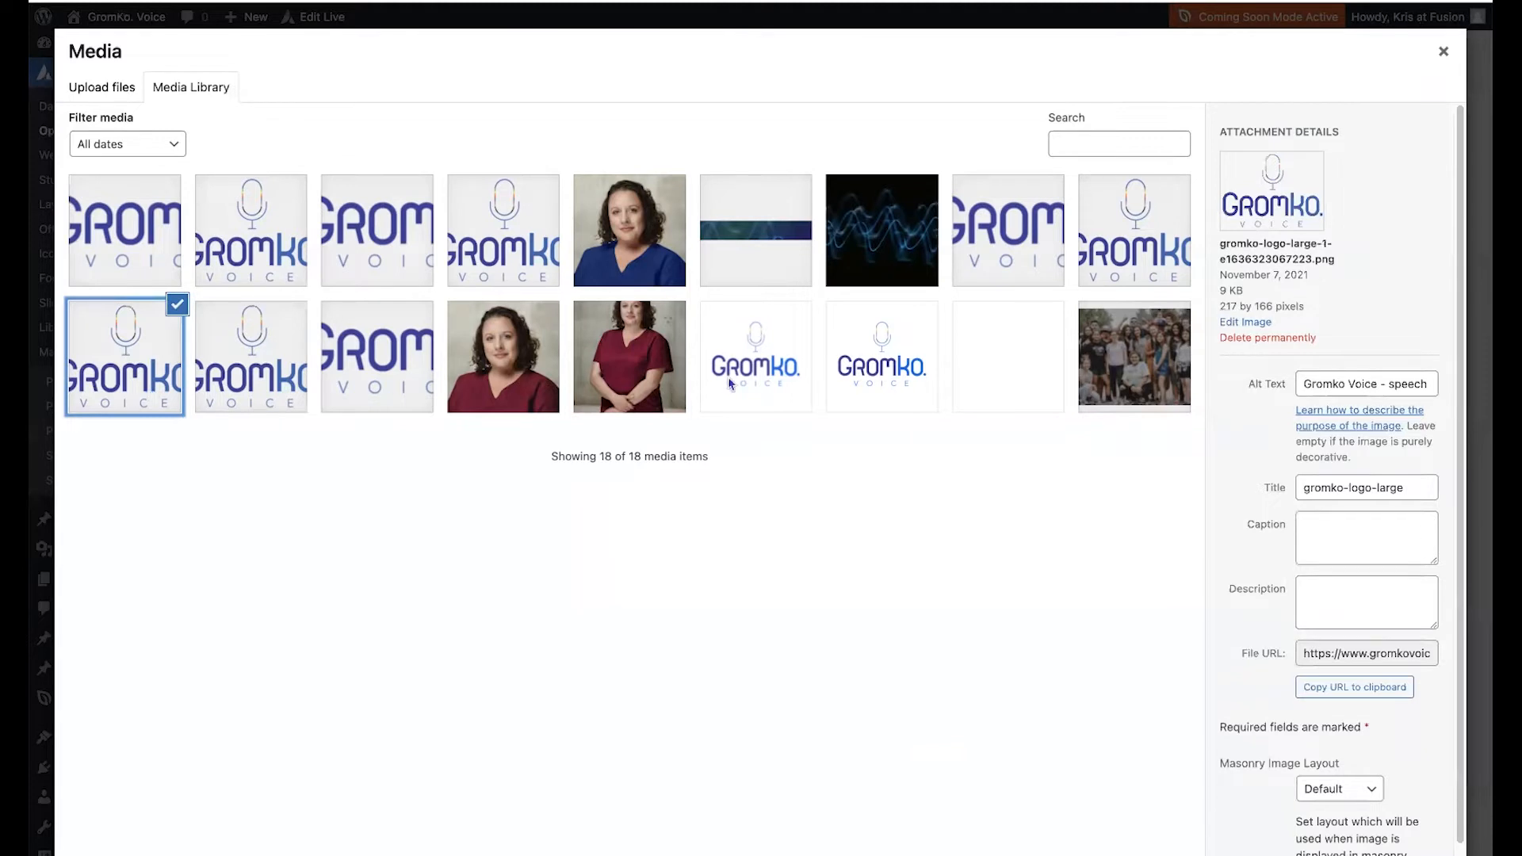
click(523, 253)
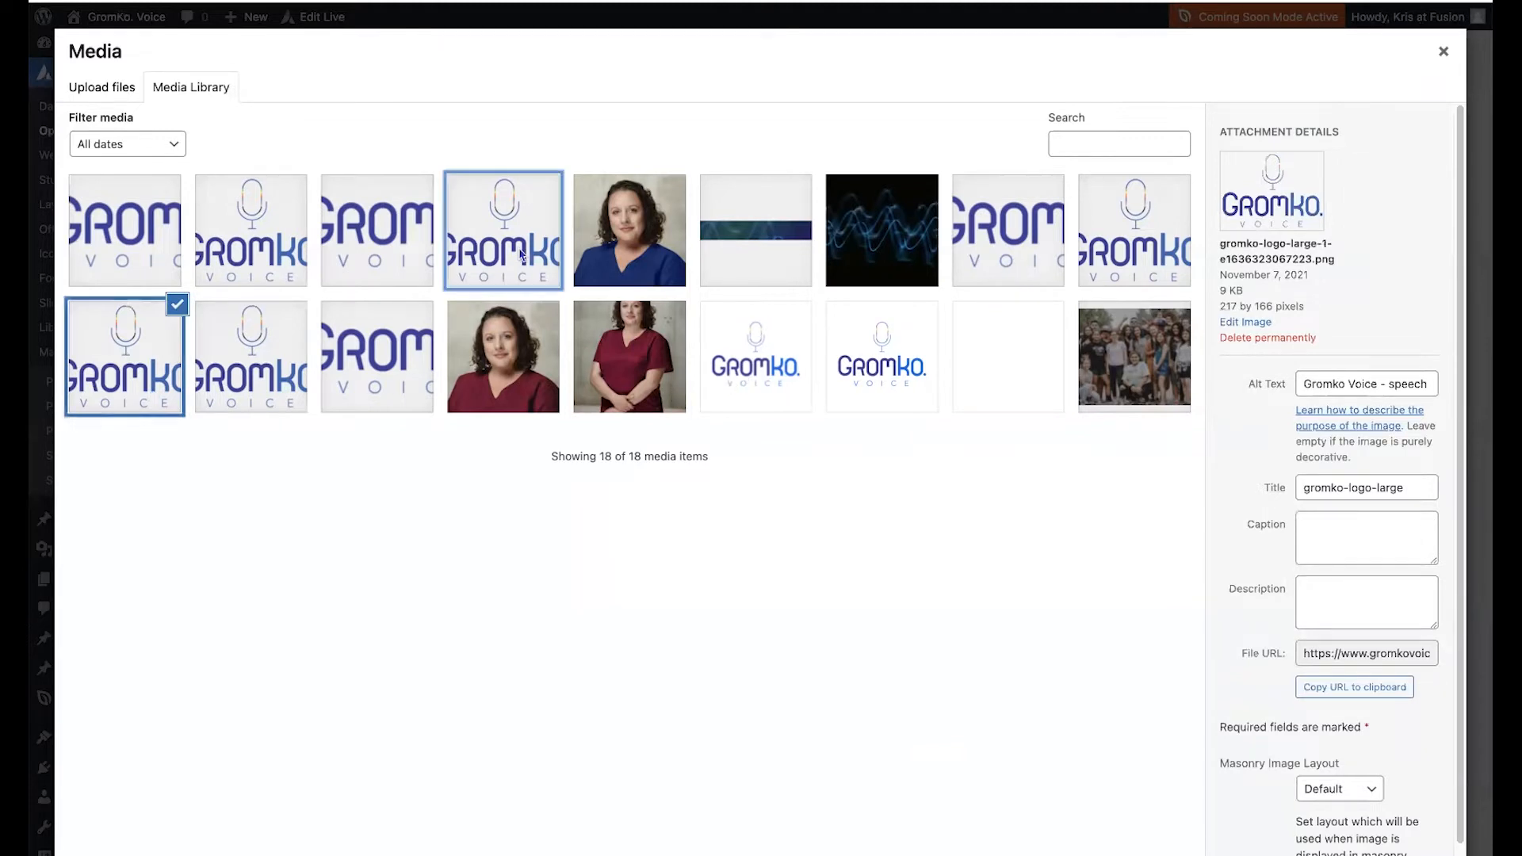
click(242, 268)
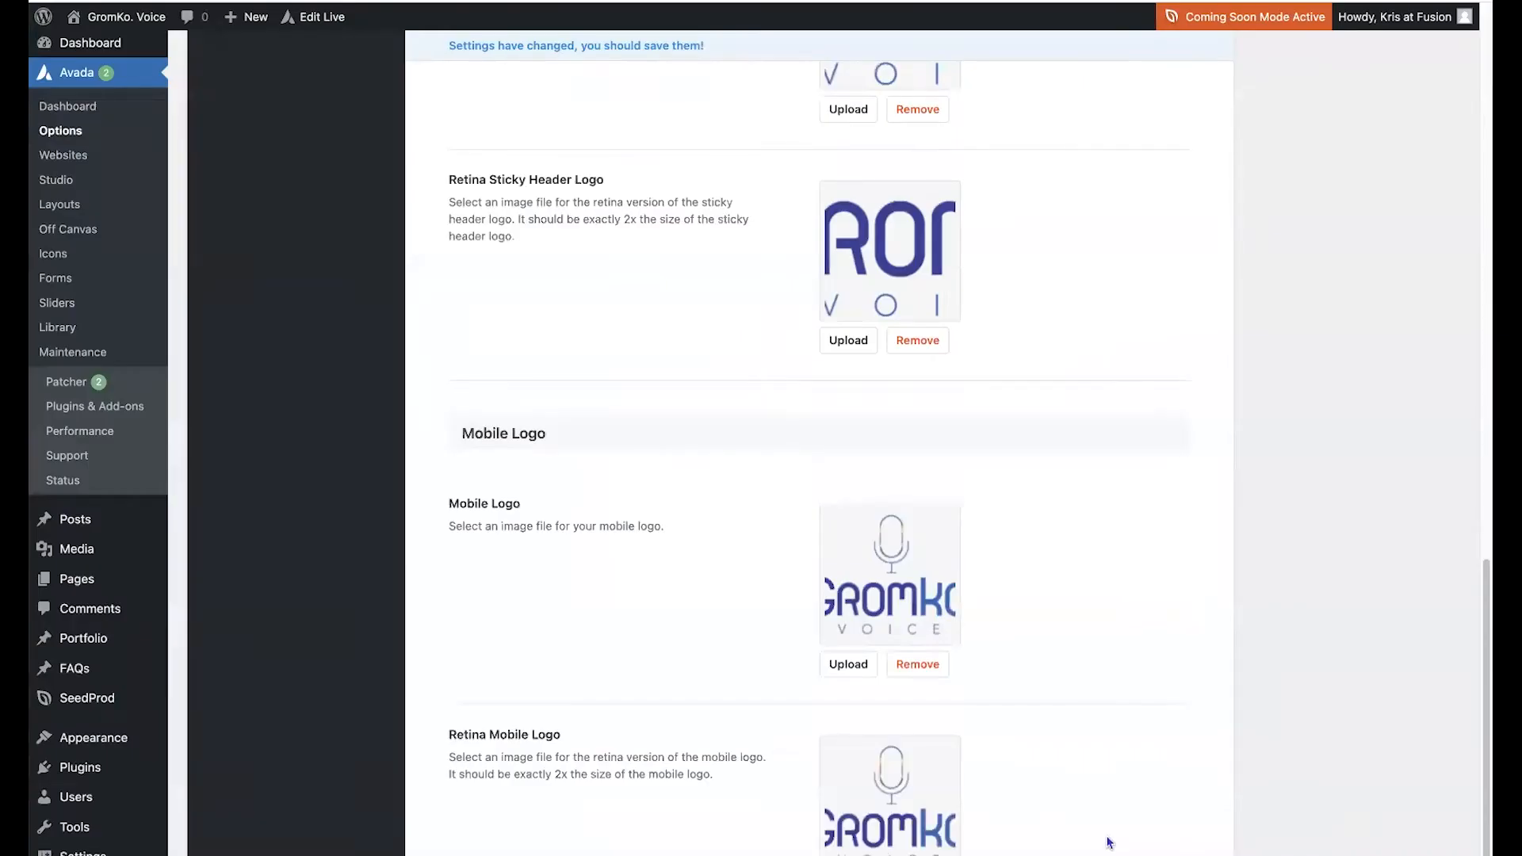
Save the logo options and open the site's front page
click(1001, 797)
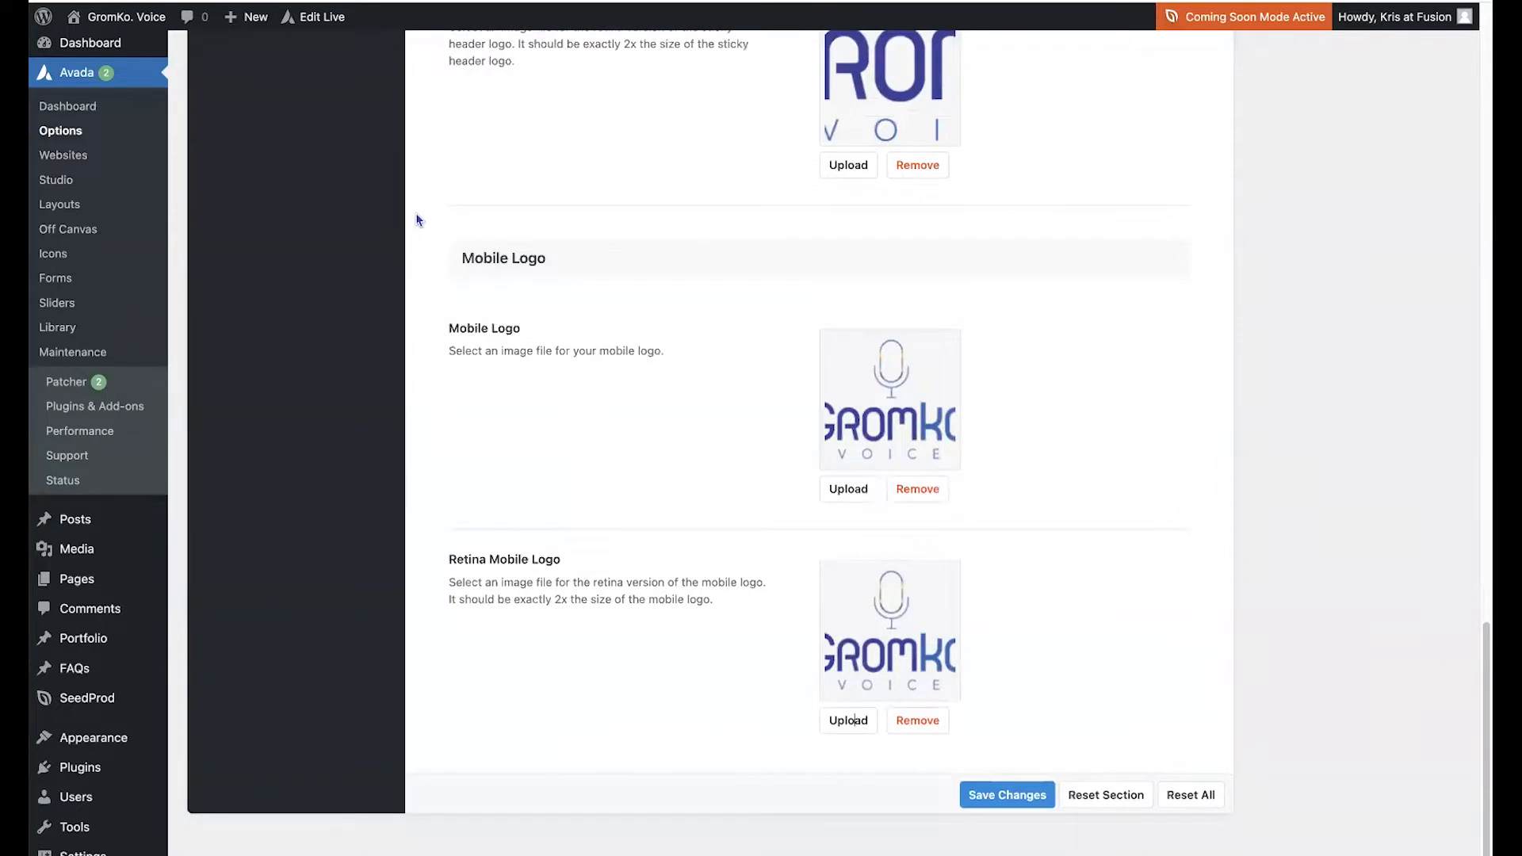
scroll(111, 24, down, 1)
click(102, 14)
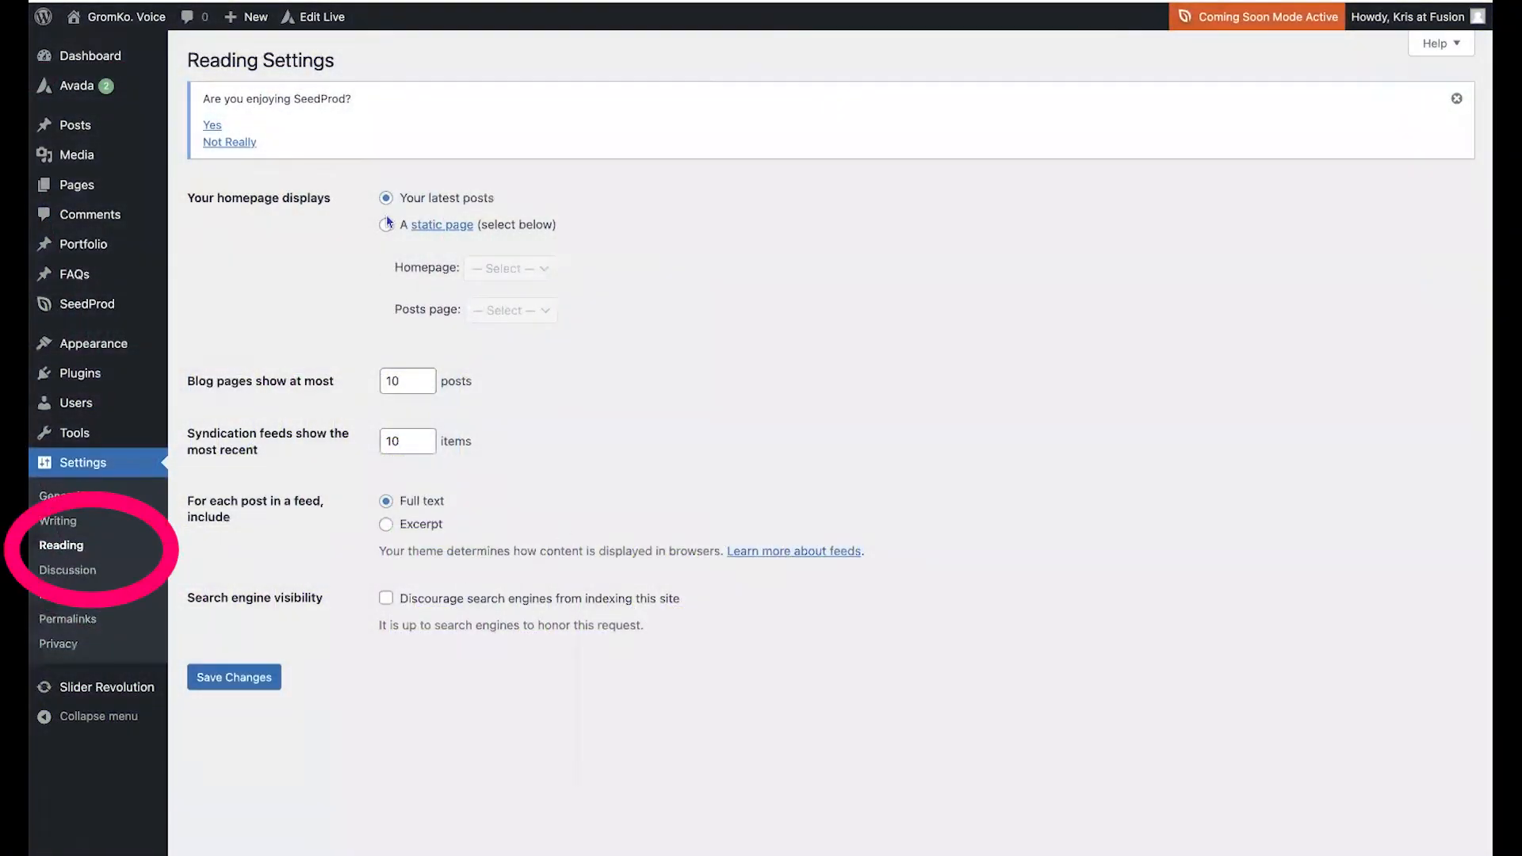
Set the site's homepage to the static Home page, save the reading settings and view the front page
click(520, 275)
click(503, 287)
click(198, 677)
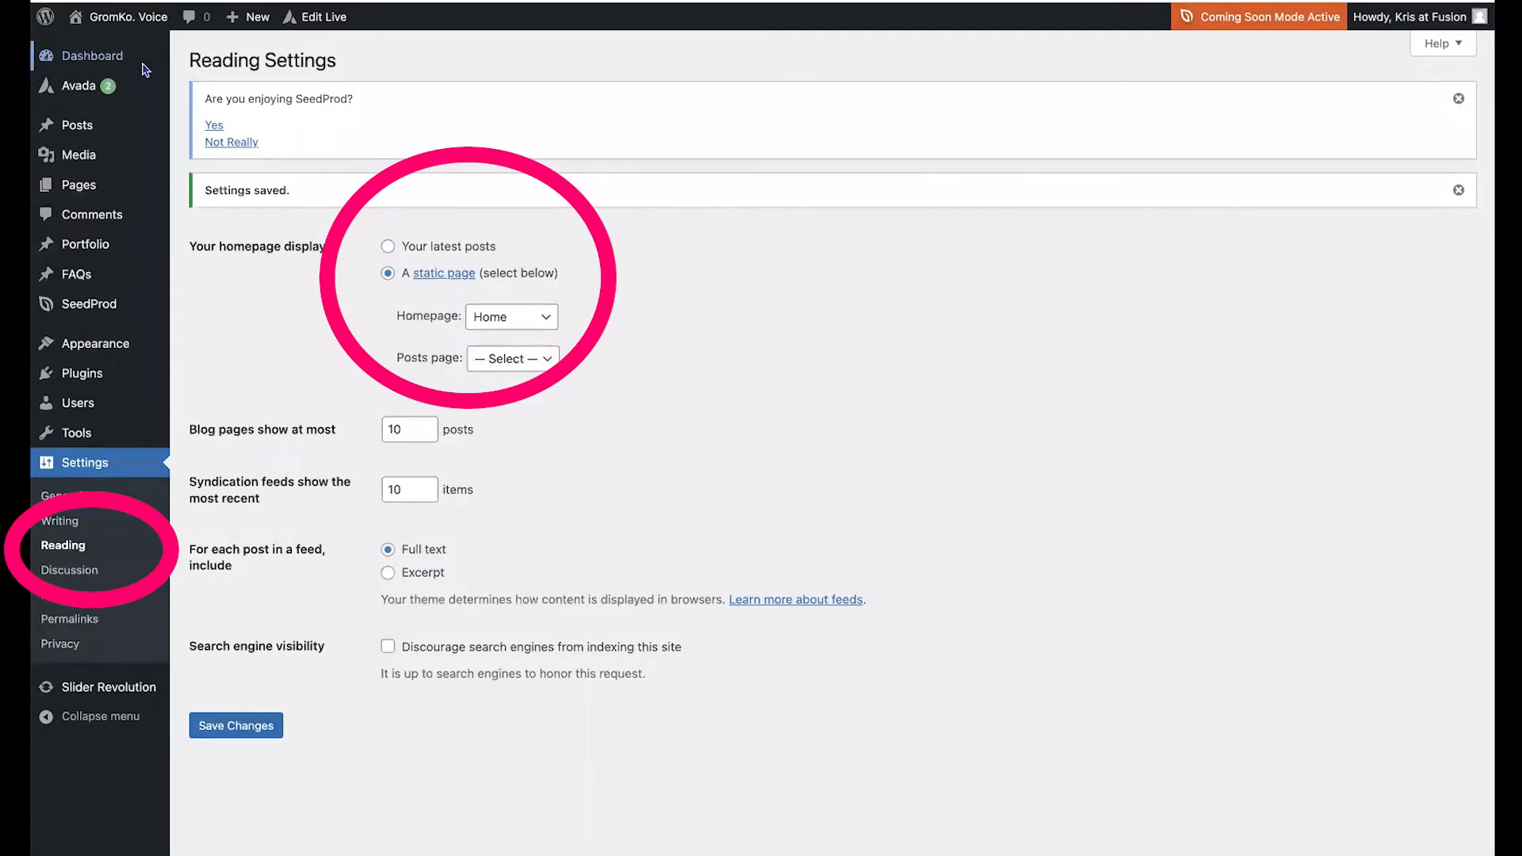
mouse_move(124, 35)
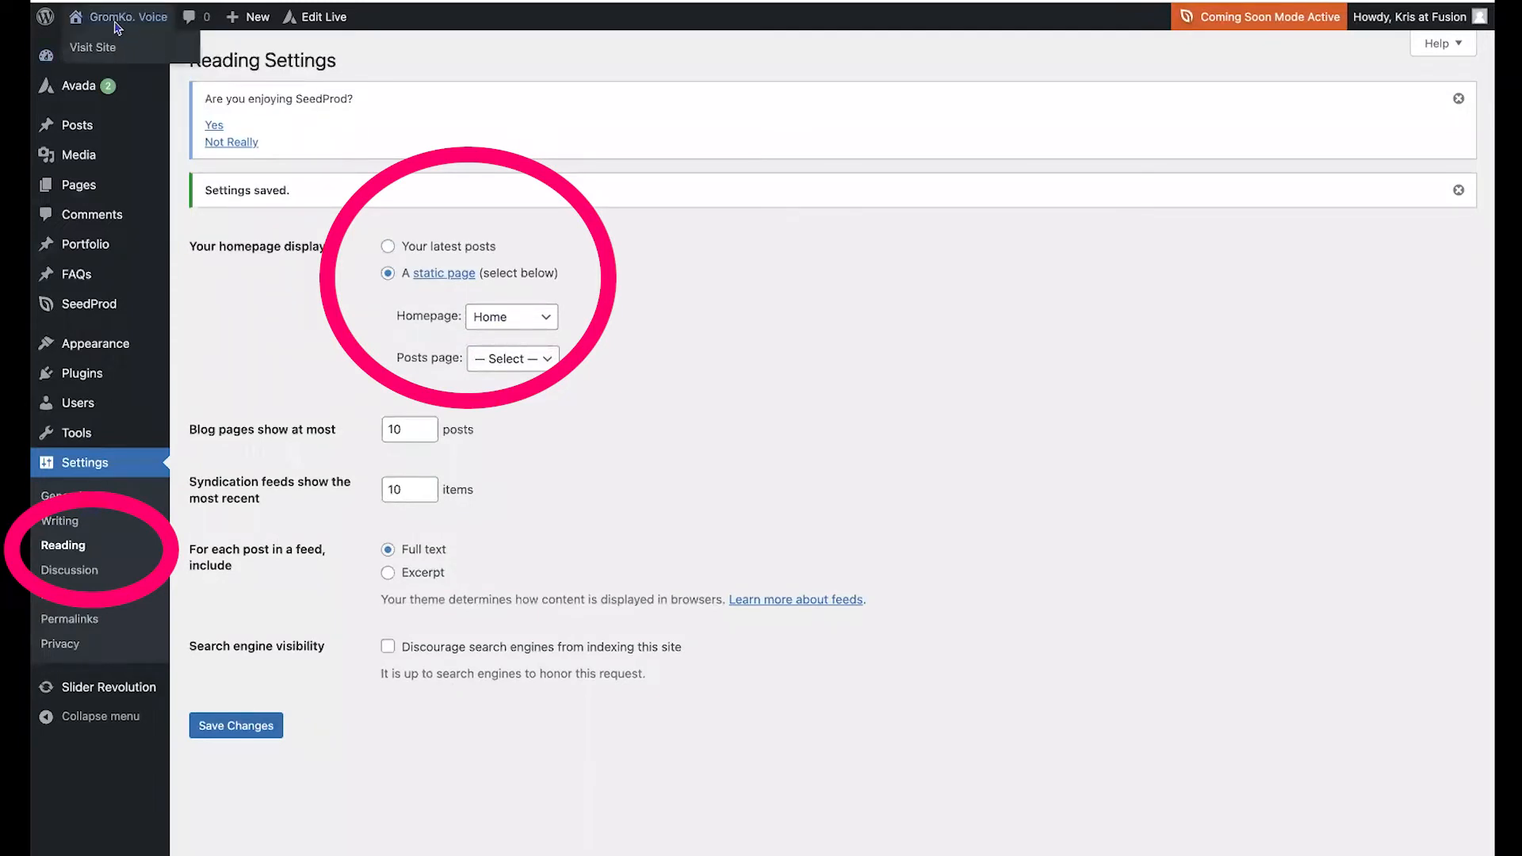
click(97, 50)
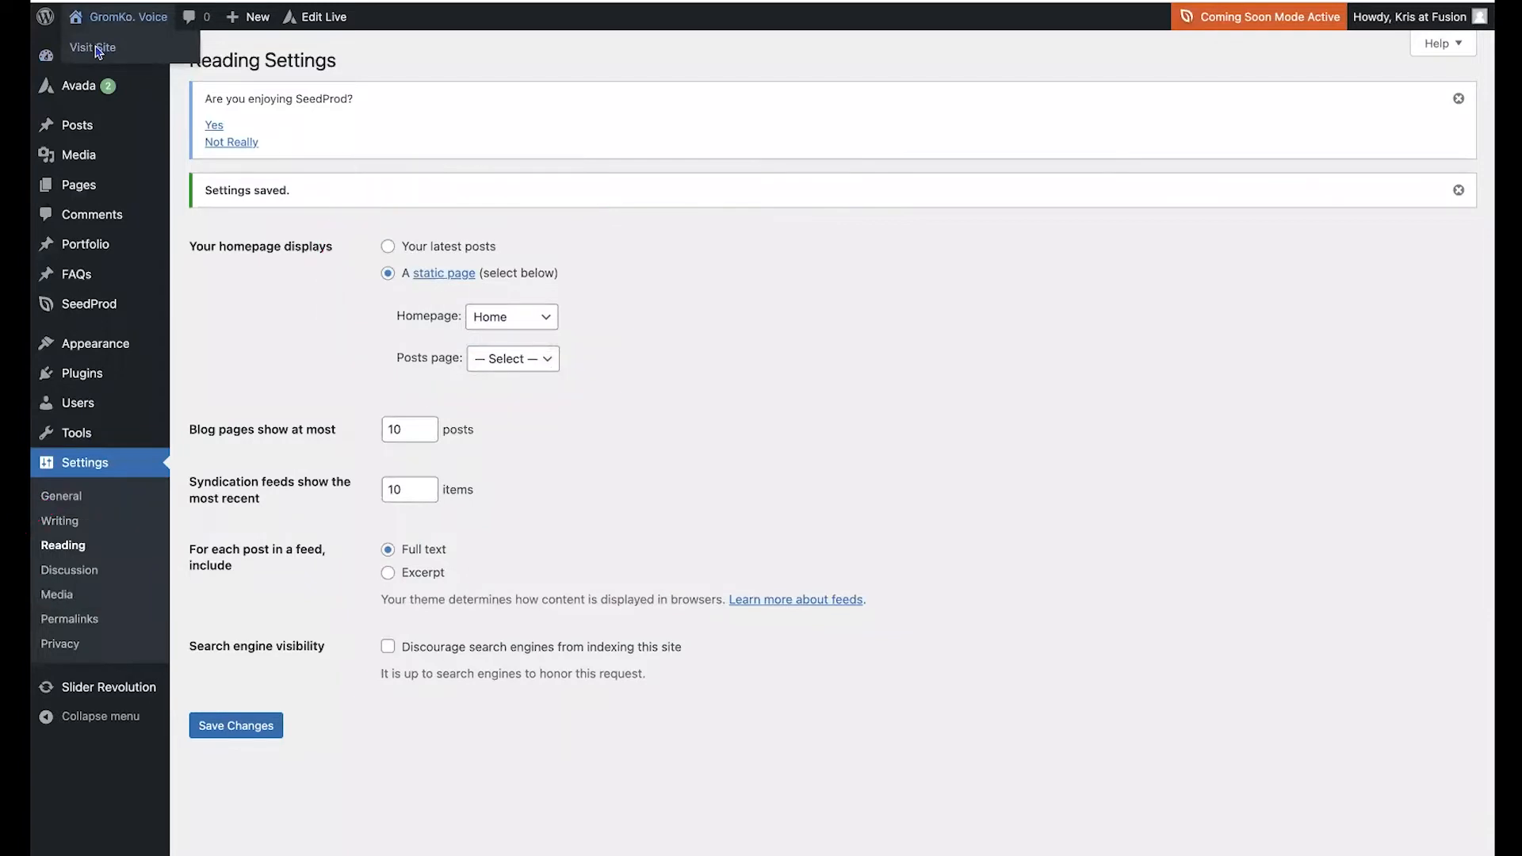
scroll(567, 342, down, 3)
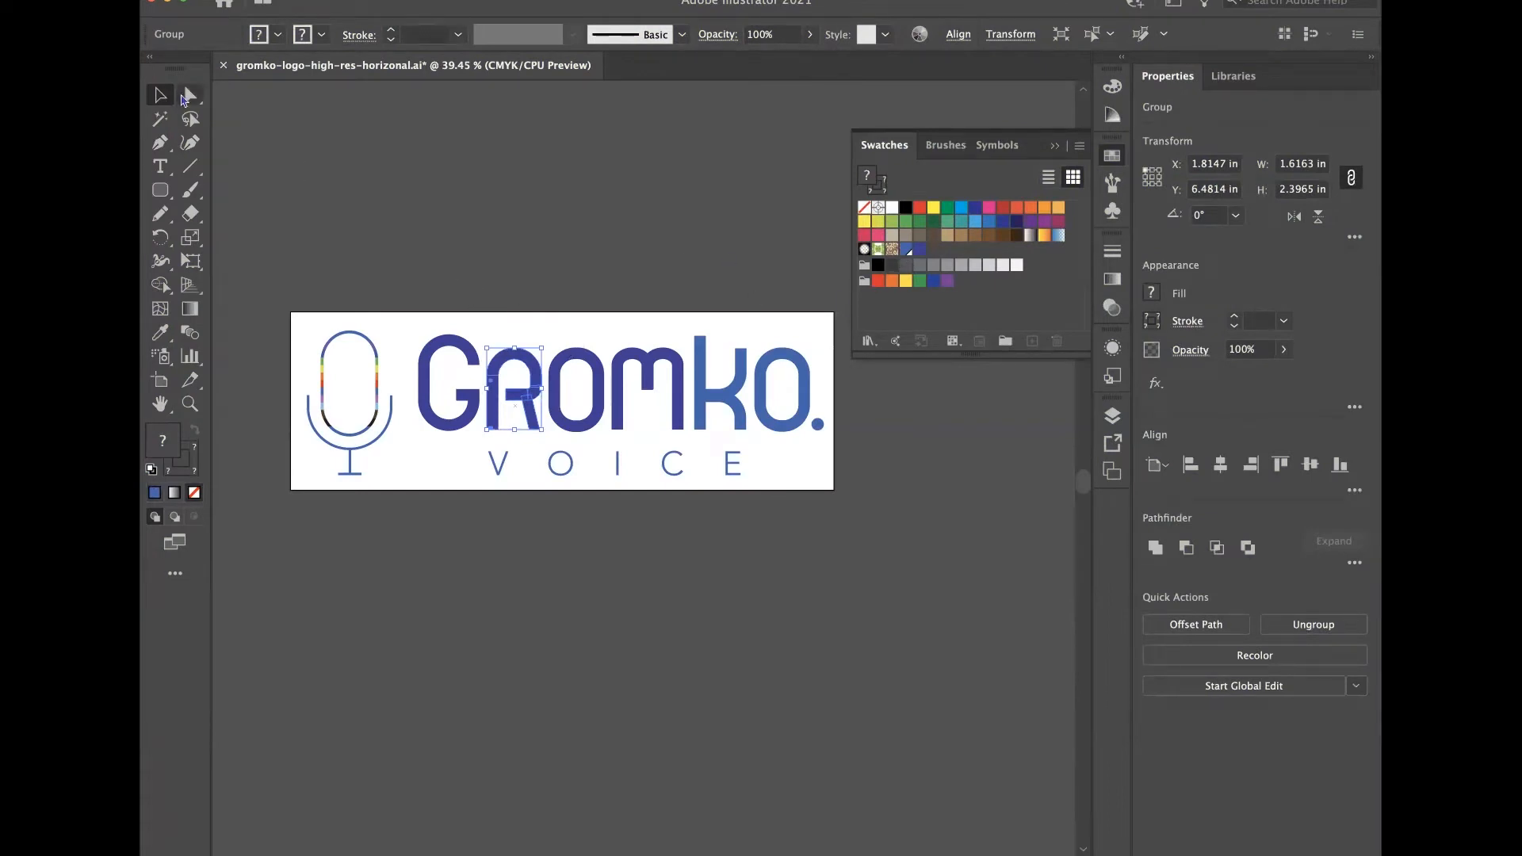
In Adobe Illustrator, select the dark blue letter R's shape in the horizontal Gromko logo and open its fill colour to read its code
click(188, 97)
click(474, 279)
click(521, 358)
click(906, 481)
double_click(165, 444)
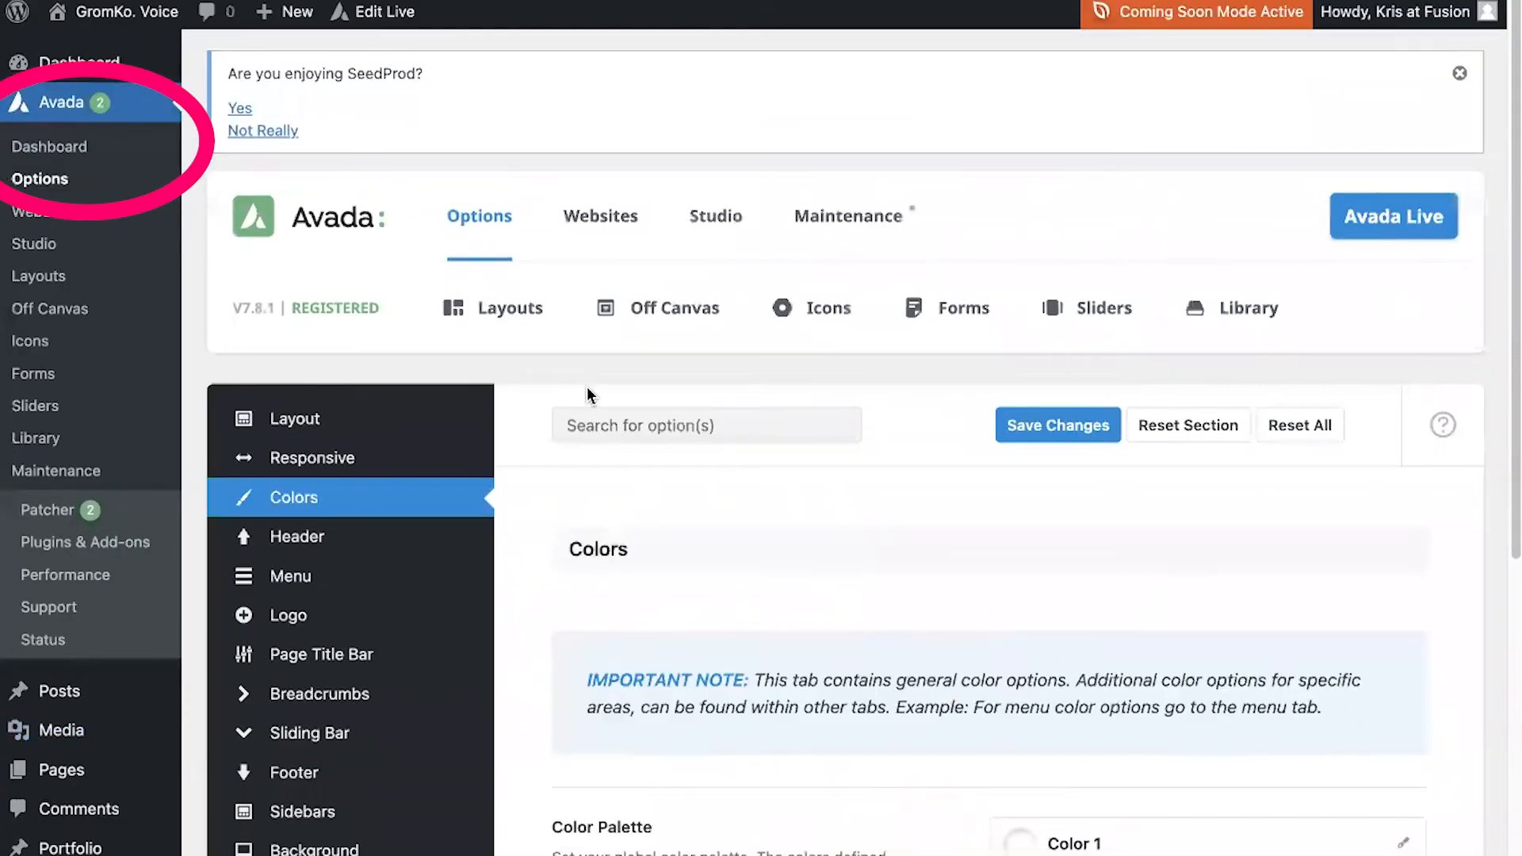
In Avada's global colour options, add a new palette colour named Logo Dark Blue
scroll(589, 386, down, 1)
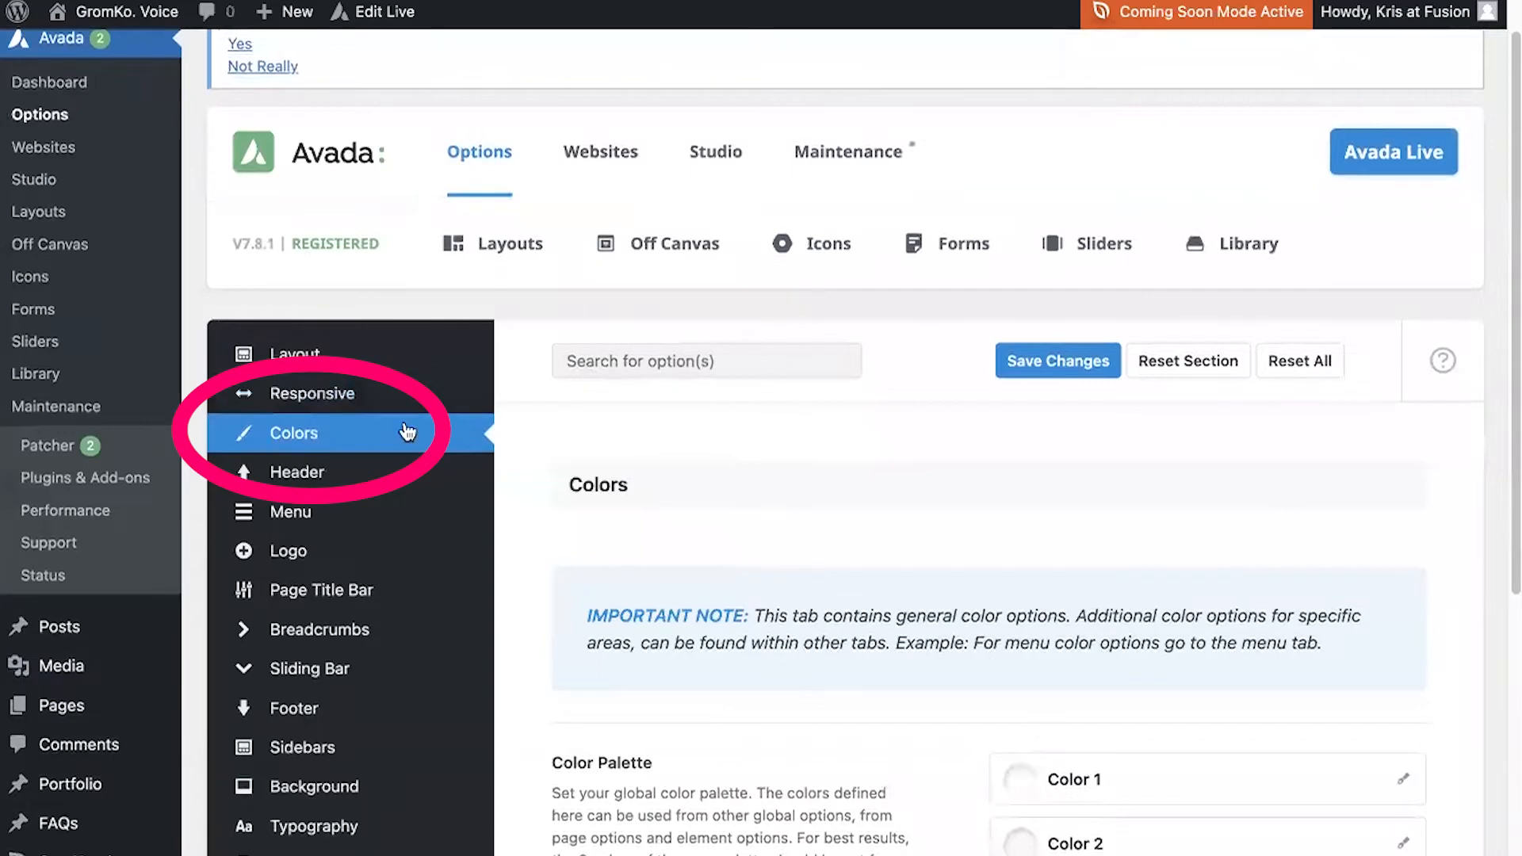
scroll(1129, 741, down, 7)
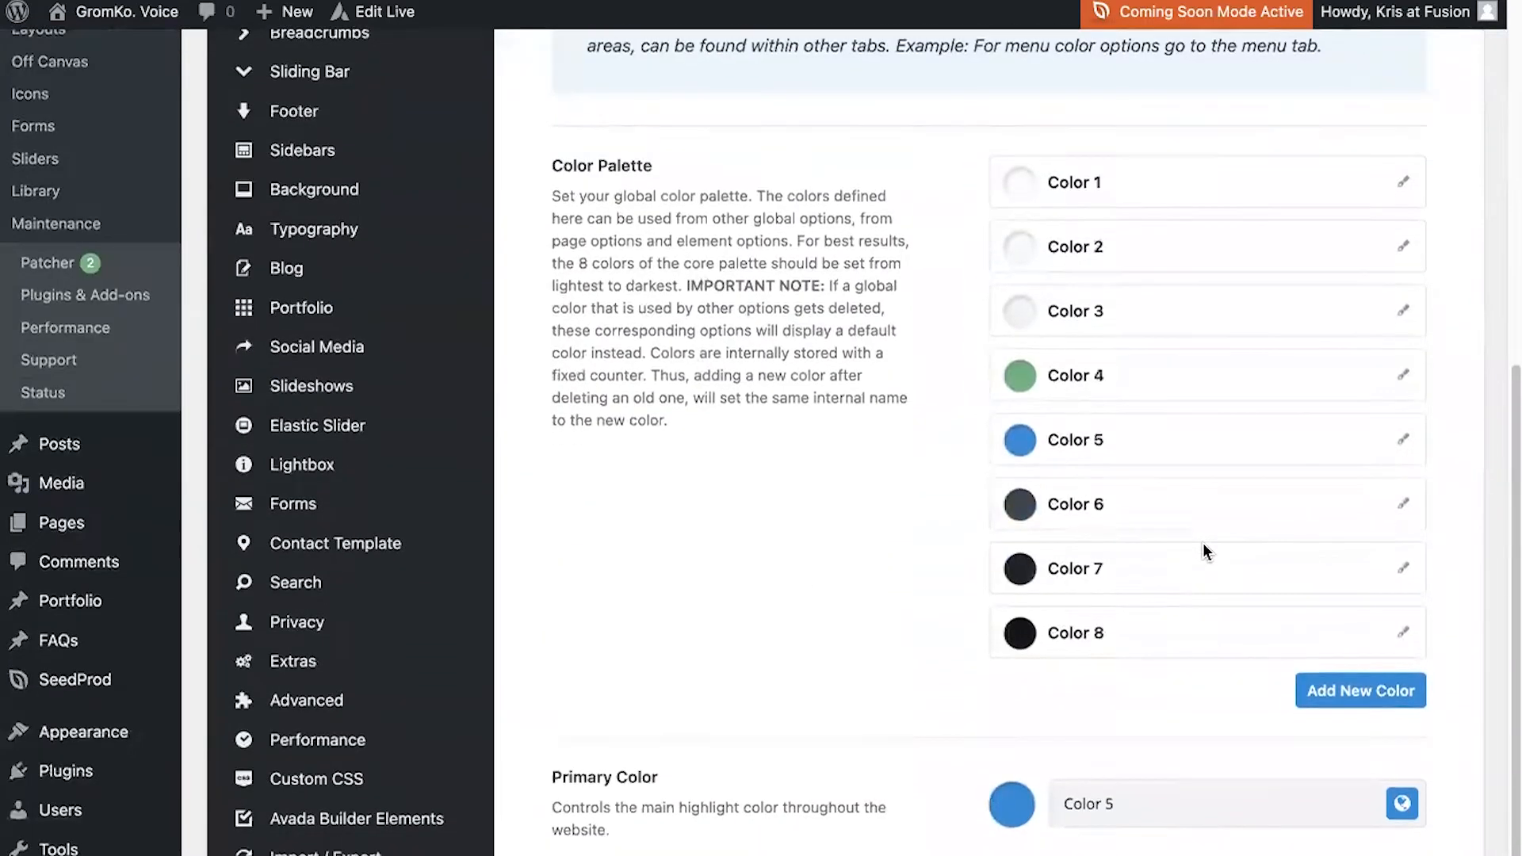
scroll(1201, 545, down, 2)
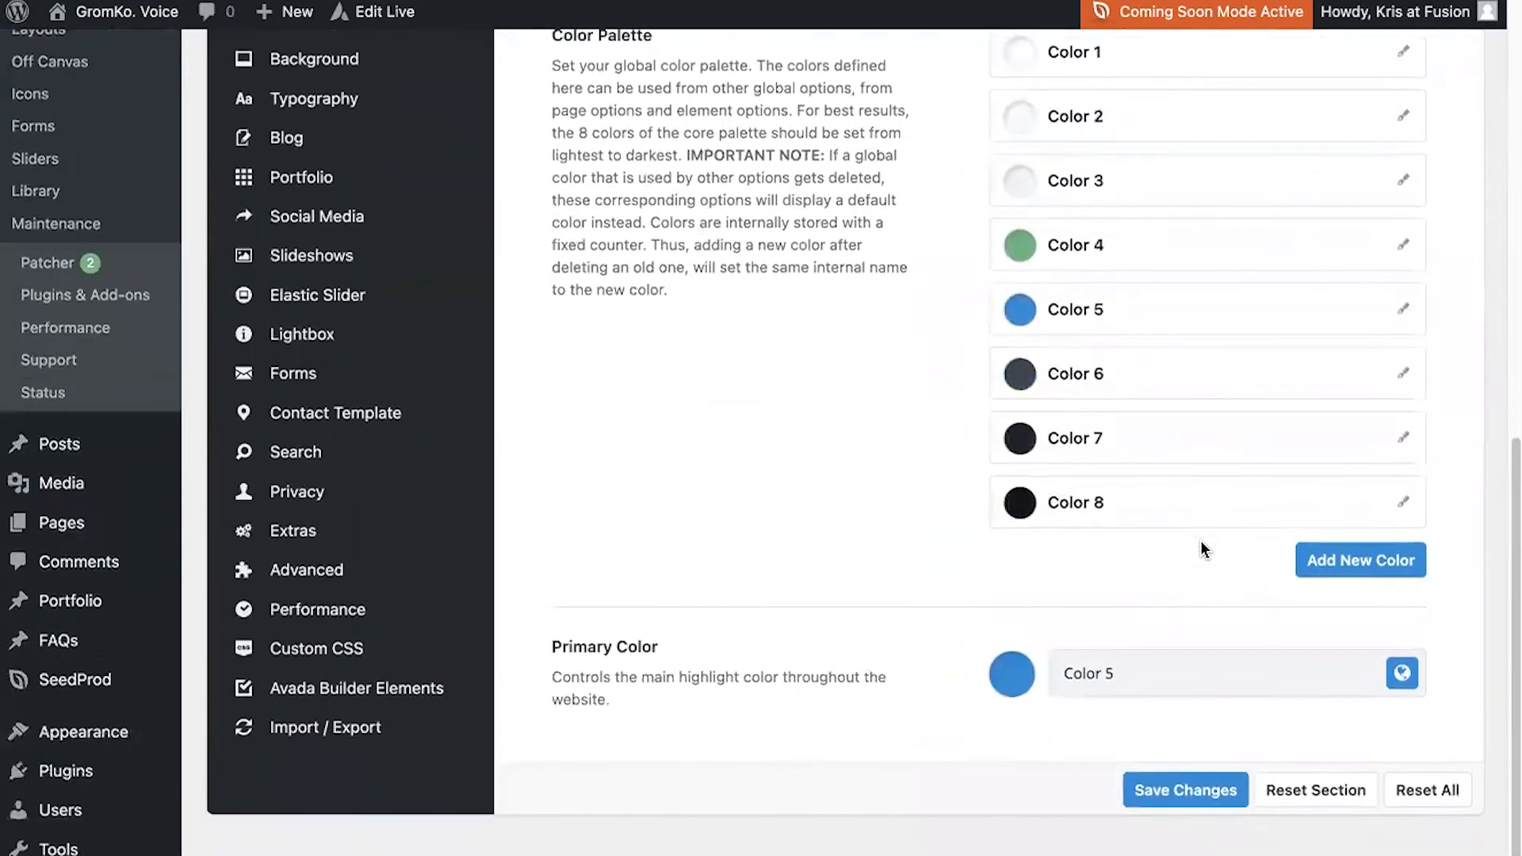
click(1343, 562)
scroll(1331, 561, down, 2)
drag(1109, 515, 910, 507)
text(Logo)
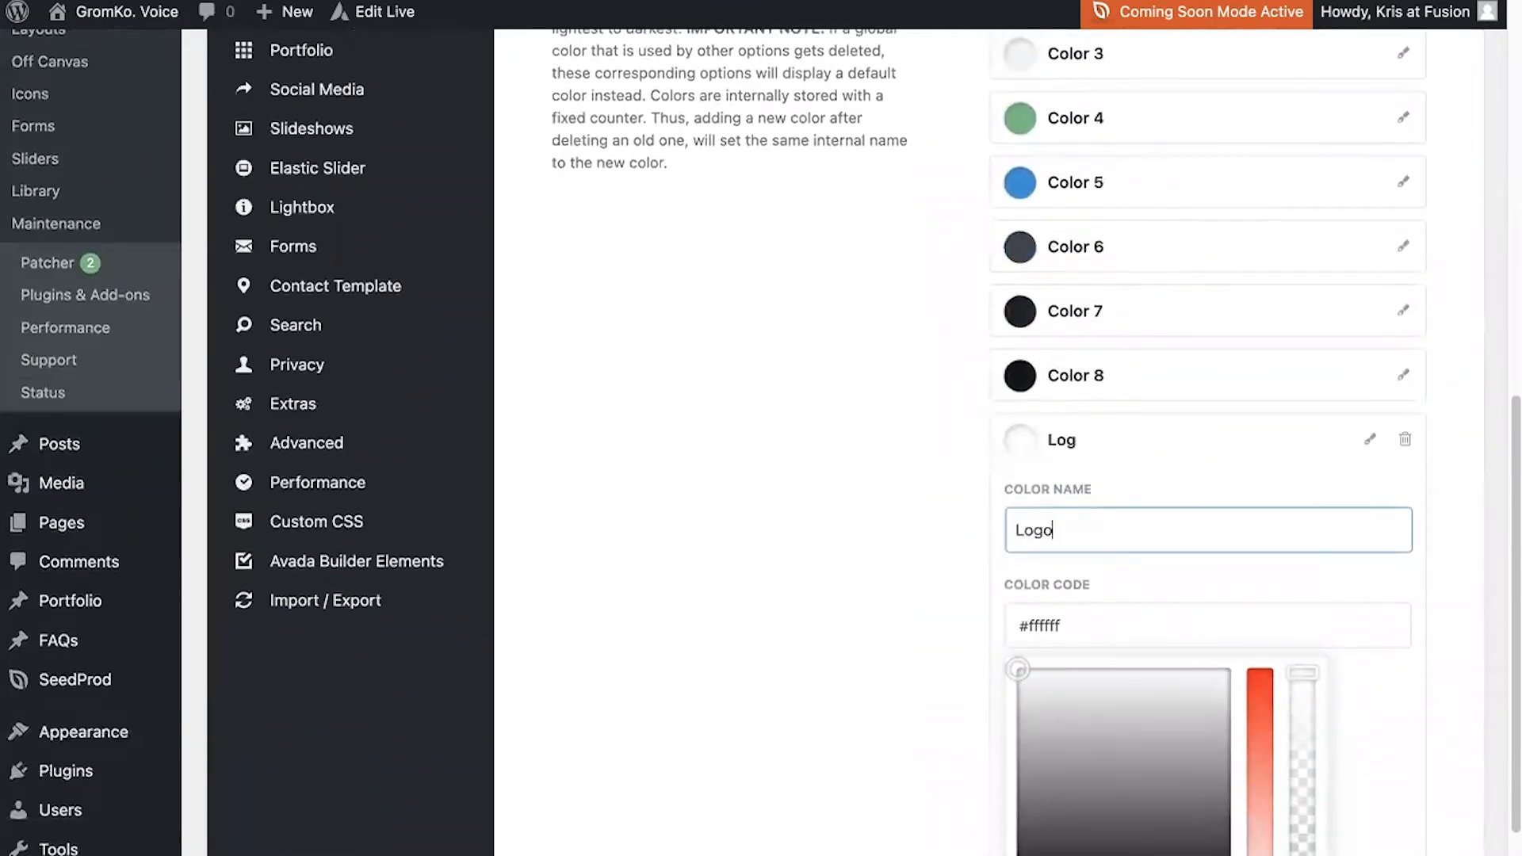
text( D)
text(Blue)
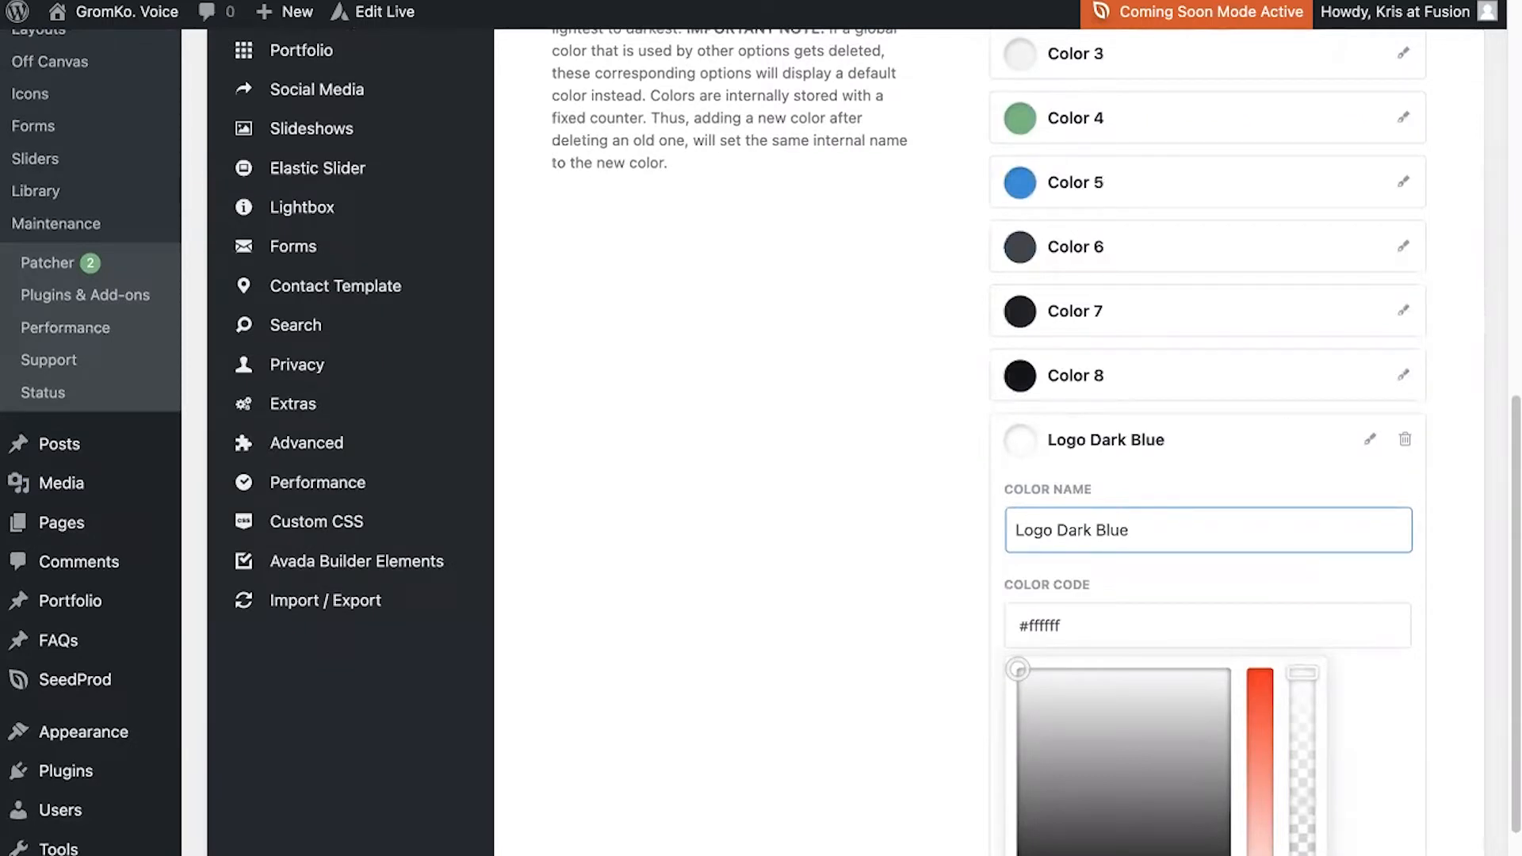
Set the colour code of Logo Dark Blue to #3c3e96
click(1207, 625)
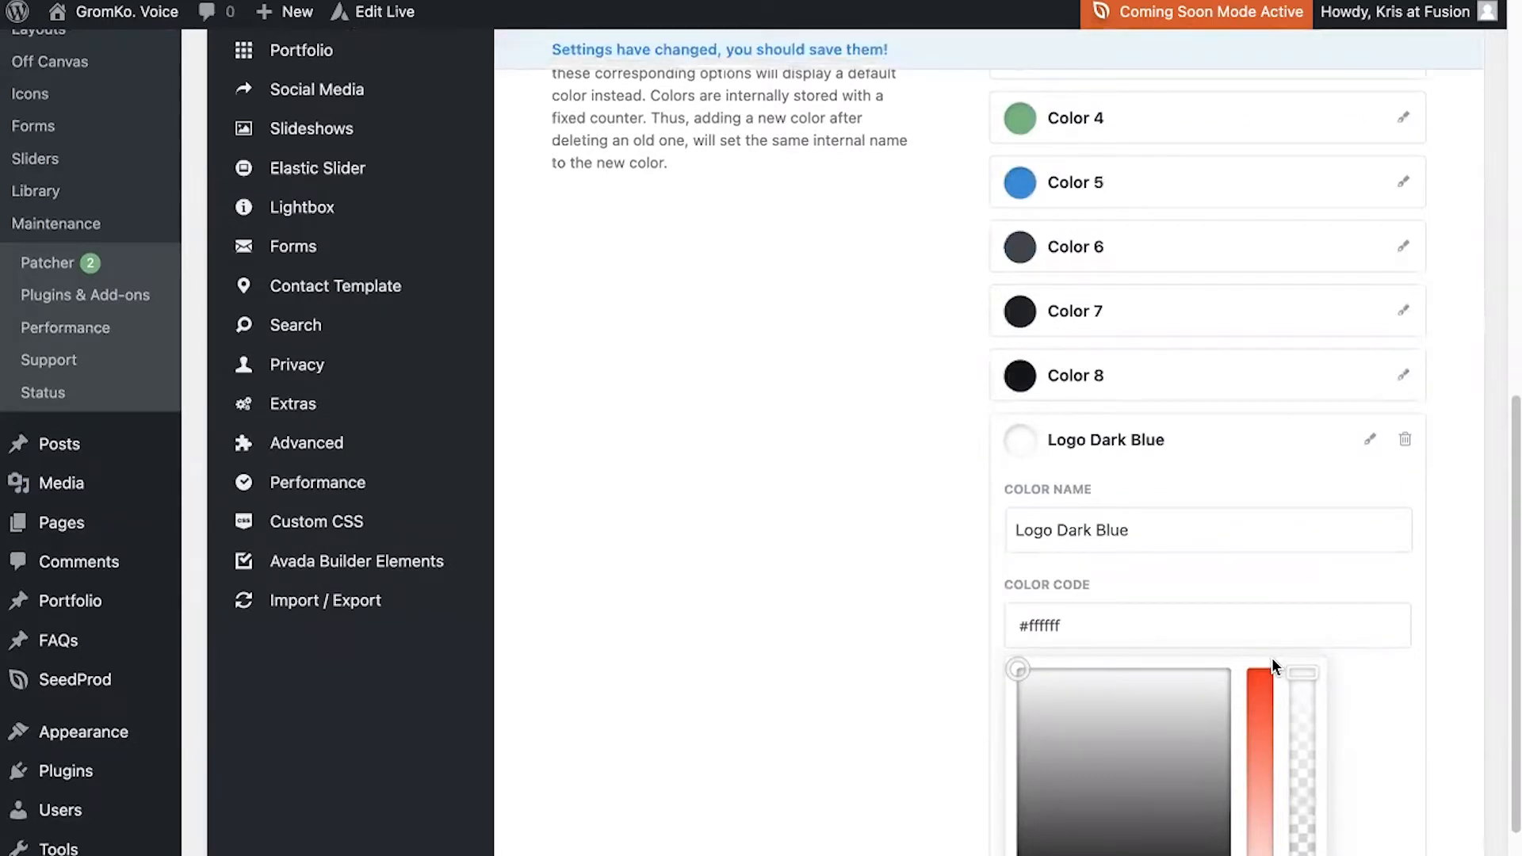
scroll(1073, 628, down, 1)
drag(1076, 604, 905, 591)
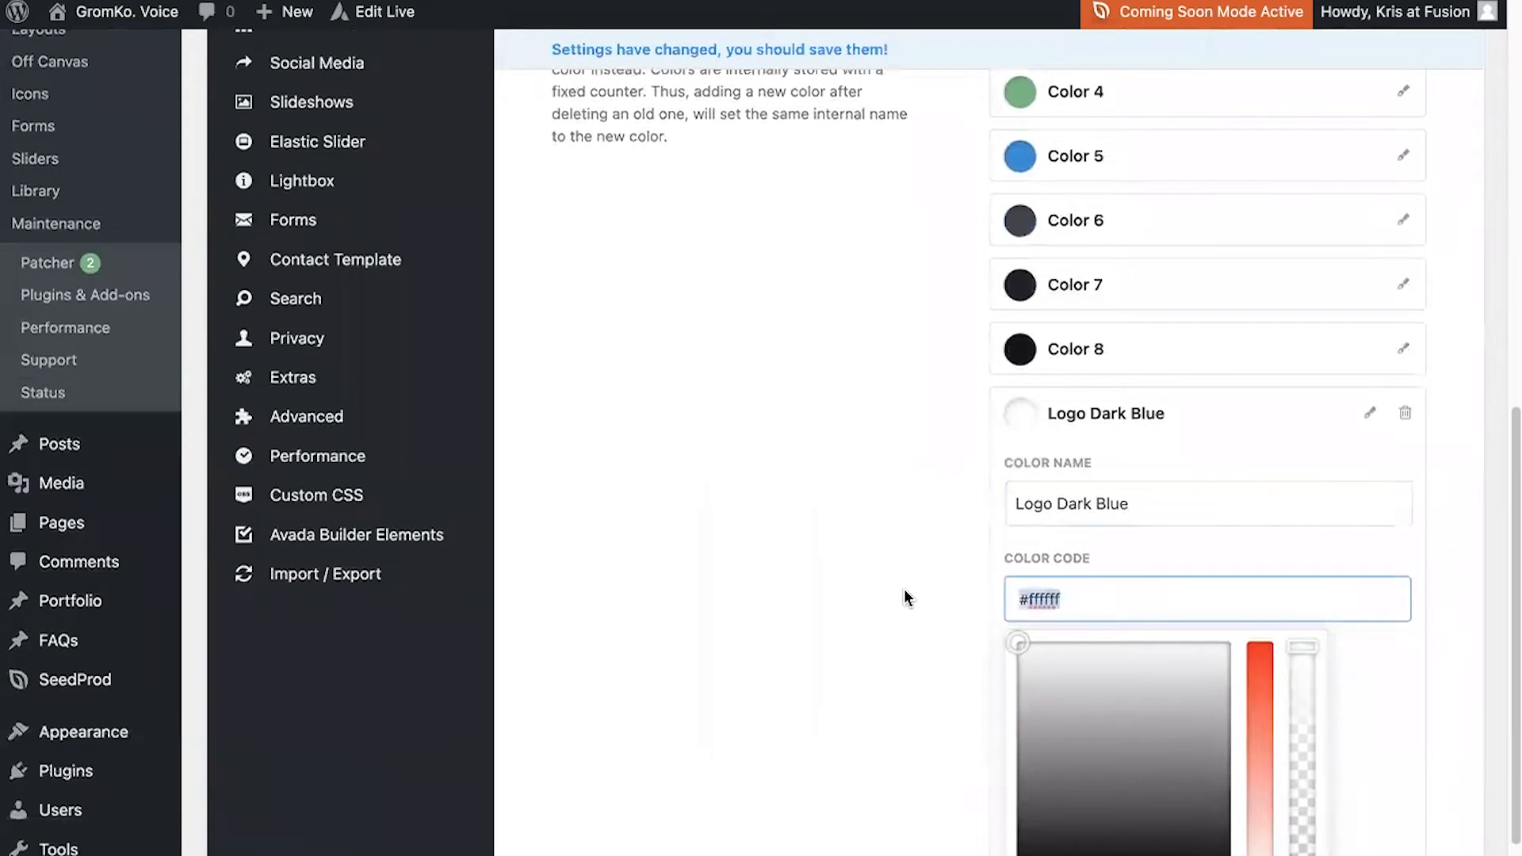
text(#3c3e96)
click(840, 619)
scroll(887, 611, down, 1)
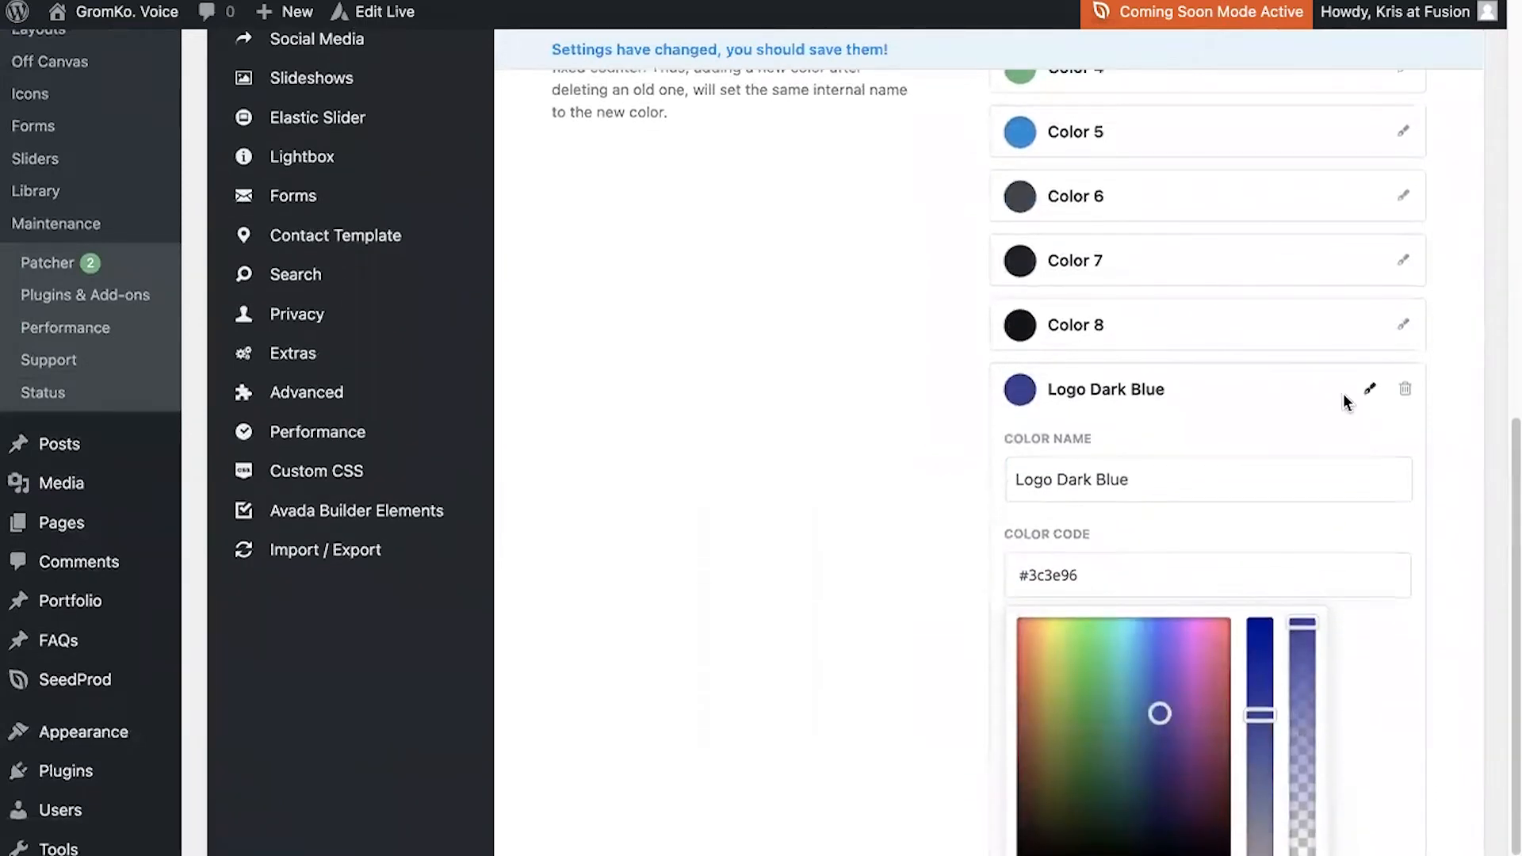
Add another palette colour named Logo Light Blue with the colour code #3c66b1
scroll(1284, 394, down, 3)
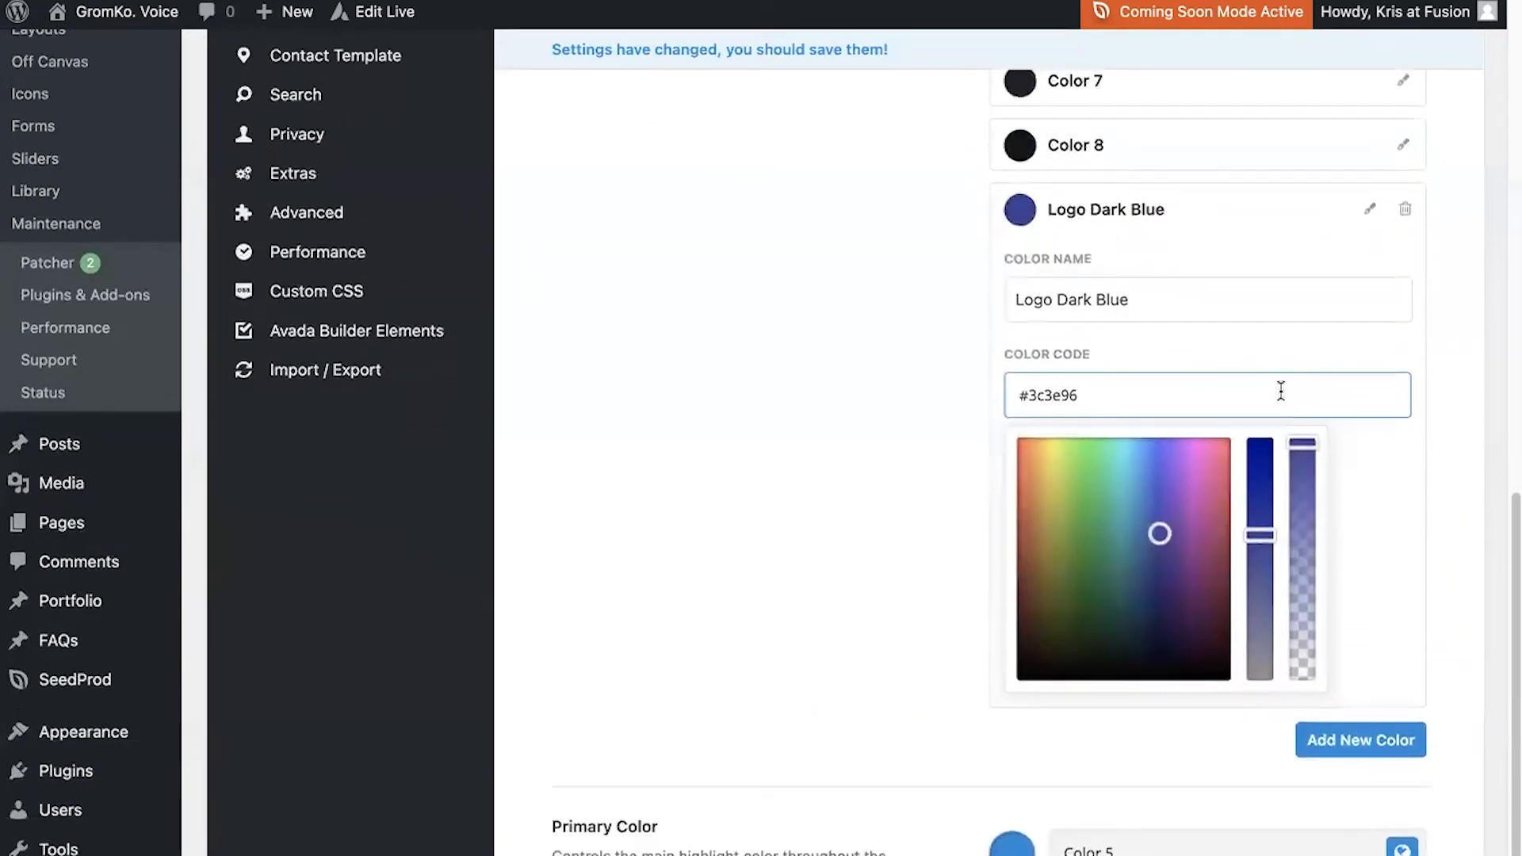
click(1350, 737)
scroll(1201, 726, down, 1)
scroll(1202, 726, down, 5)
drag(1131, 492, 892, 480)
text(Logo Light Blue)
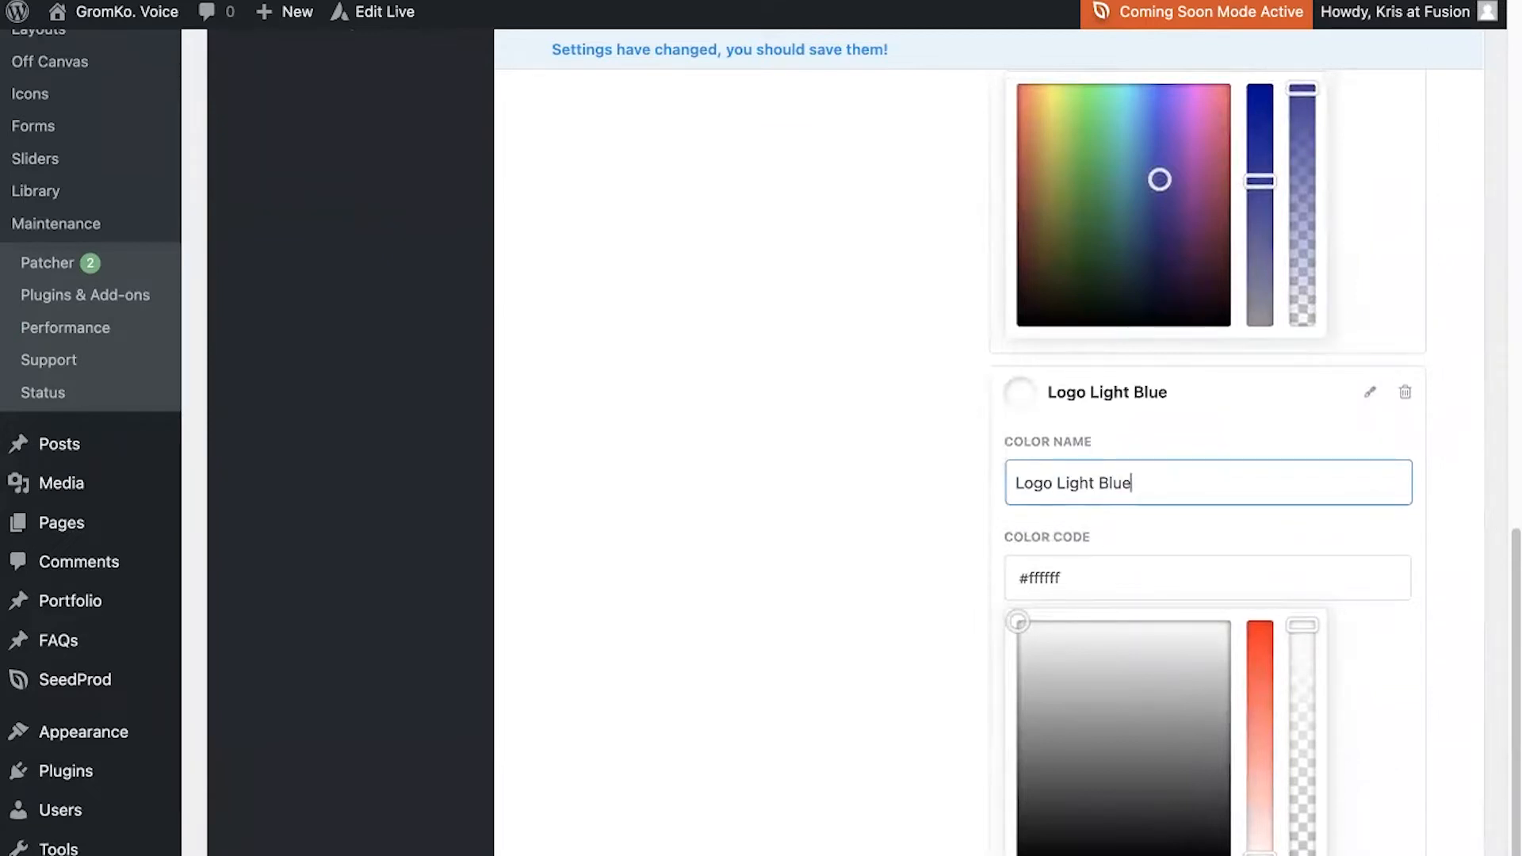
key(super+Tab)
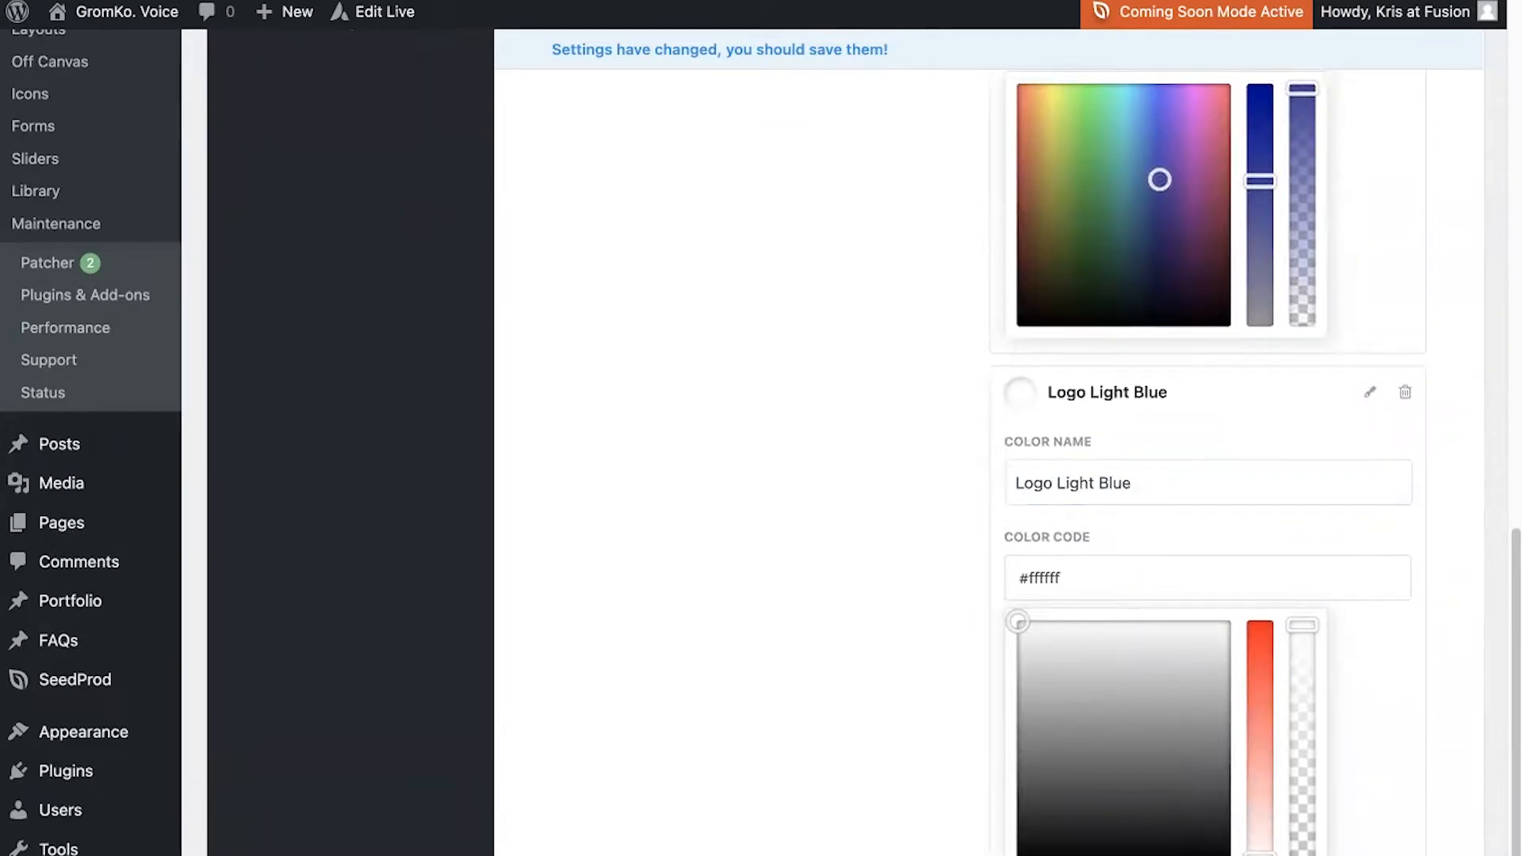
drag(1083, 581, 911, 571)
text(#3c66b1)
Set the site's primary colour to Logo Light Blue and save the colour options
scroll(911, 570, down, 5)
click(1403, 664)
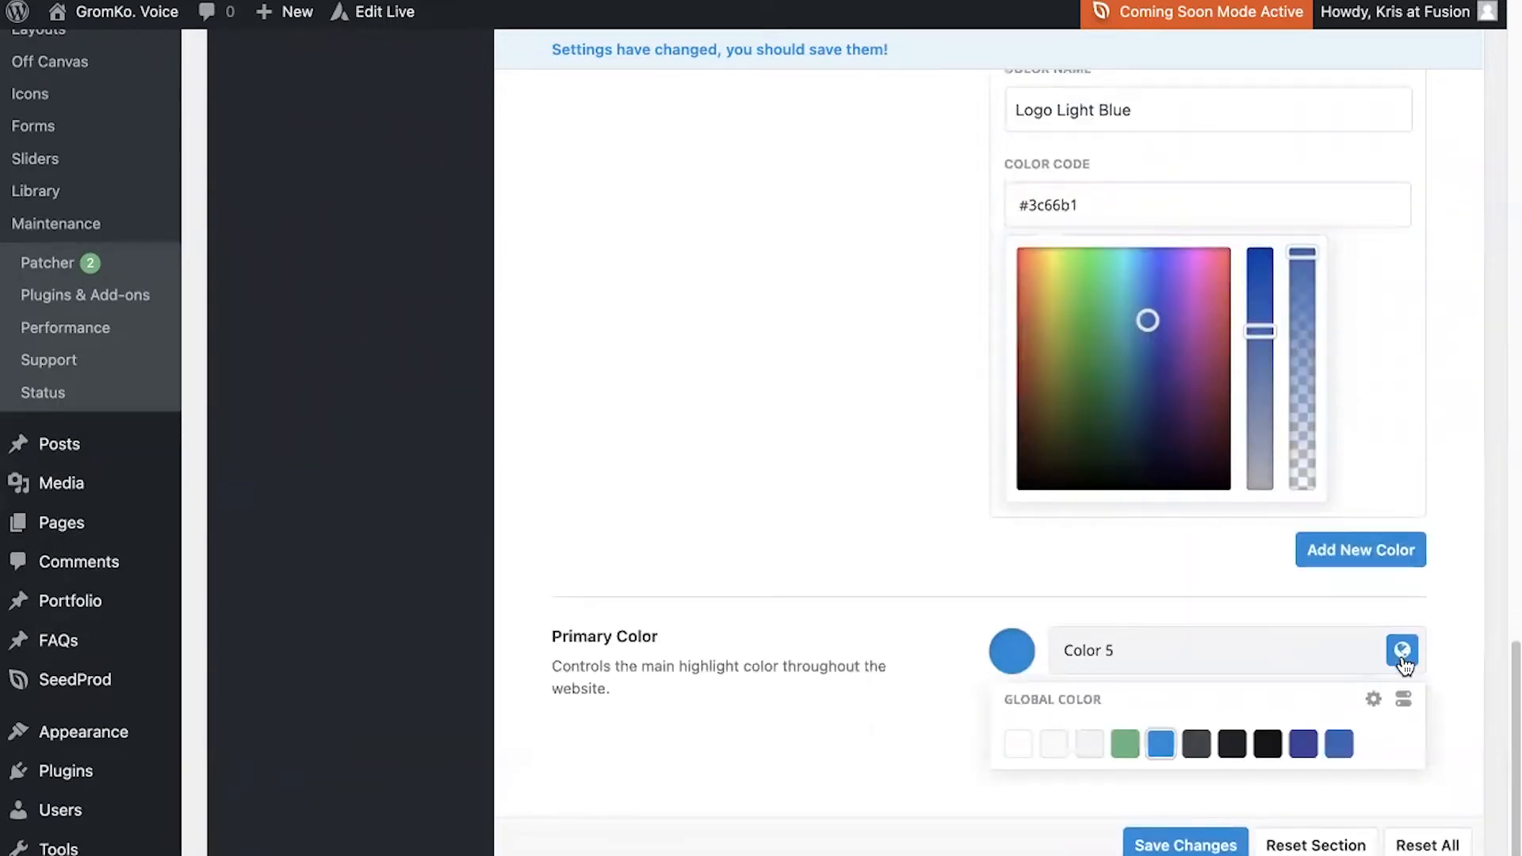
scroll(1372, 791, down, 1)
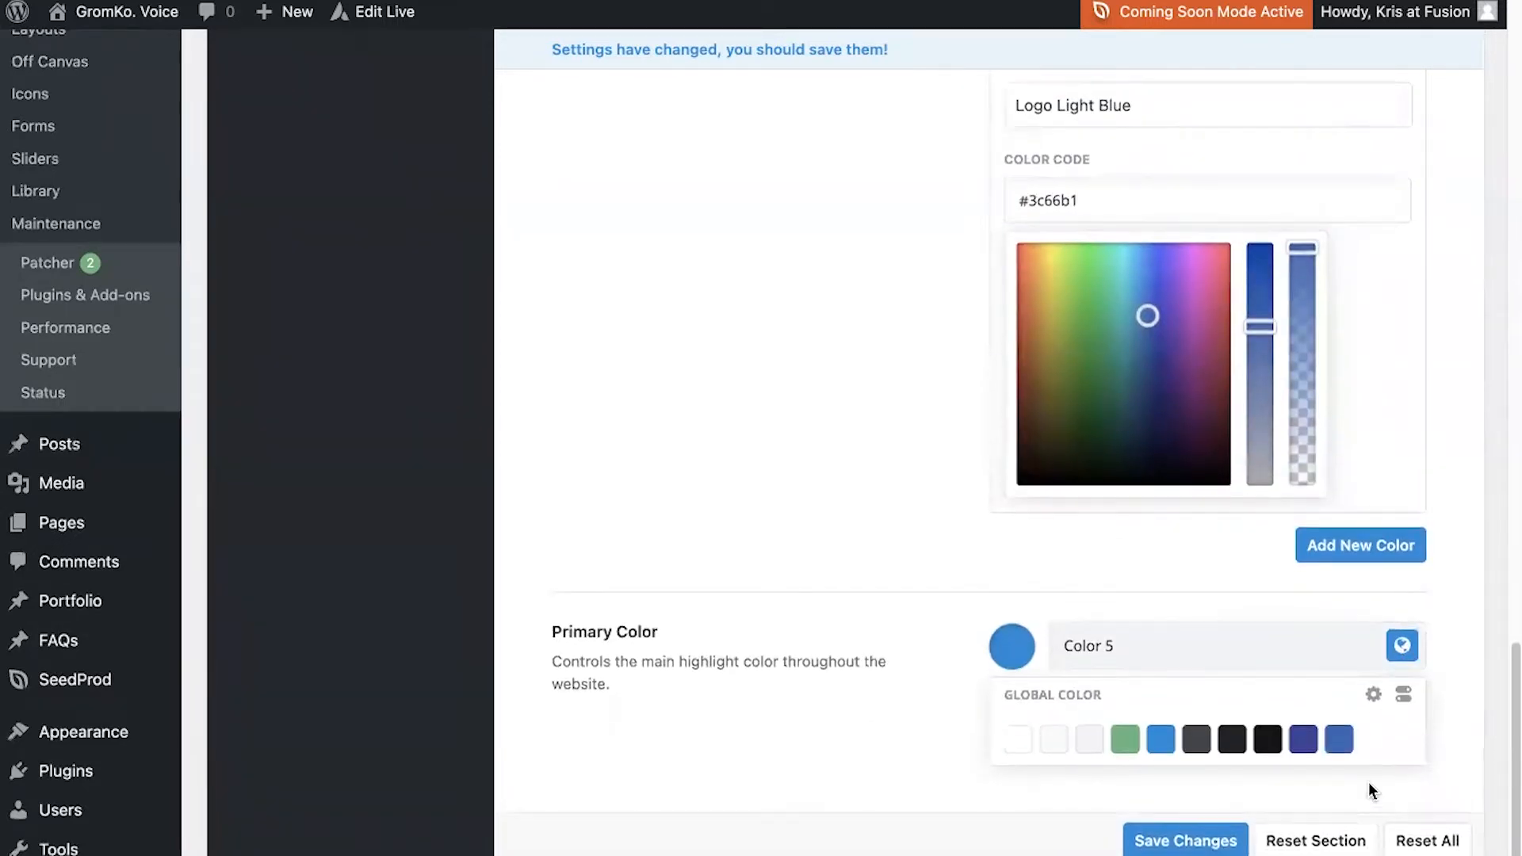
click(1338, 740)
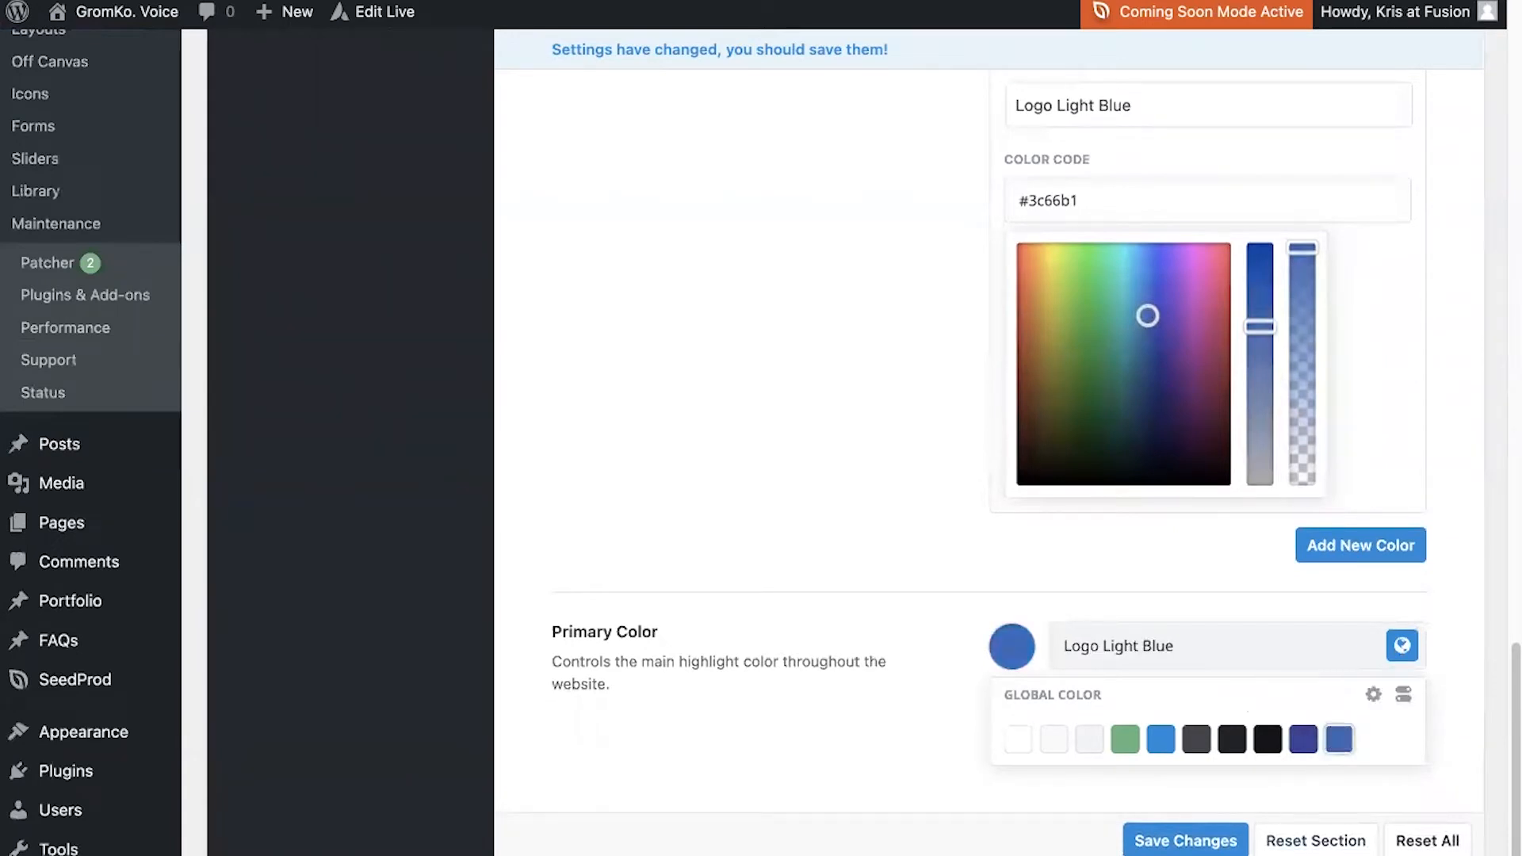
click(897, 810)
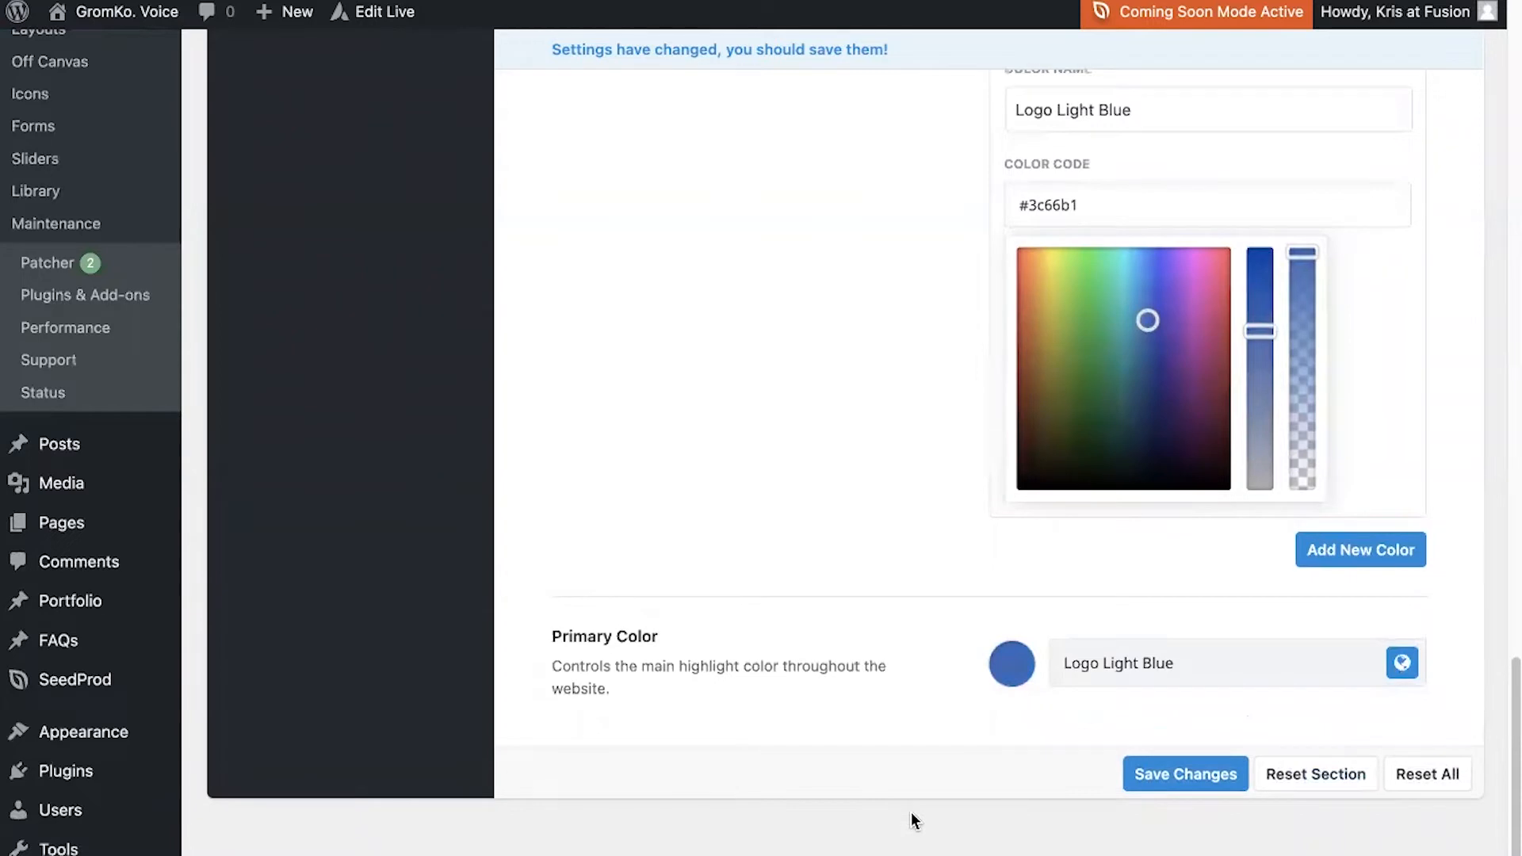
click(1154, 774)
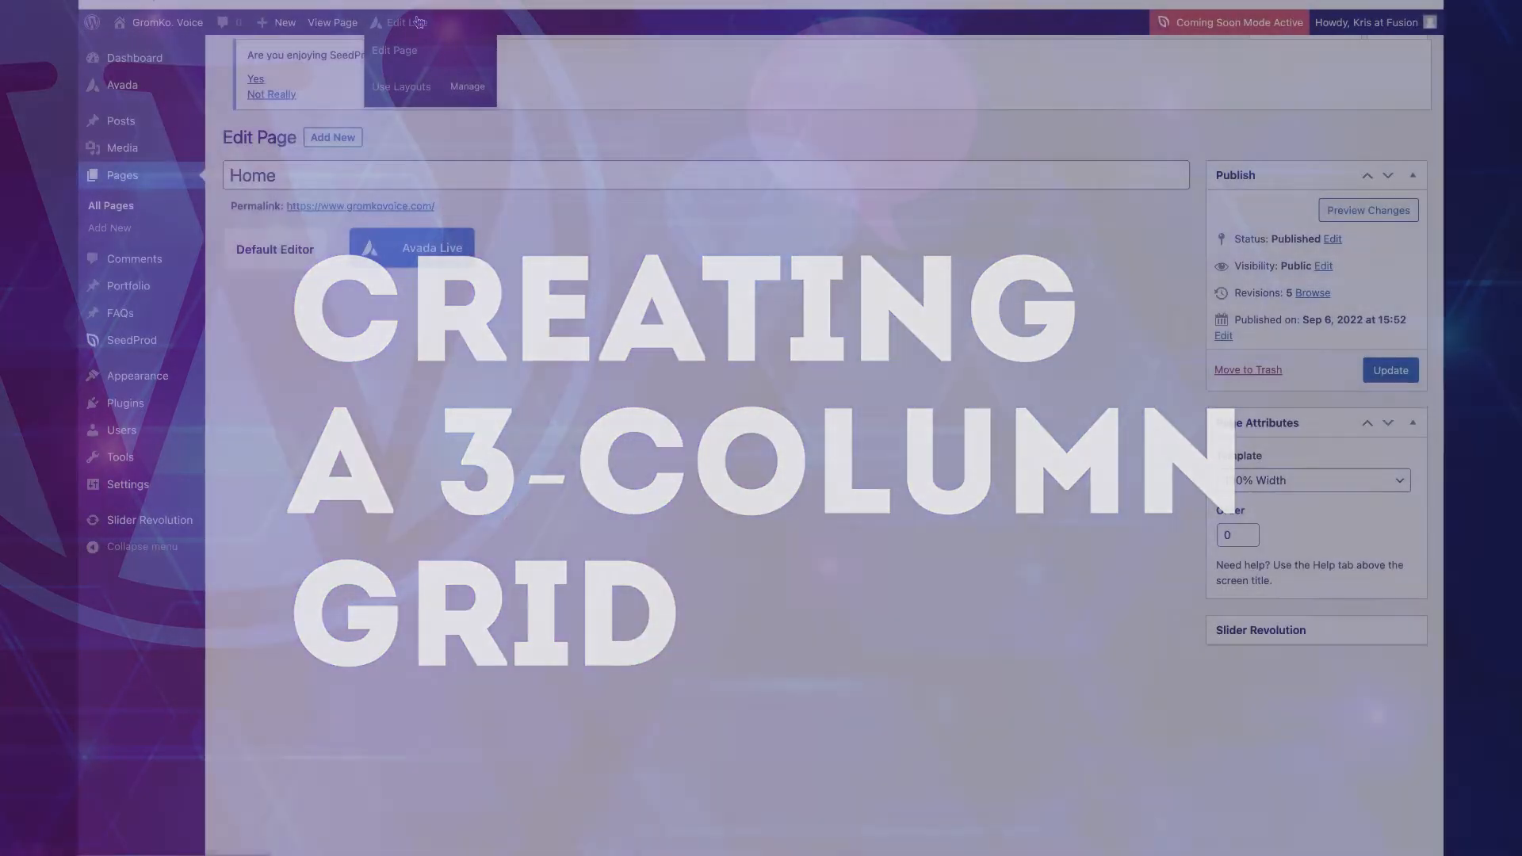
Insert a container with three 1/3 columns below the hero container on the Home page
scroll(1100, 444, down, 2)
scroll(1100, 442, down, 3)
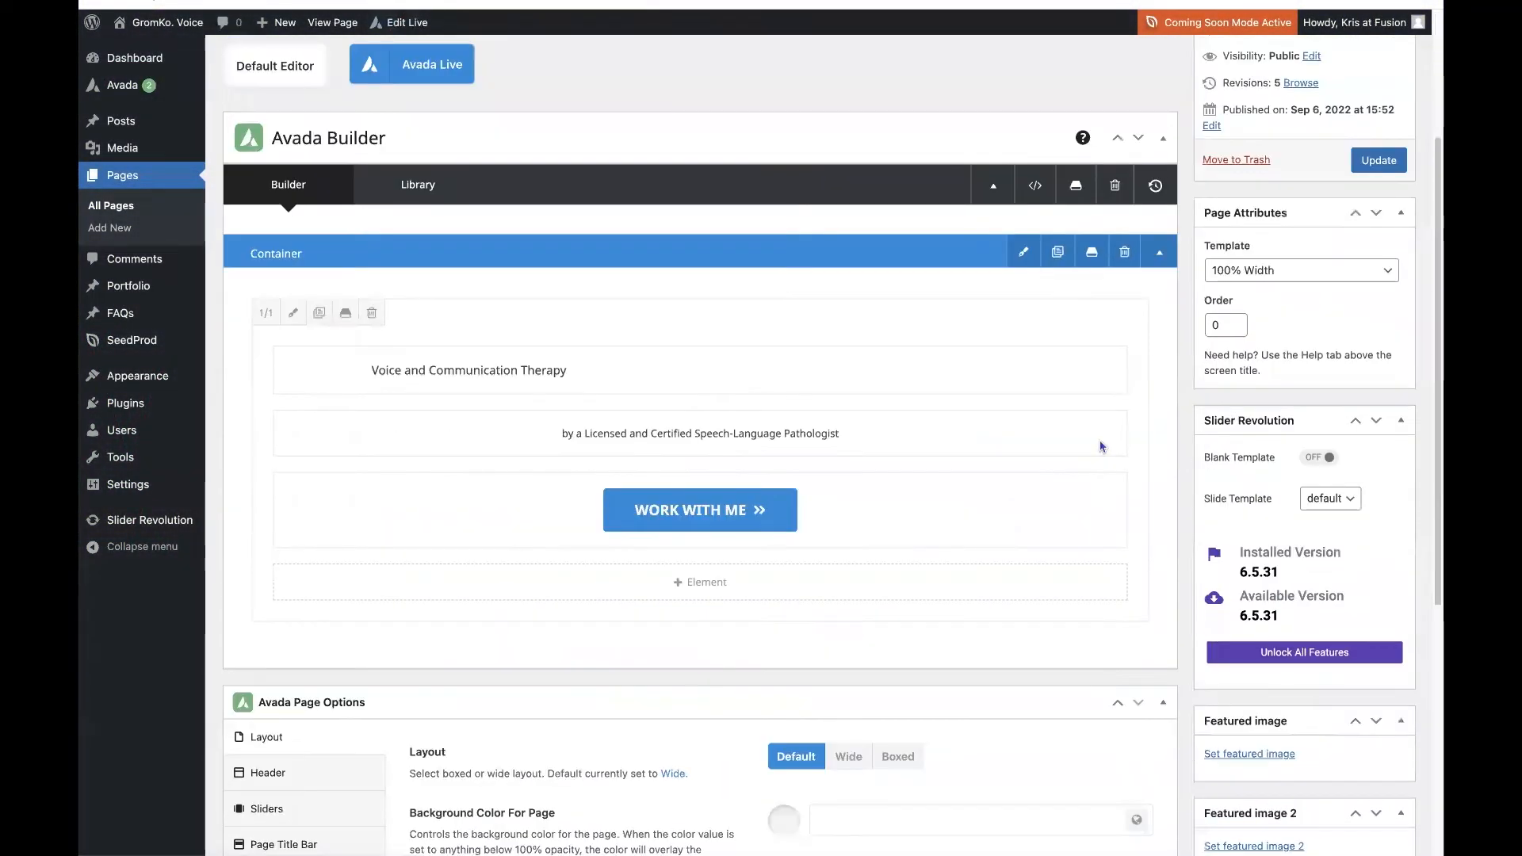
click(982, 519)
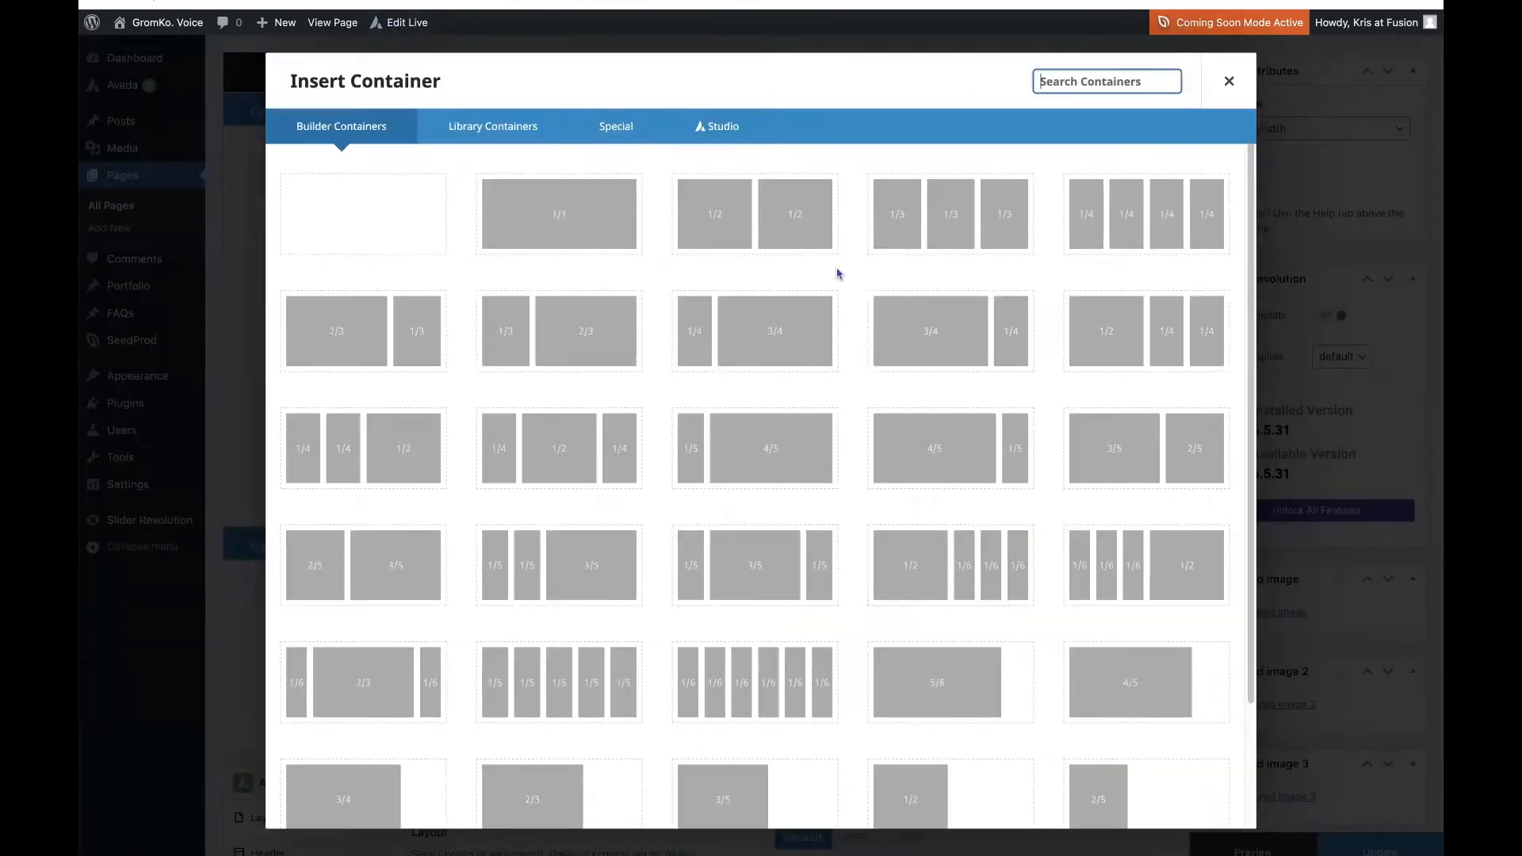
click(950, 214)
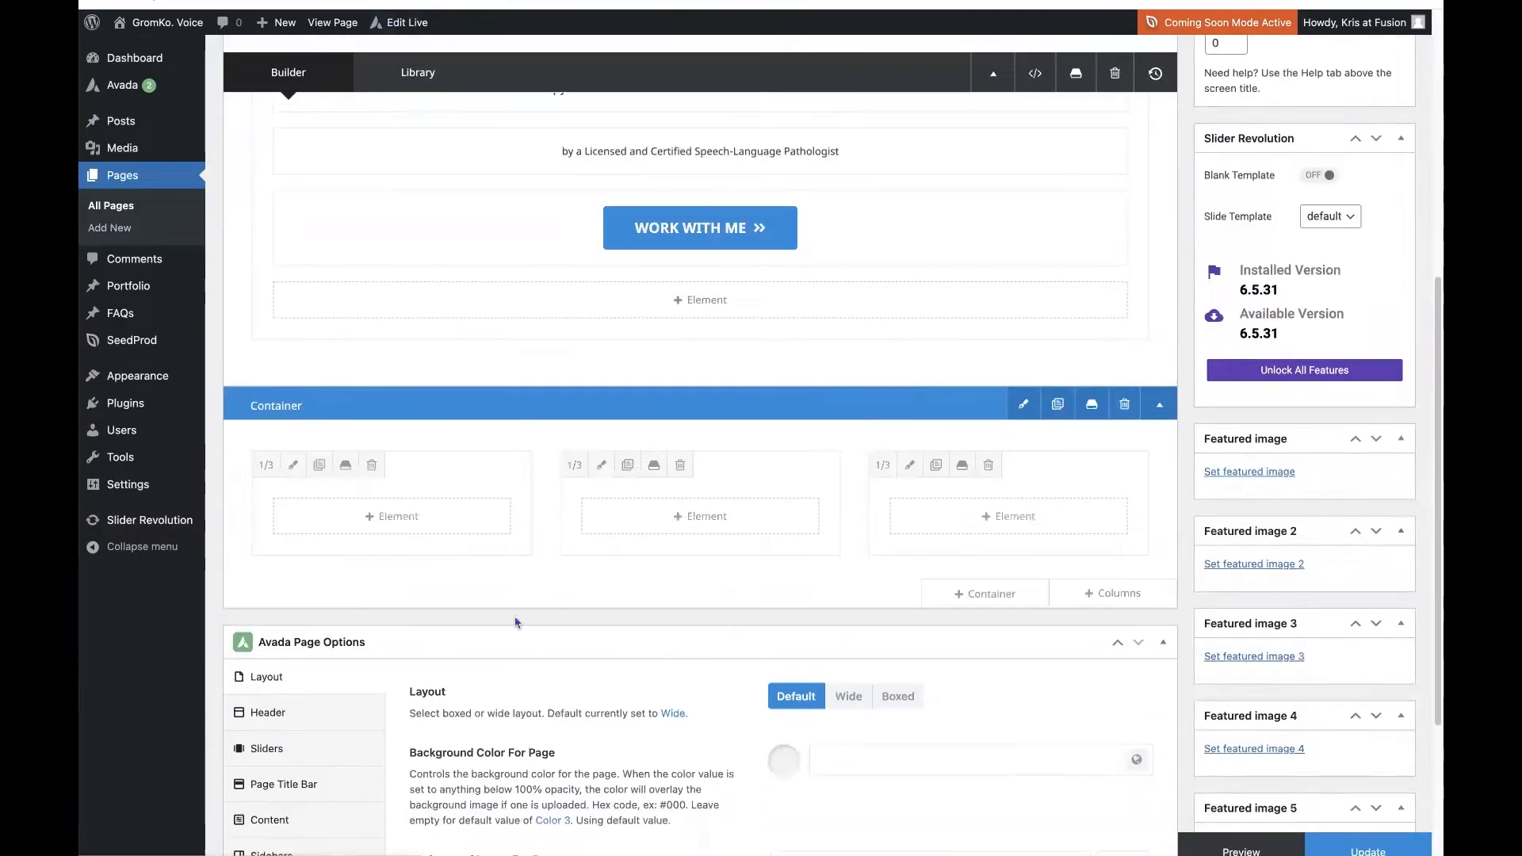
Add an Icon element to the first 1/3 column and choose the doctor figure icon
click(390, 516)
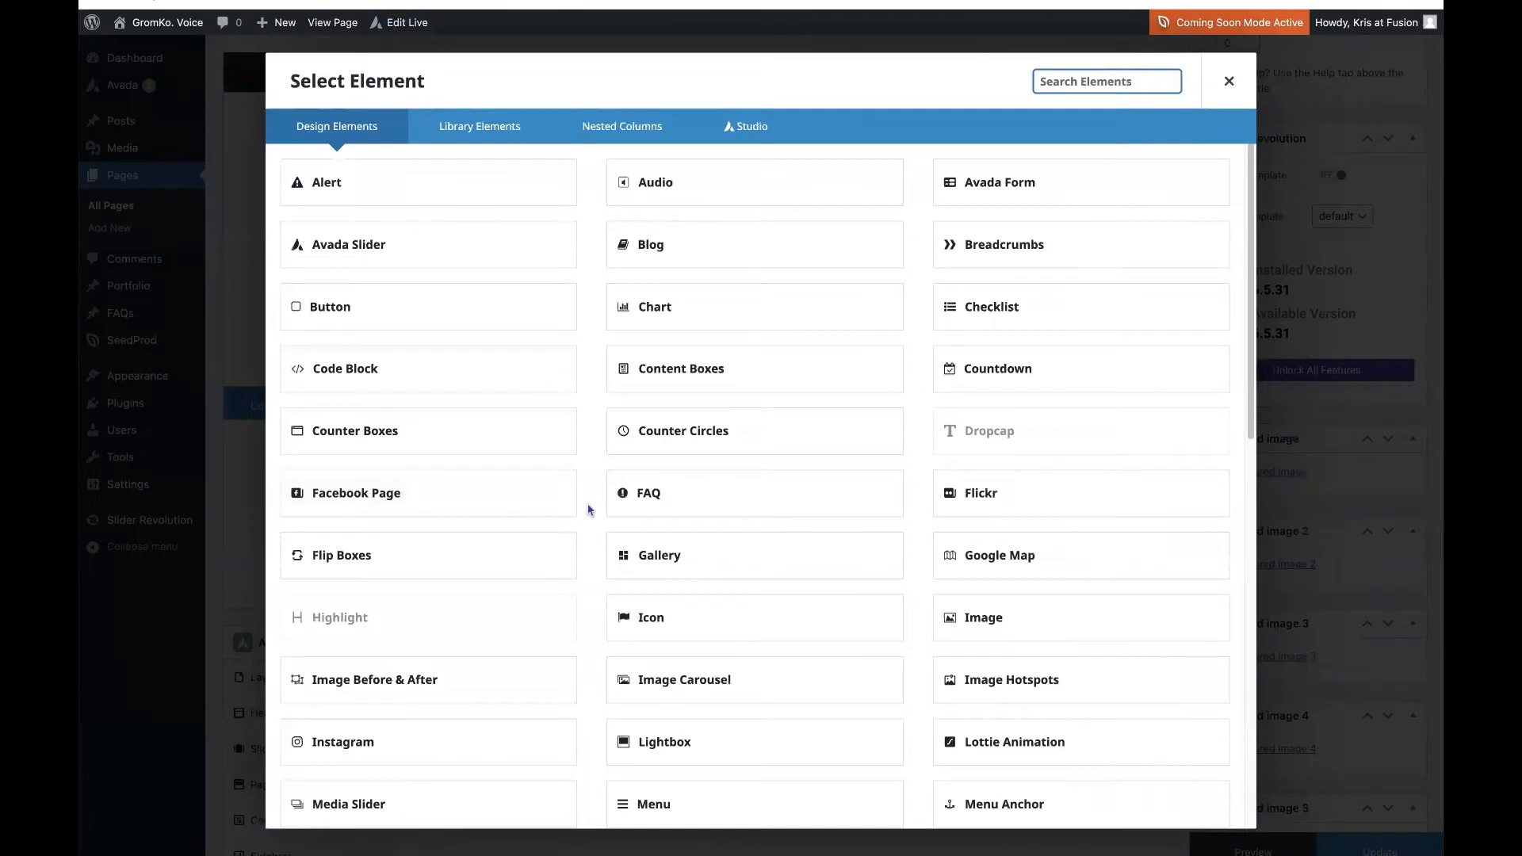
text(icon)
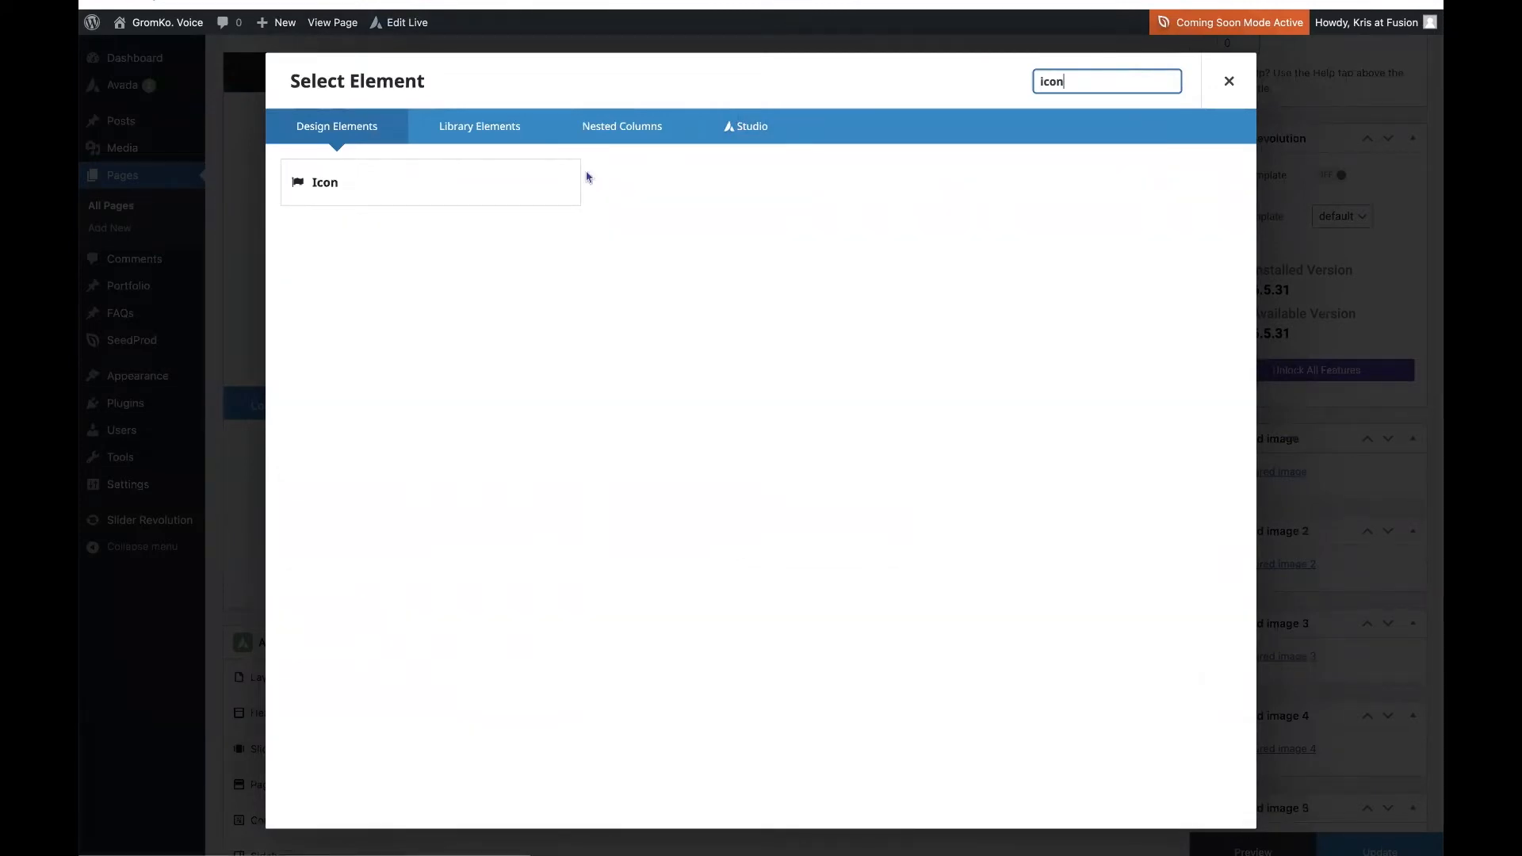
click(378, 194)
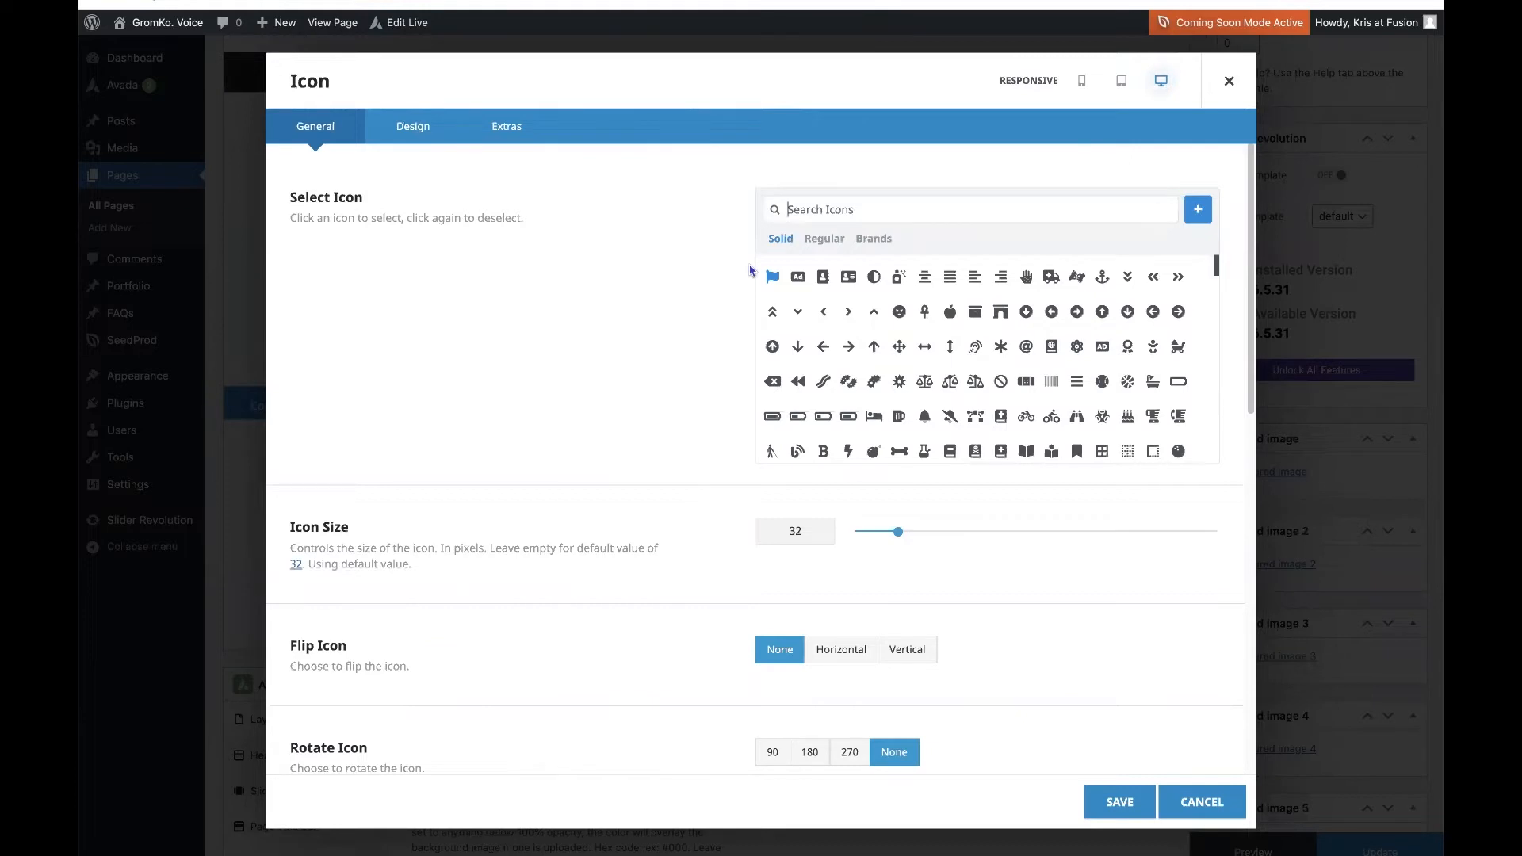
text(doctor)
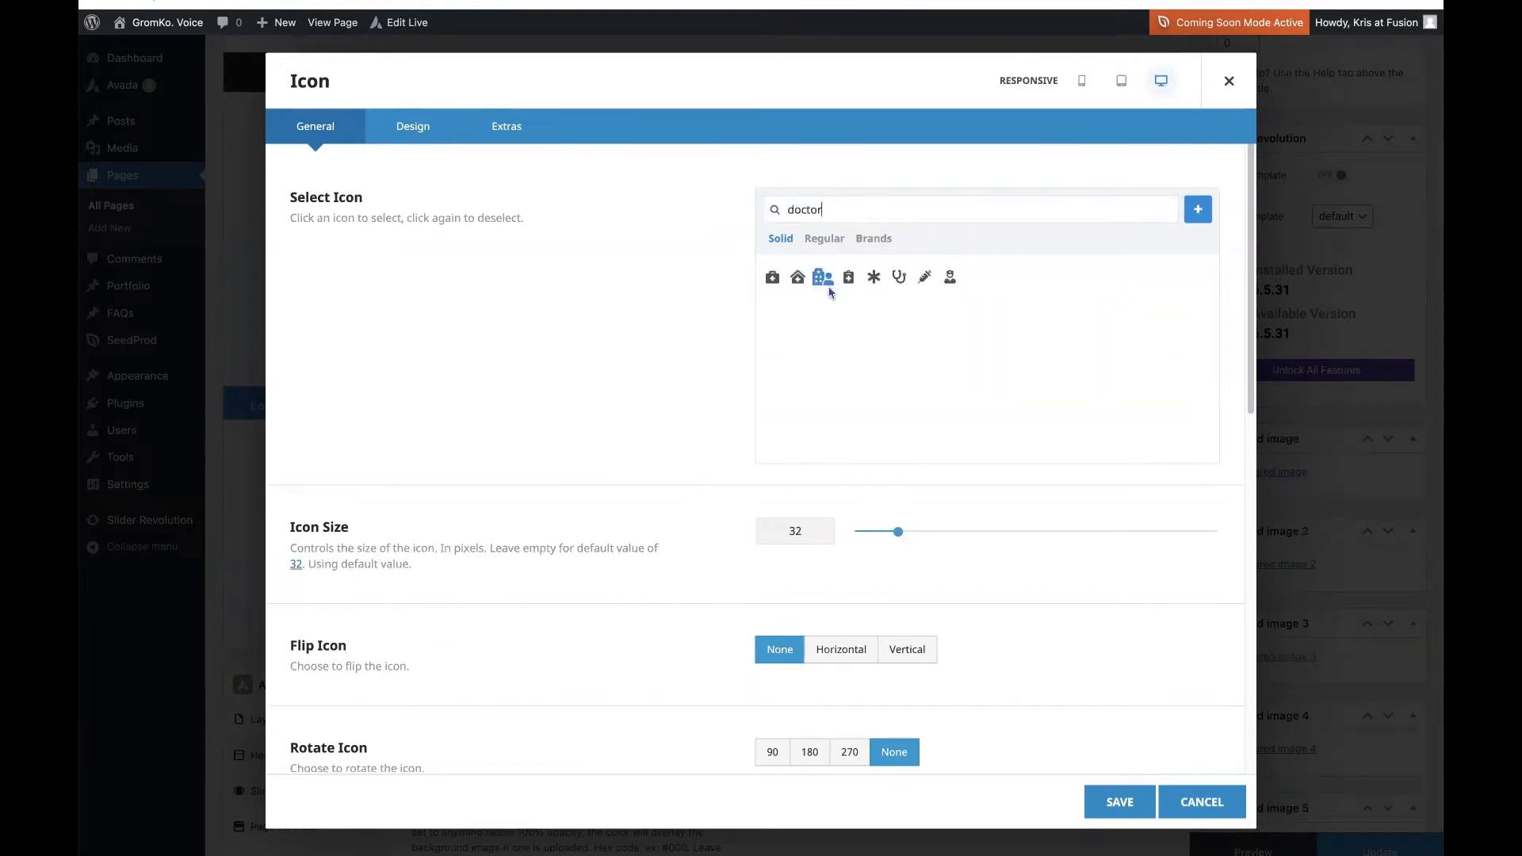
click(949, 277)
Set the doctor icon's hover colour to Color 6 and save the icon element
click(413, 129)
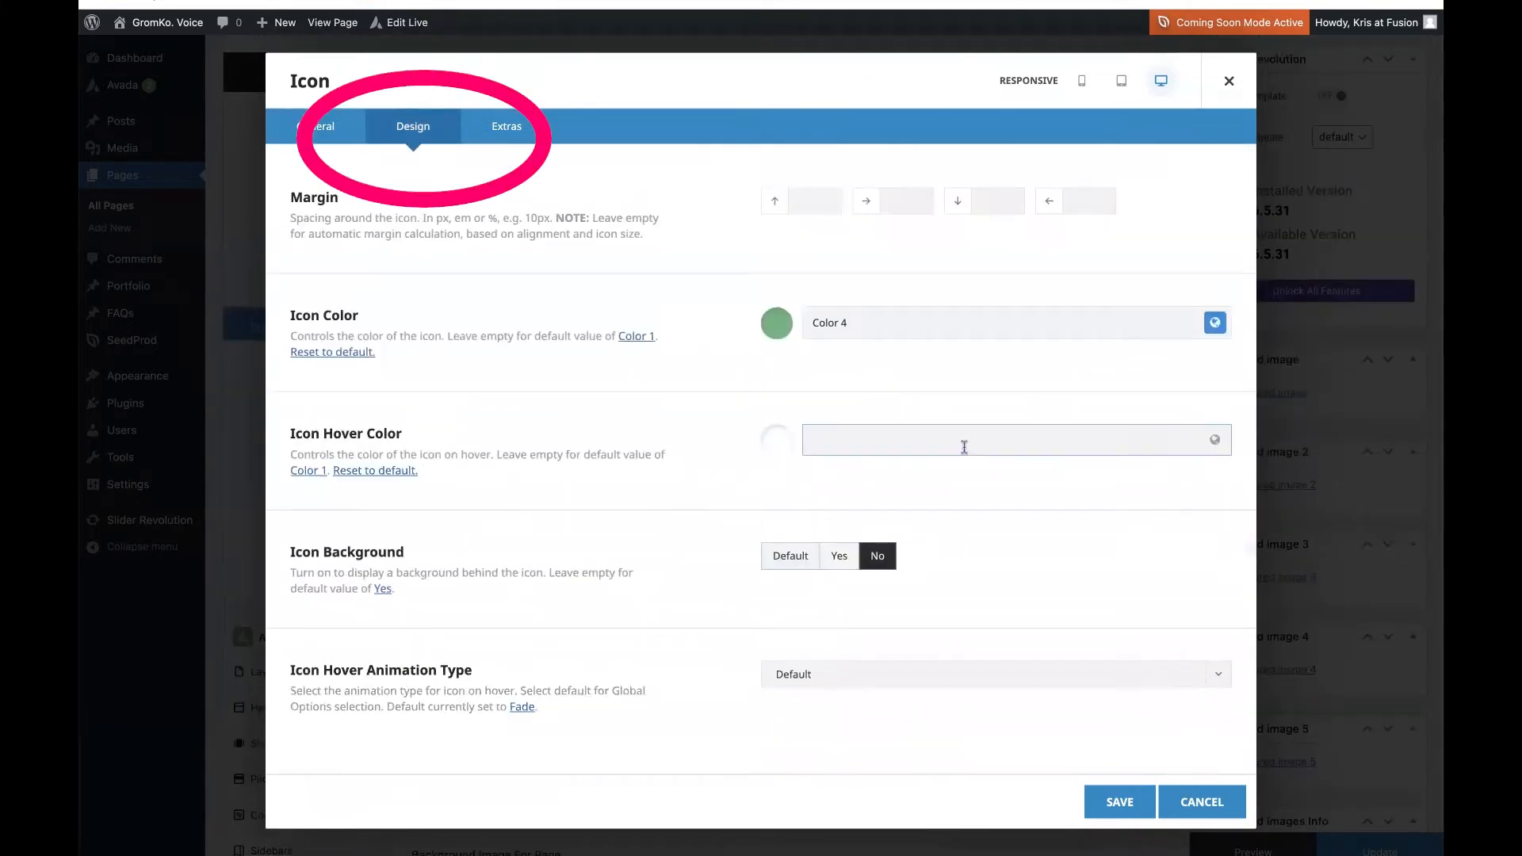
click(1210, 445)
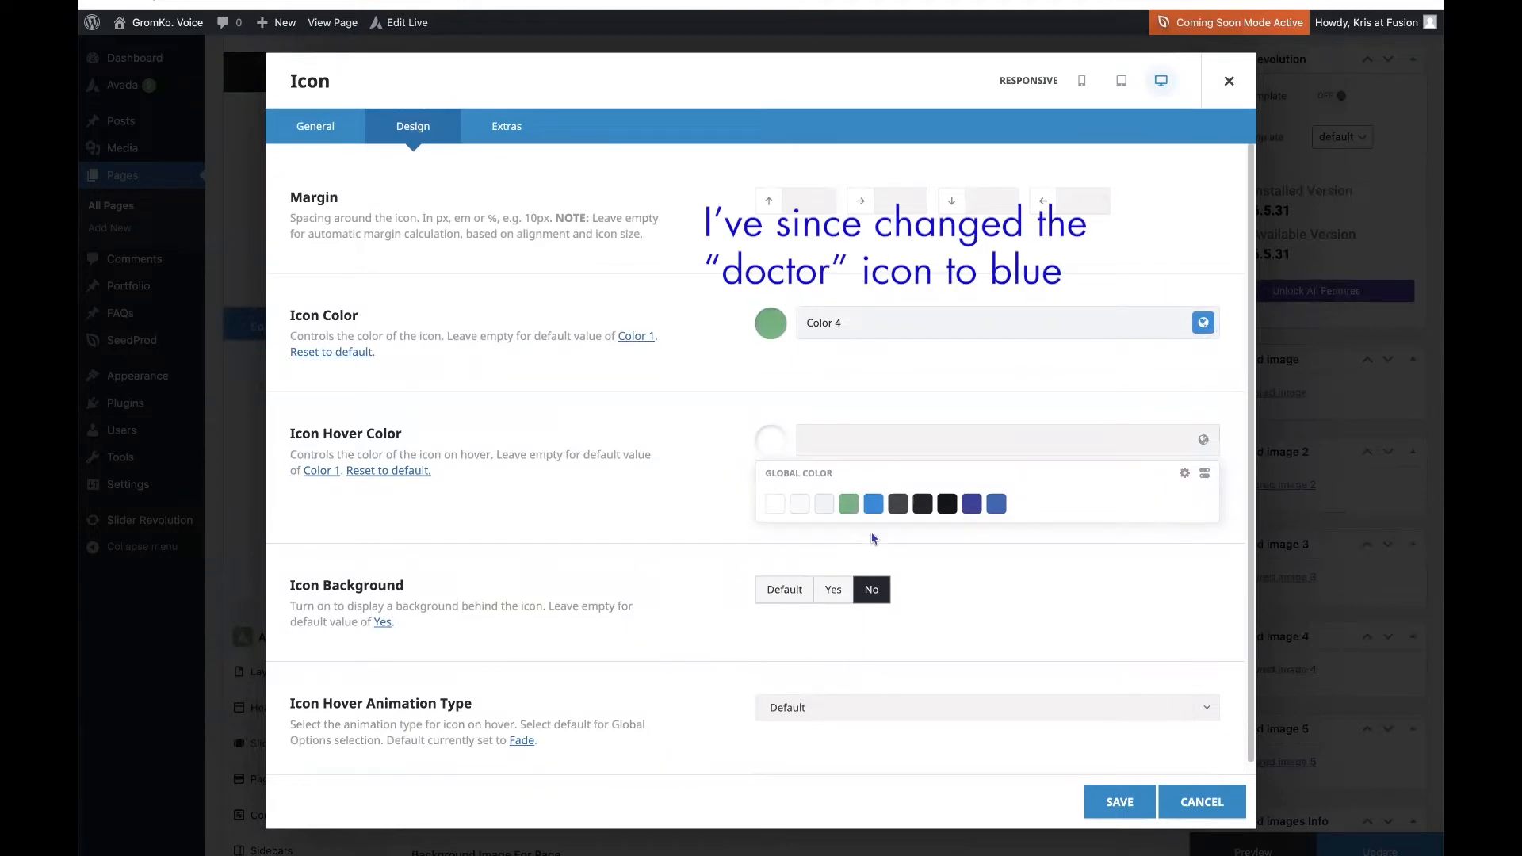
click(873, 504)
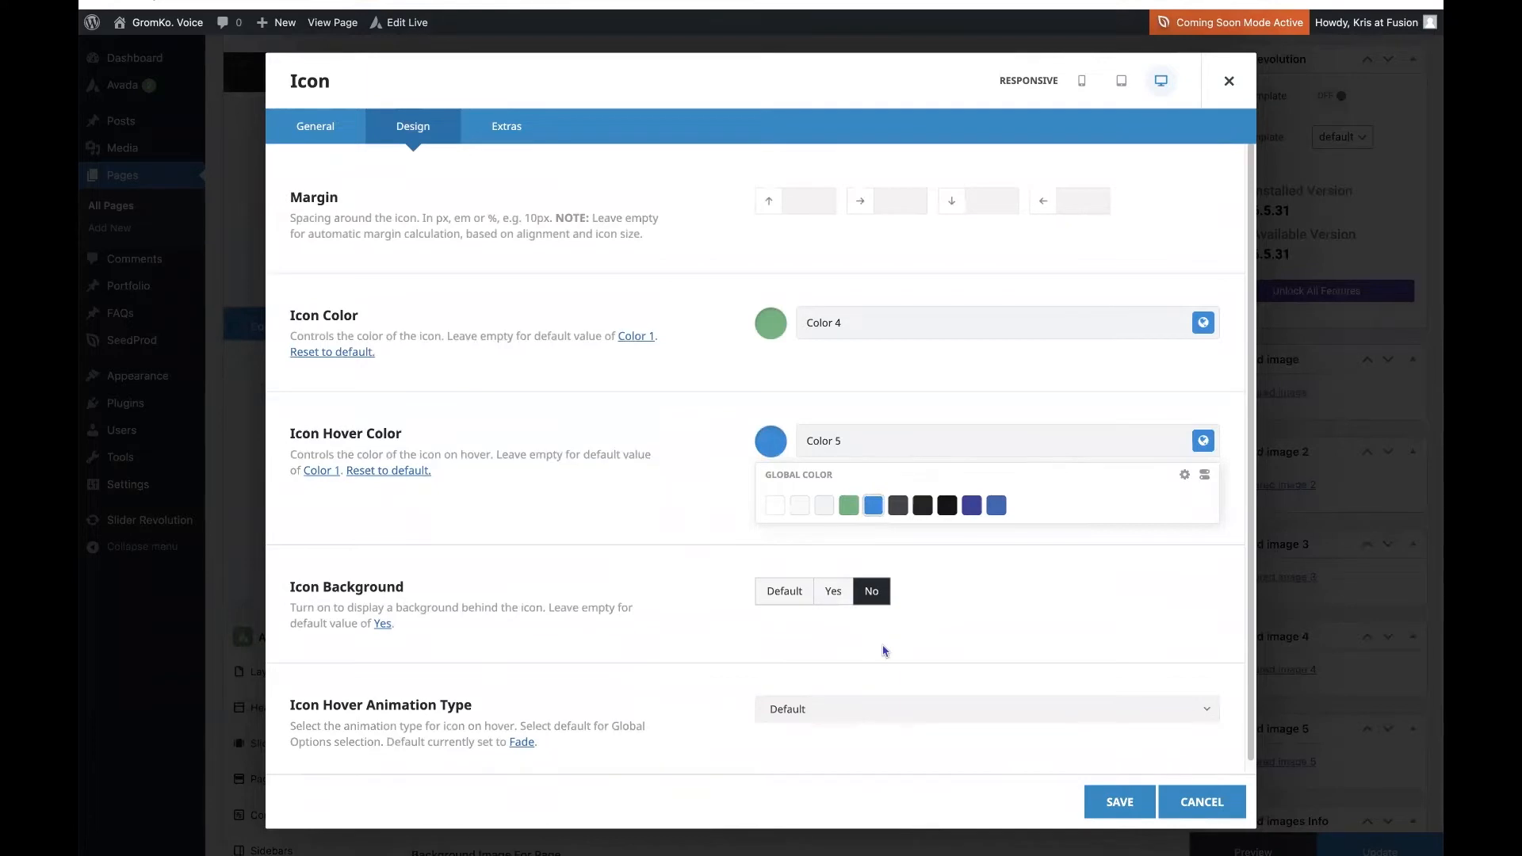
click(899, 506)
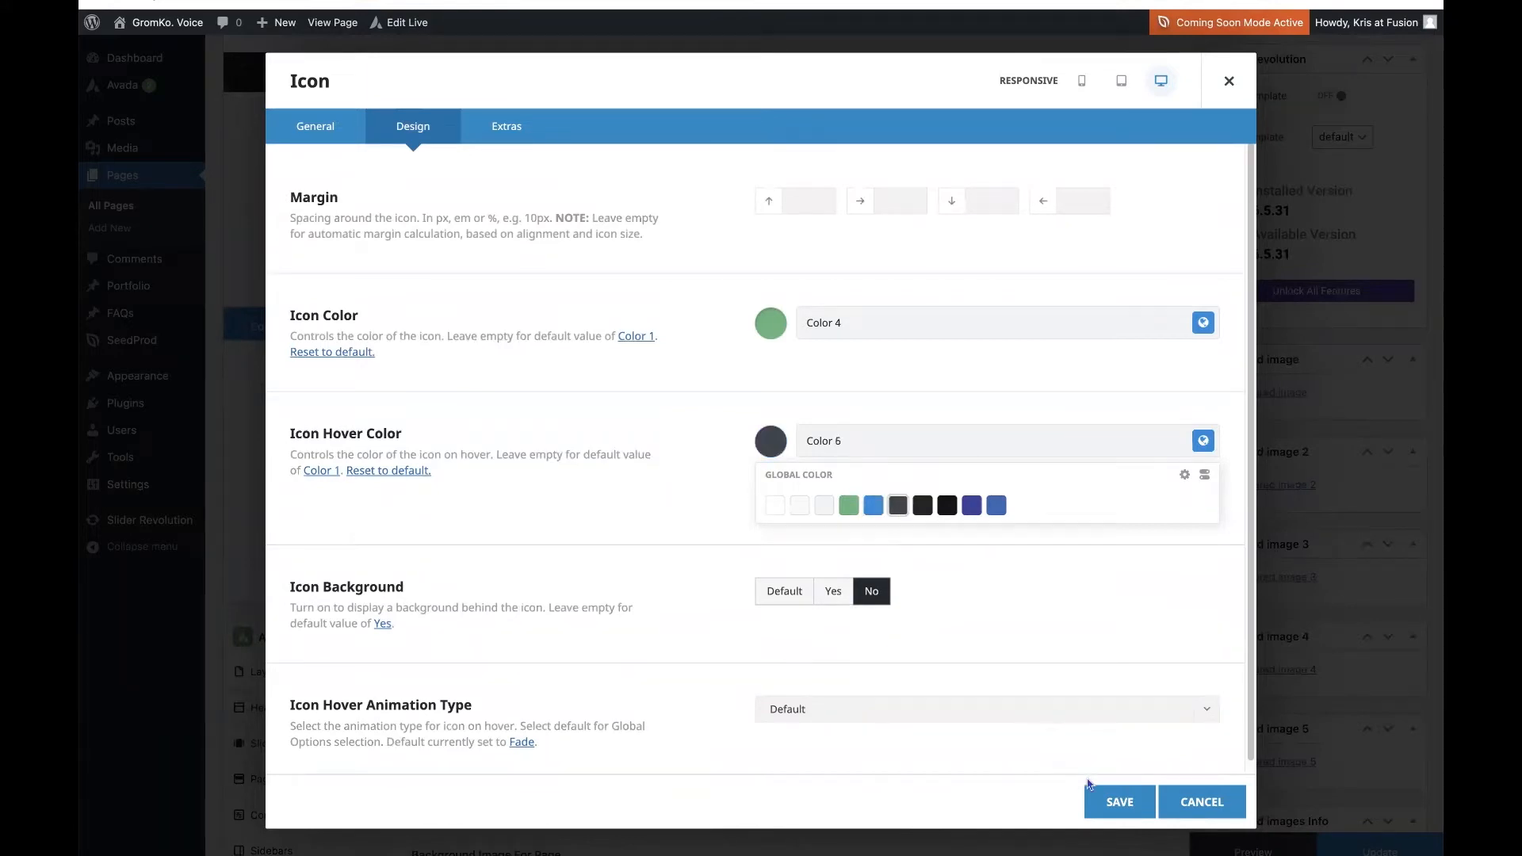
click(1120, 801)
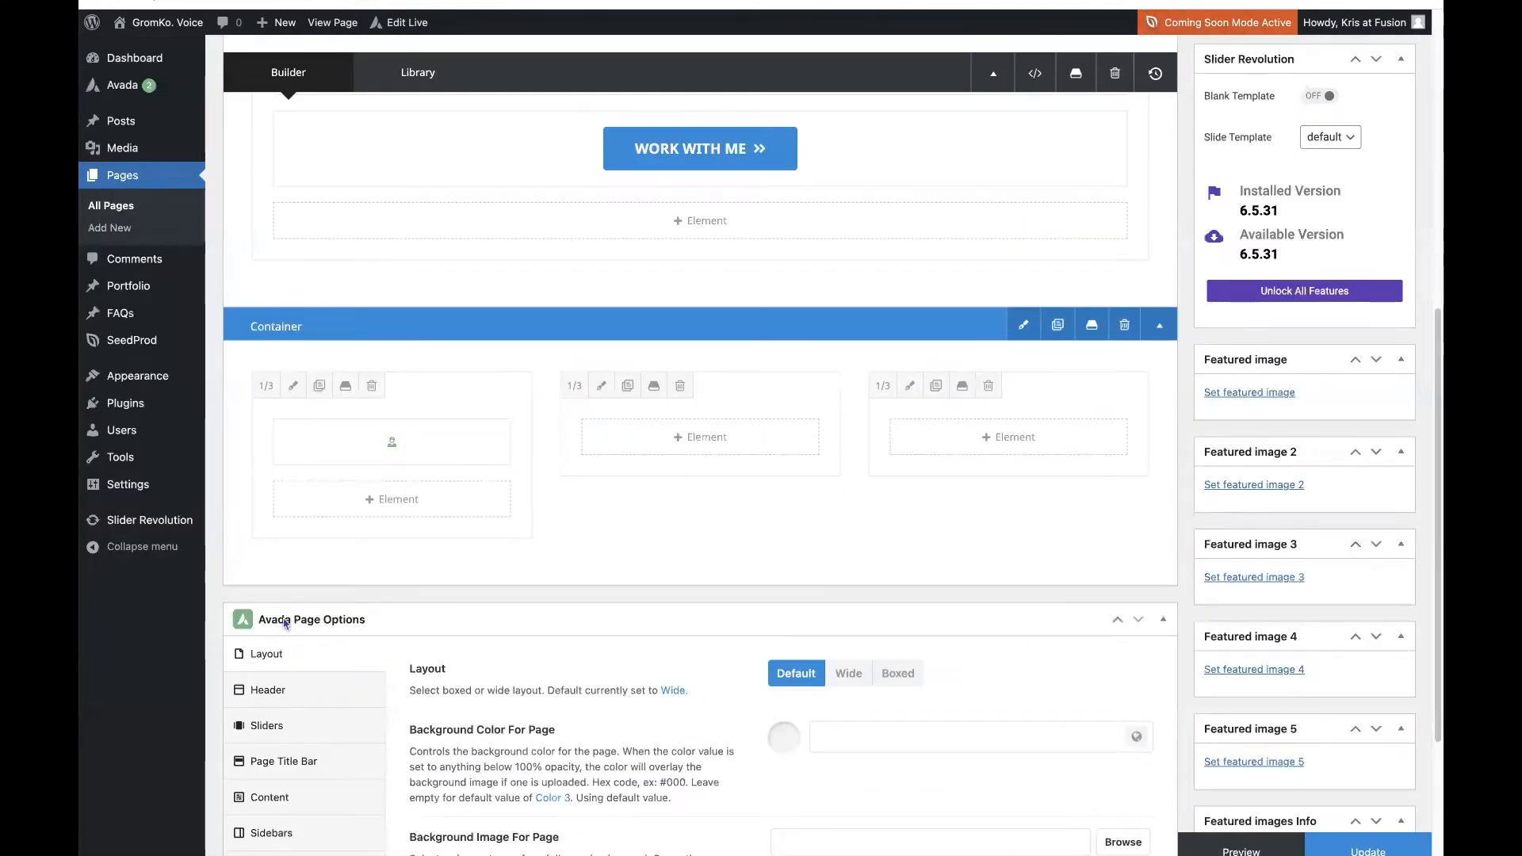
Add a Text Block to the first 1/3 column, cut its placeholder text after "commodo consequat." and save it
click(391, 499)
text(text)
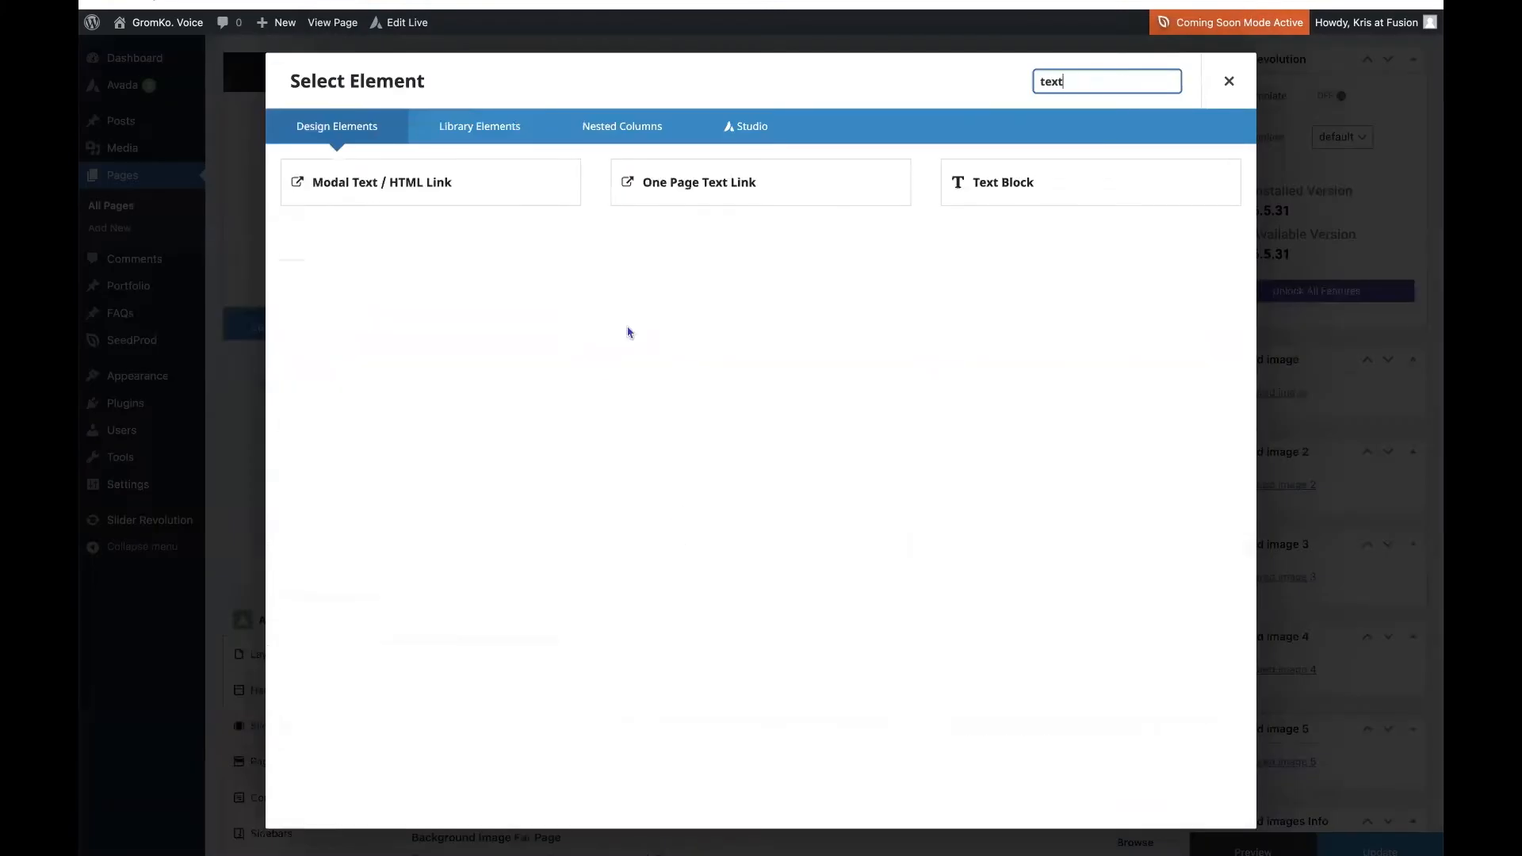
click(1048, 186)
drag(992, 579, 745, 564)
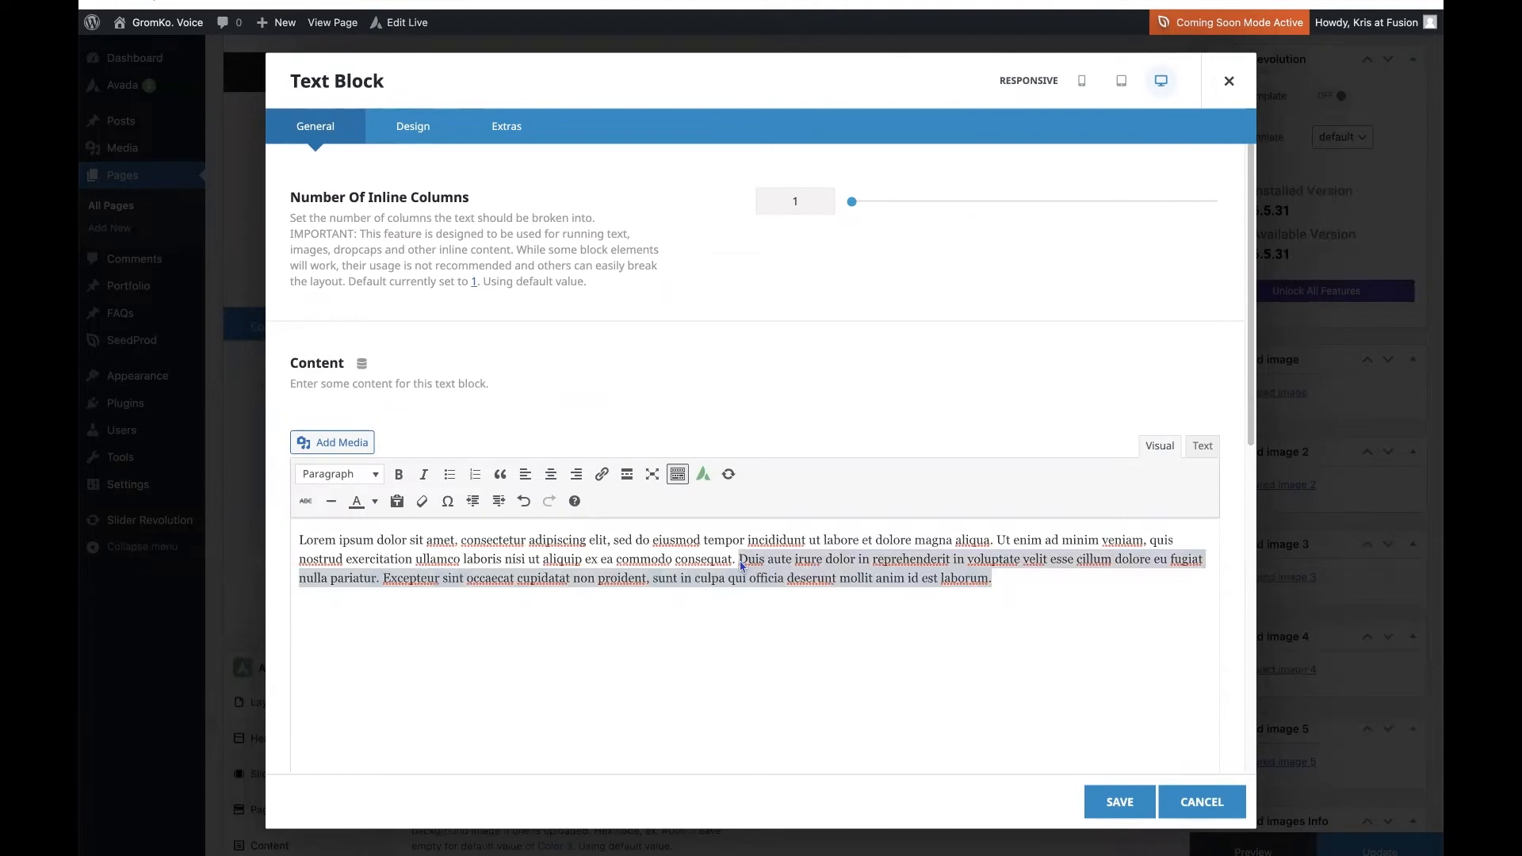
key(BackSpace)
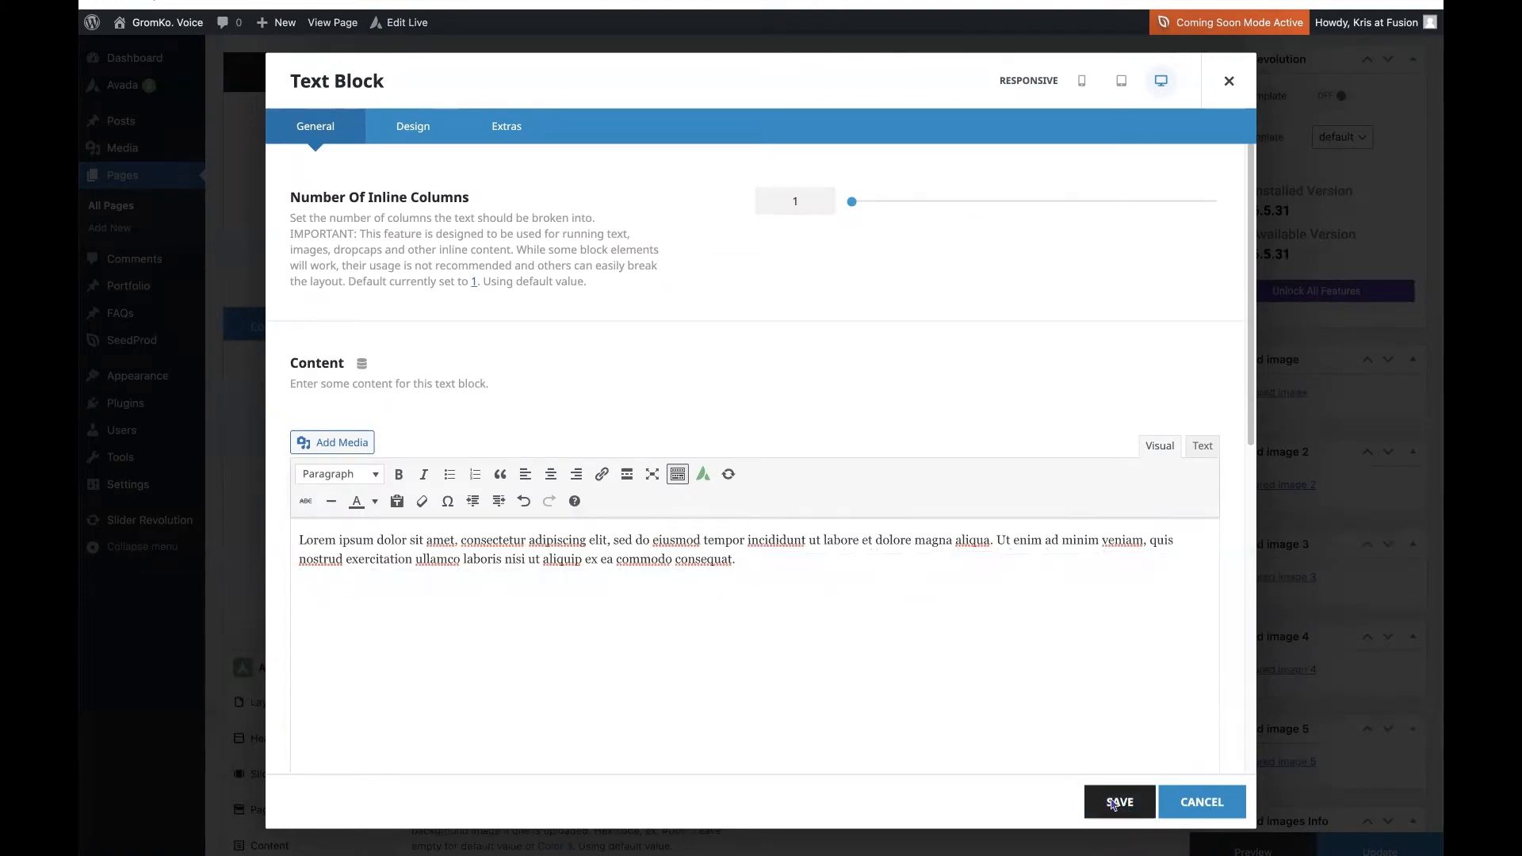
click(1120, 801)
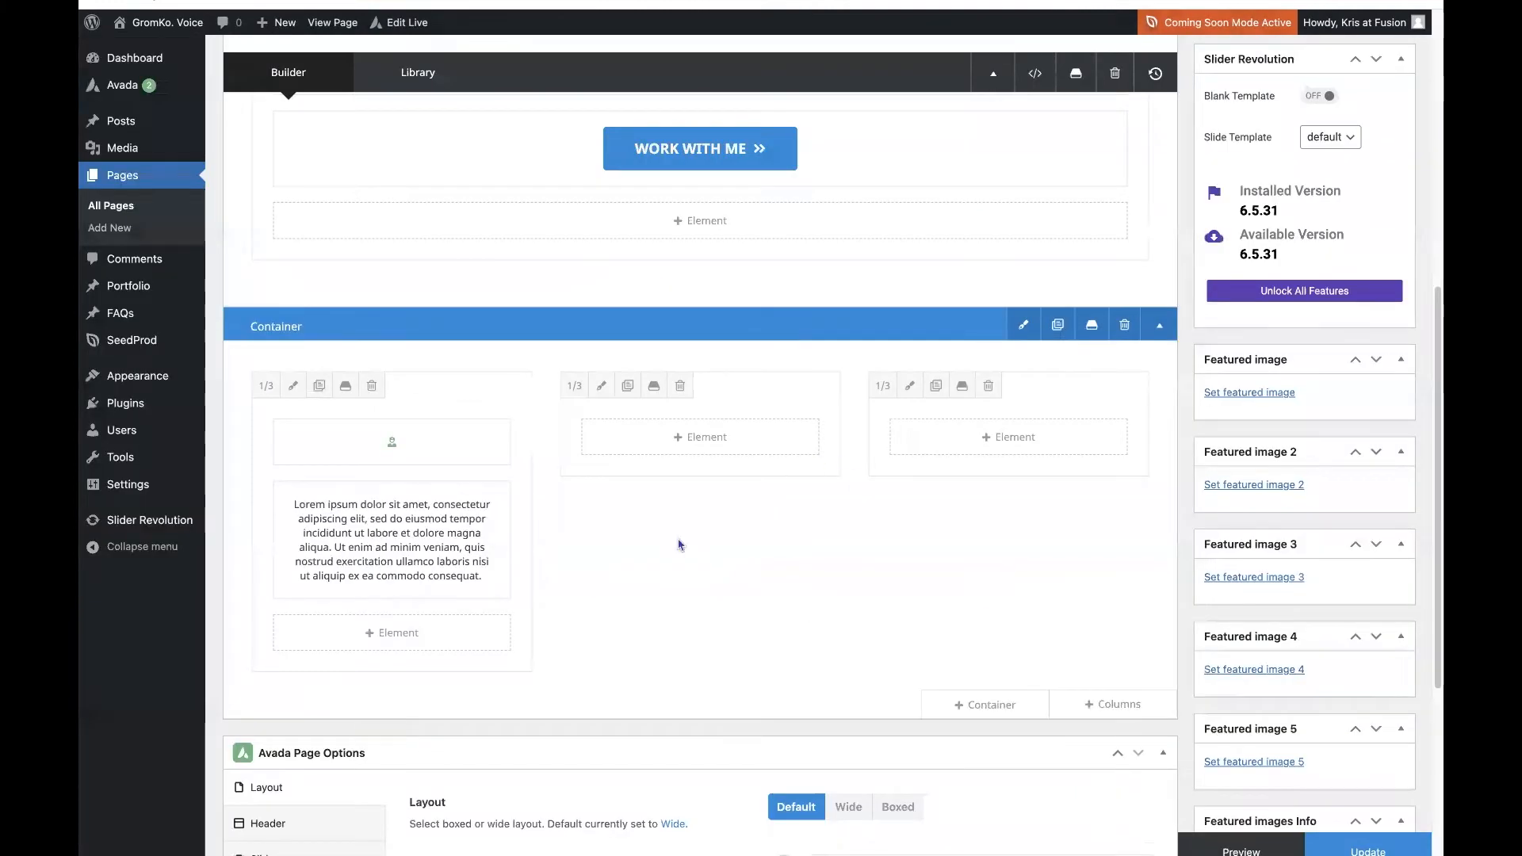
Add a Title element to the first 1/3 column with the text "Providers"
click(387, 638)
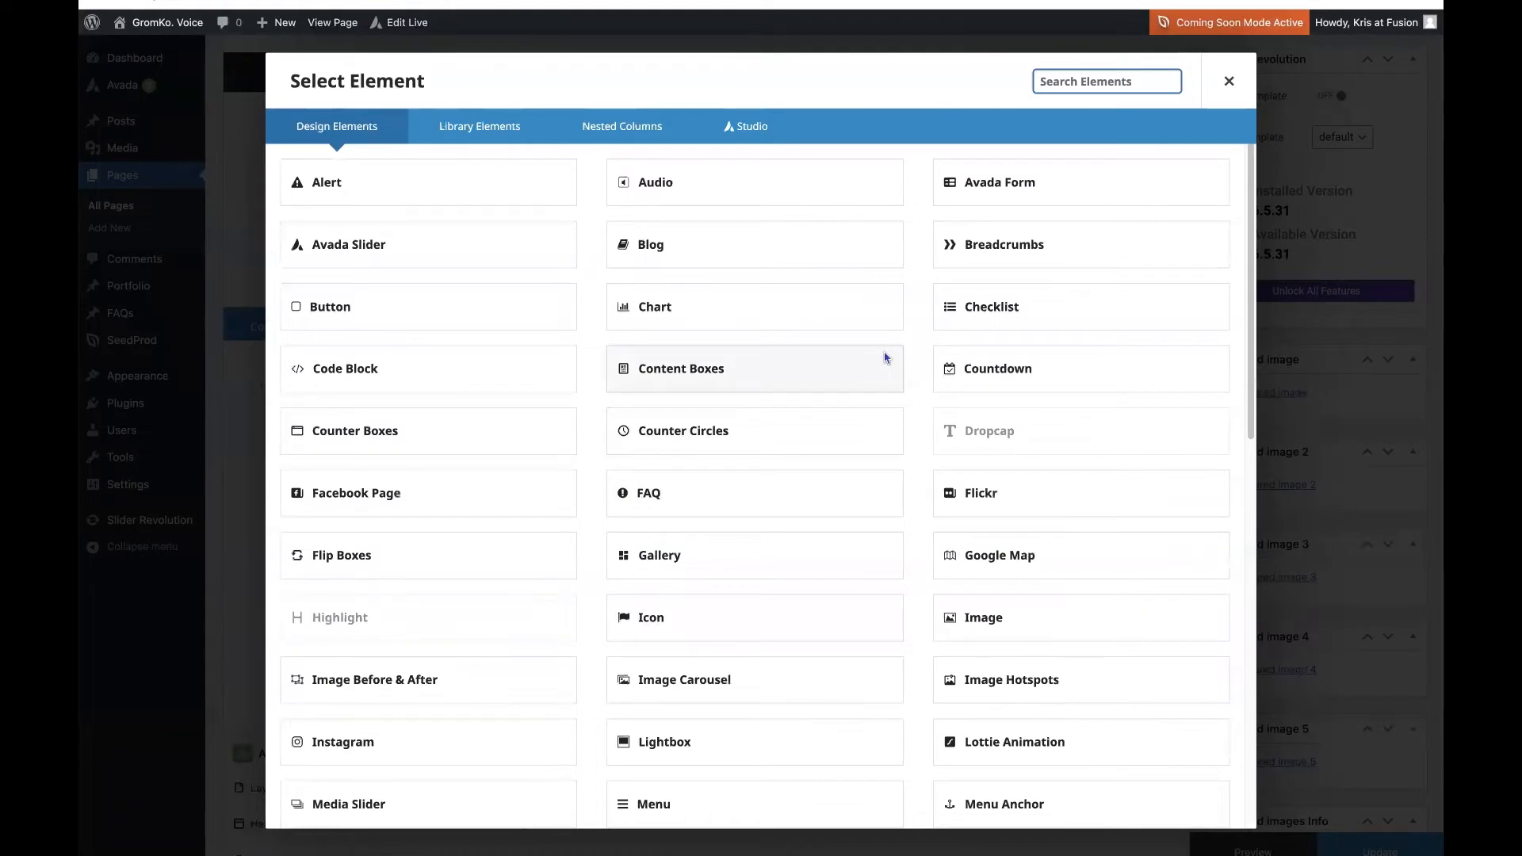
text(title)
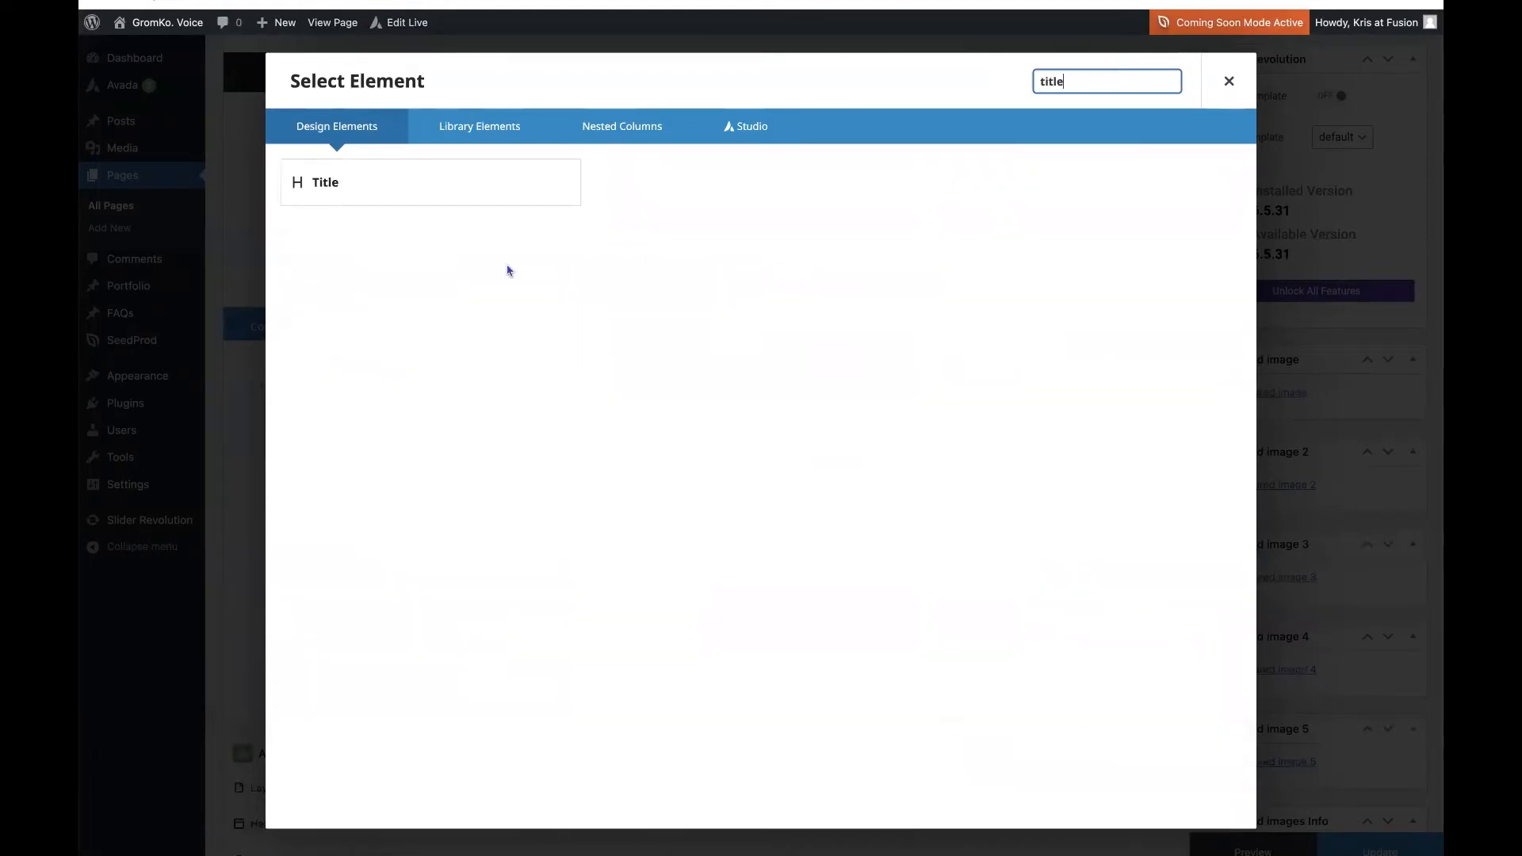
click(388, 189)
click(462, 493)
text(For Providers)
drag(324, 479, 252, 478)
key(BackSpace)
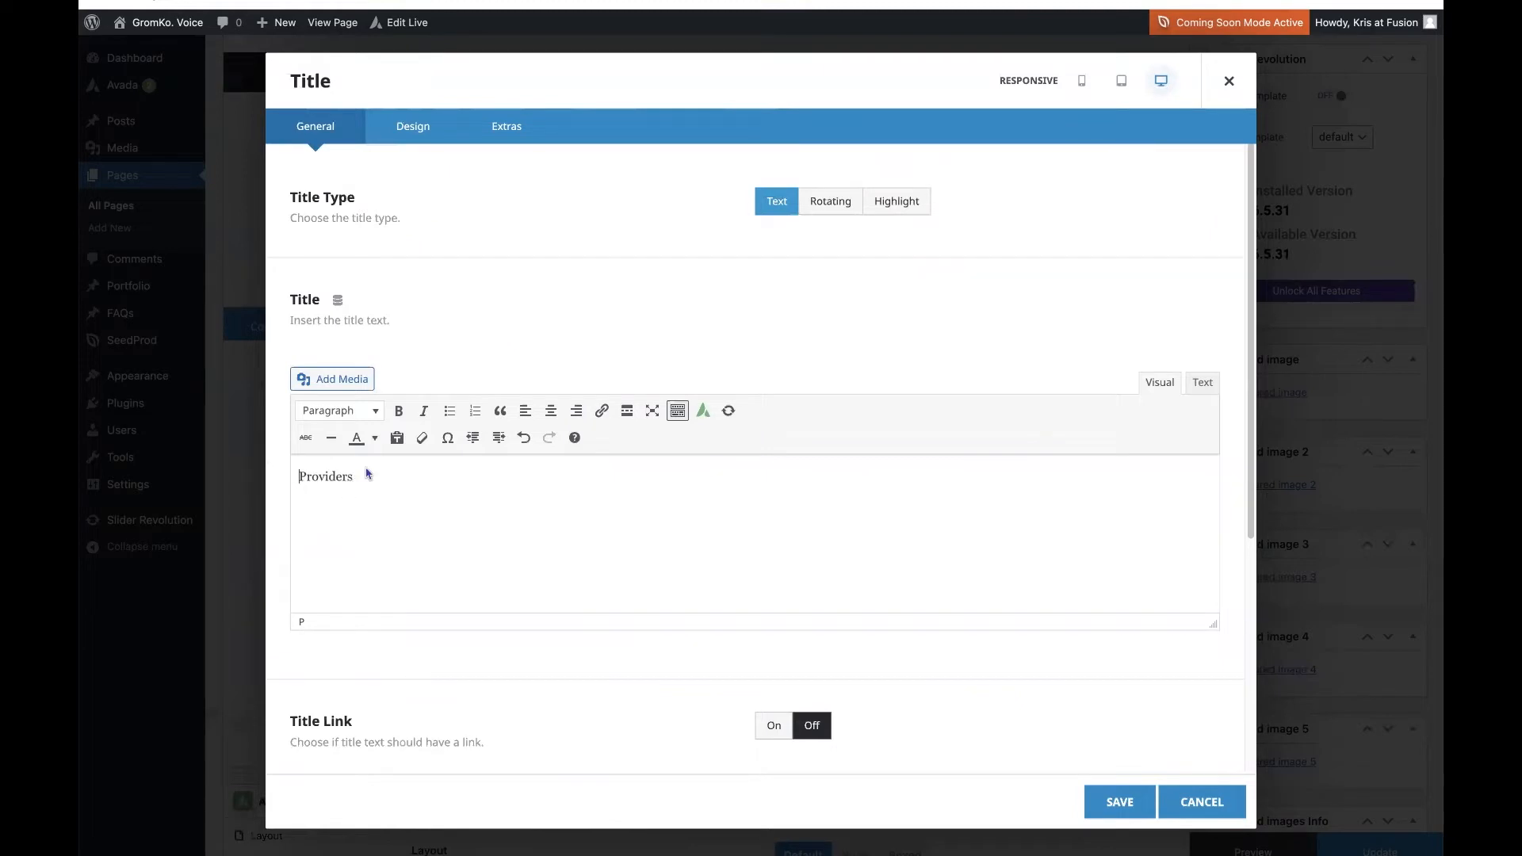
Set the Providers title's font colour to Logo Dark Blue, save it and move it above the text block
click(413, 126)
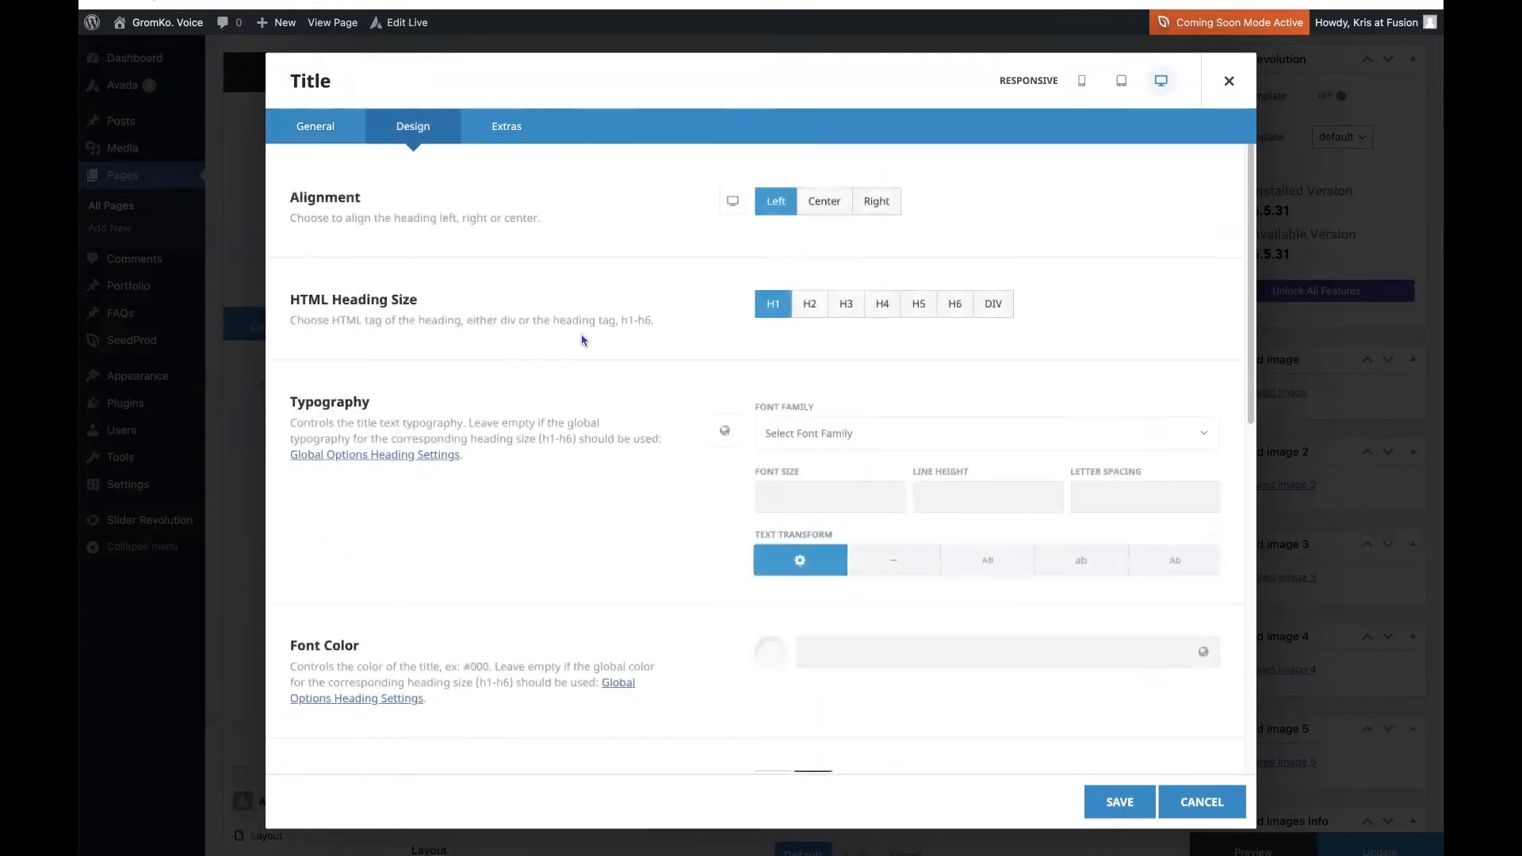
scroll(603, 356, down, 3)
scroll(615, 364, down, 1)
click(1202, 425)
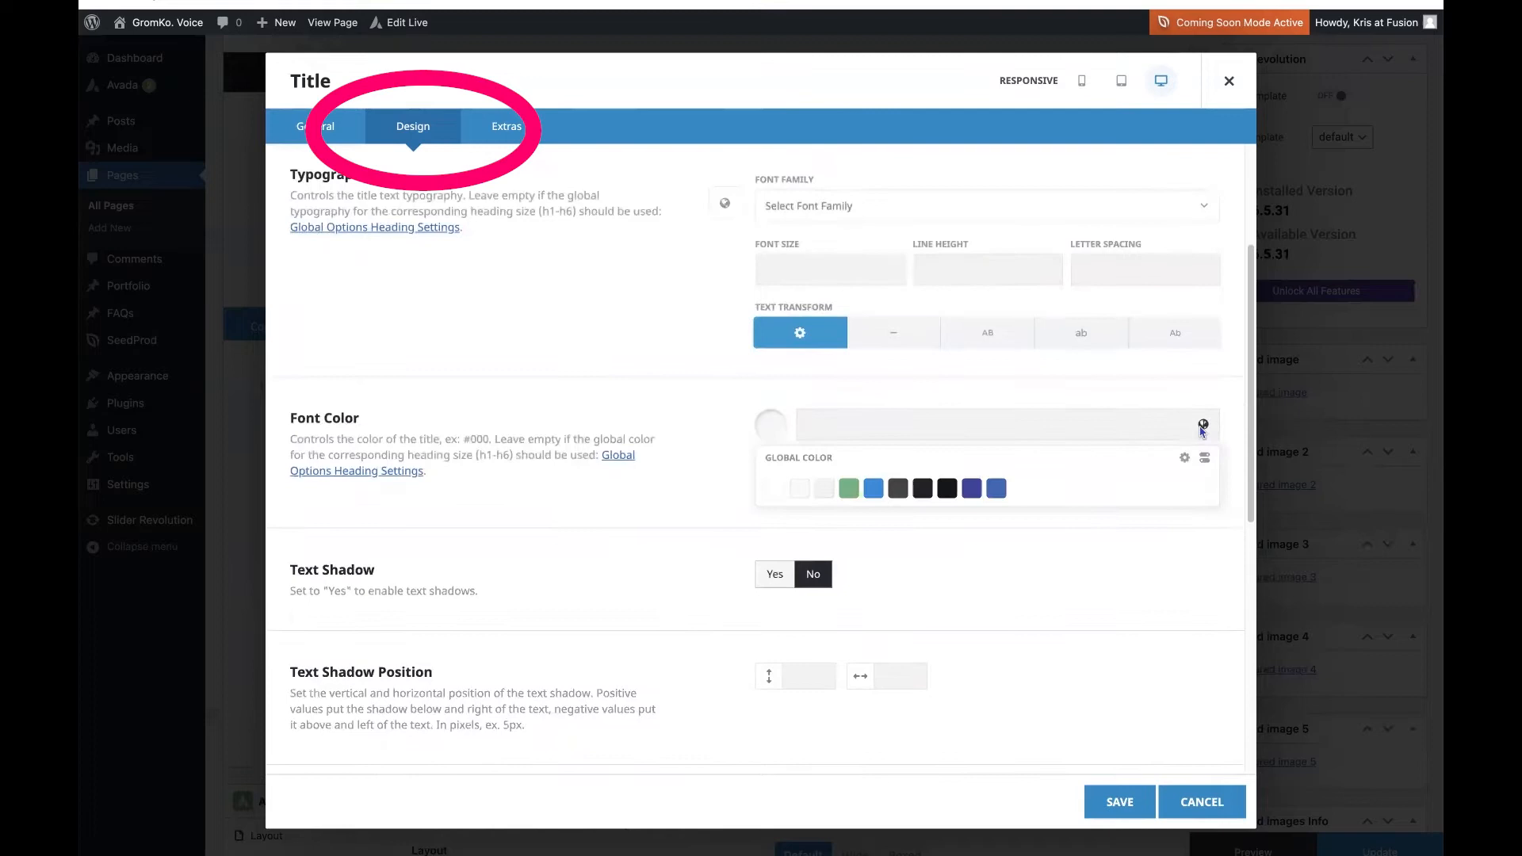
click(997, 492)
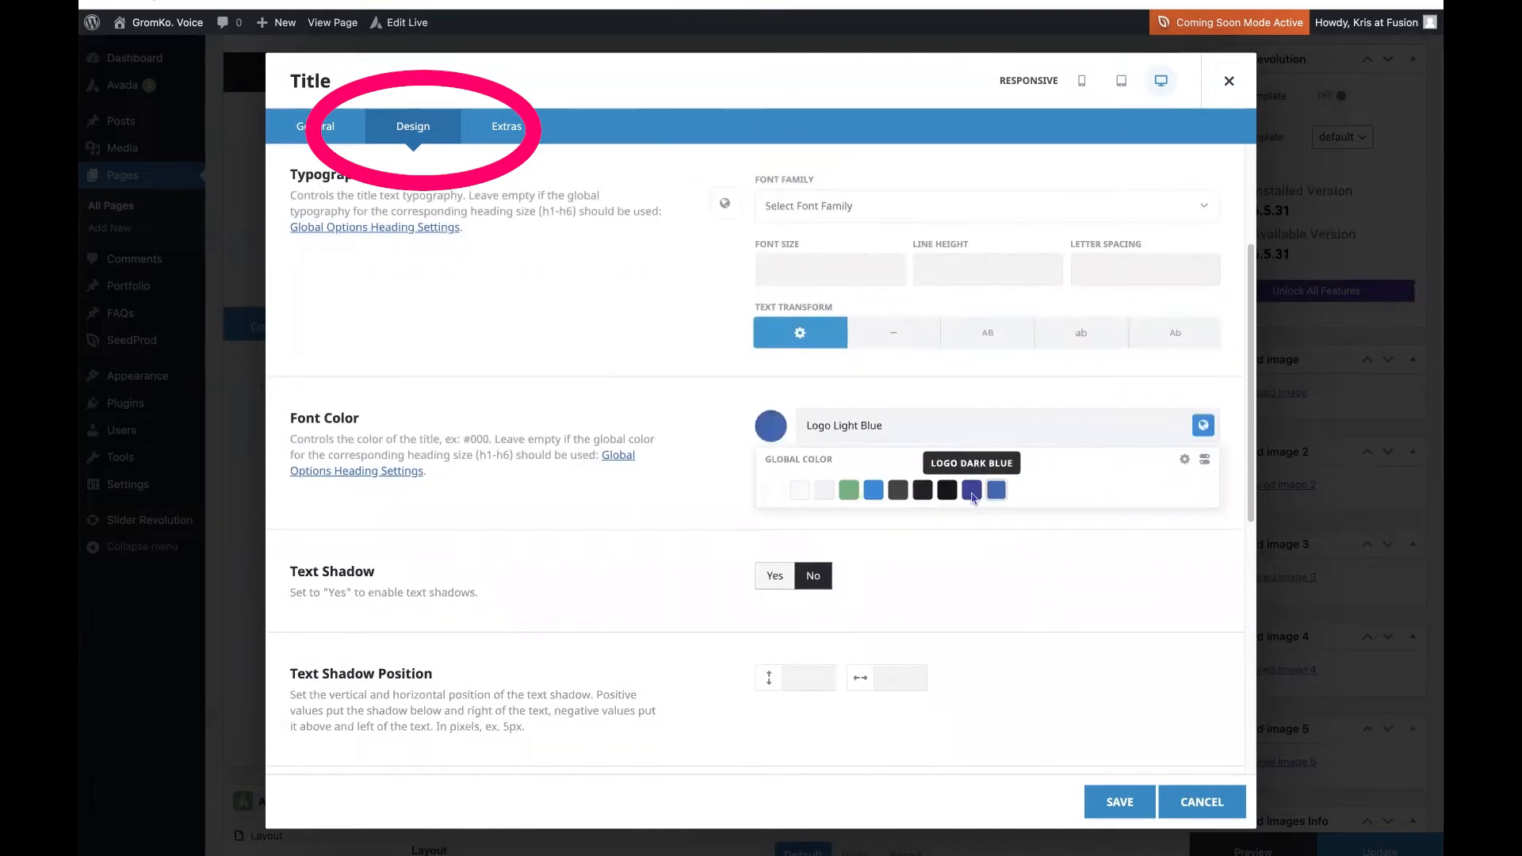
click(971, 490)
click(1117, 802)
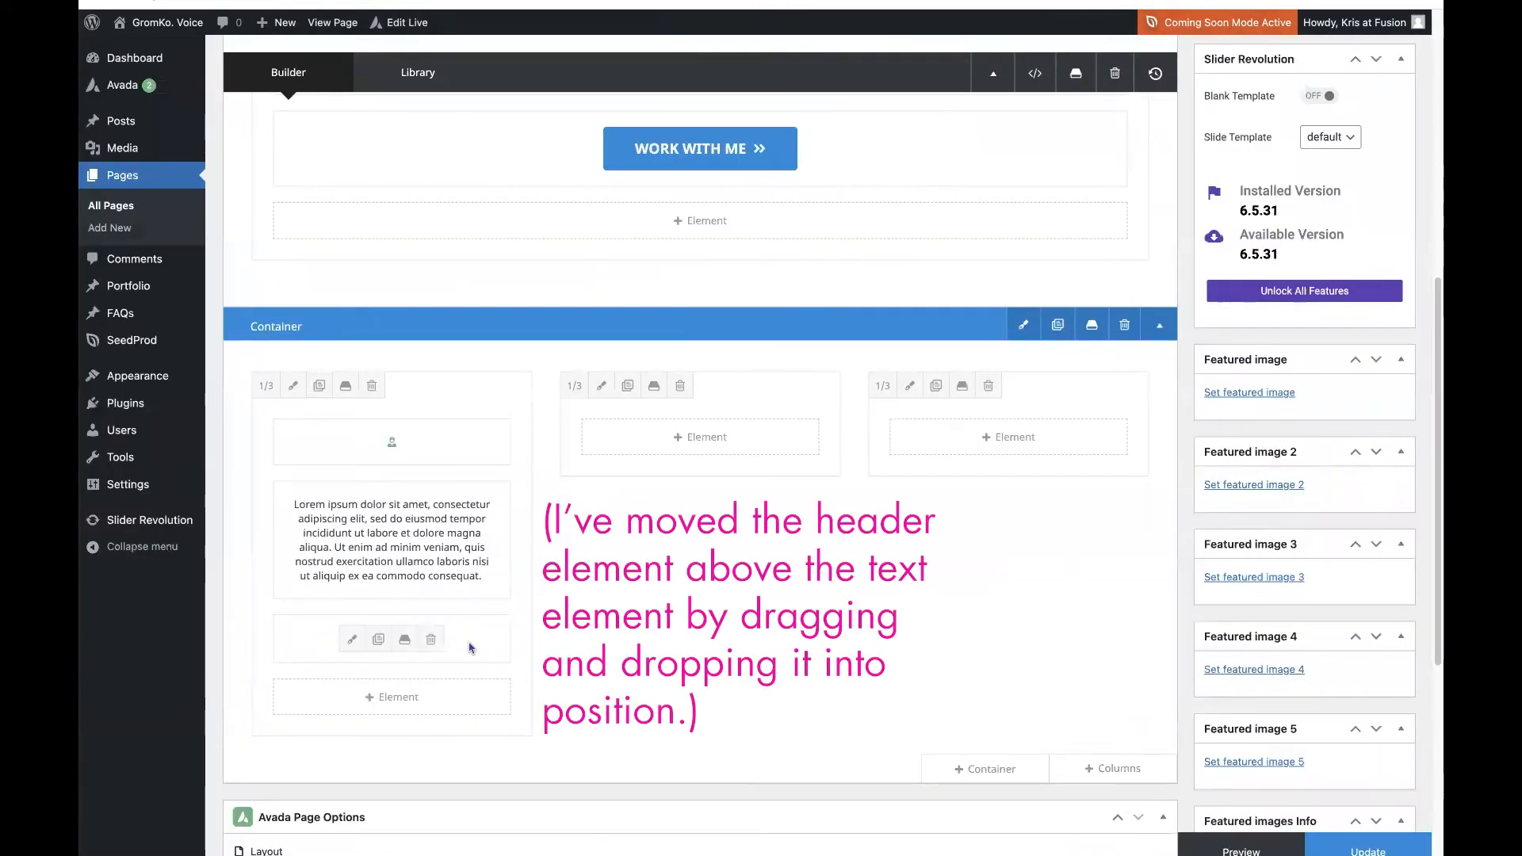
drag(484, 640, 468, 493)
Add a Separator element to the first 1/3 column and set its style to Single Border Dotted
scroll(974, 594, down, 1)
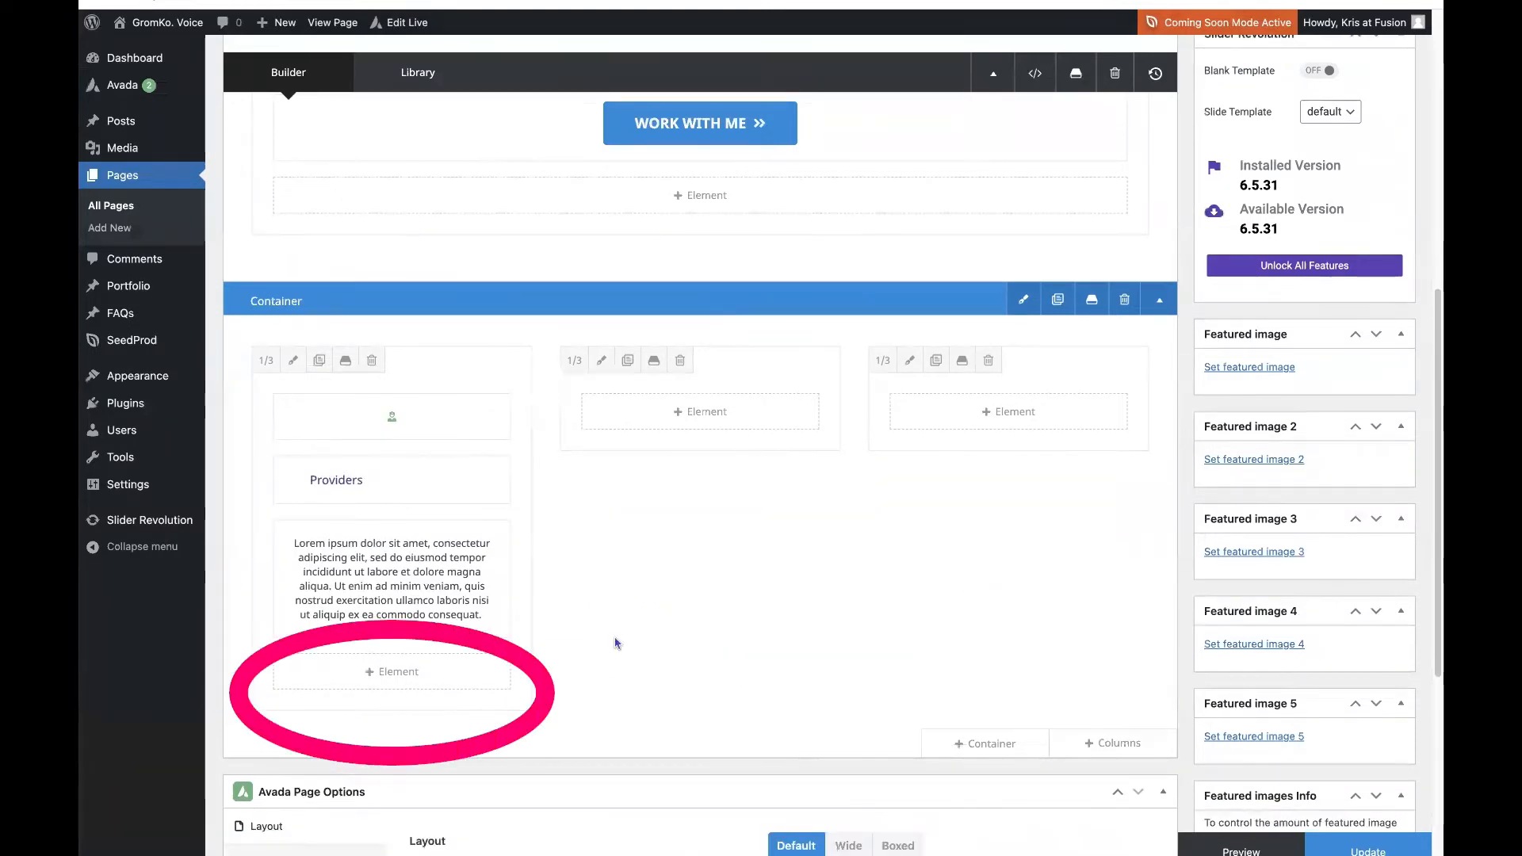
click(387, 671)
text(divi)
key(BackSpace)
key(BackSpace)
key(BackSpace)
text(sepa)
click(704, 198)
click(824, 212)
click(846, 344)
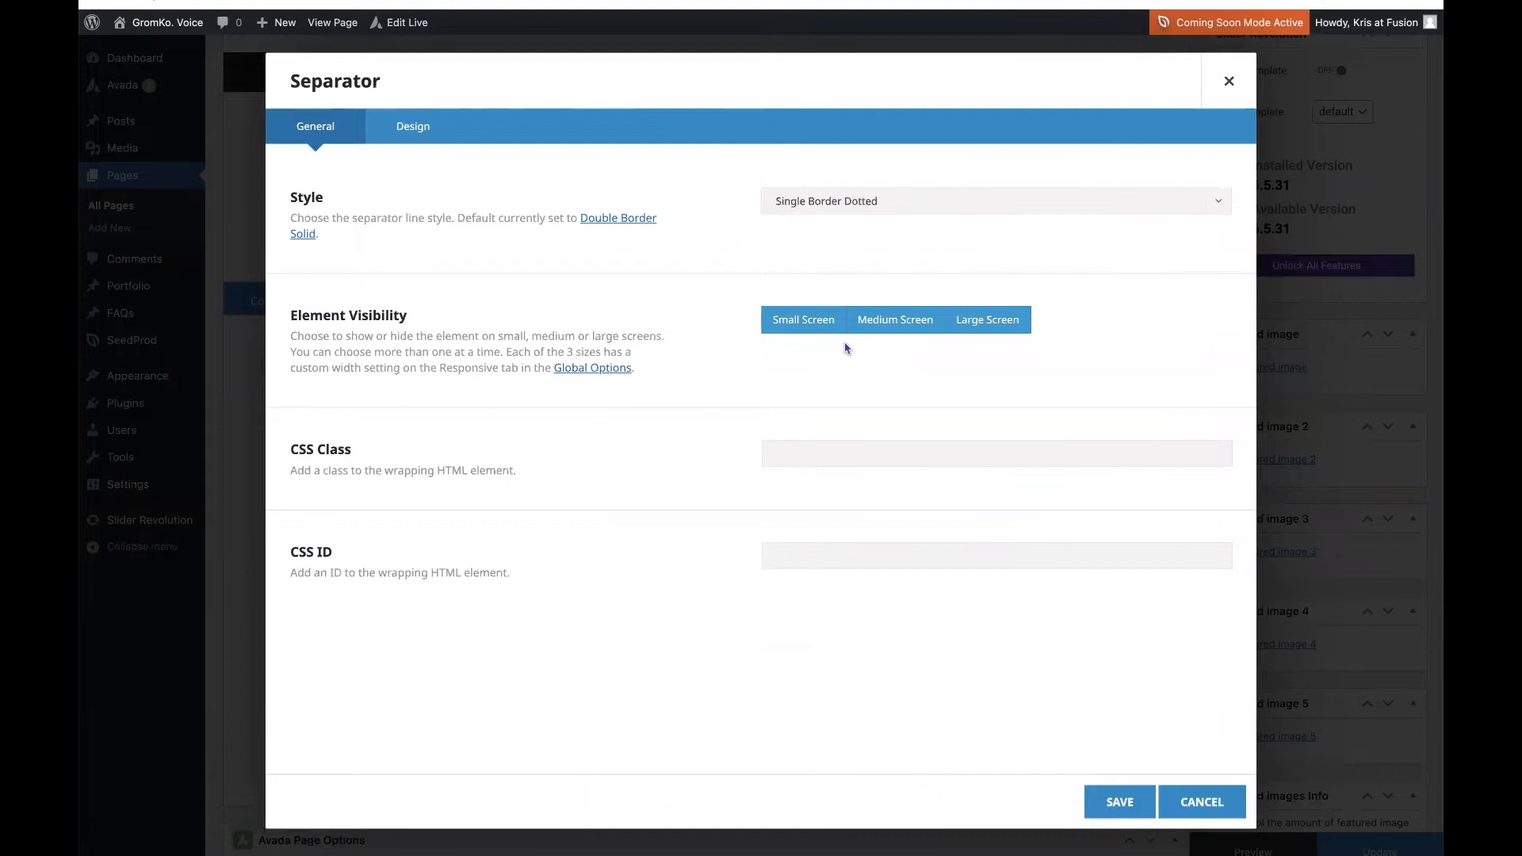
Set the separator's border size to 2 pixels and its width to 50%
click(414, 133)
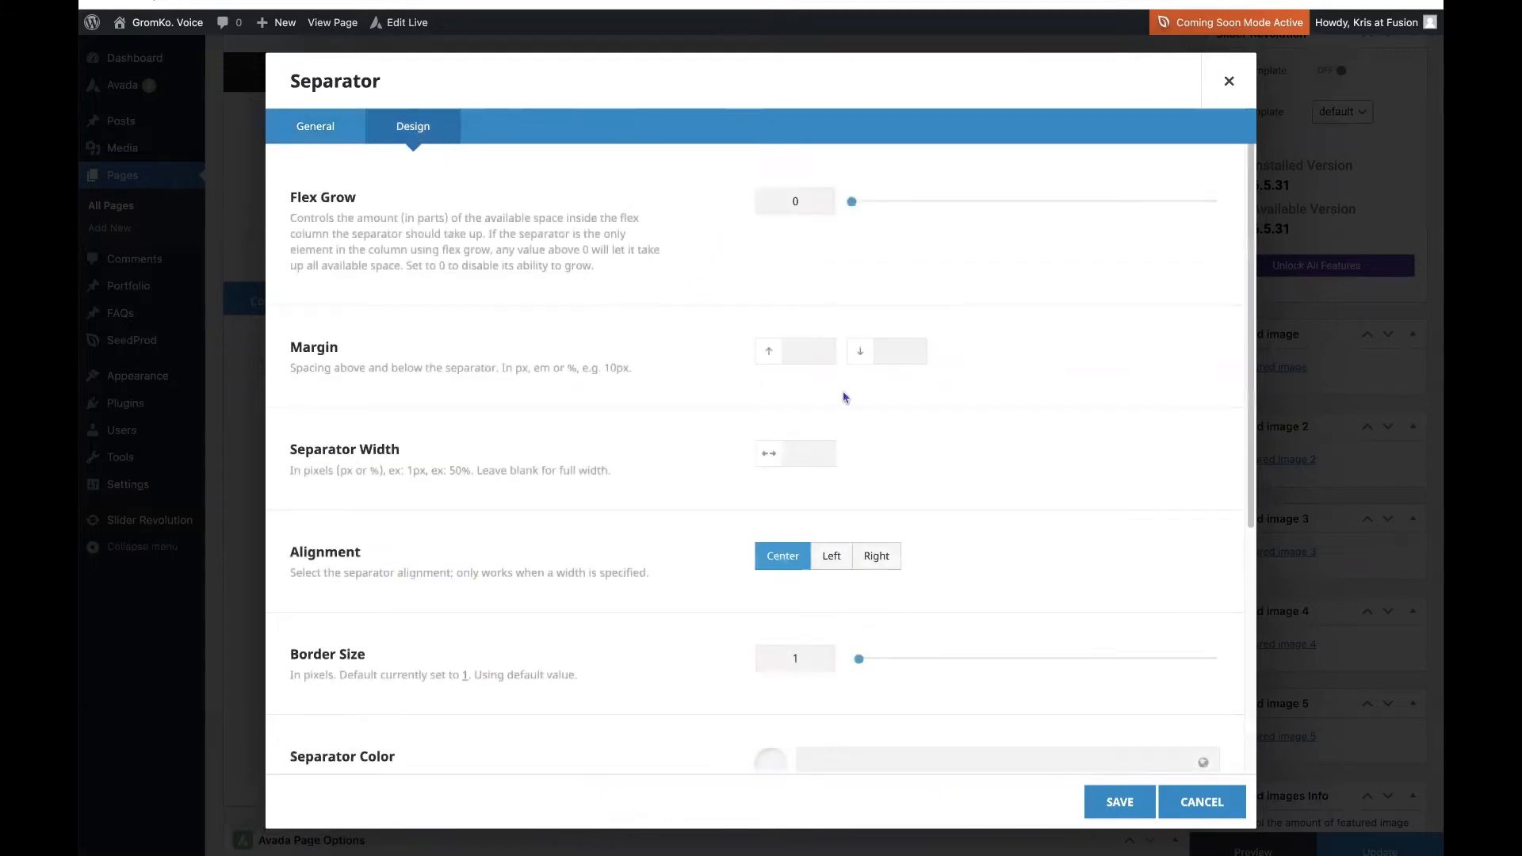
scroll(793, 367, down, 3)
drag(799, 503, 742, 501)
text(2)
click(809, 307)
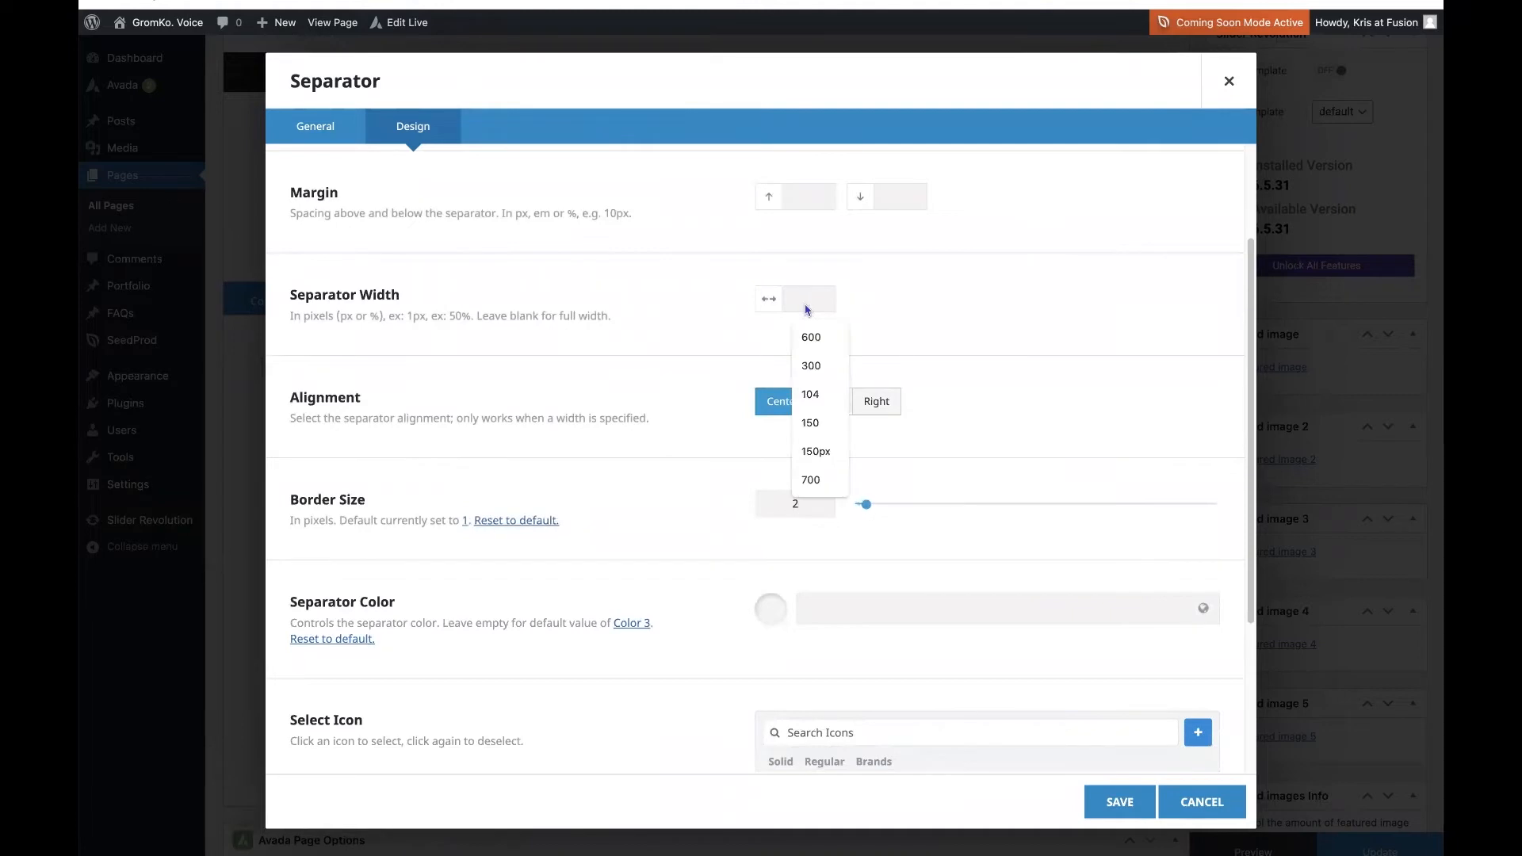
text(50%)
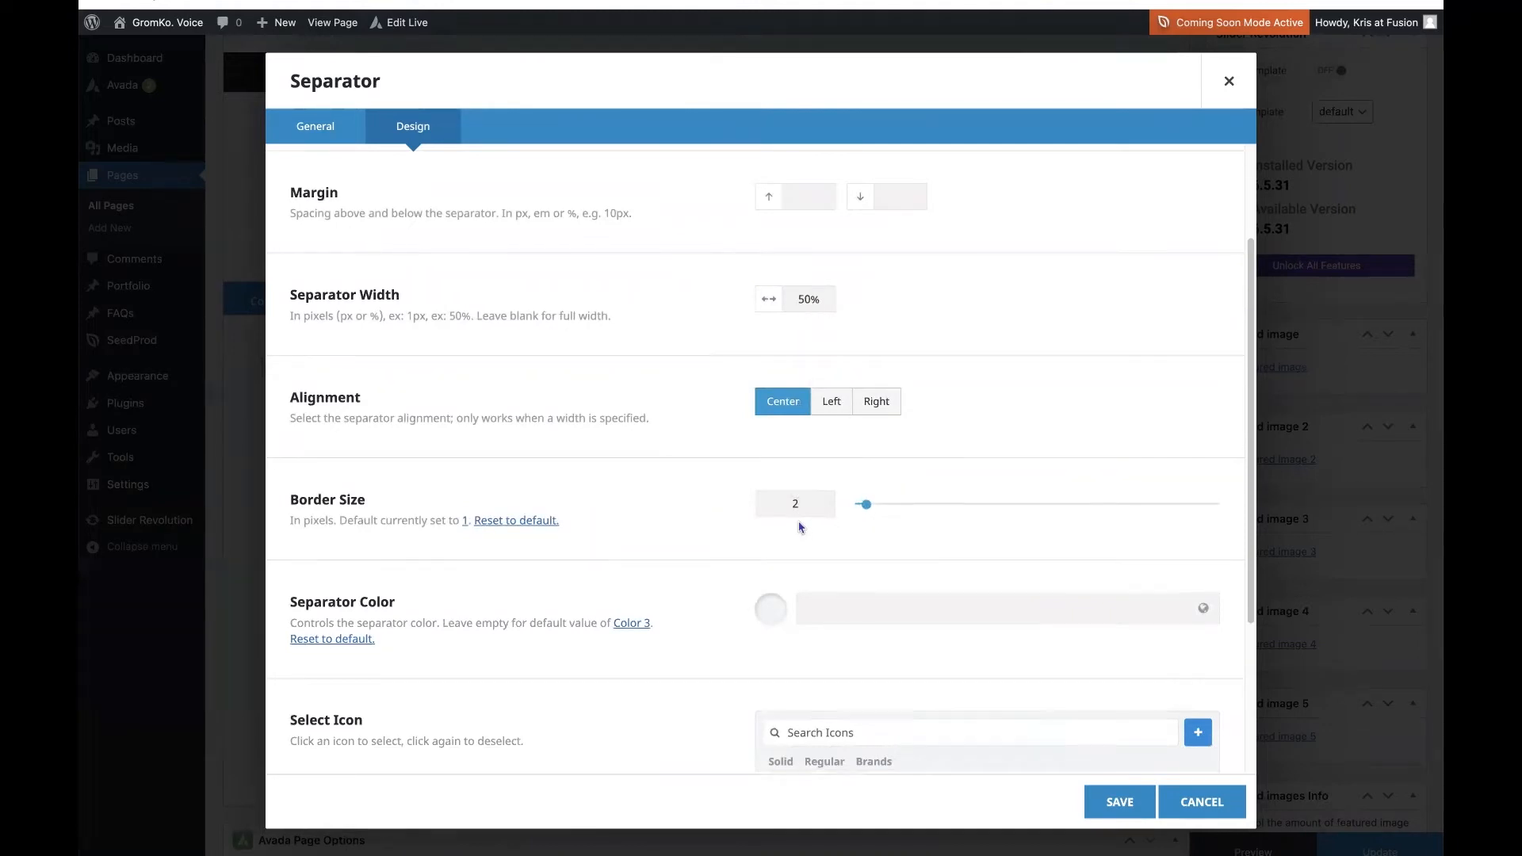
Set the separator's colour to Color 5 and save the separator
scroll(801, 528, down, 1)
click(1203, 553)
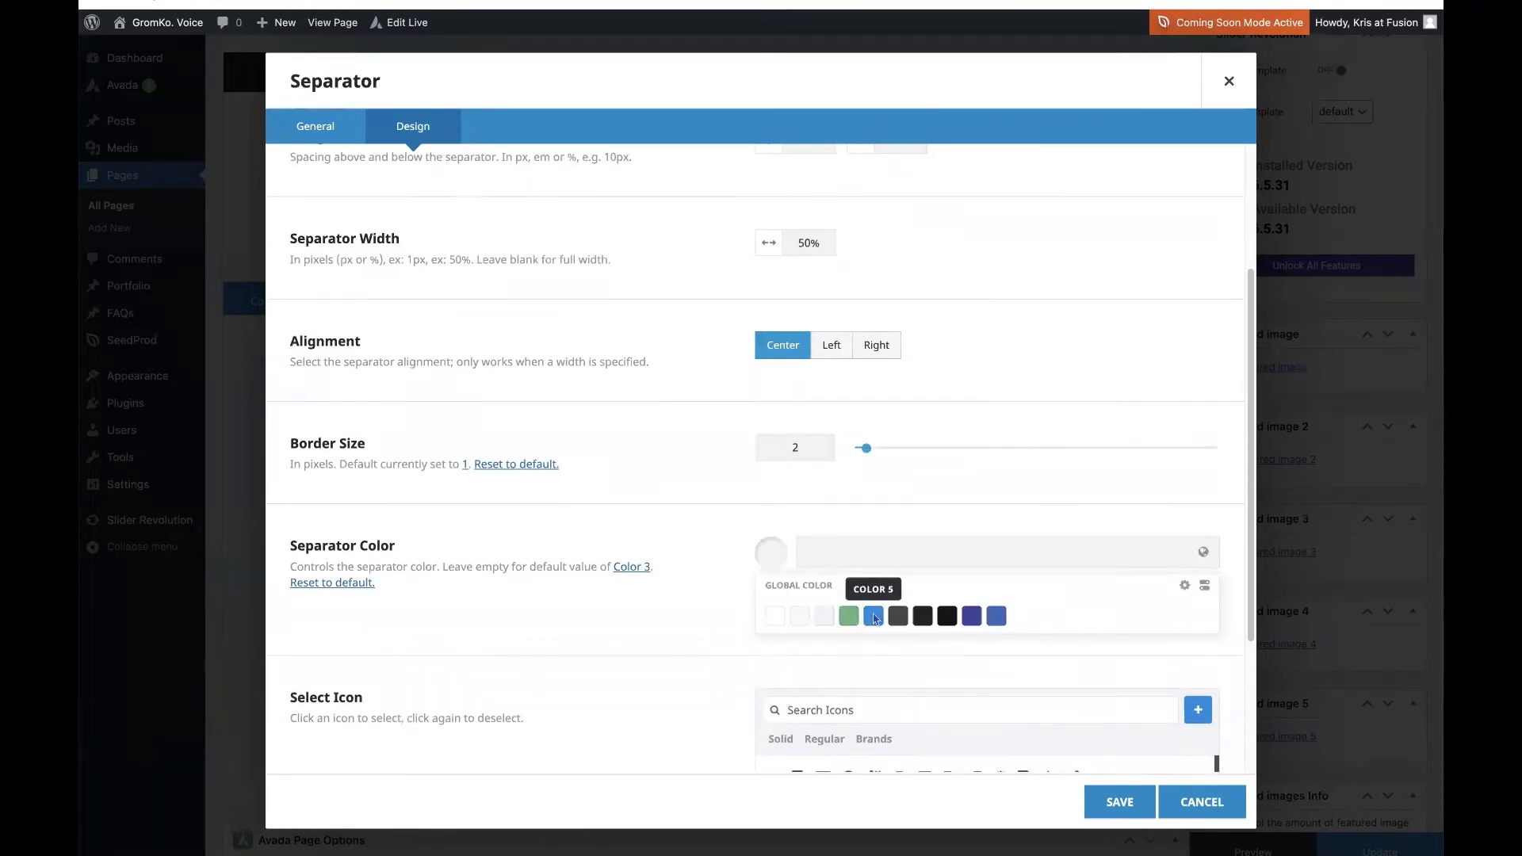
click(874, 618)
click(1112, 802)
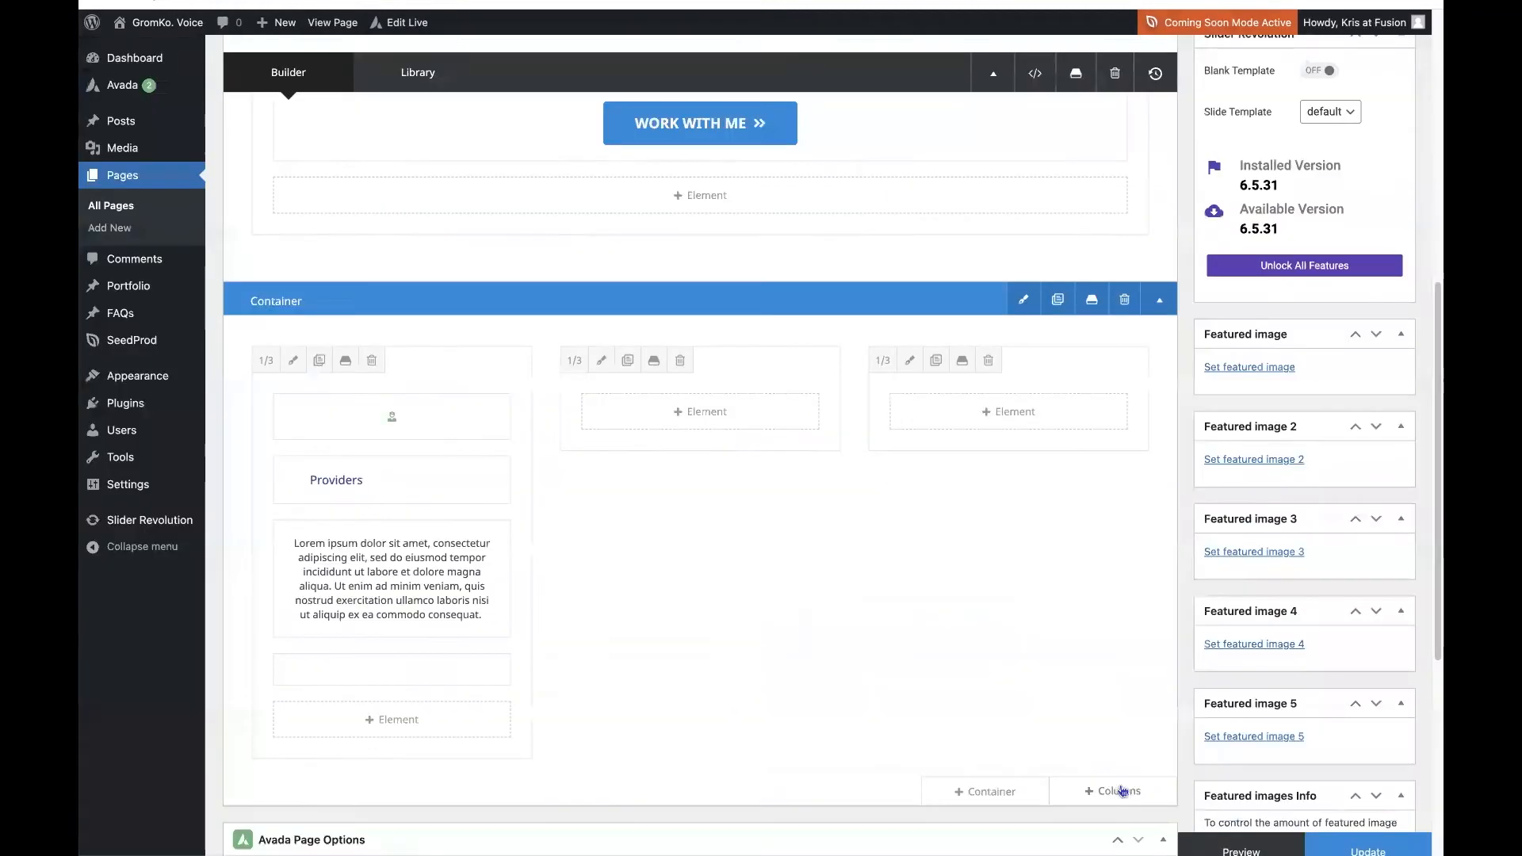
Move the separator between the Providers title and the text block, and check the layout on the live page
scroll(972, 592, down, 1)
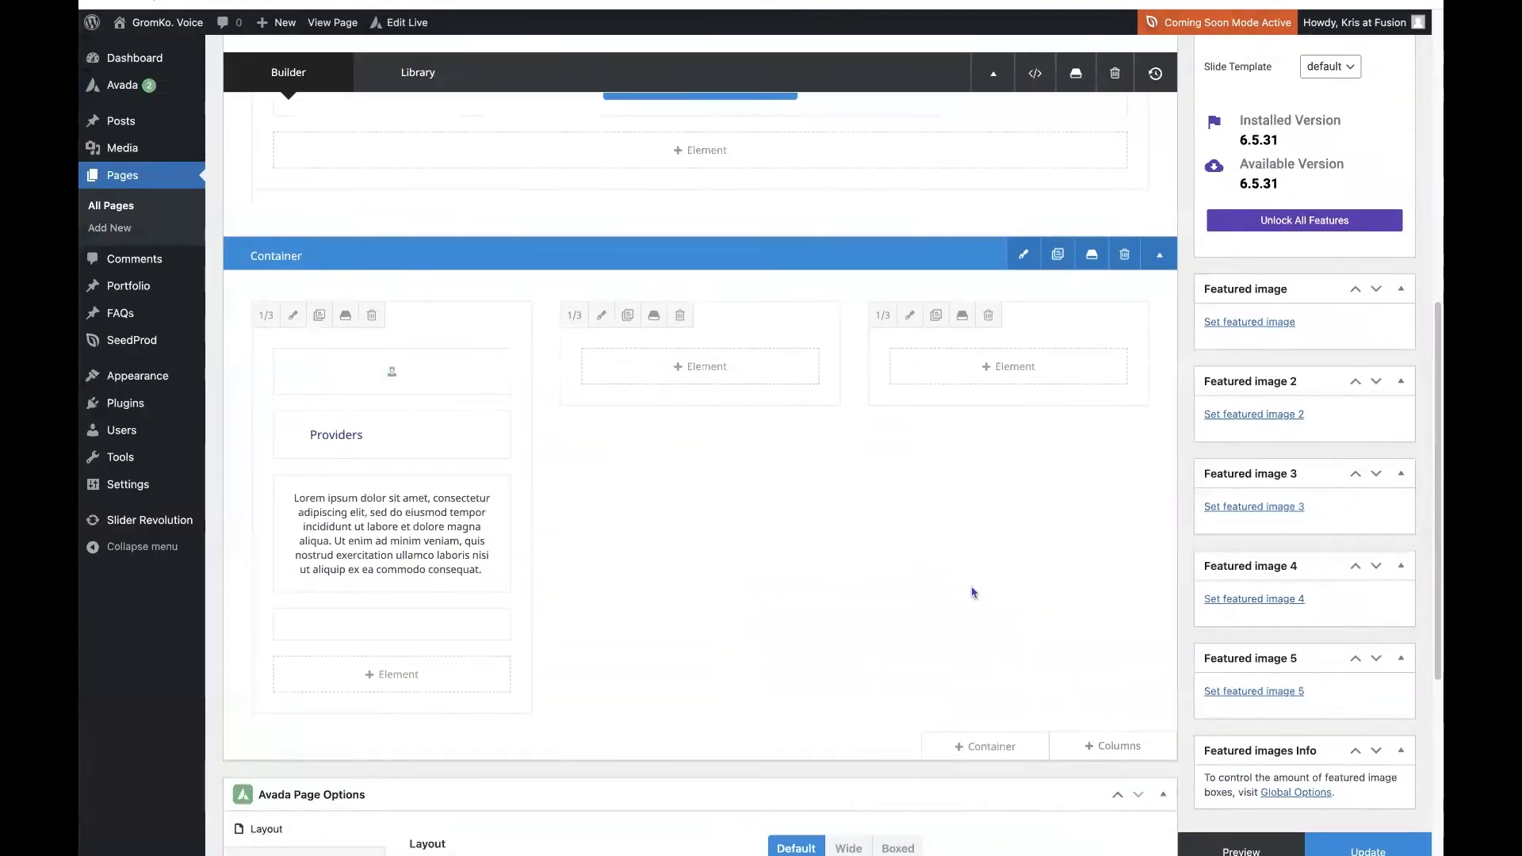
scroll(972, 592, down, 1)
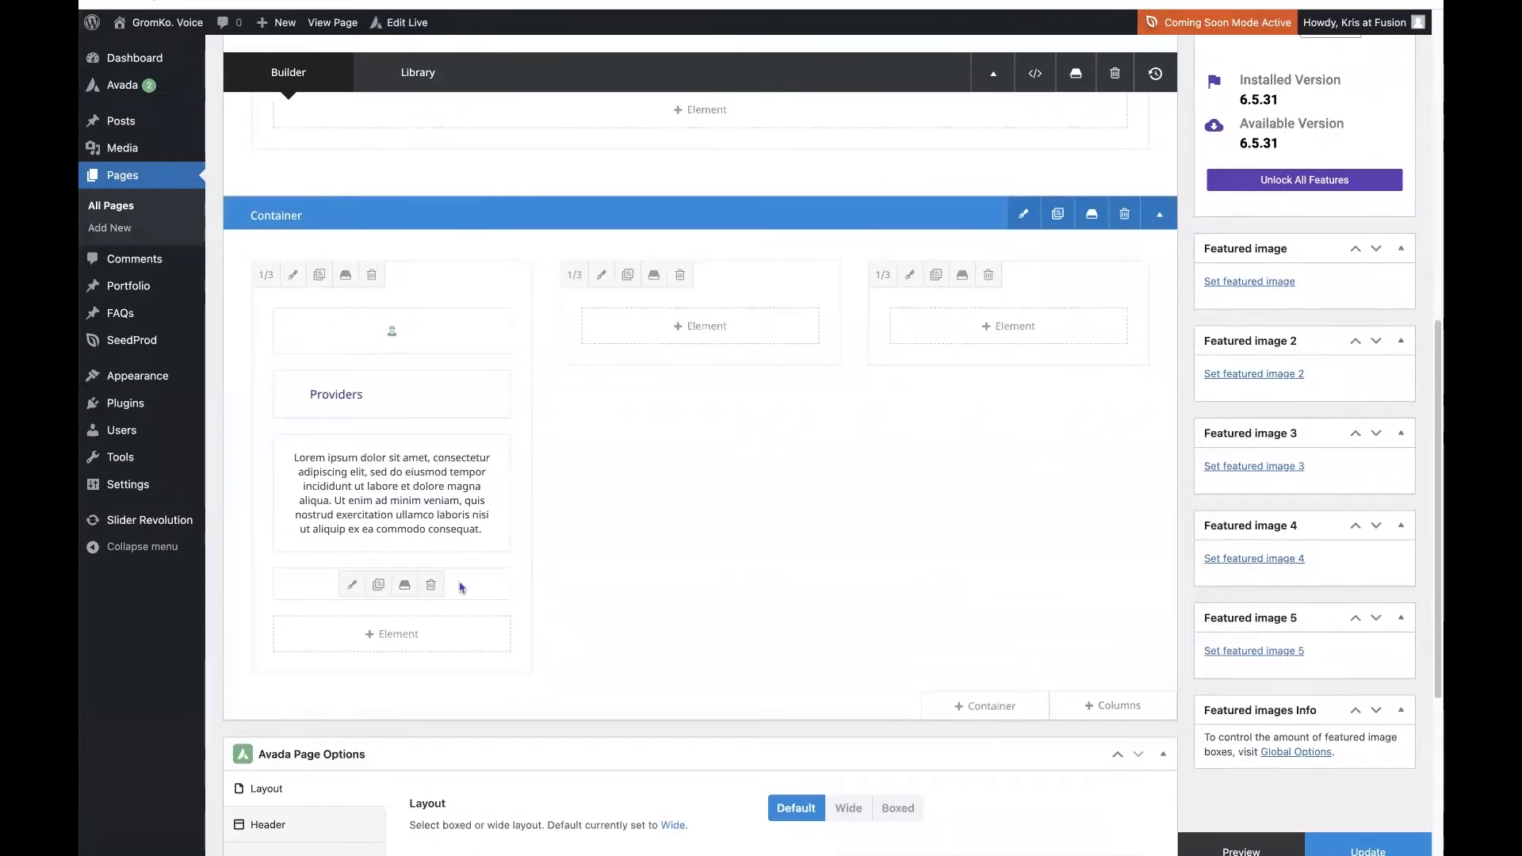
drag(458, 584, 451, 445)
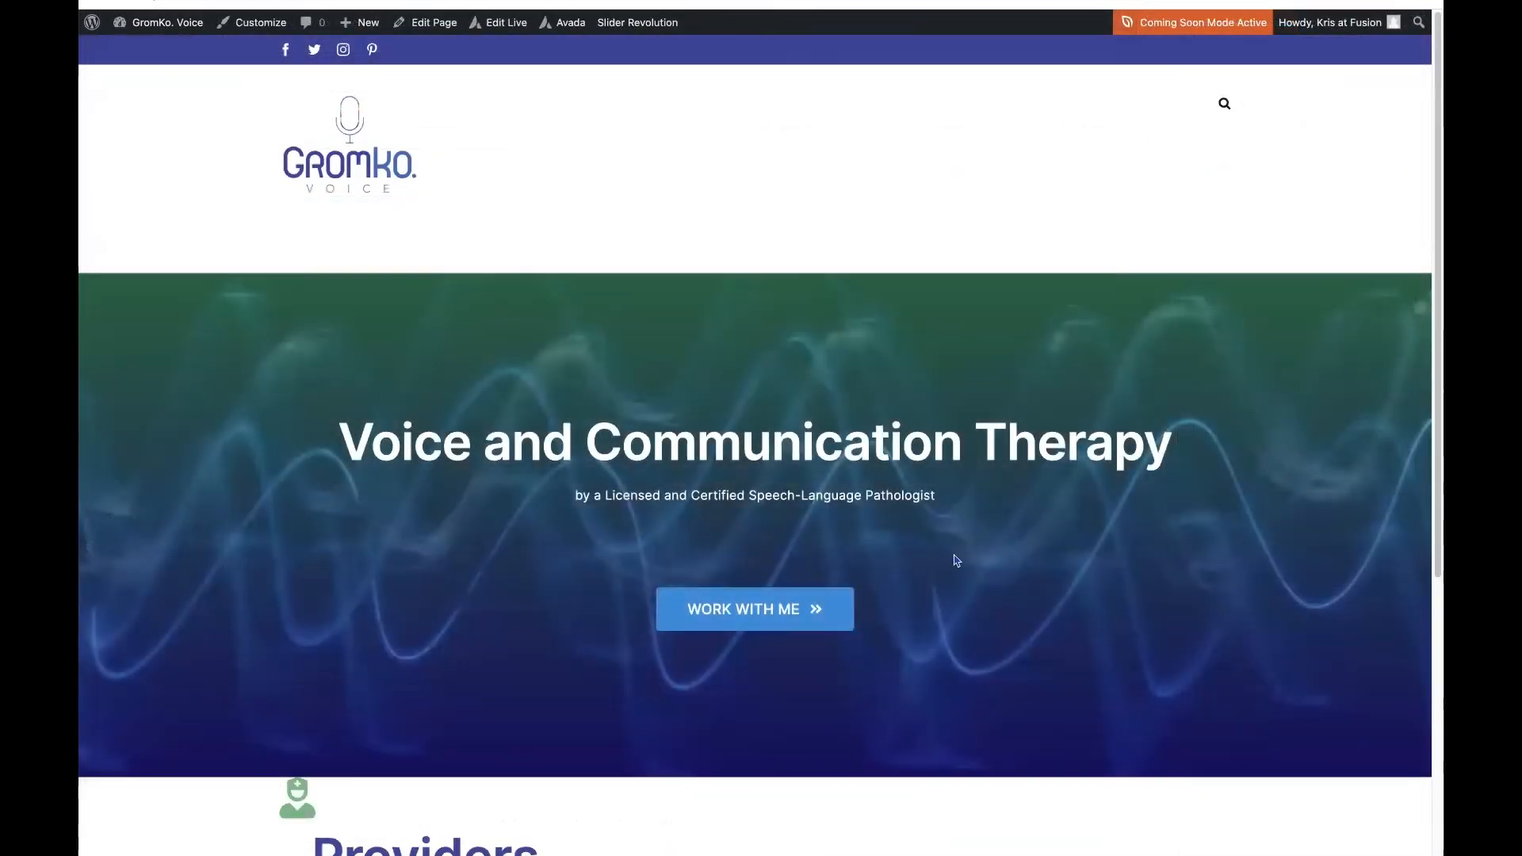
scroll(955, 560, down, 3)
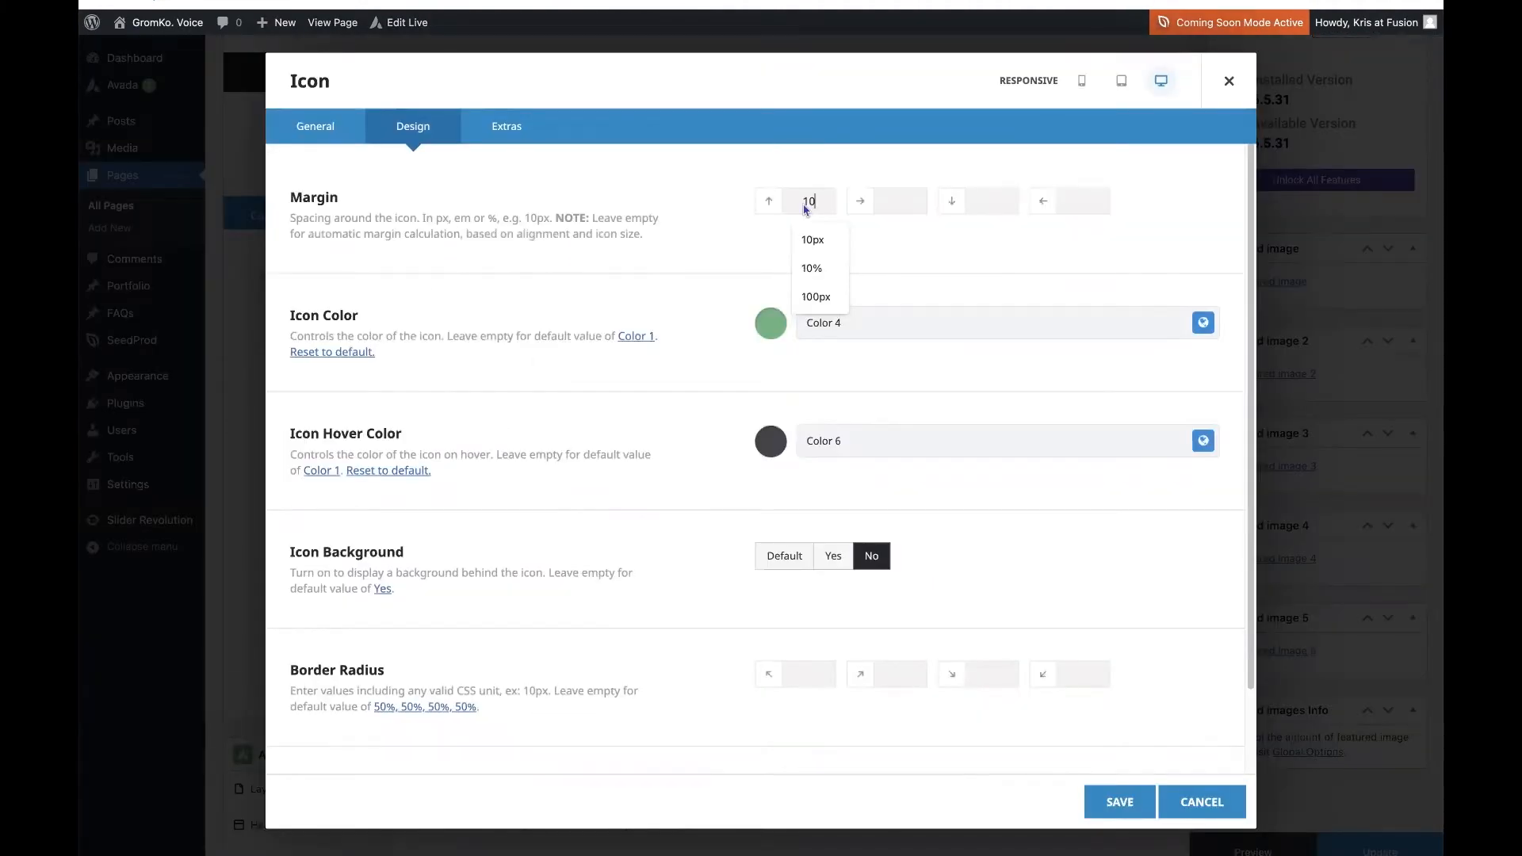
Set the doctor icon's top margin to 10% and its size to 42 pixels, and check the live page
text(%)
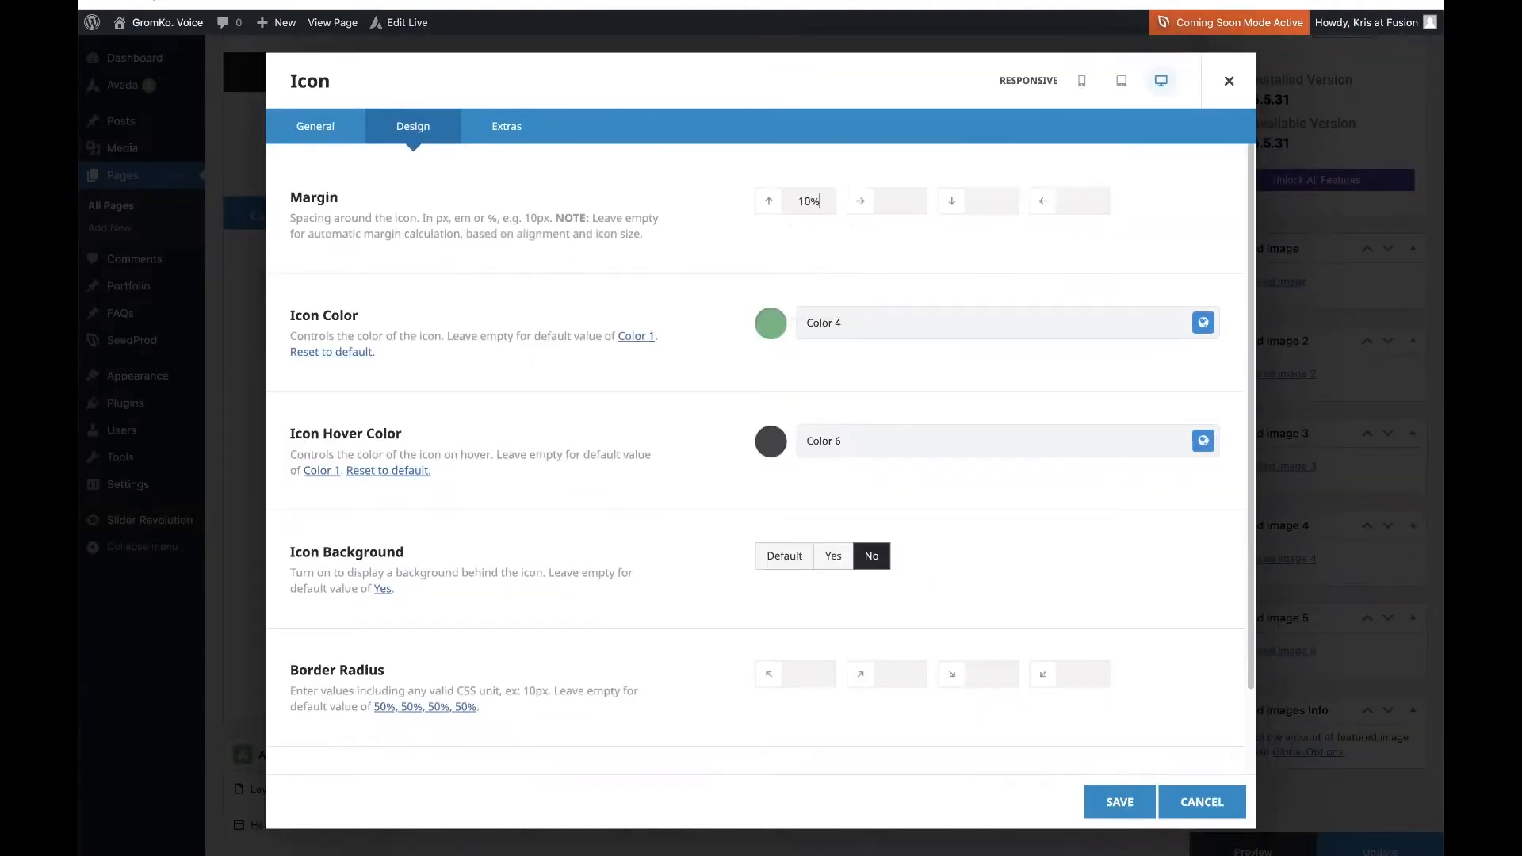
click(1120, 801)
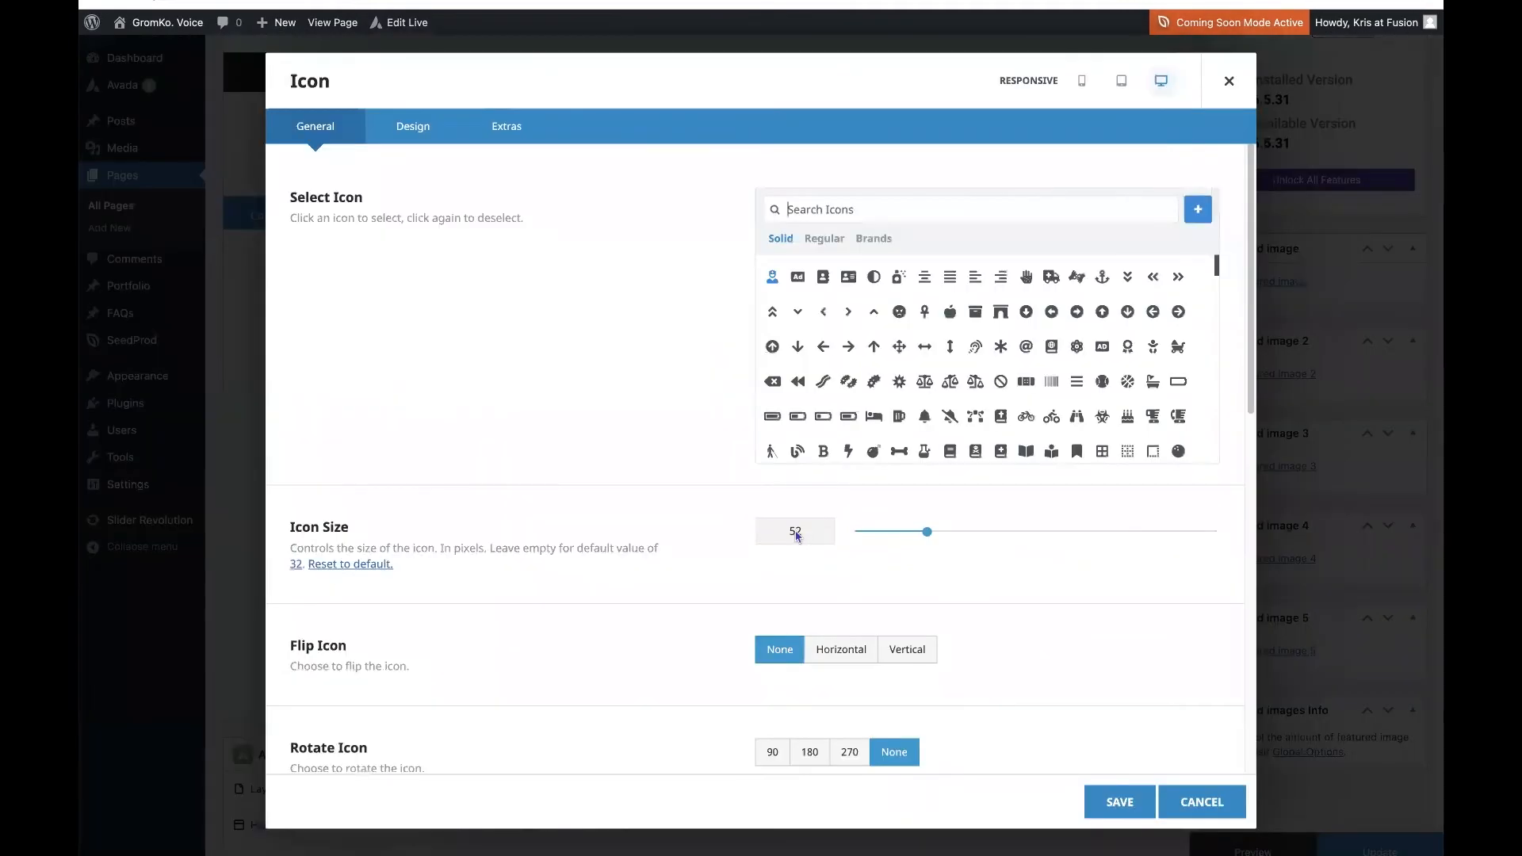
drag(798, 536, 760, 539)
scroll(702, 448, down, 2)
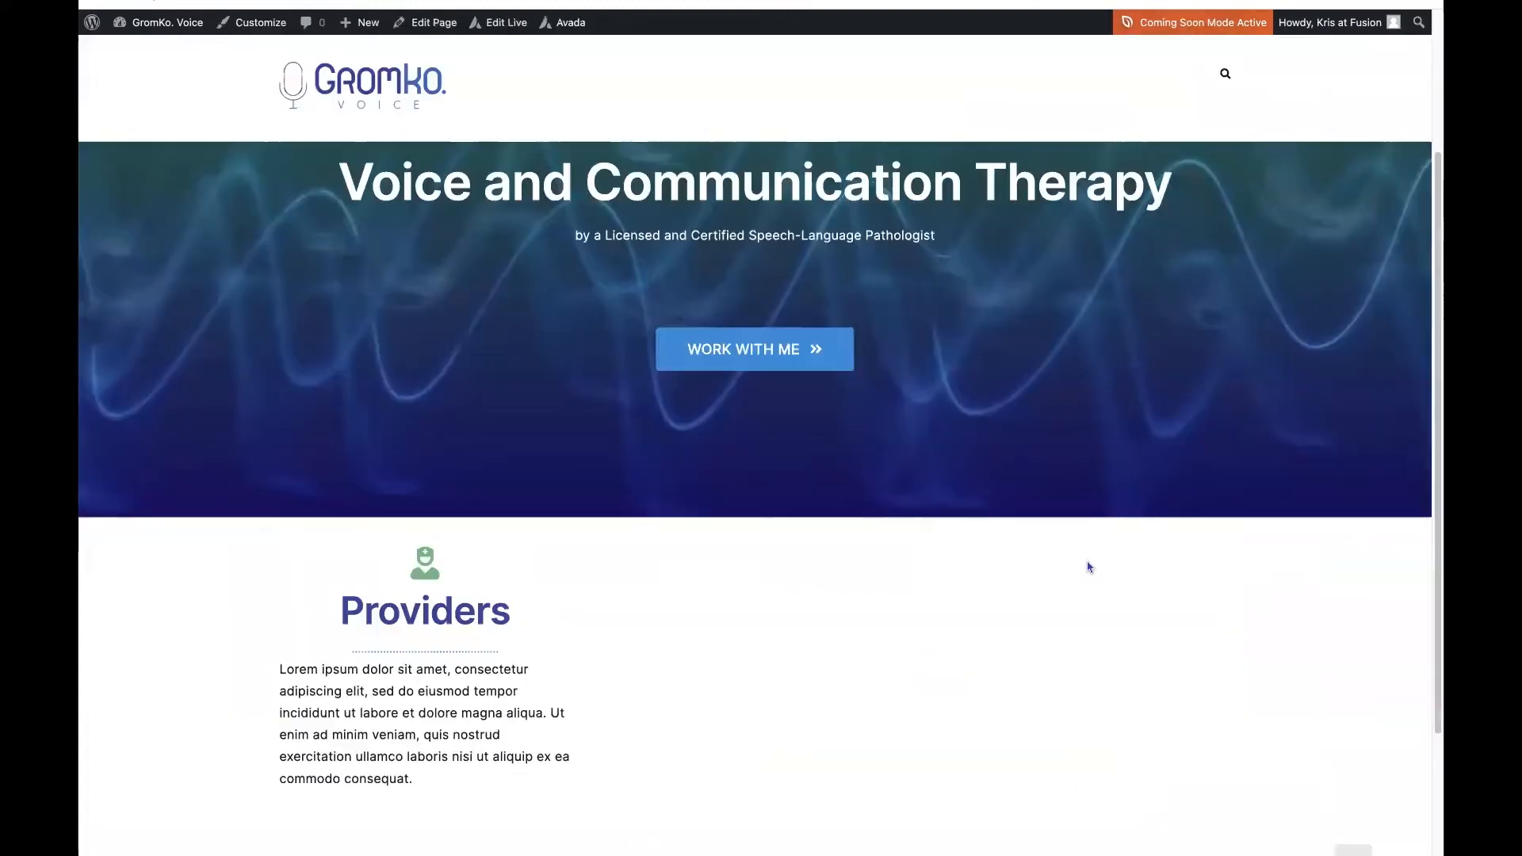
scroll(1087, 563, down, 1)
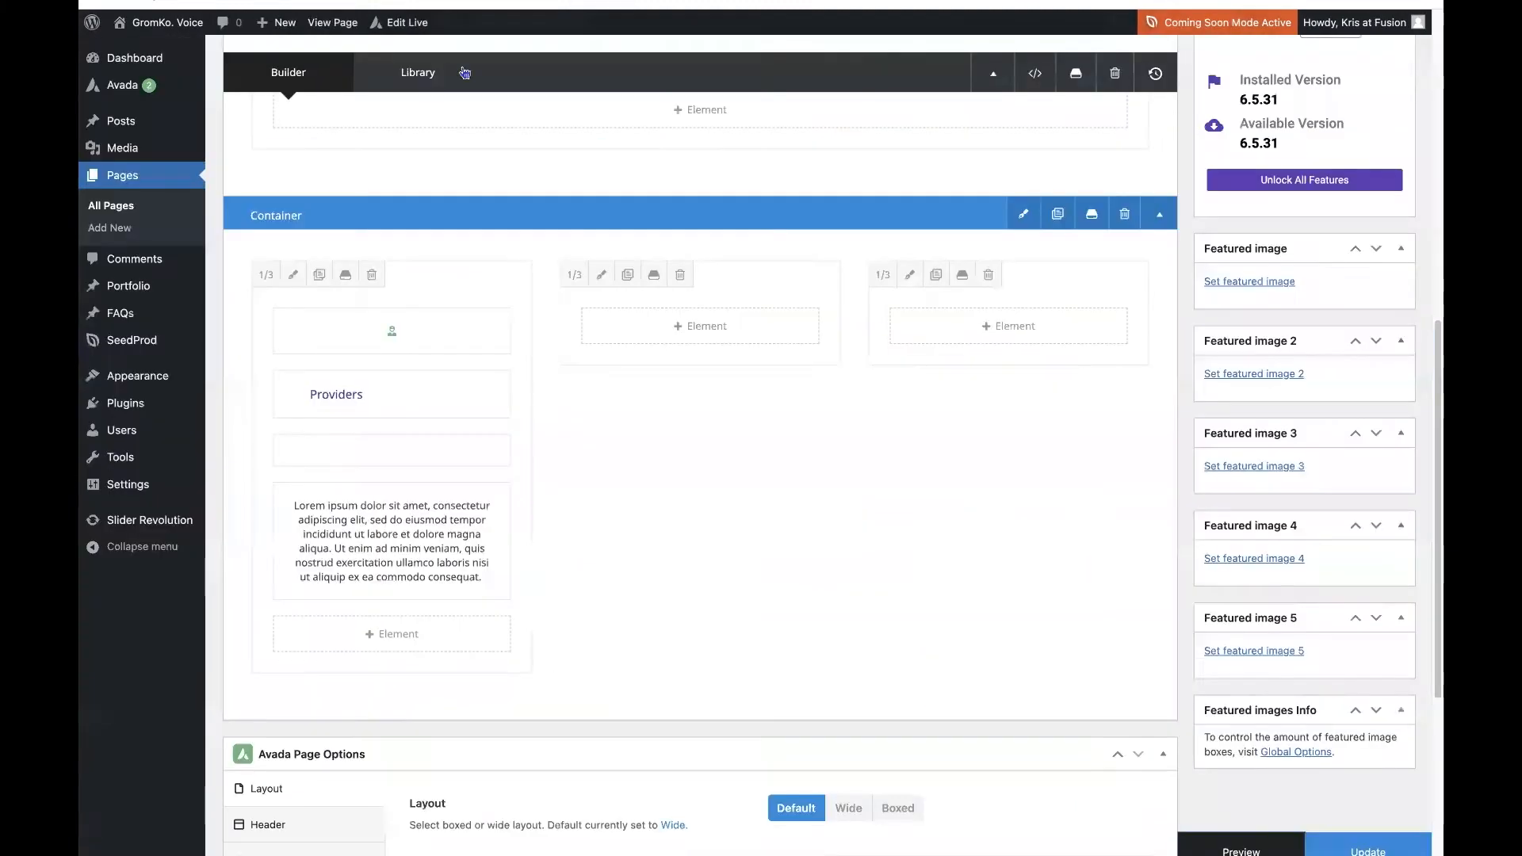
Delete the two empty 1/3 columns and clone the finished Providers column twice
scroll(872, 349, down, 1)
click(680, 251)
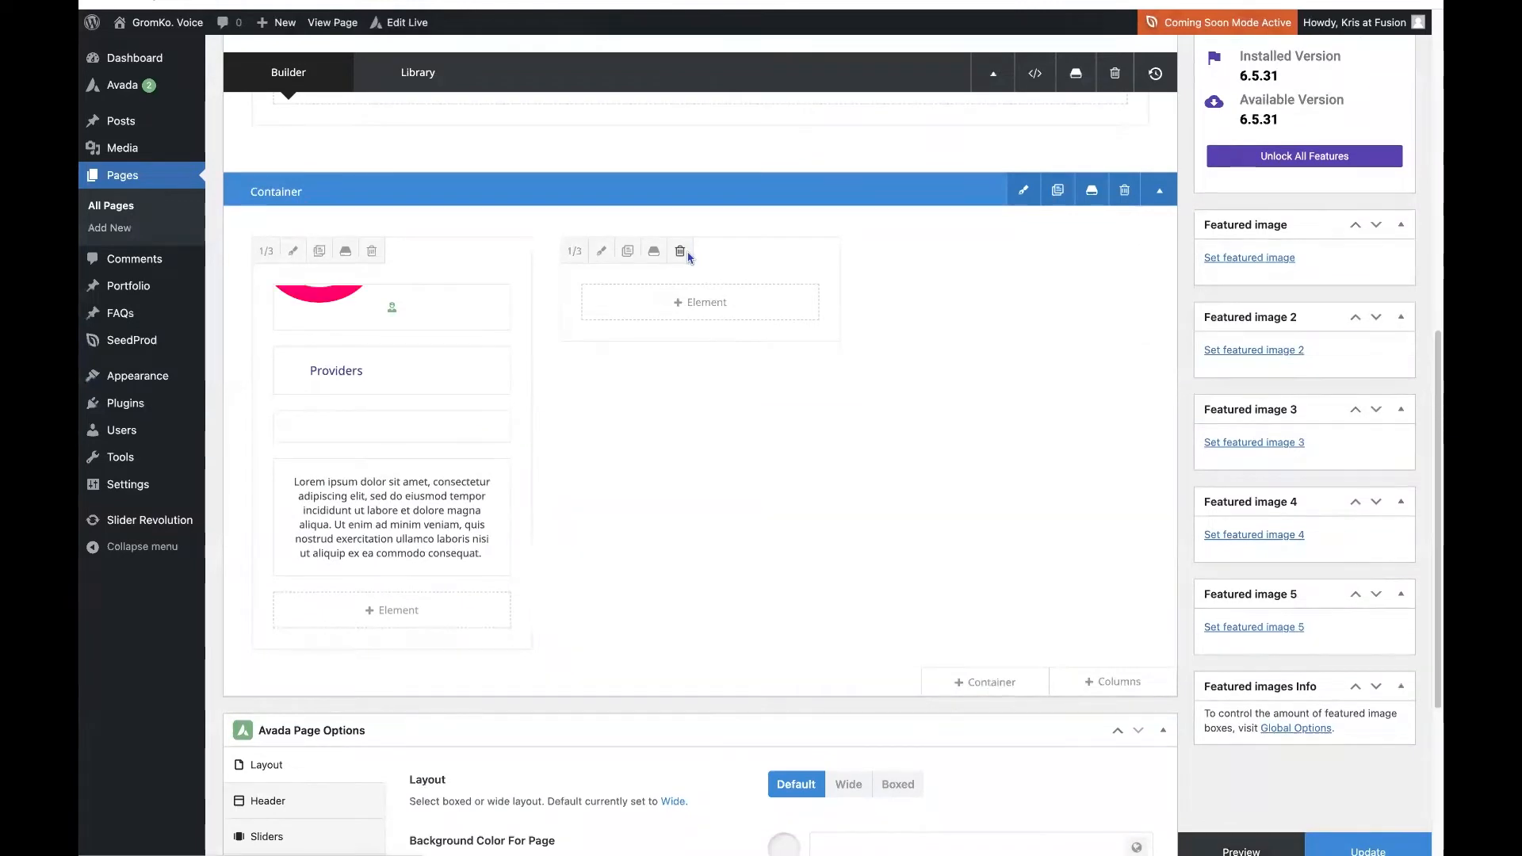
click(679, 250)
click(319, 251)
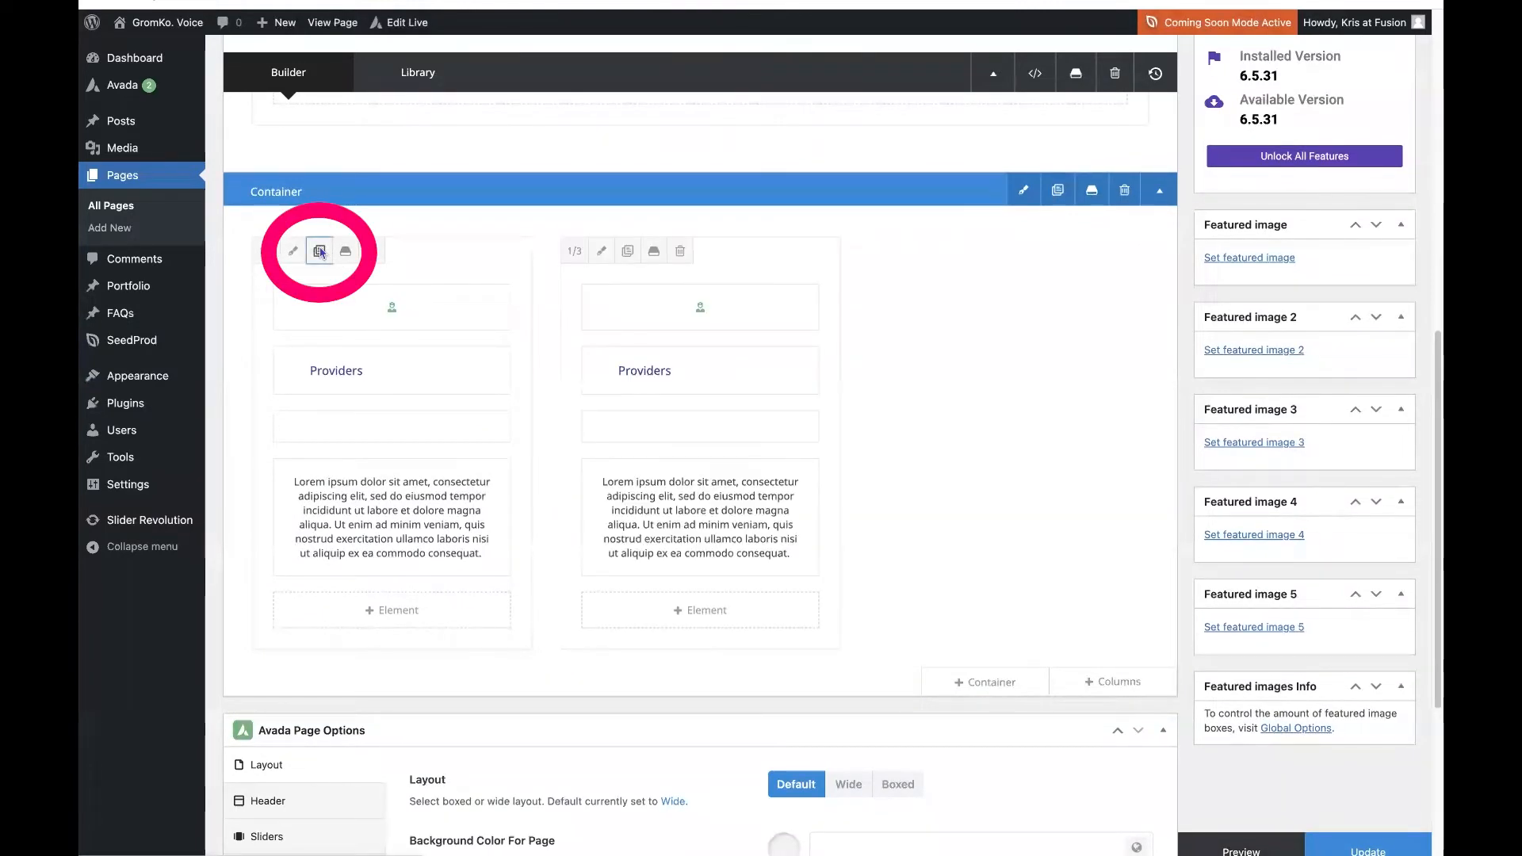
click(319, 250)
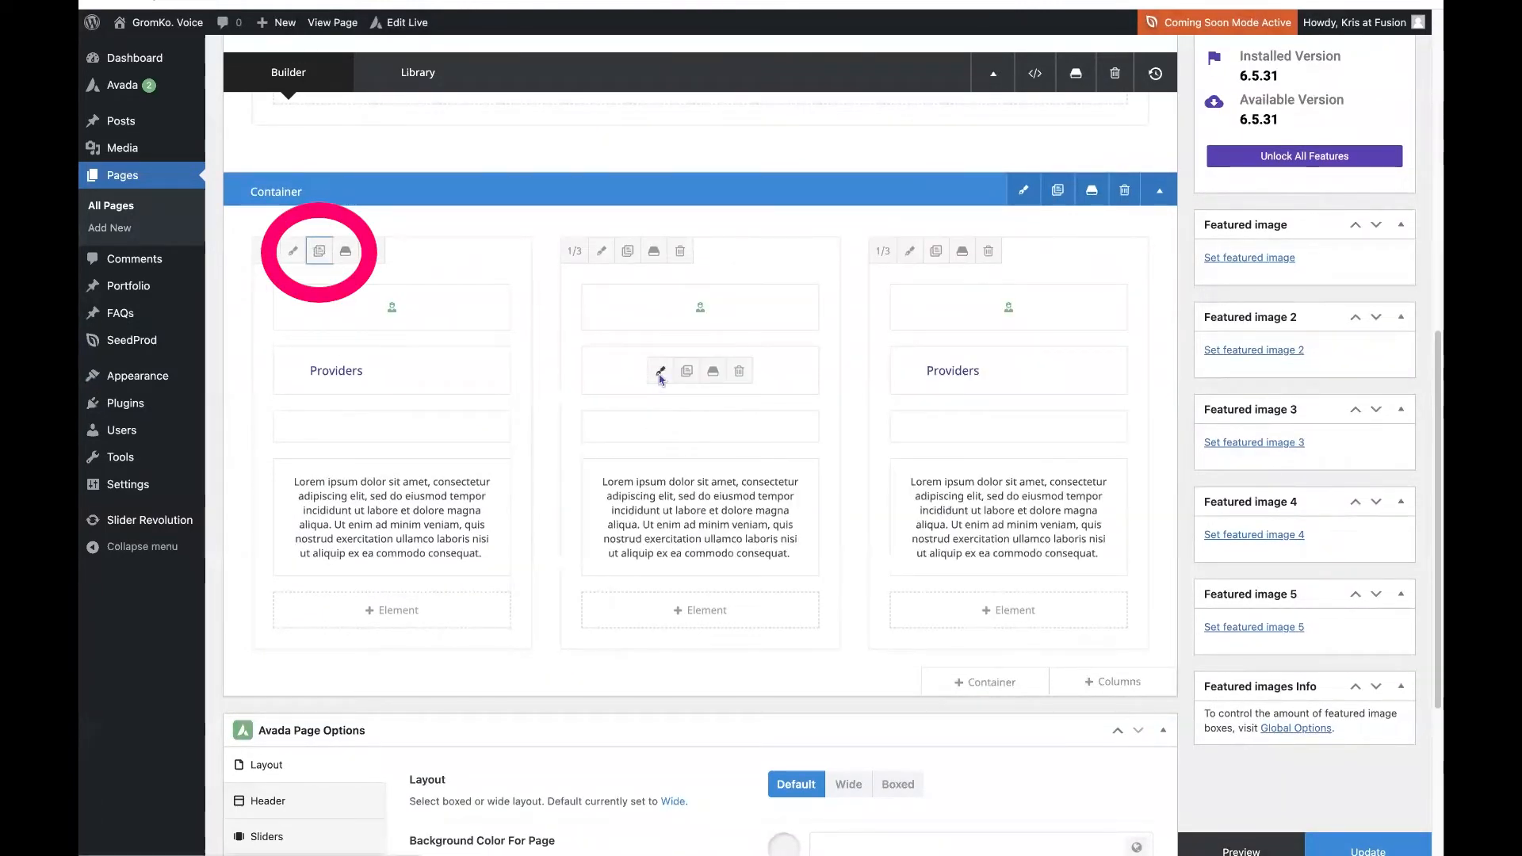
Change the second column's title to "New Patients" and search the icon library for "person" to replace its icon
click(661, 373)
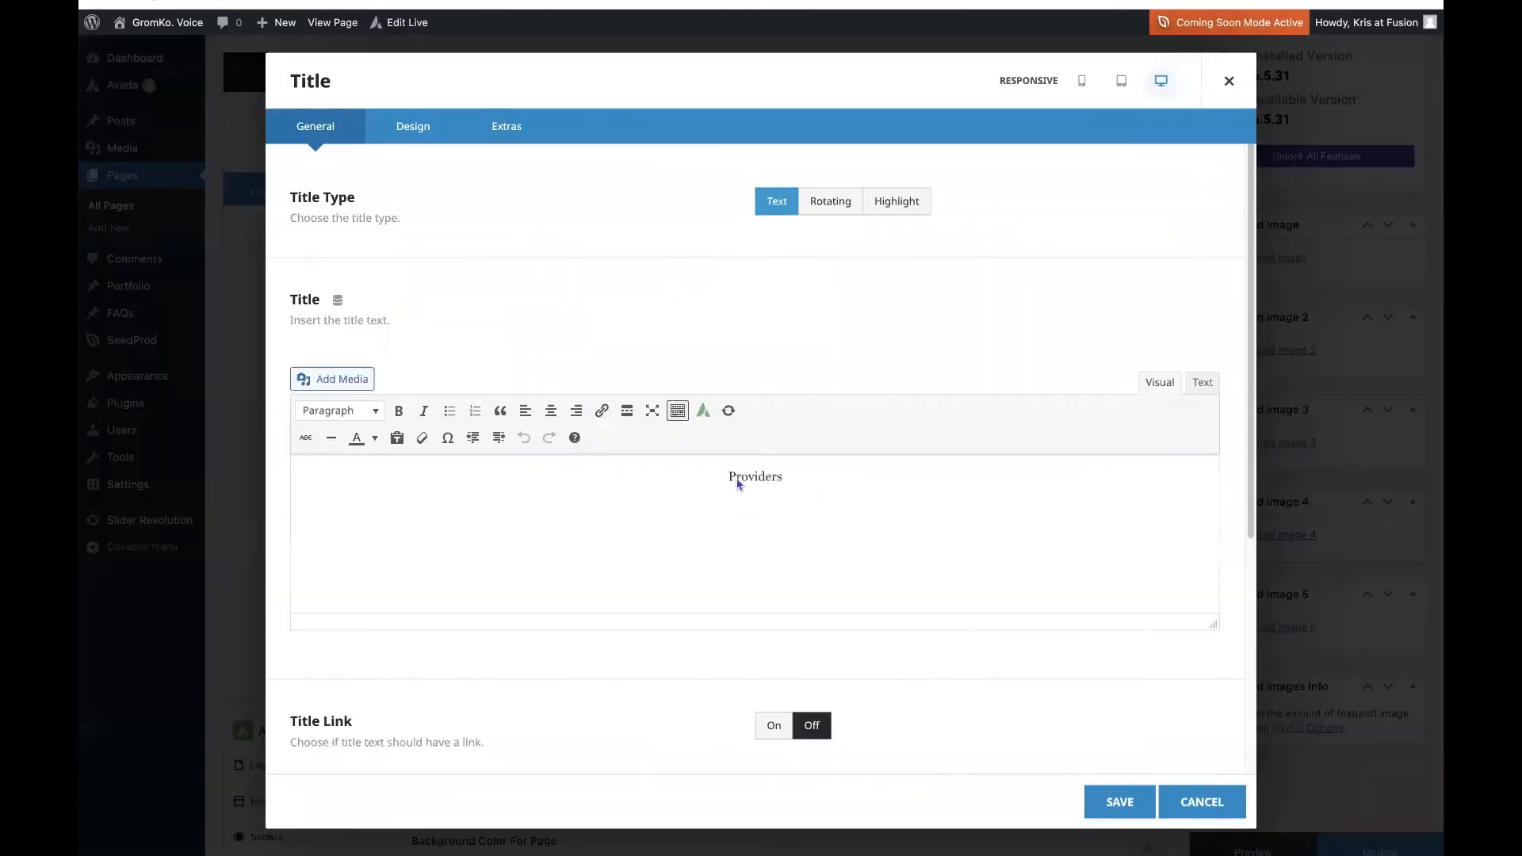
double_click(736, 478)
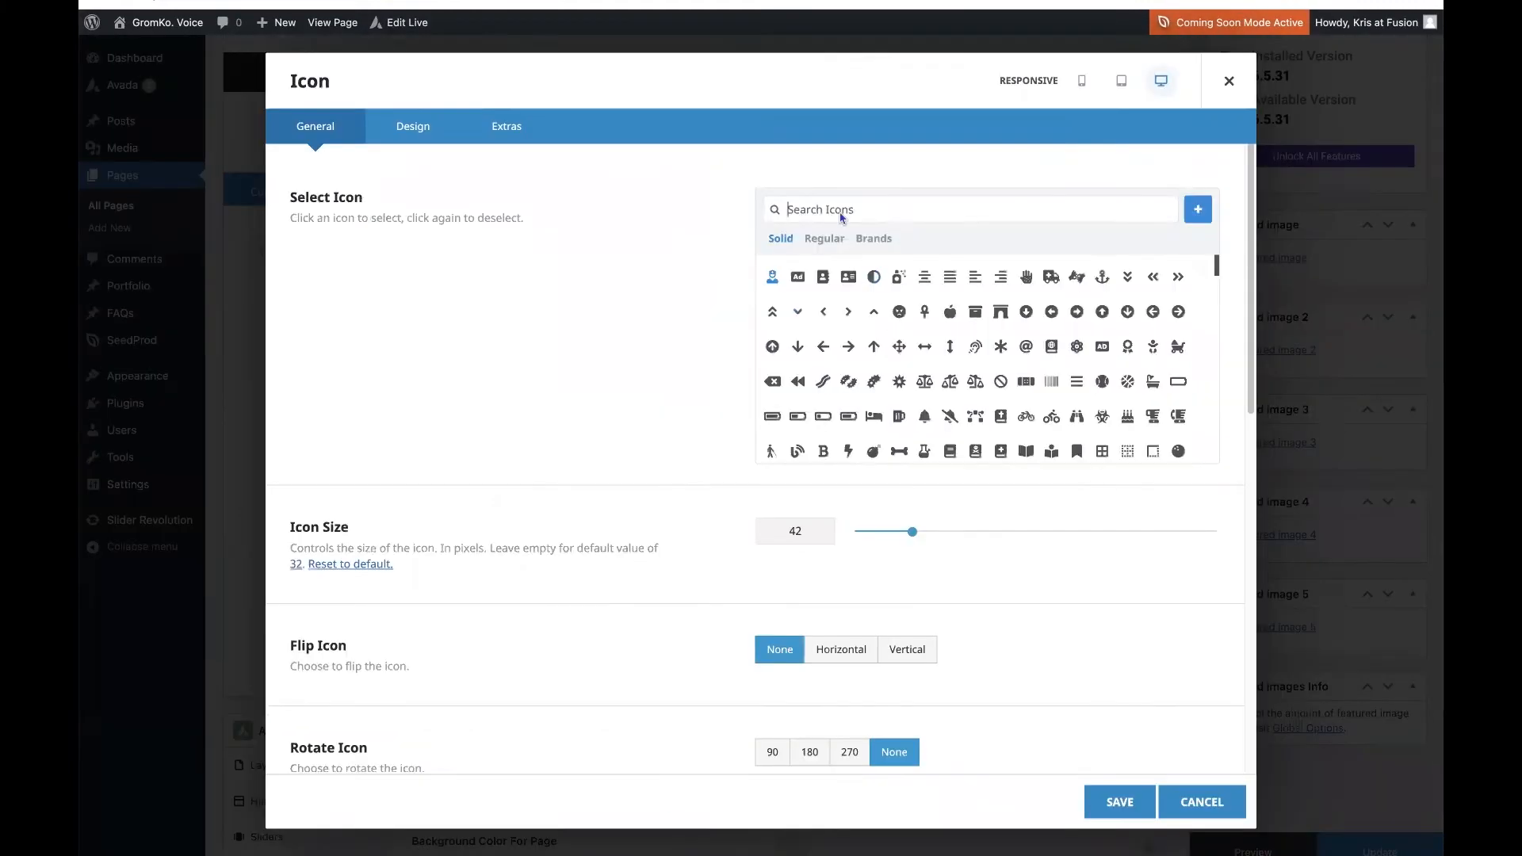
text(person)
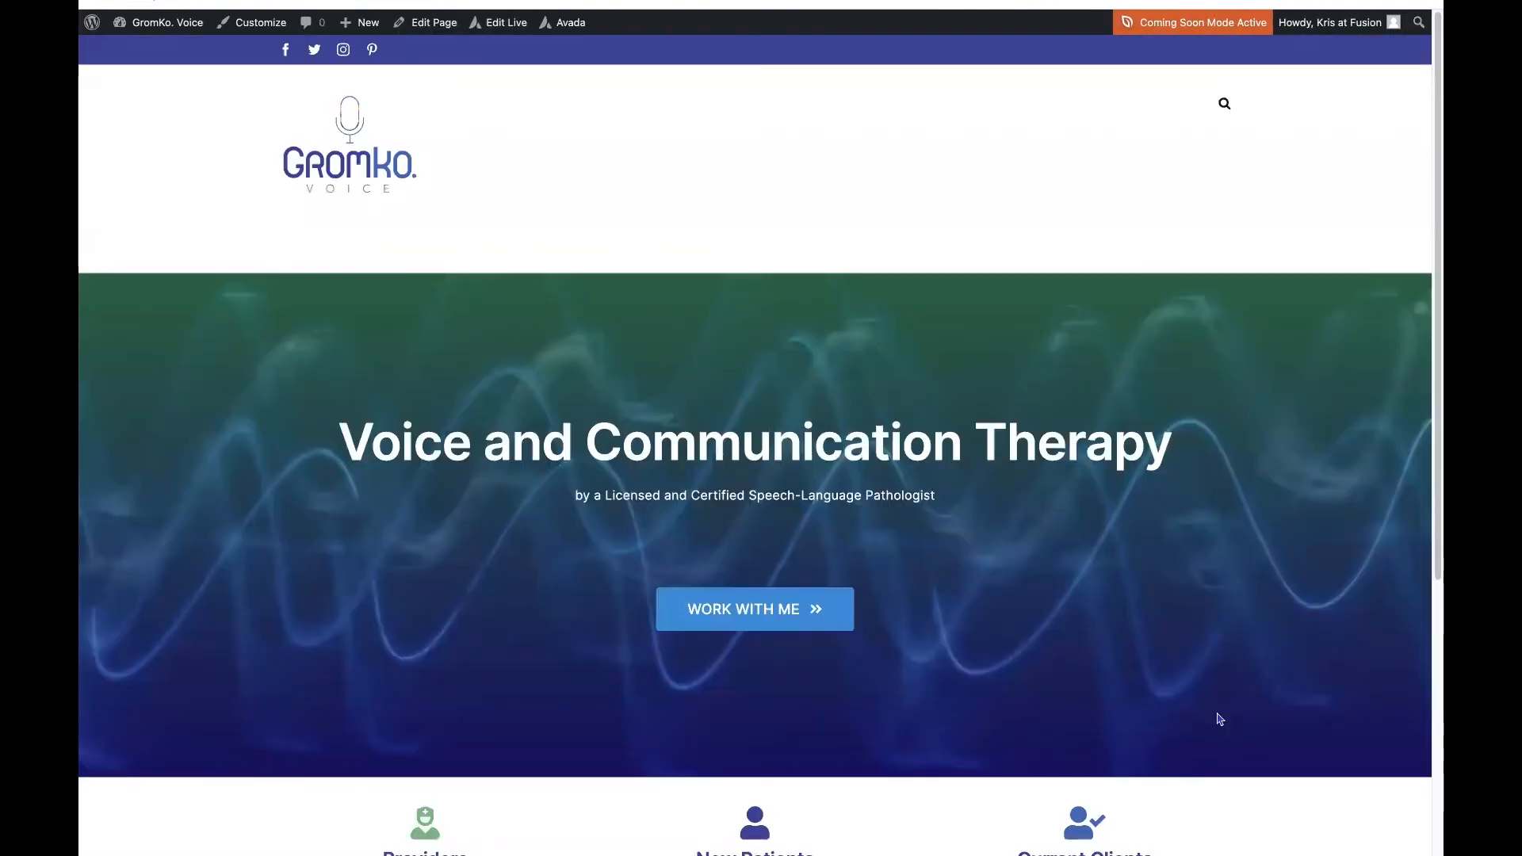
Examine the icons, titles, separators and text of the three-column section on the live Home page
scroll(1219, 719, down, 2)
scroll(1219, 719, down, 1)
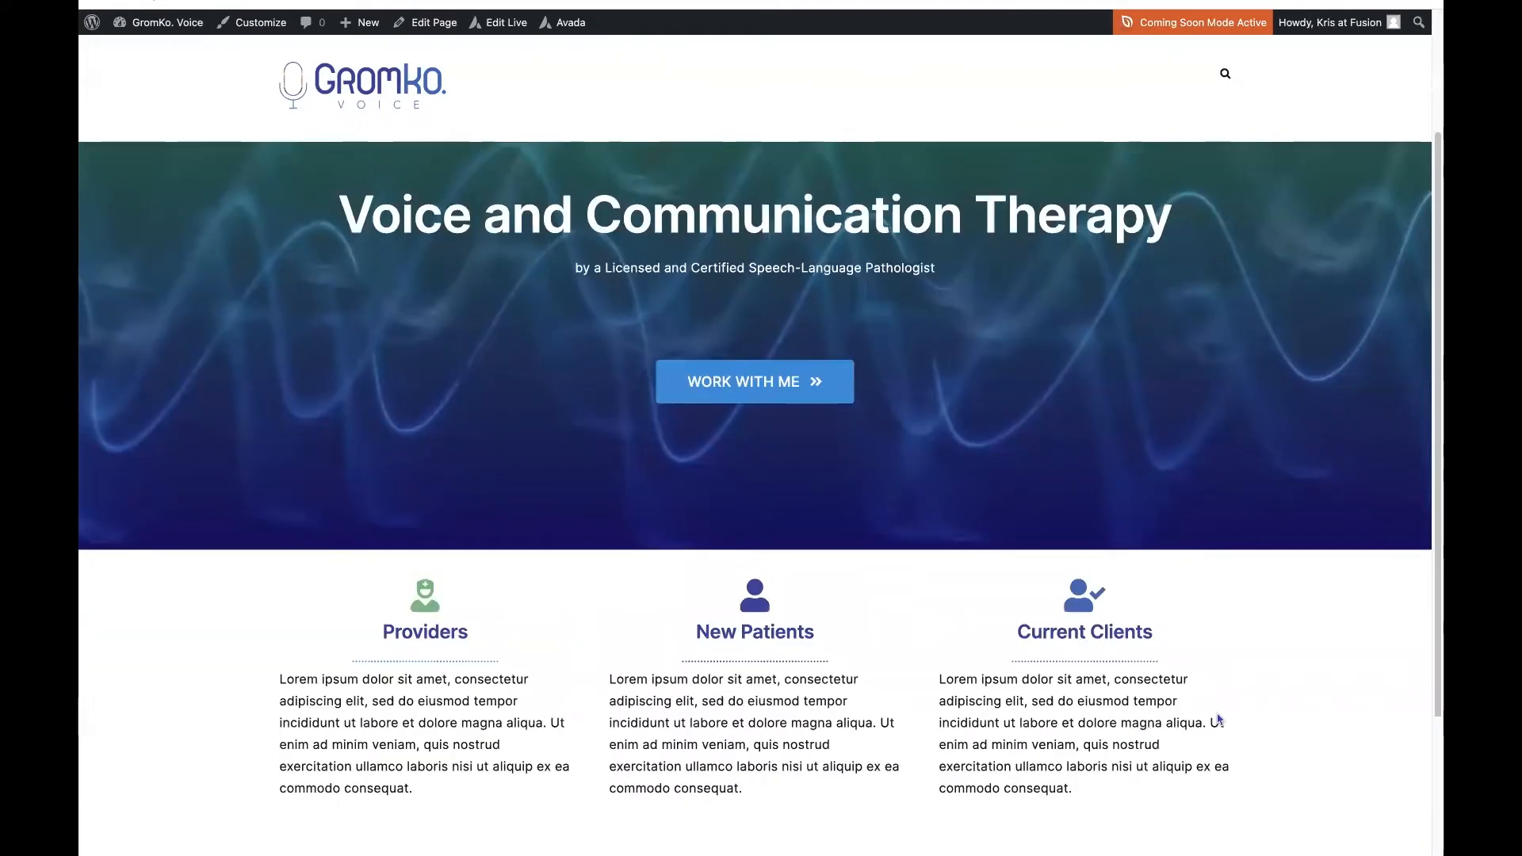
scroll(1219, 719, down, 1)
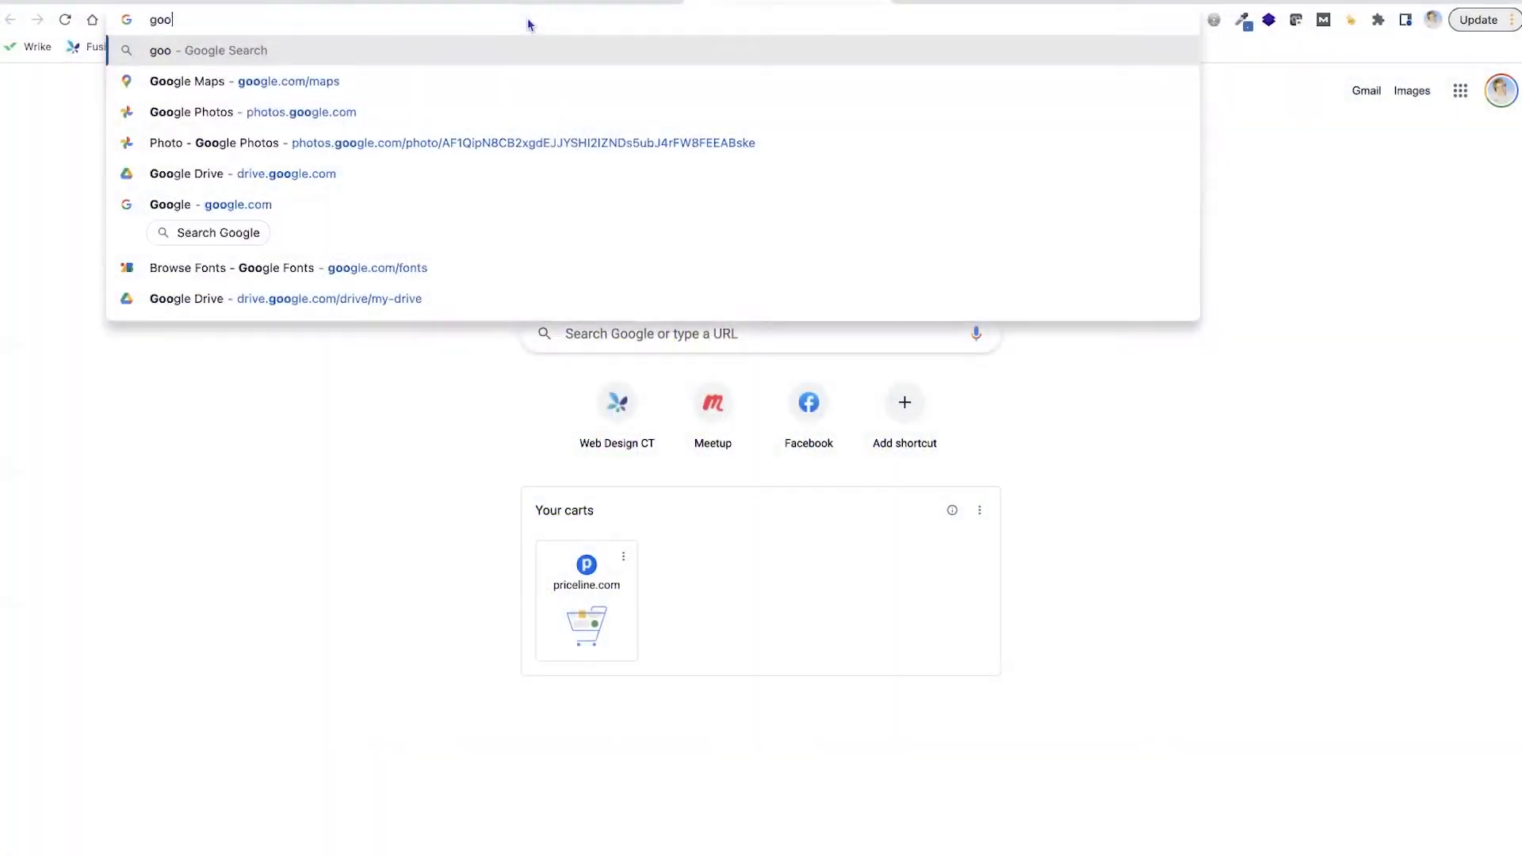
Open Google Fonts and filter the families to the Sans Serif and Display categories, excluding Serif, Handwriting and Monospace
text(gl)
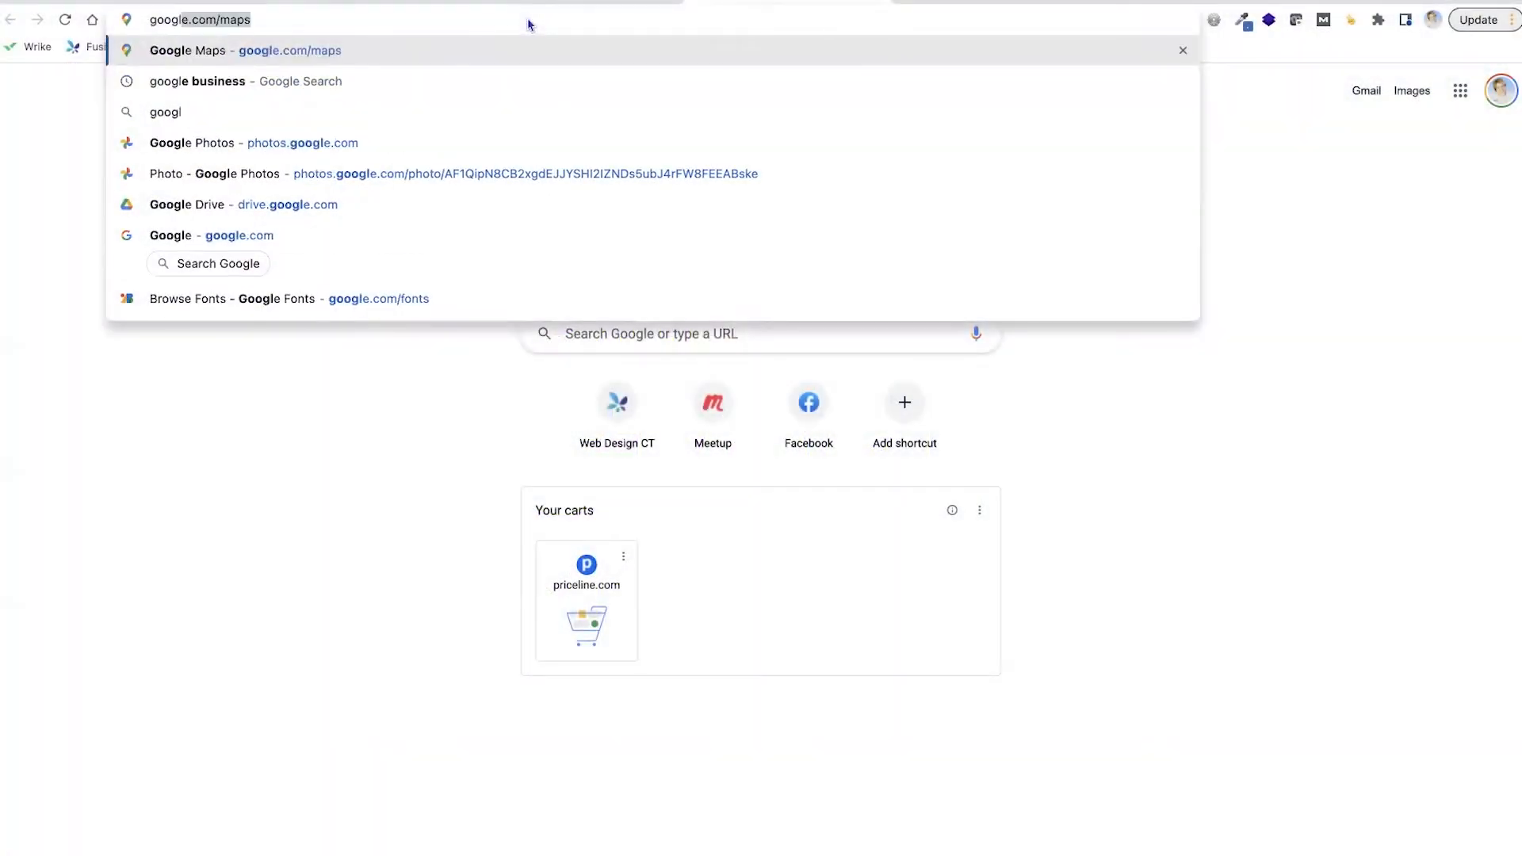
text(e.com/fon)
key(Return)
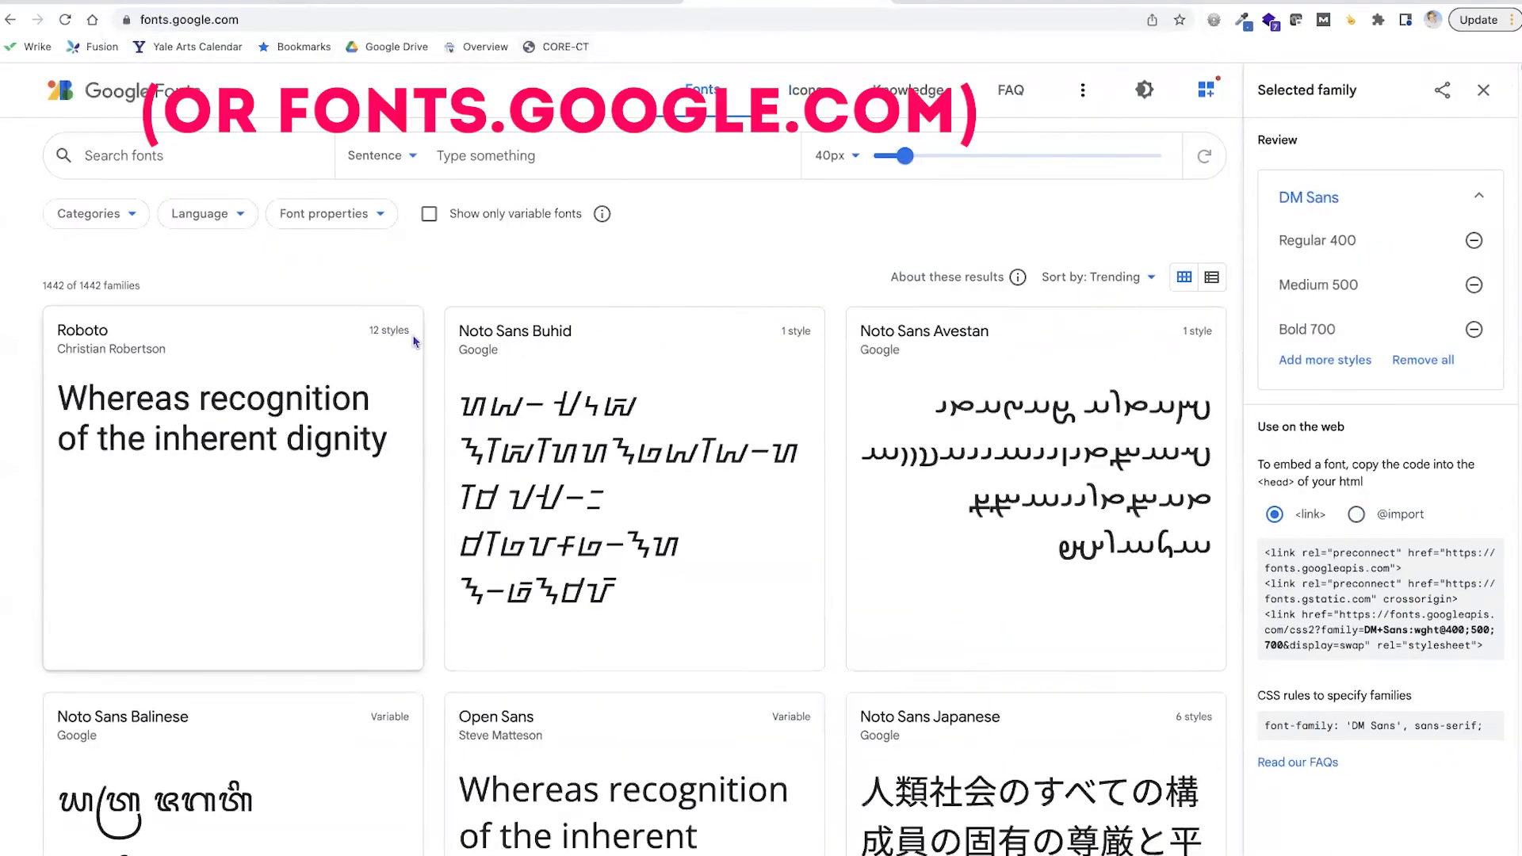
click(175, 158)
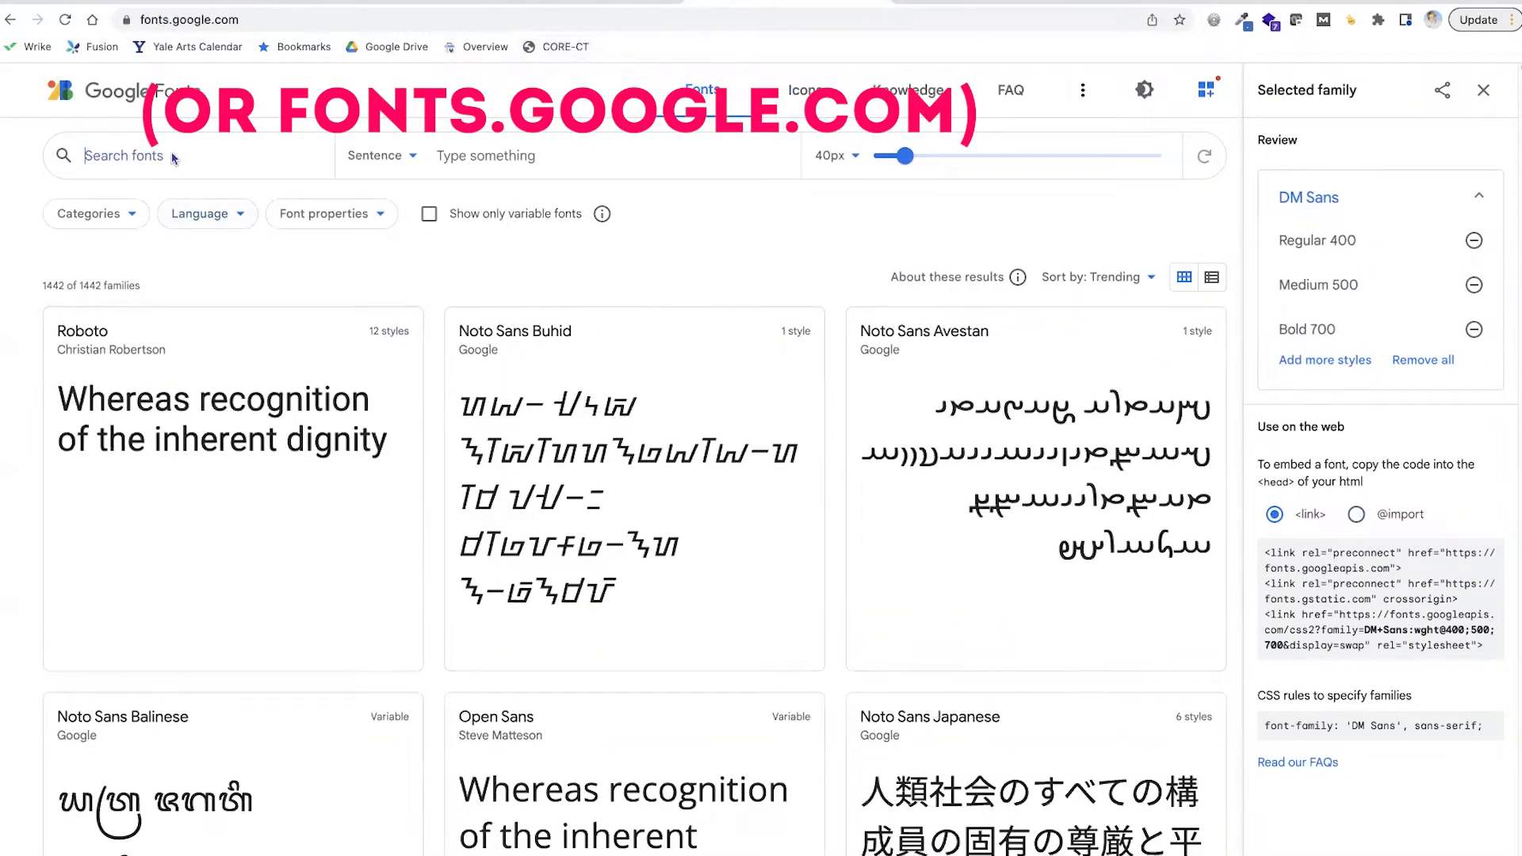
click(133, 219)
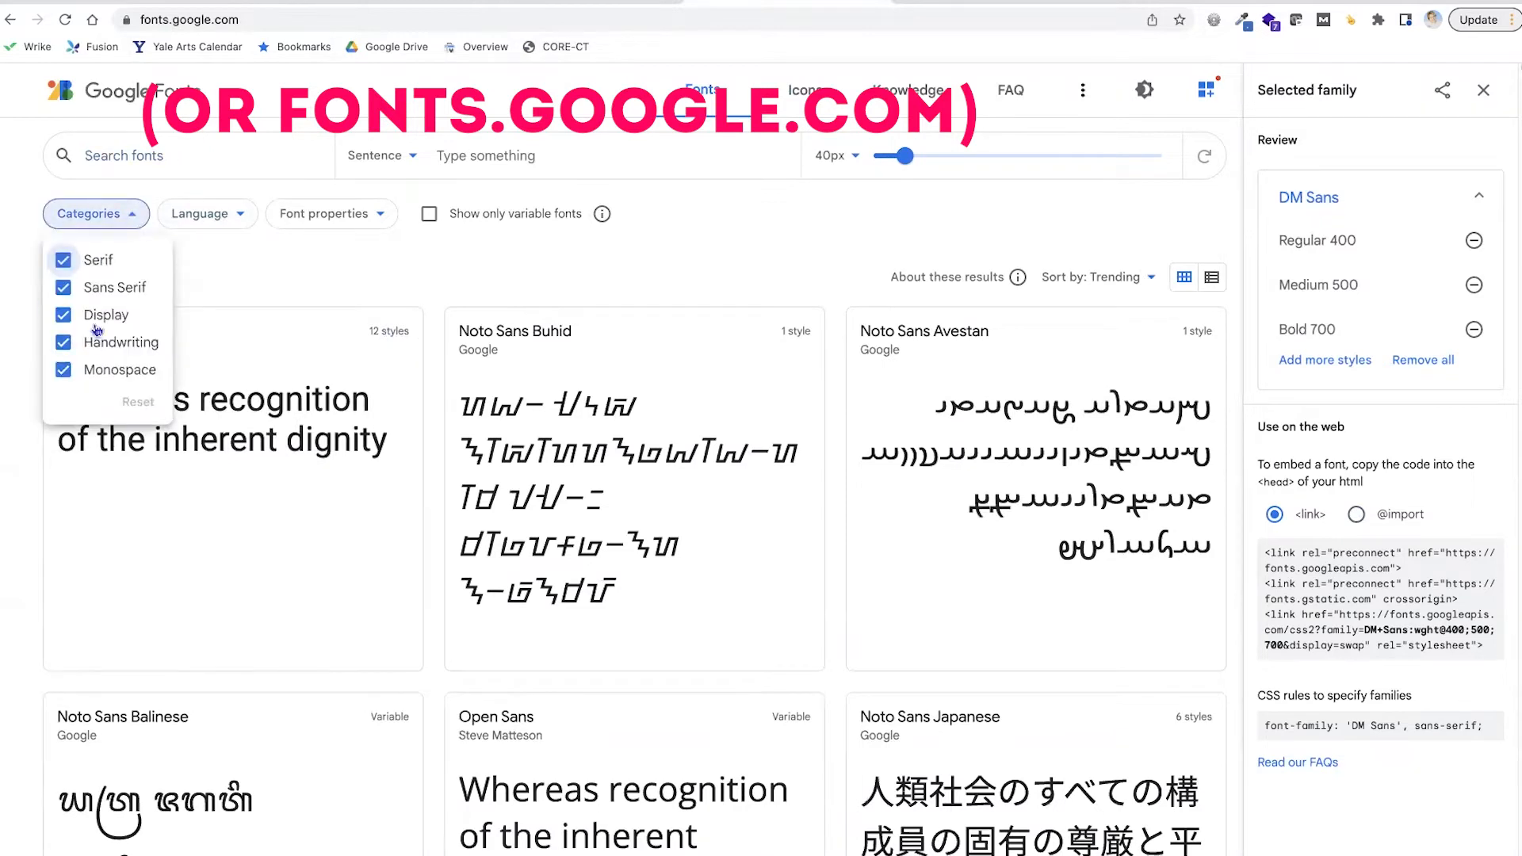
click(63, 260)
click(62, 341)
click(63, 369)
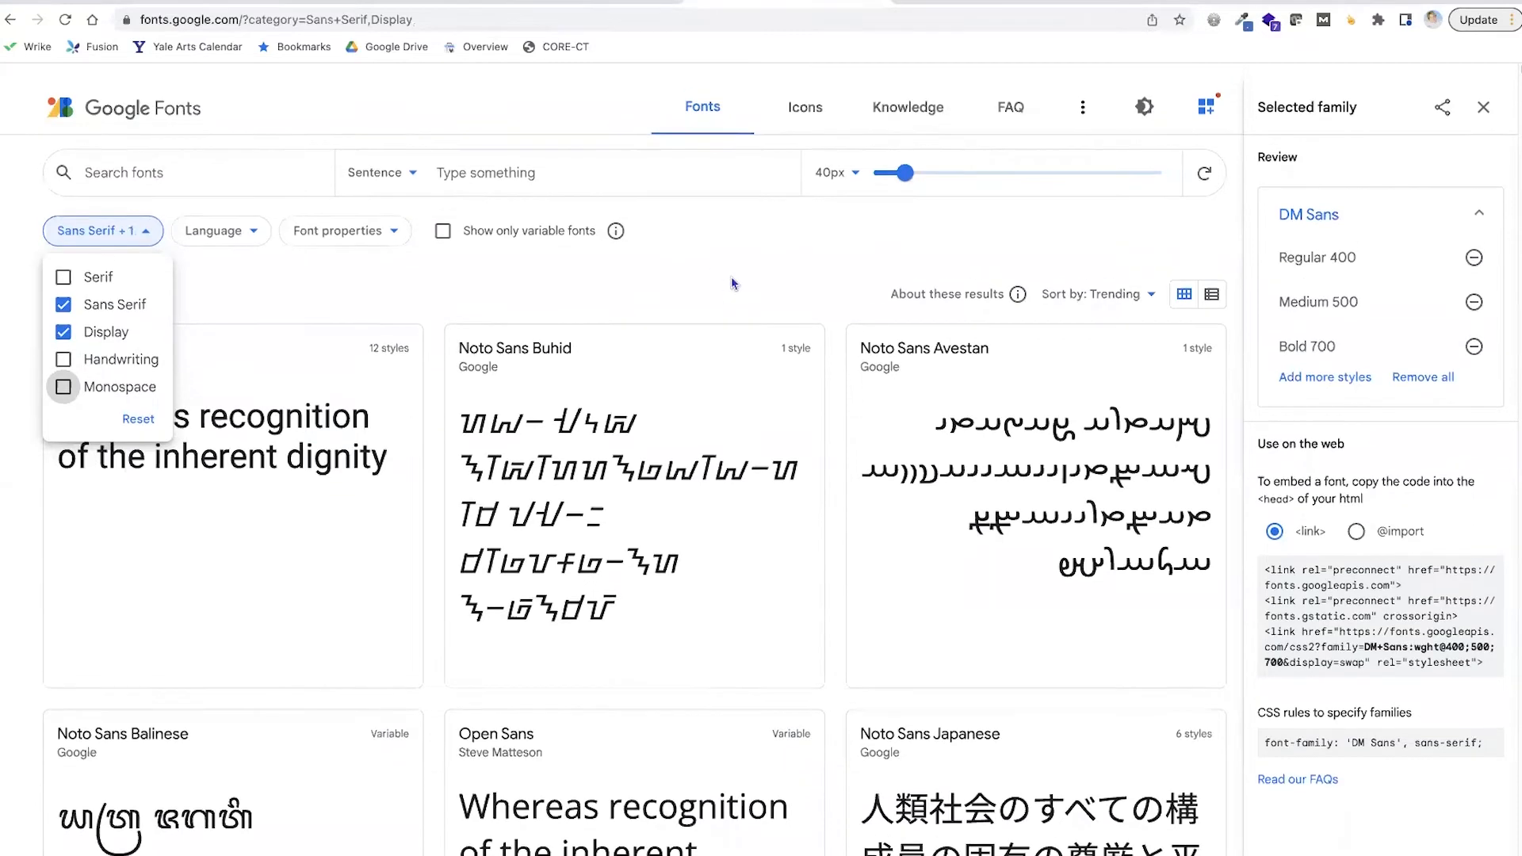
Preview the fonts with the sample text "Voice and Communication Therapy" and browse the families for a suitable typeface
click(475, 157)
click(478, 159)
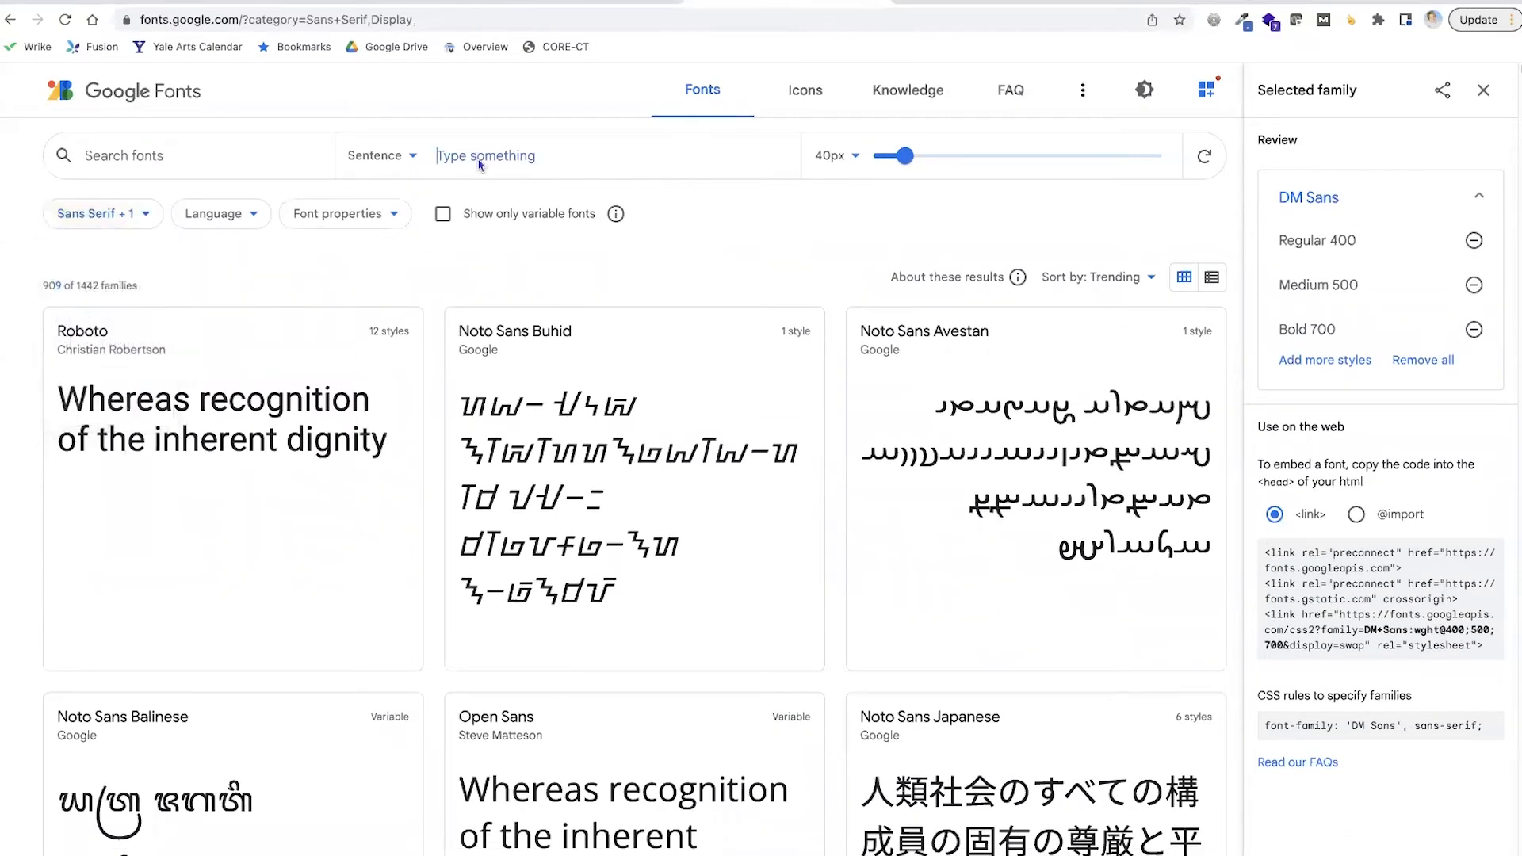
text(Voice and Communication Therapy)
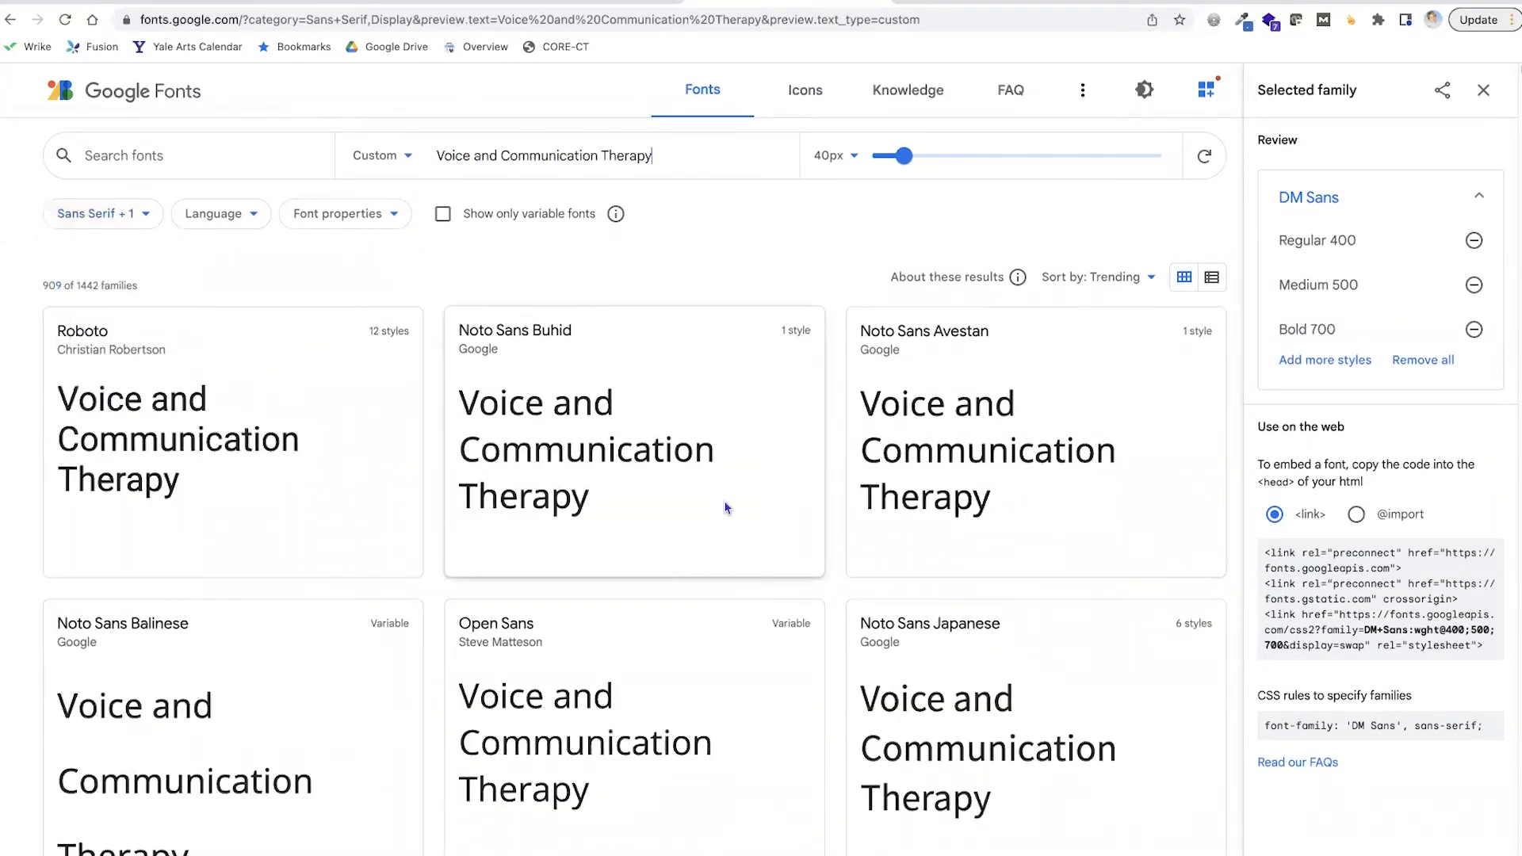
scroll(728, 508, down, 6)
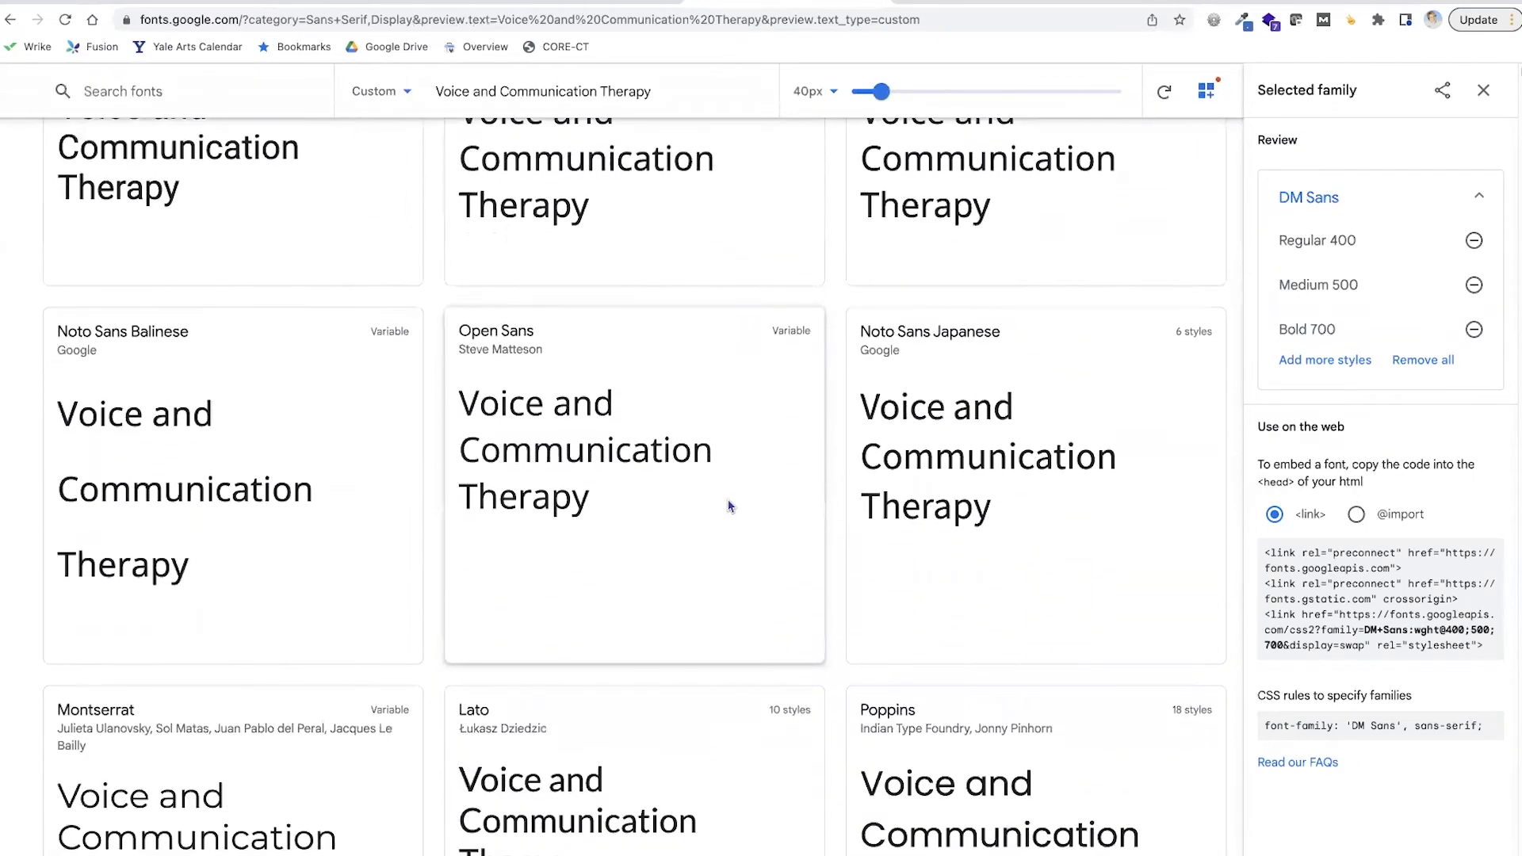
scroll(730, 500, down, 4)
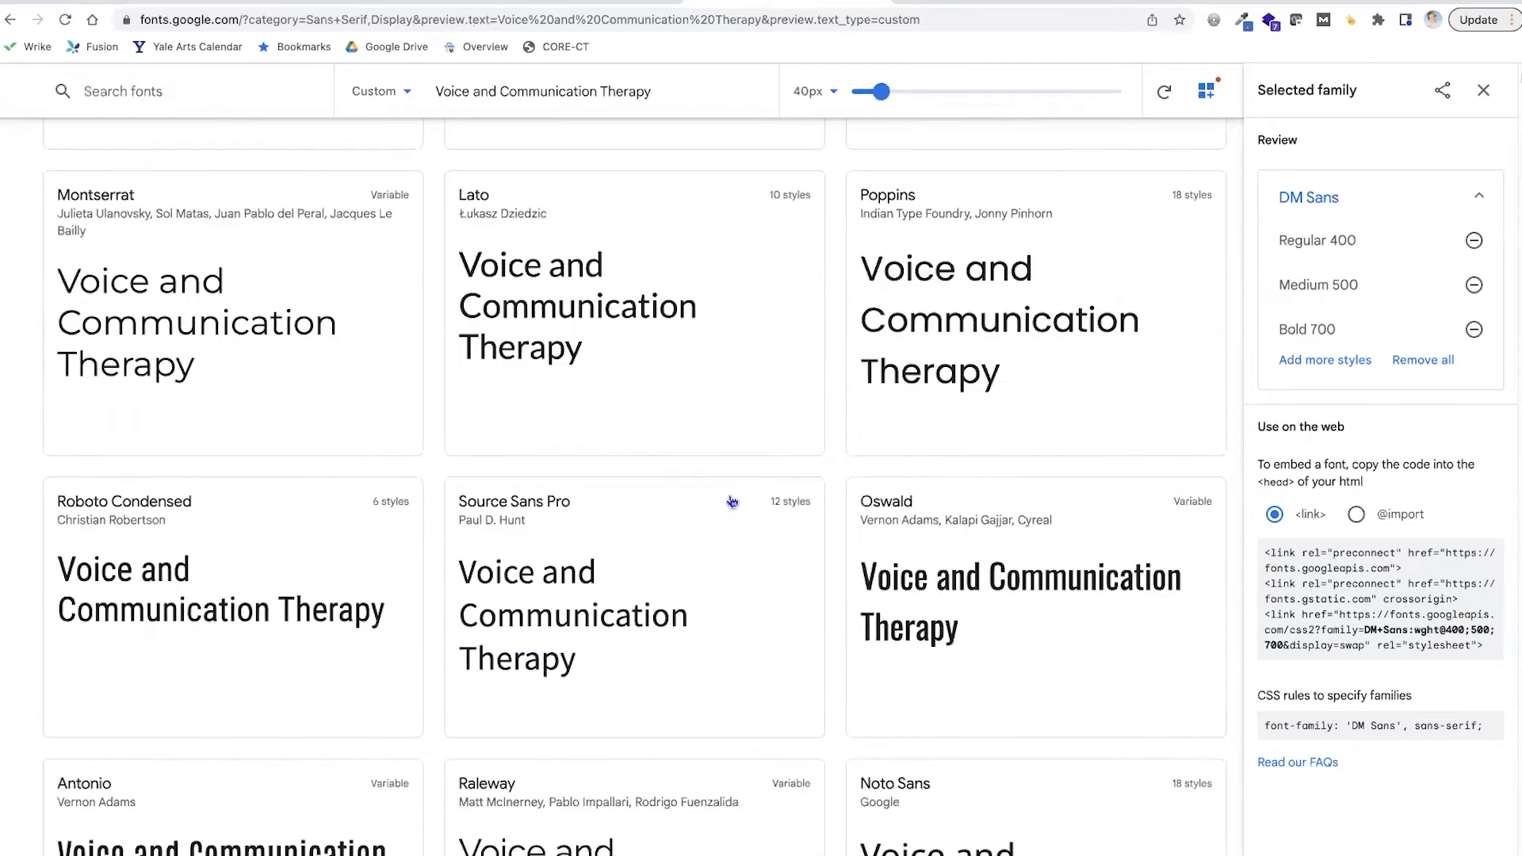
scroll(729, 496, down, 6)
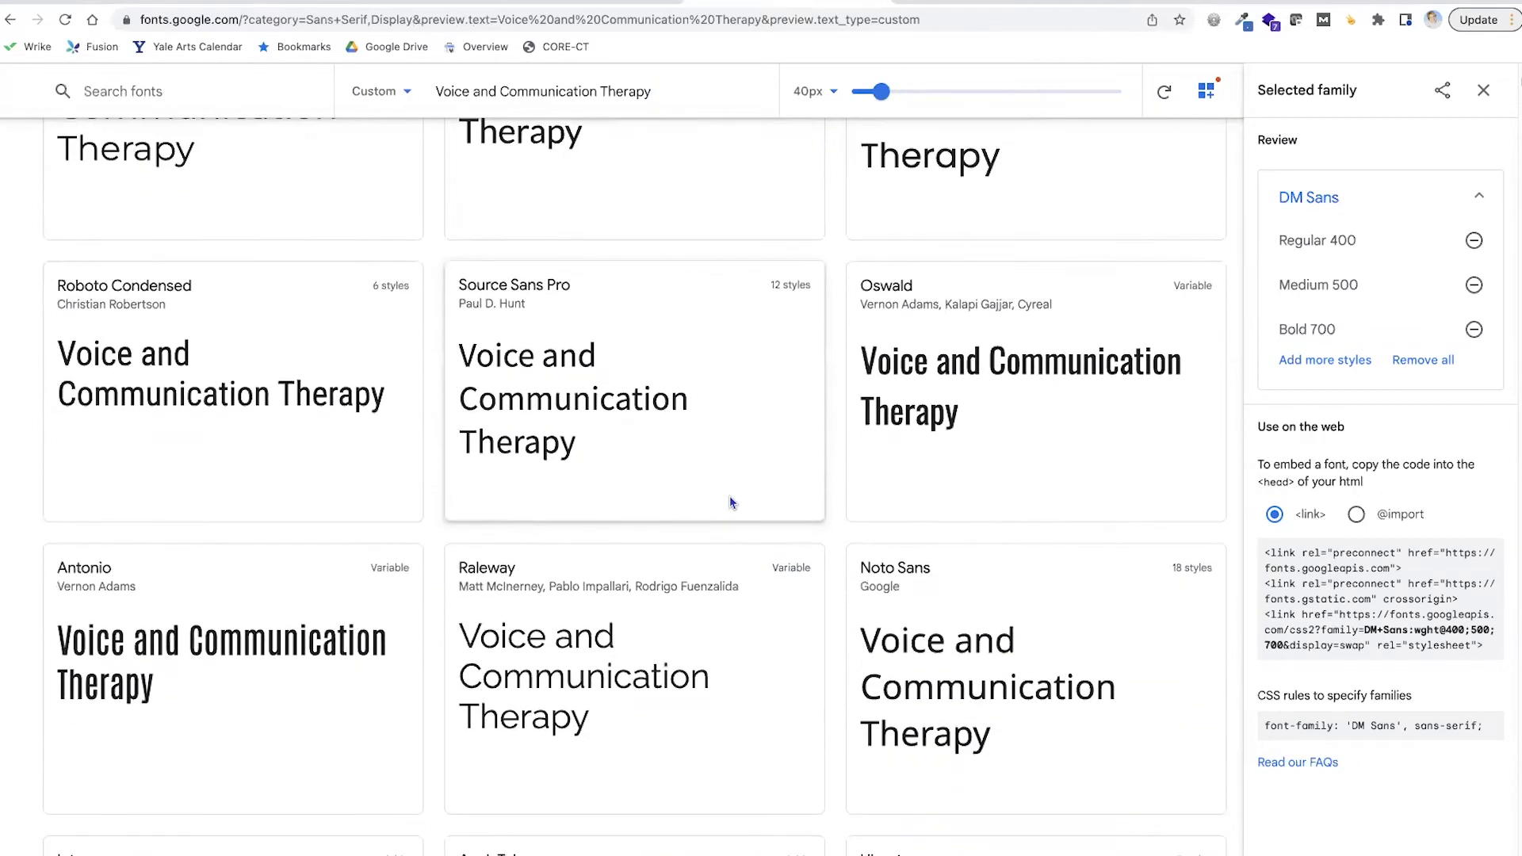
scroll(731, 502, down, 4)
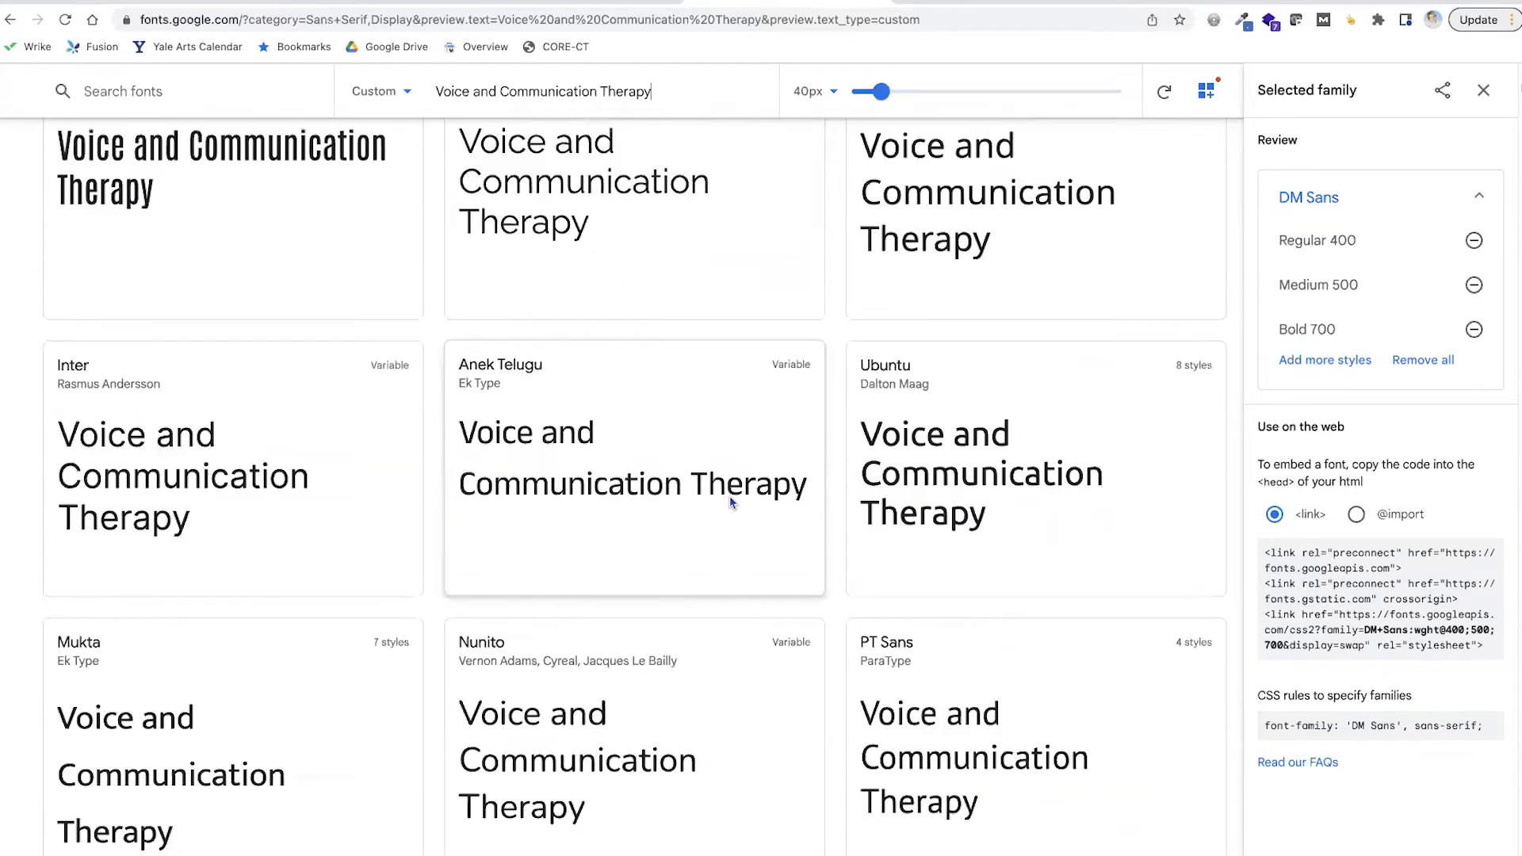
scroll(731, 502, down, 5)
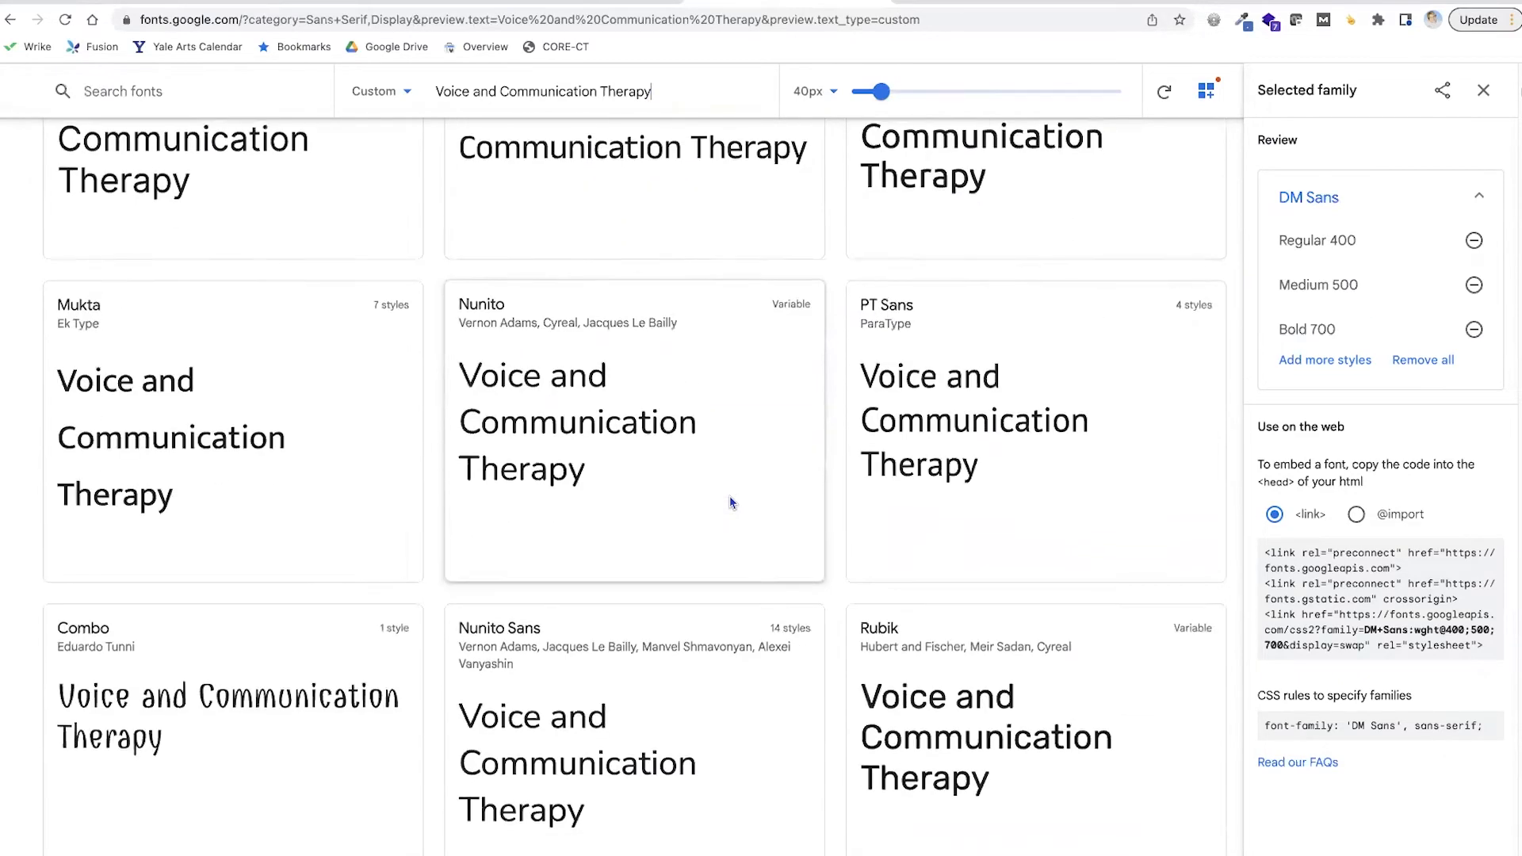
scroll(729, 496, down, 2)
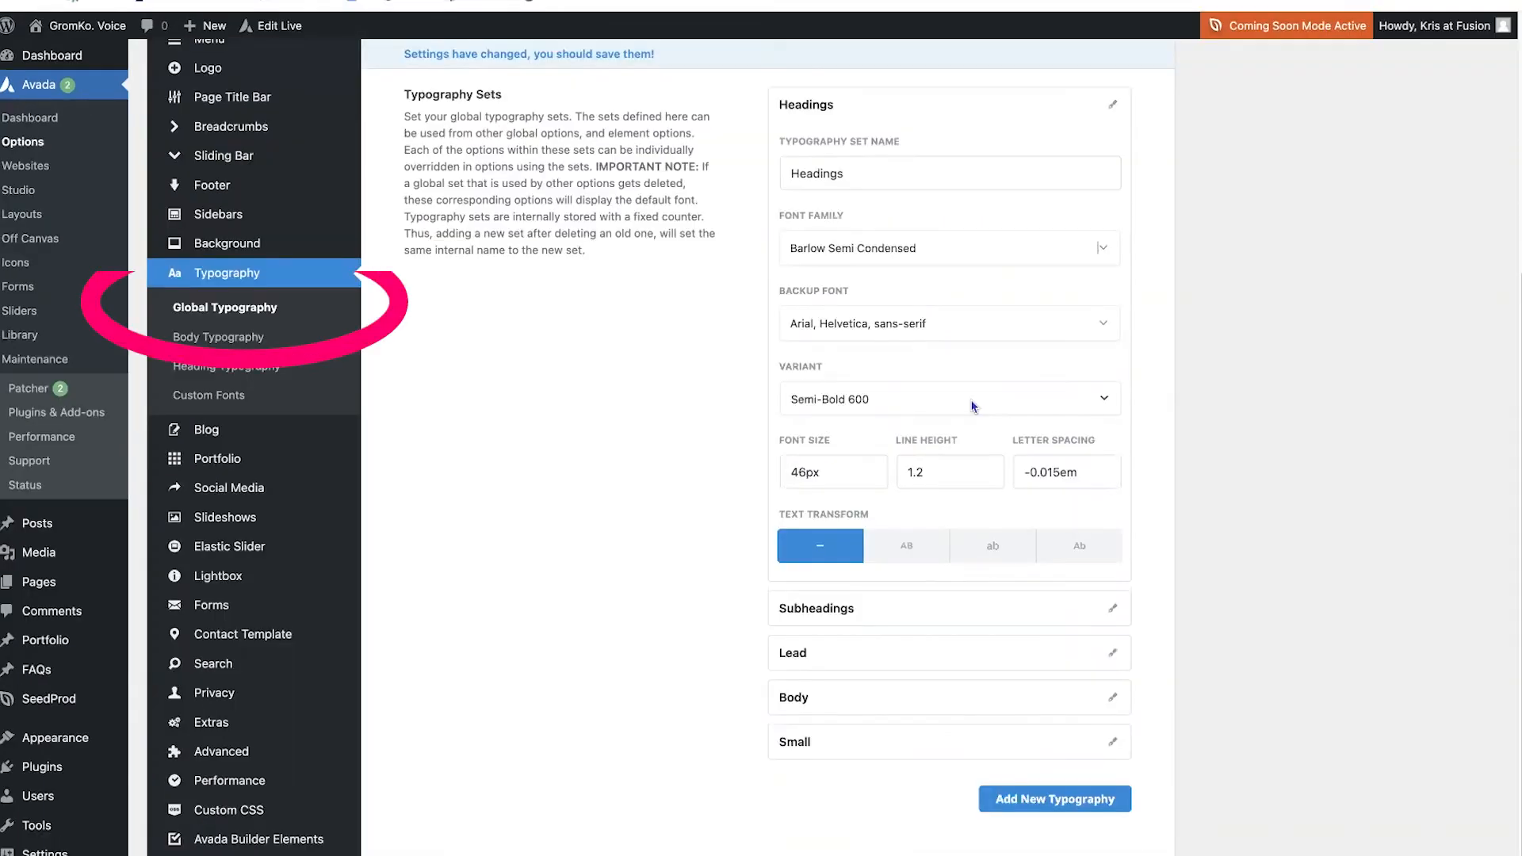
In the site's Avada global typography, set the Subheadings font family to Nunito and its variant to Medium 500
click(1100, 405)
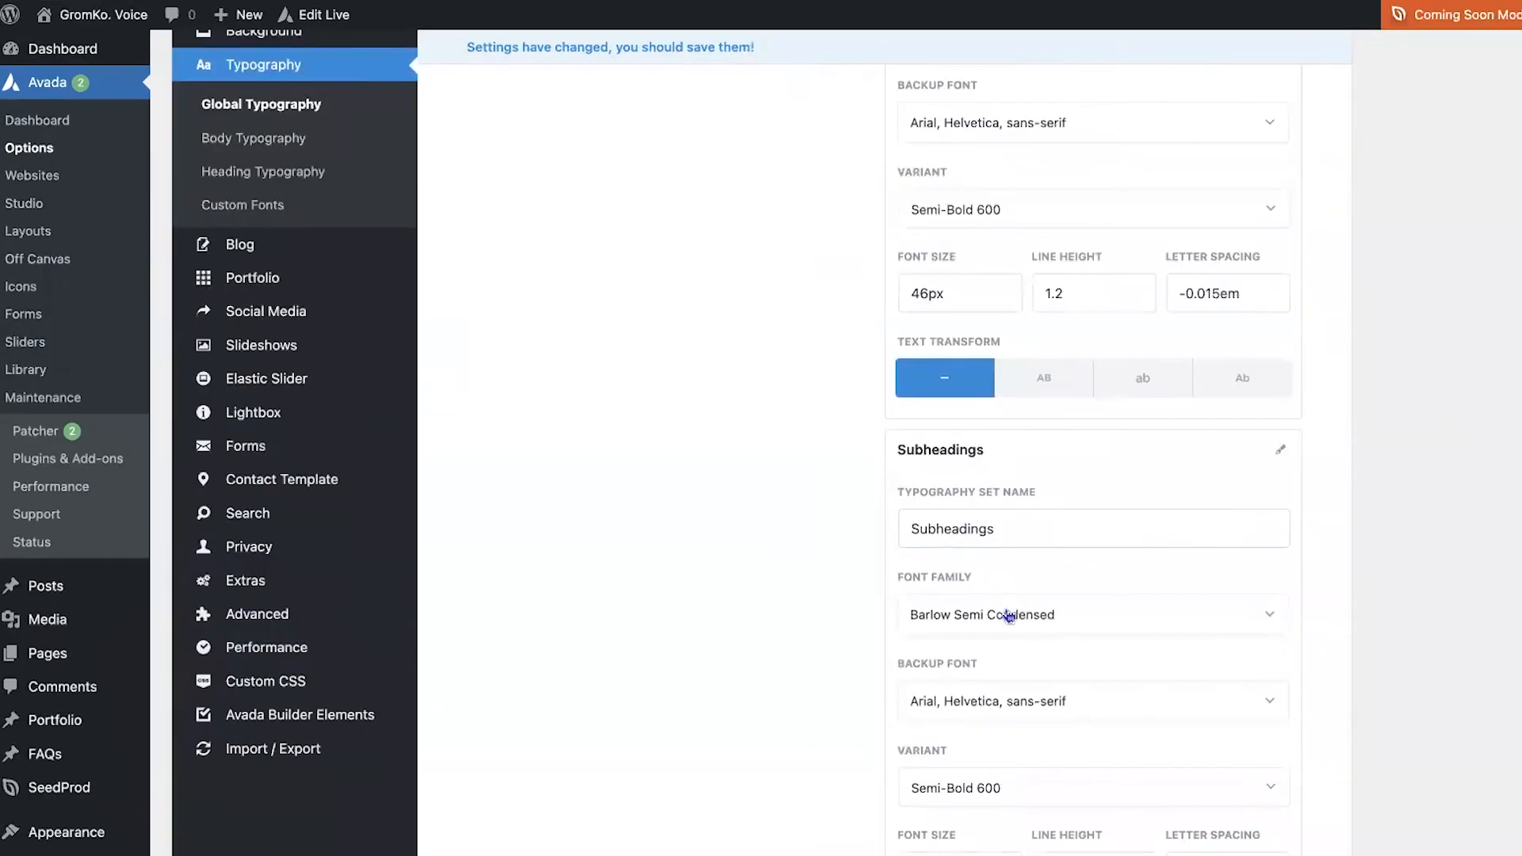
click(1033, 620)
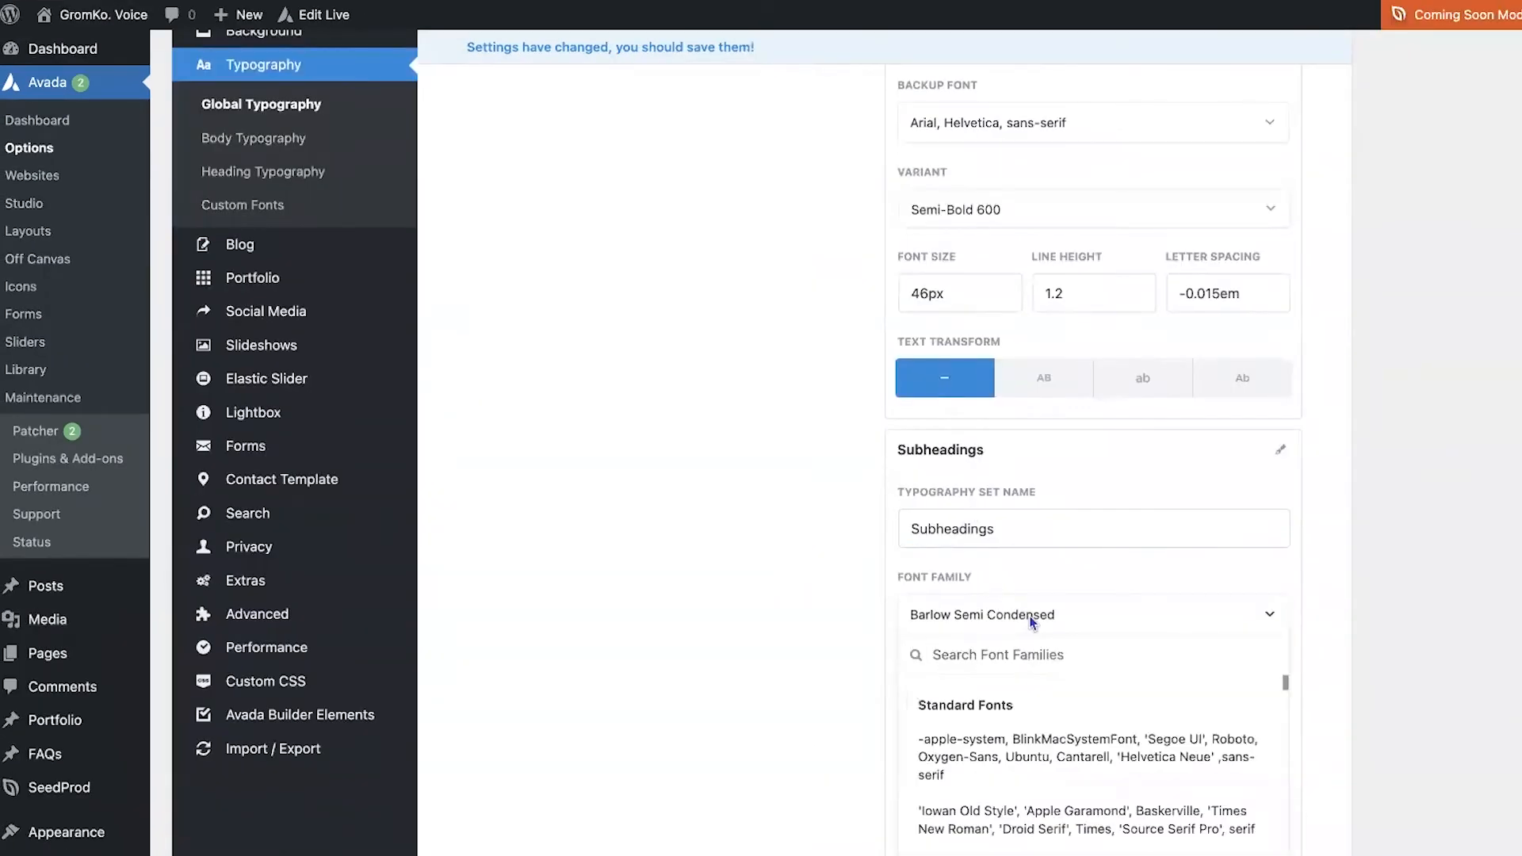
text(nunito)
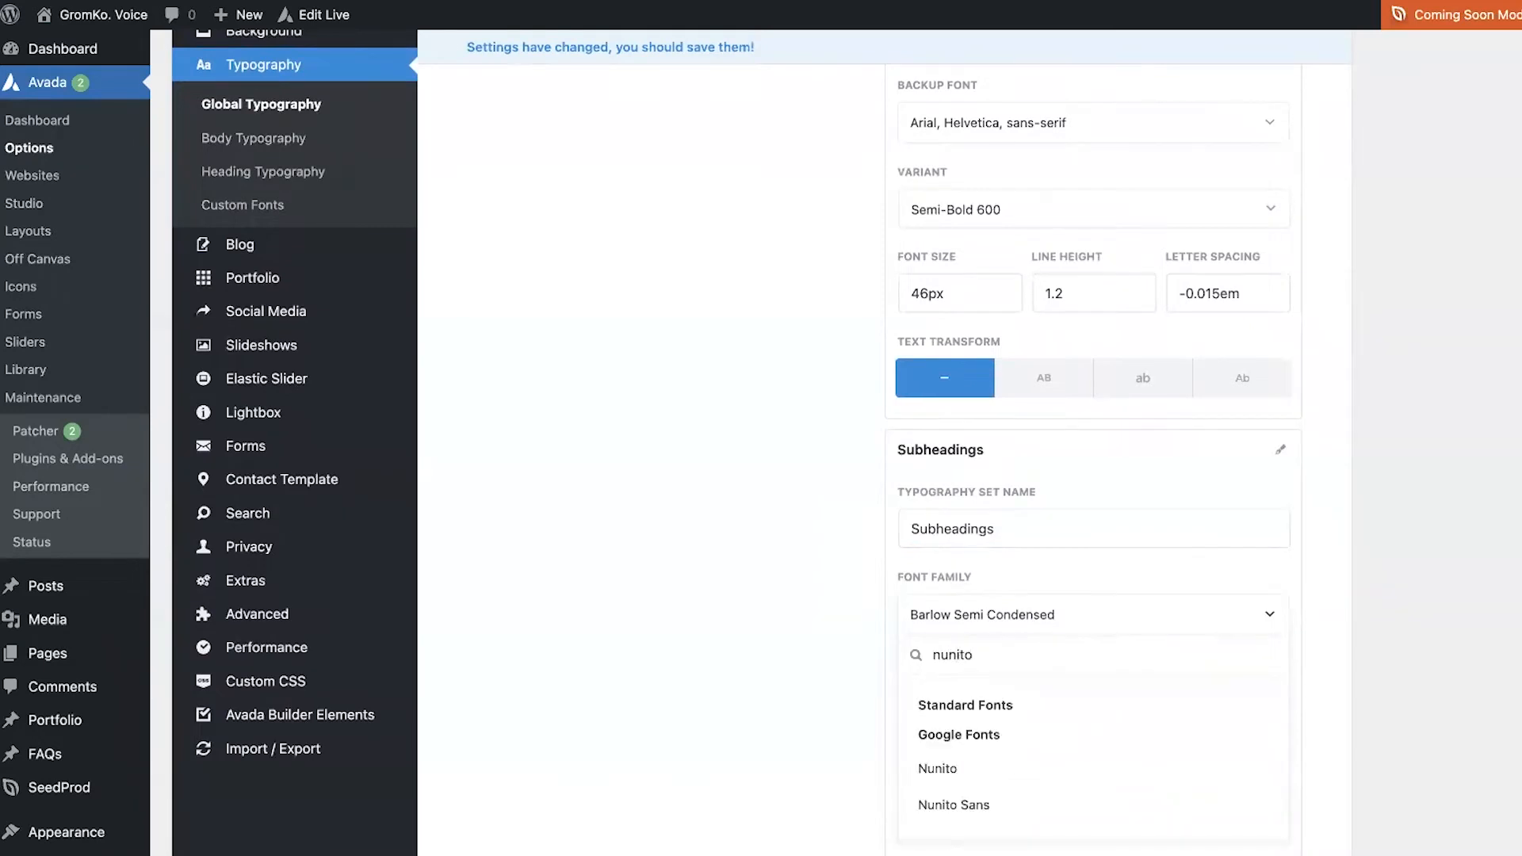
click(937, 768)
scroll(1375, 750, down, 3)
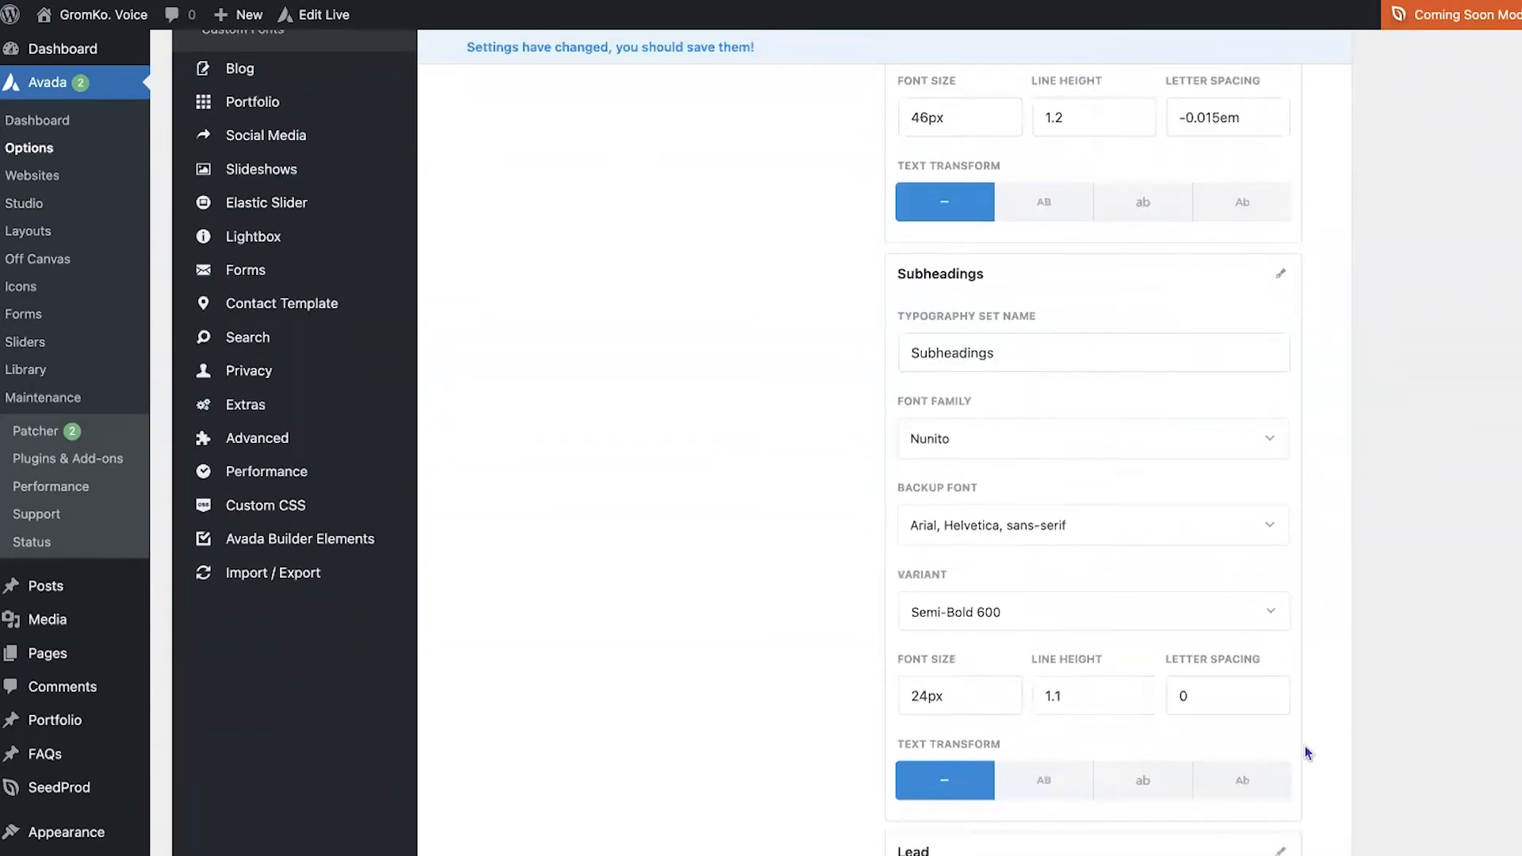
click(1265, 618)
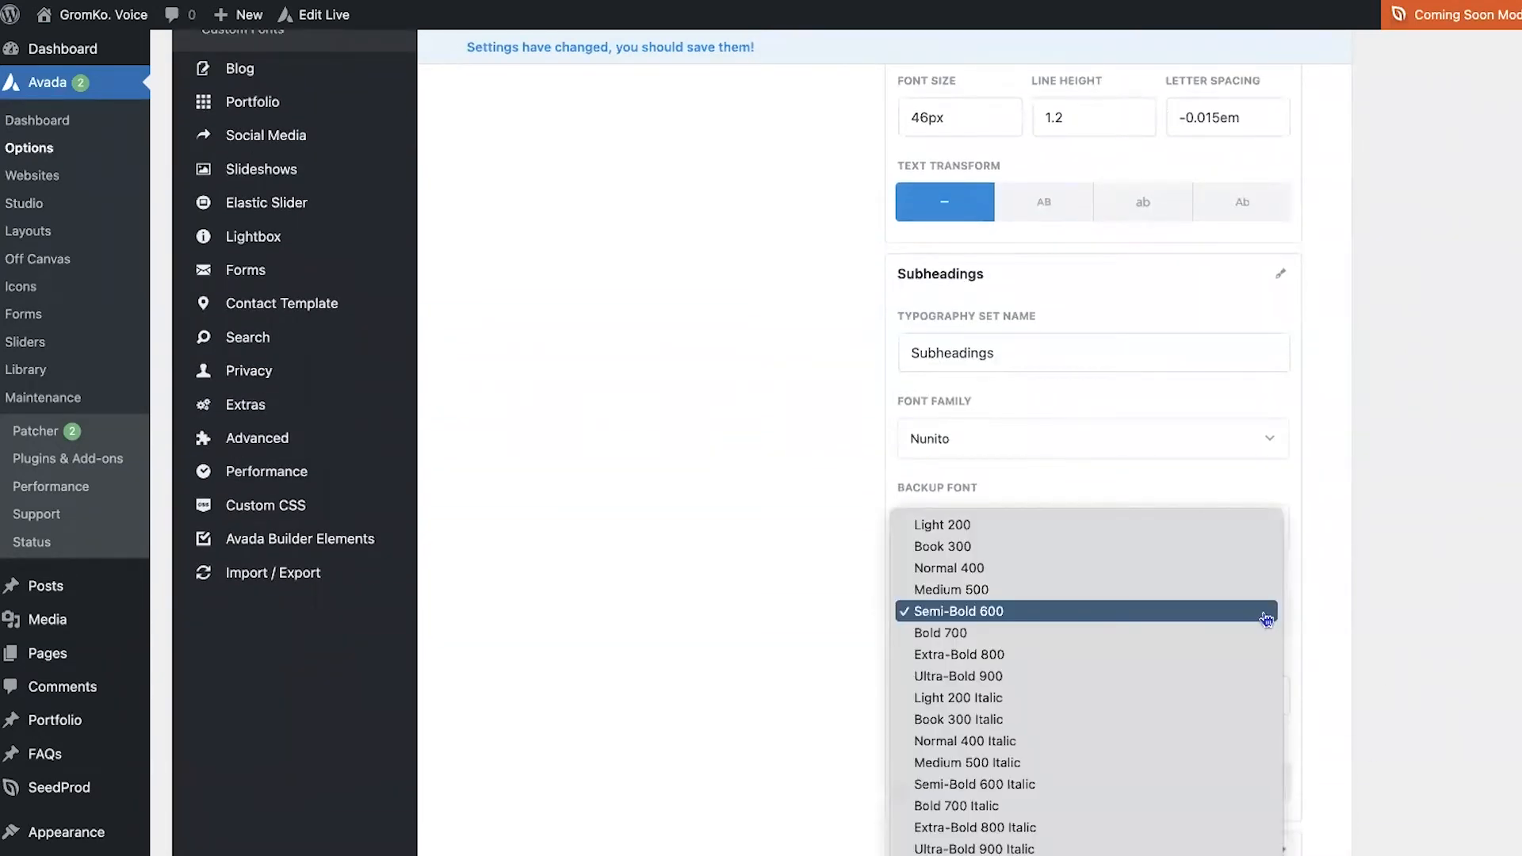
click(1266, 588)
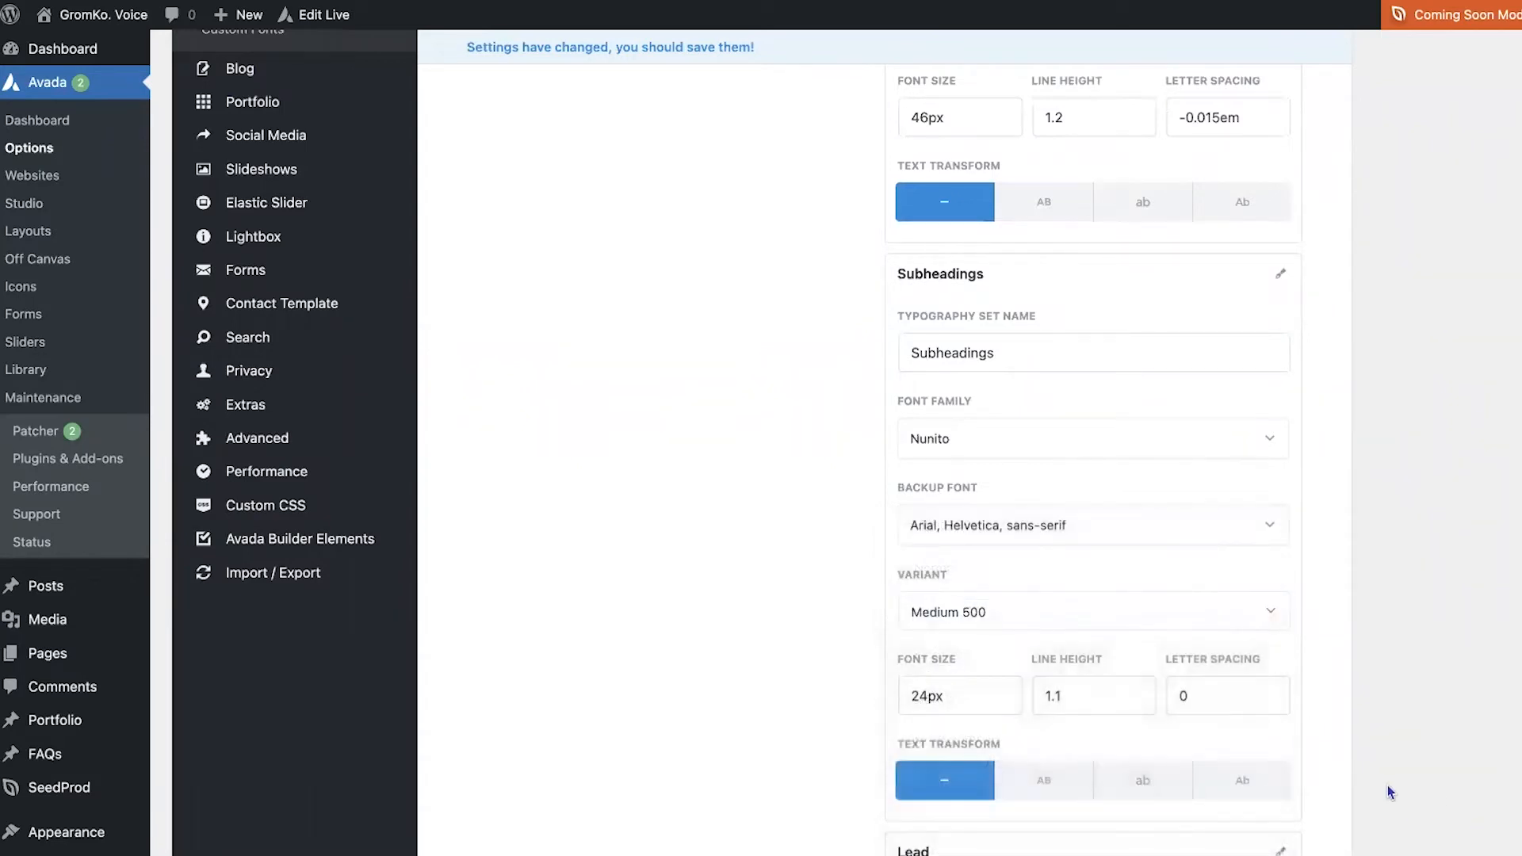
Set the font family of the Small typography set to Raleway and check the fonts on the live Home page
scroll(1387, 783, down, 12)
click(1018, 842)
text(railway)
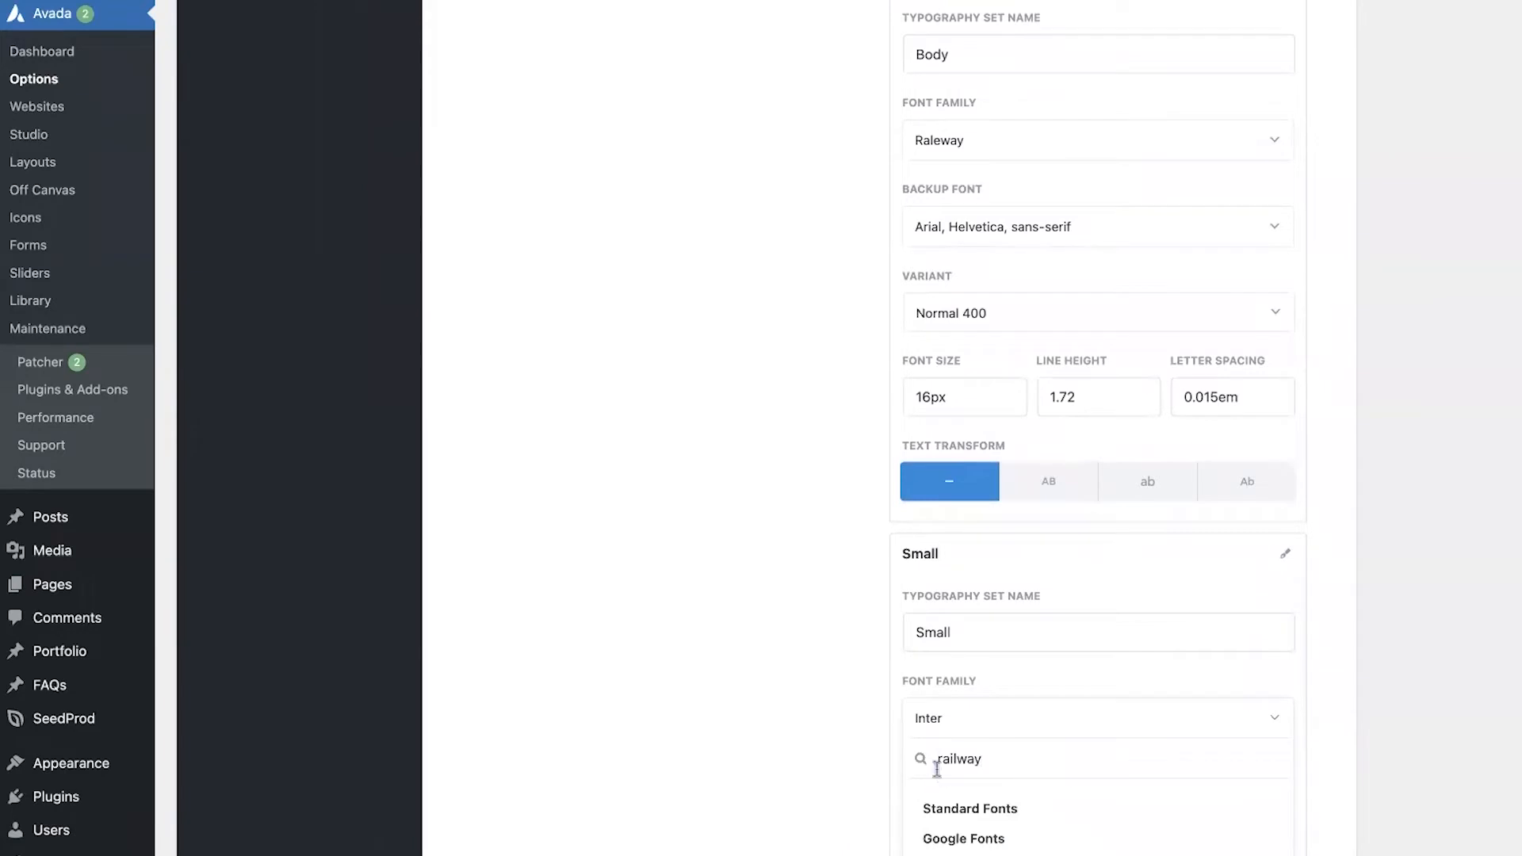
key(BackSpace)
key(BackSpace)
key(BackSpace)
key(BackSpace)
key(BackSpace)
text(le)
key(Return)
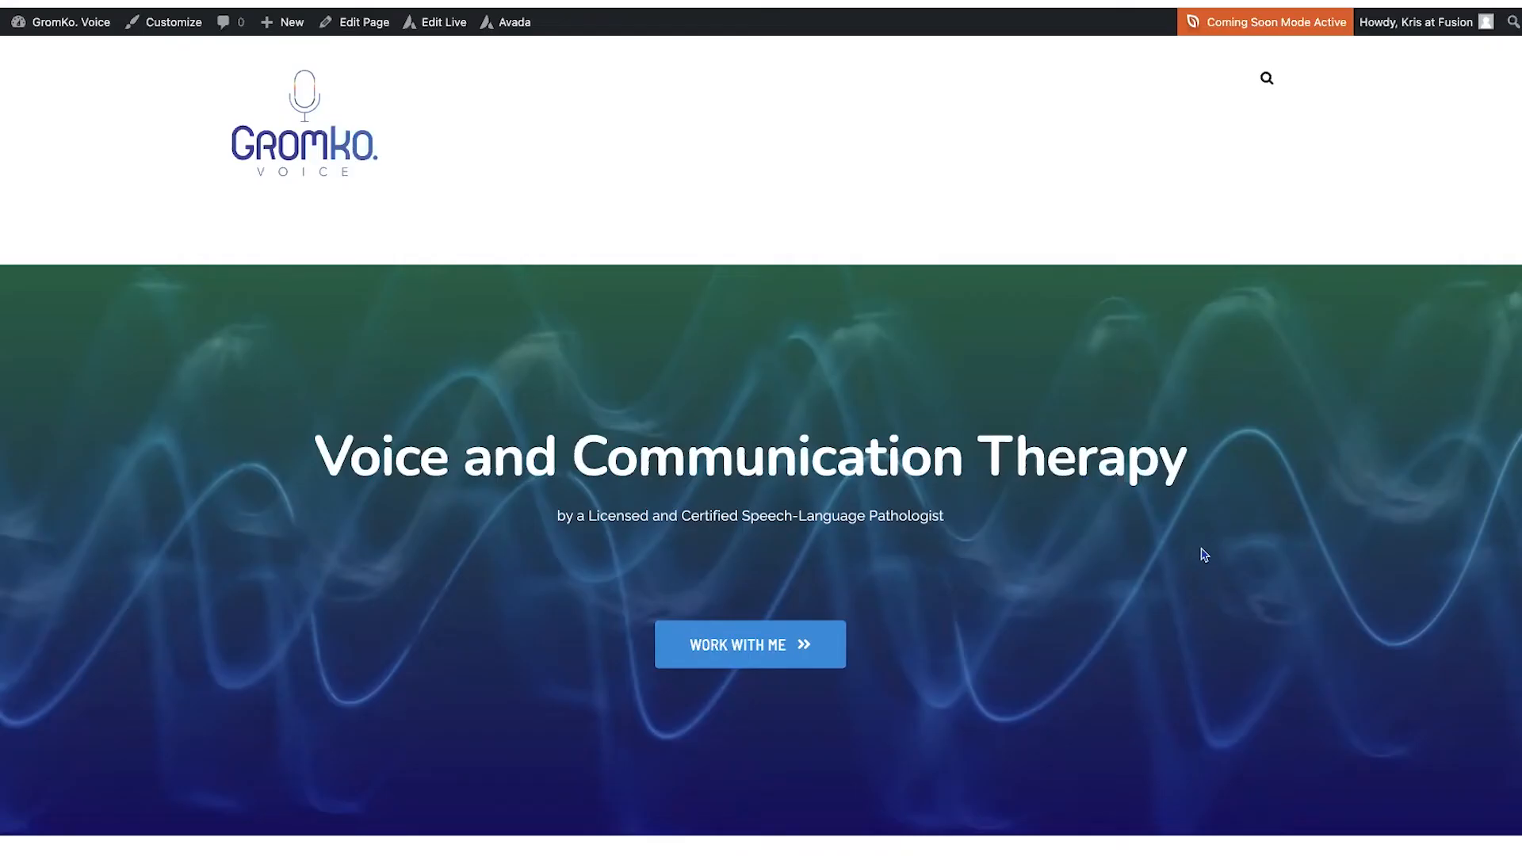
scroll(1204, 555, down, 3)
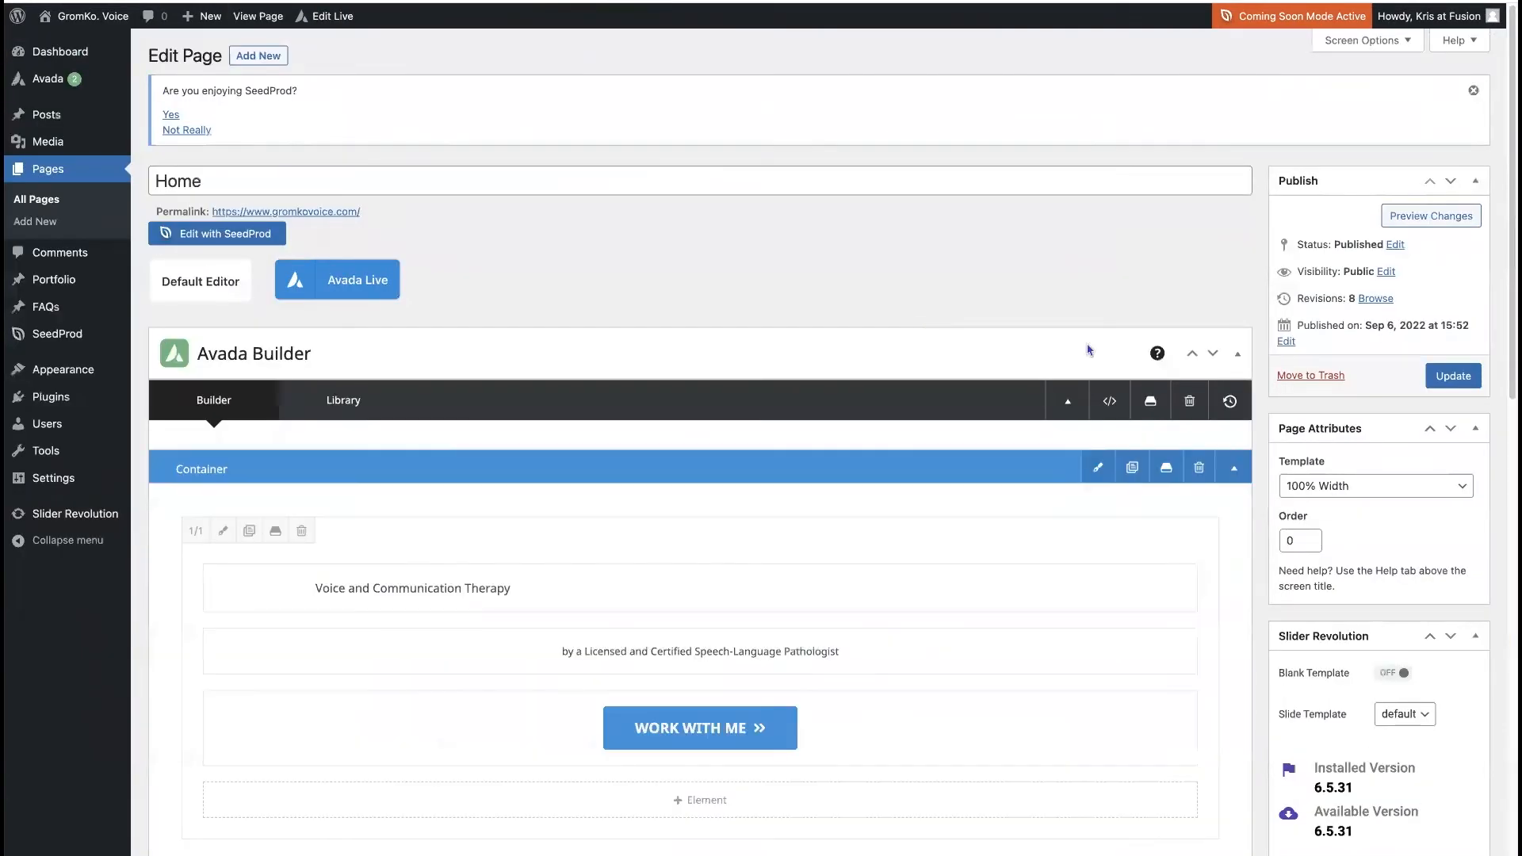
Give the Home page's hero container a Fade animation from the Bottom with a speed of 1.0 seconds
scroll(1095, 344, down, 3)
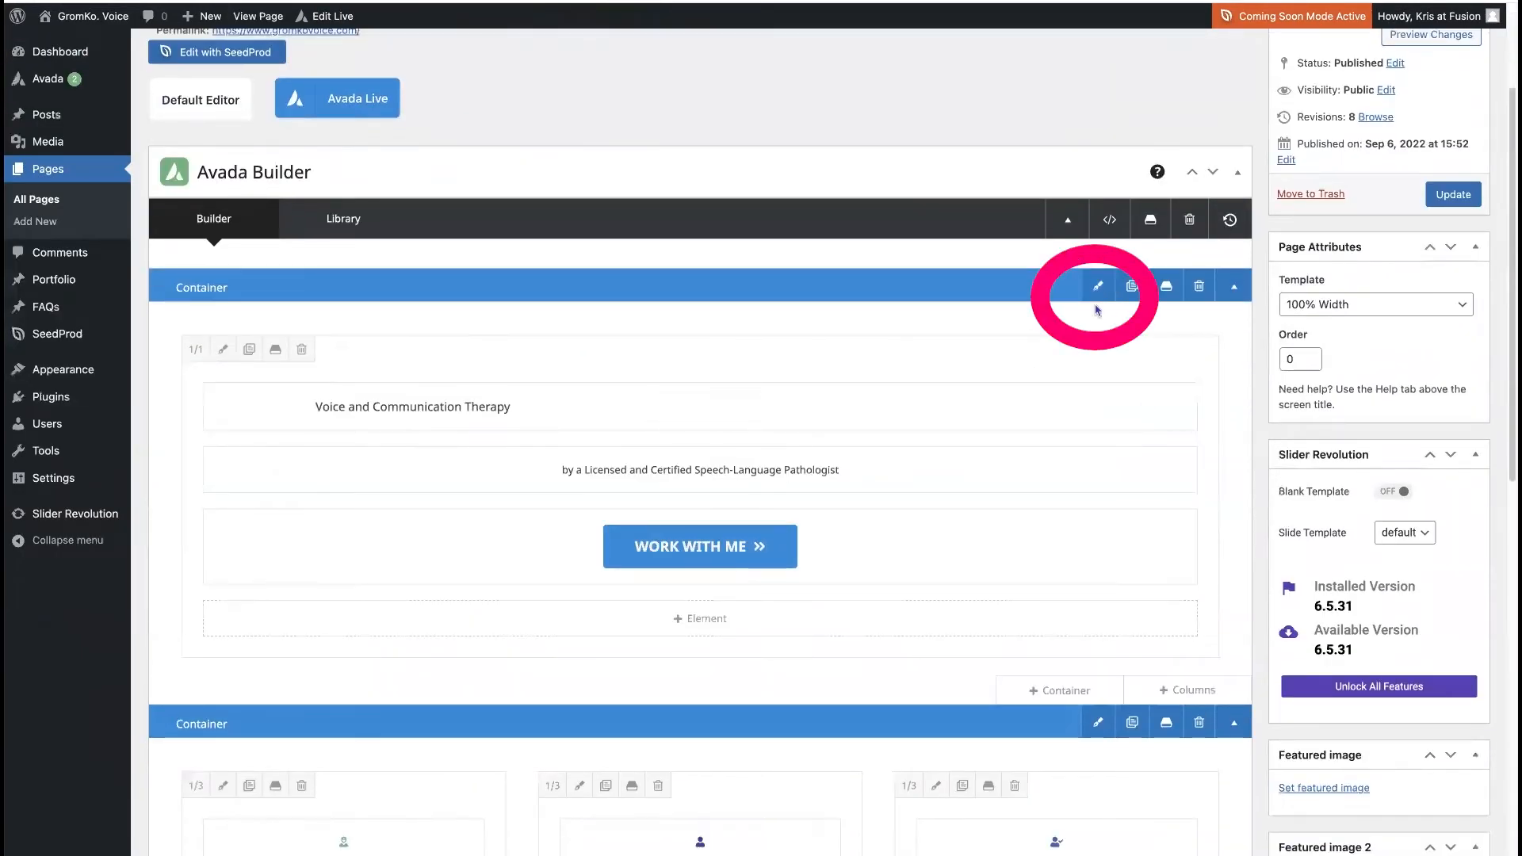
click(1098, 286)
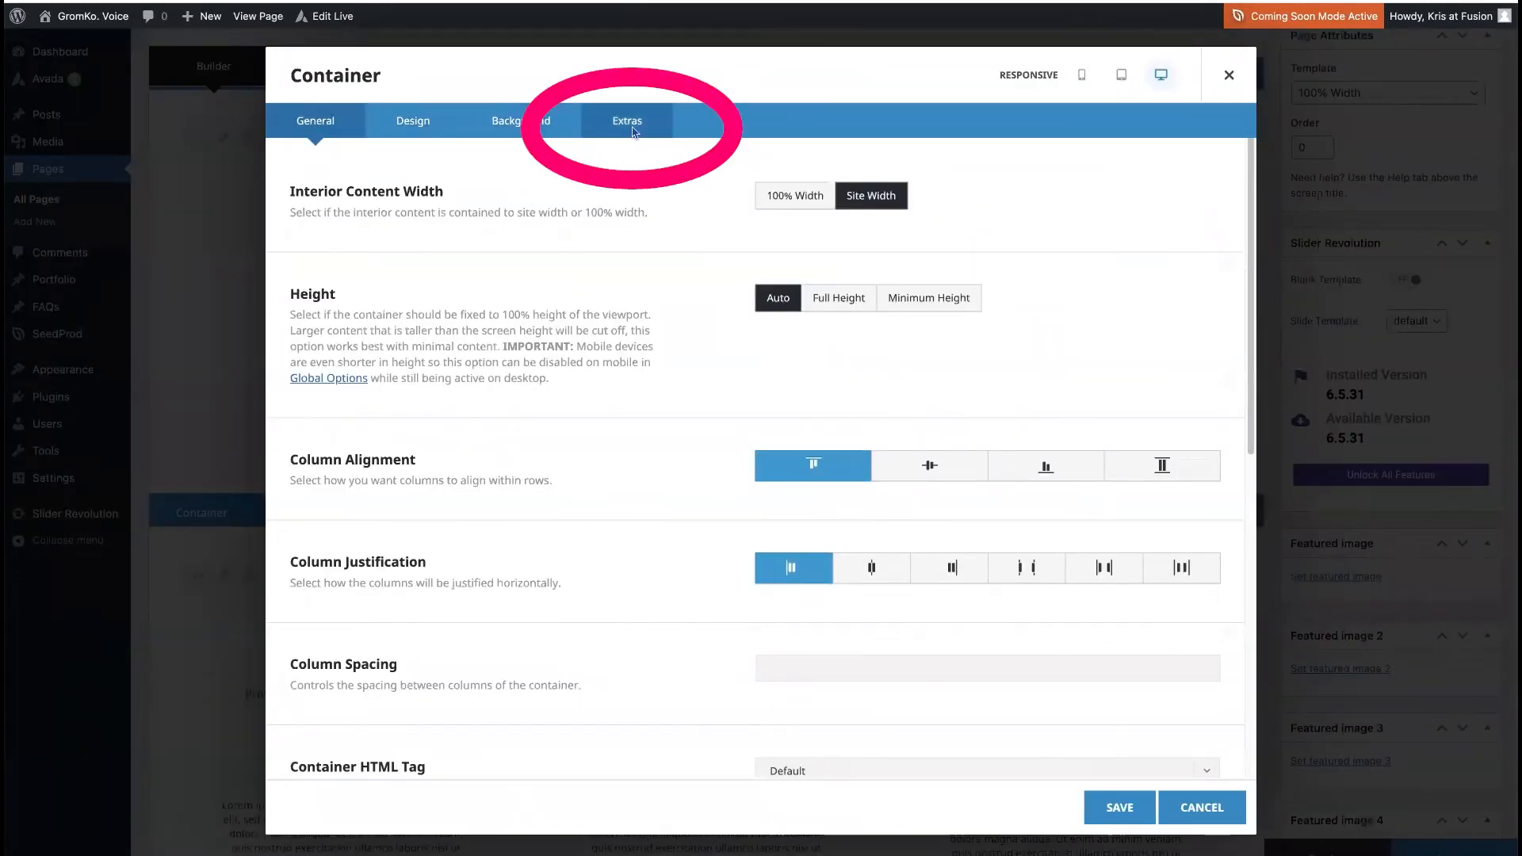
click(634, 129)
click(866, 639)
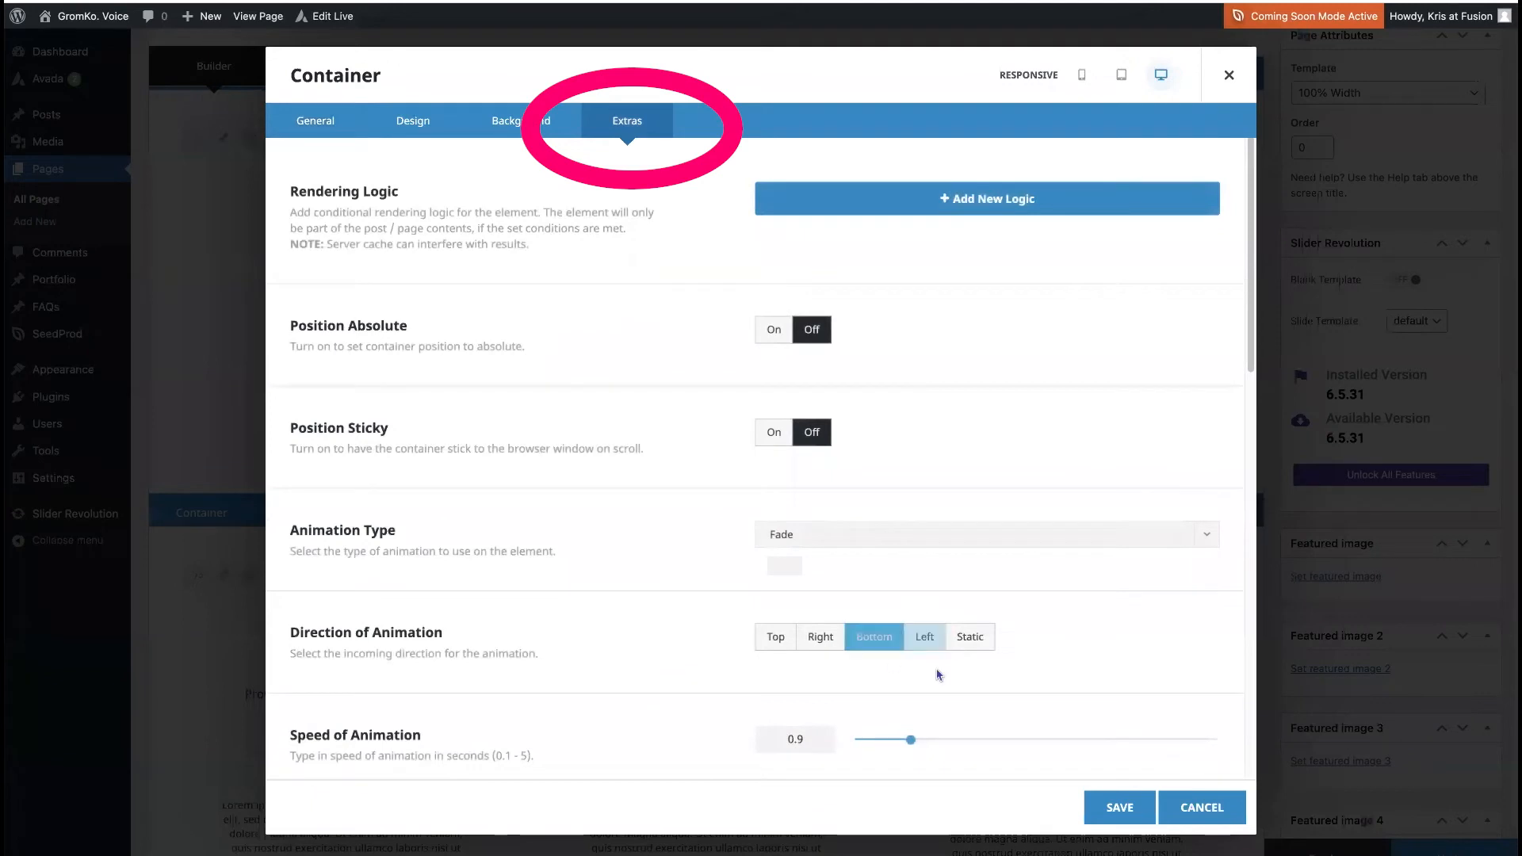
drag(802, 742, 786, 743)
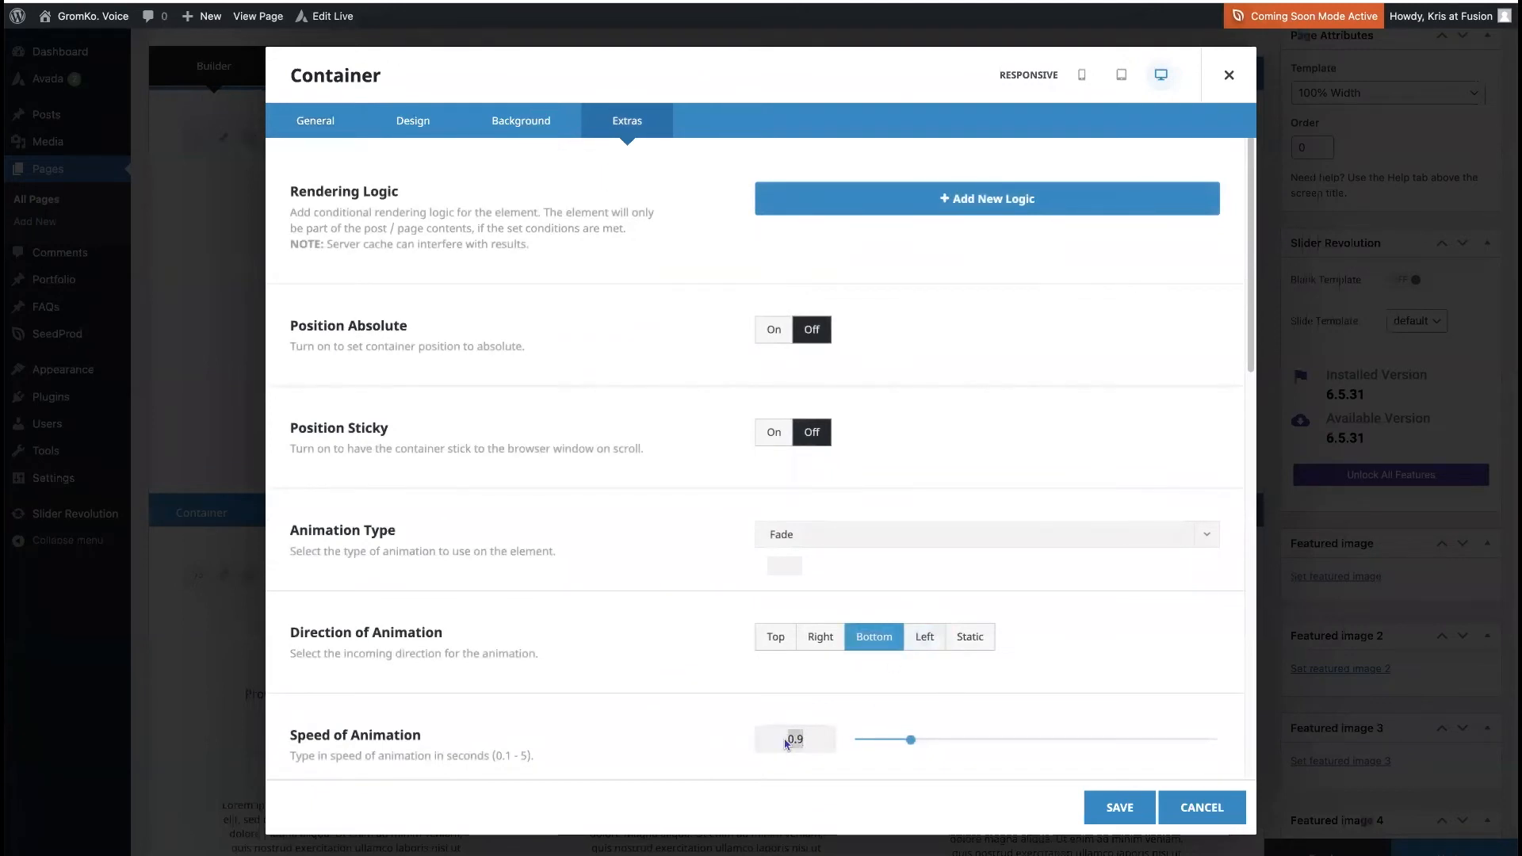
text(1)
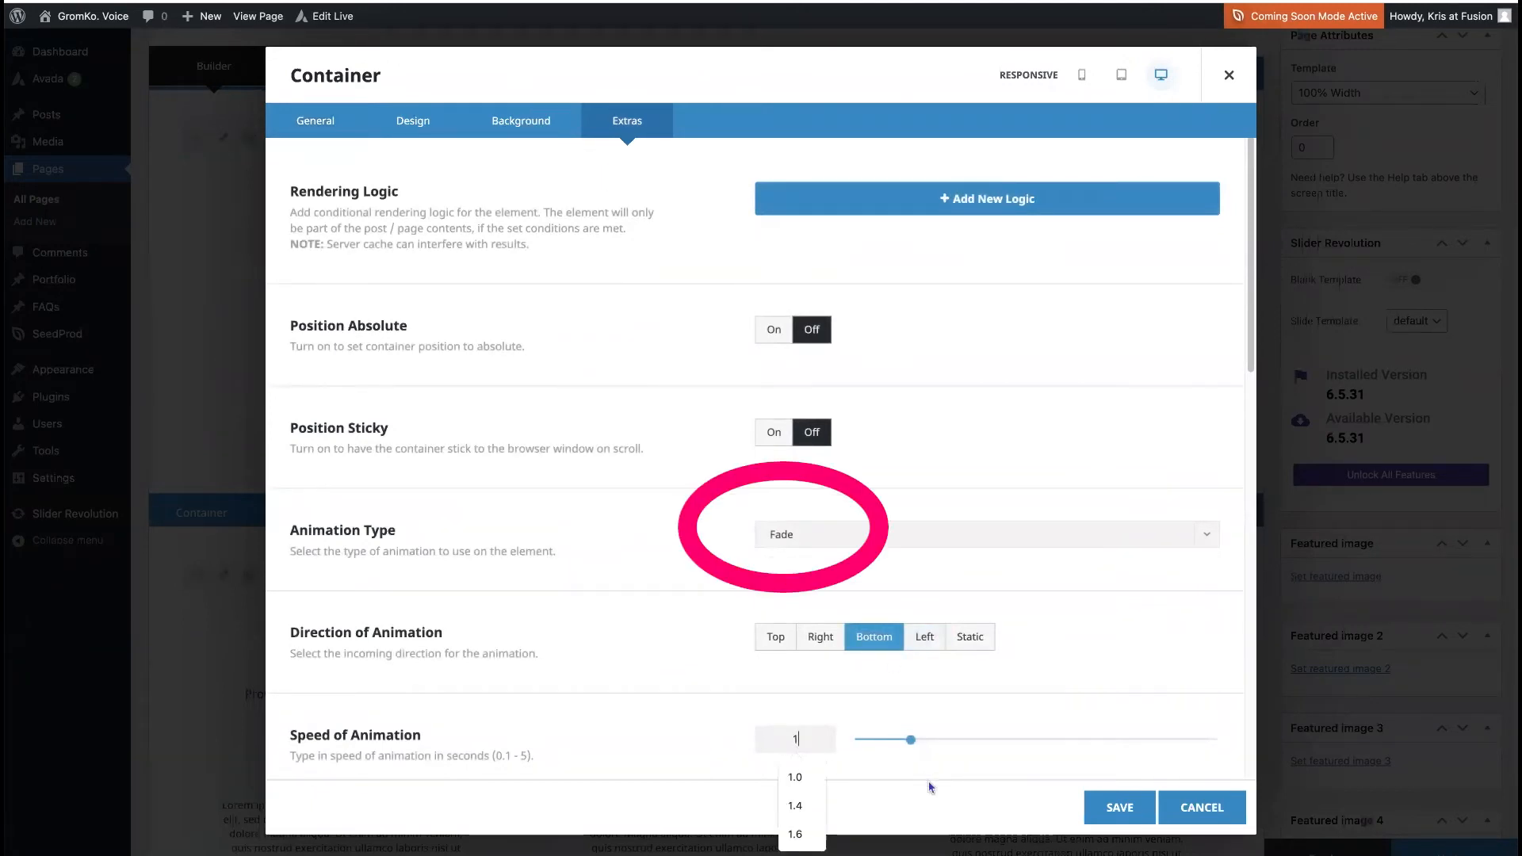
click(795, 777)
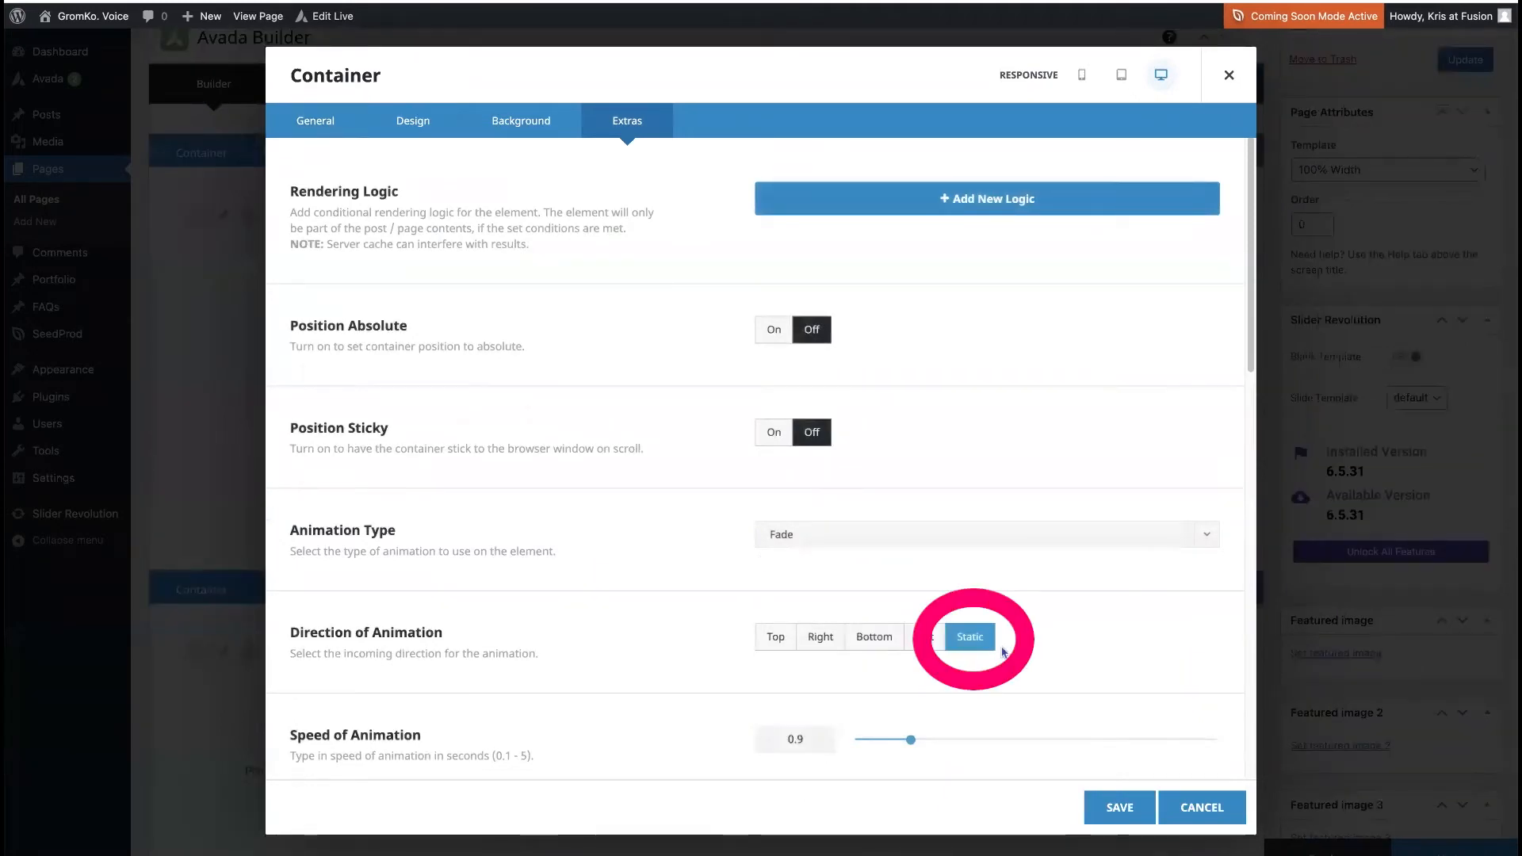
Set the container's Fade animation to the Static direction with a speed of 1.2 seconds and save the settings
scroll(1065, 633, down, 2)
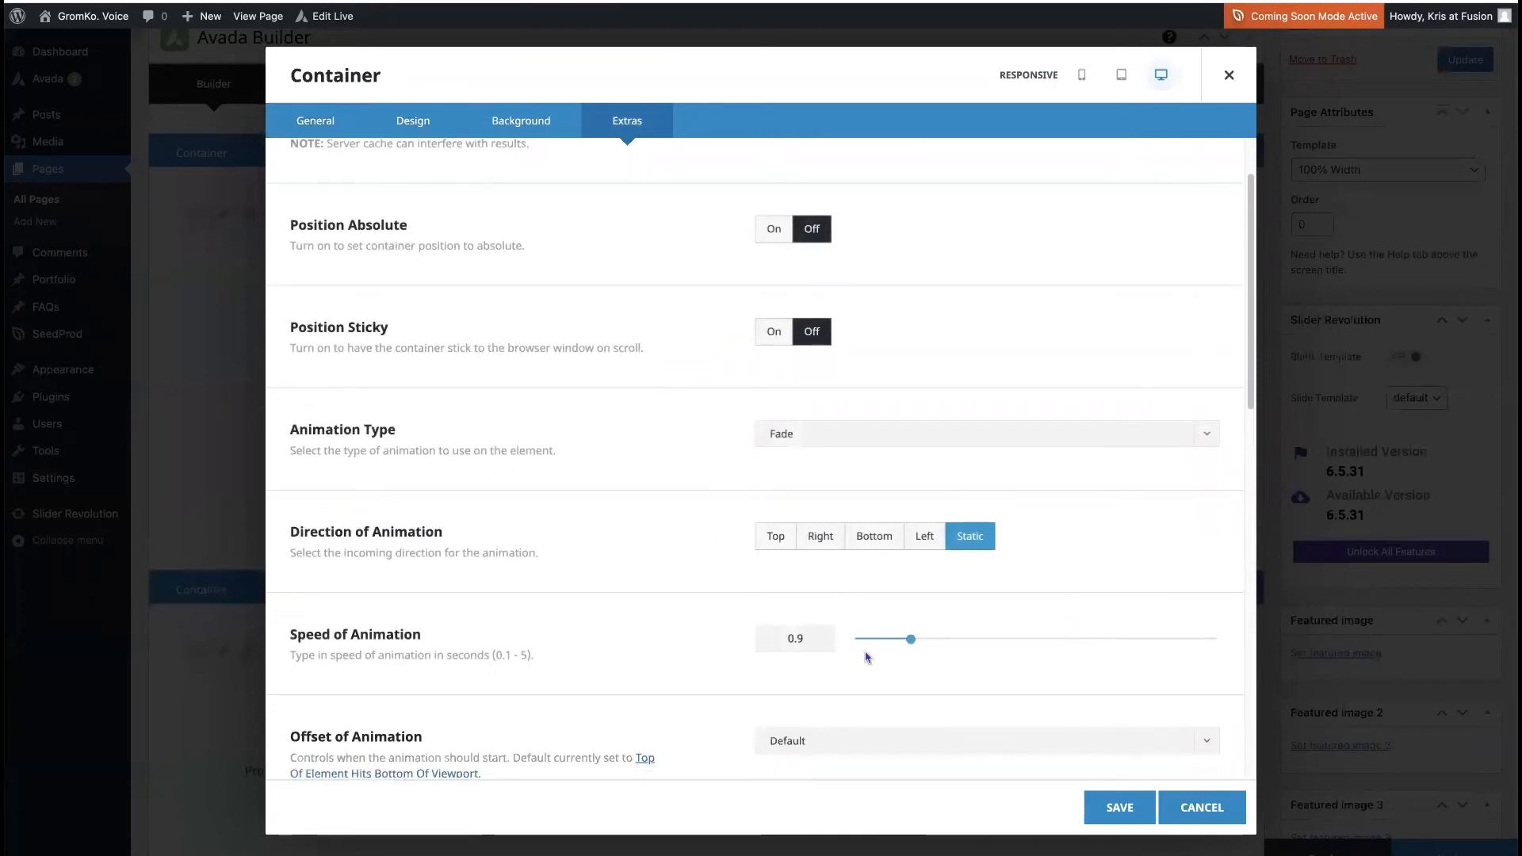
drag(820, 645, 747, 635)
text(1.2)
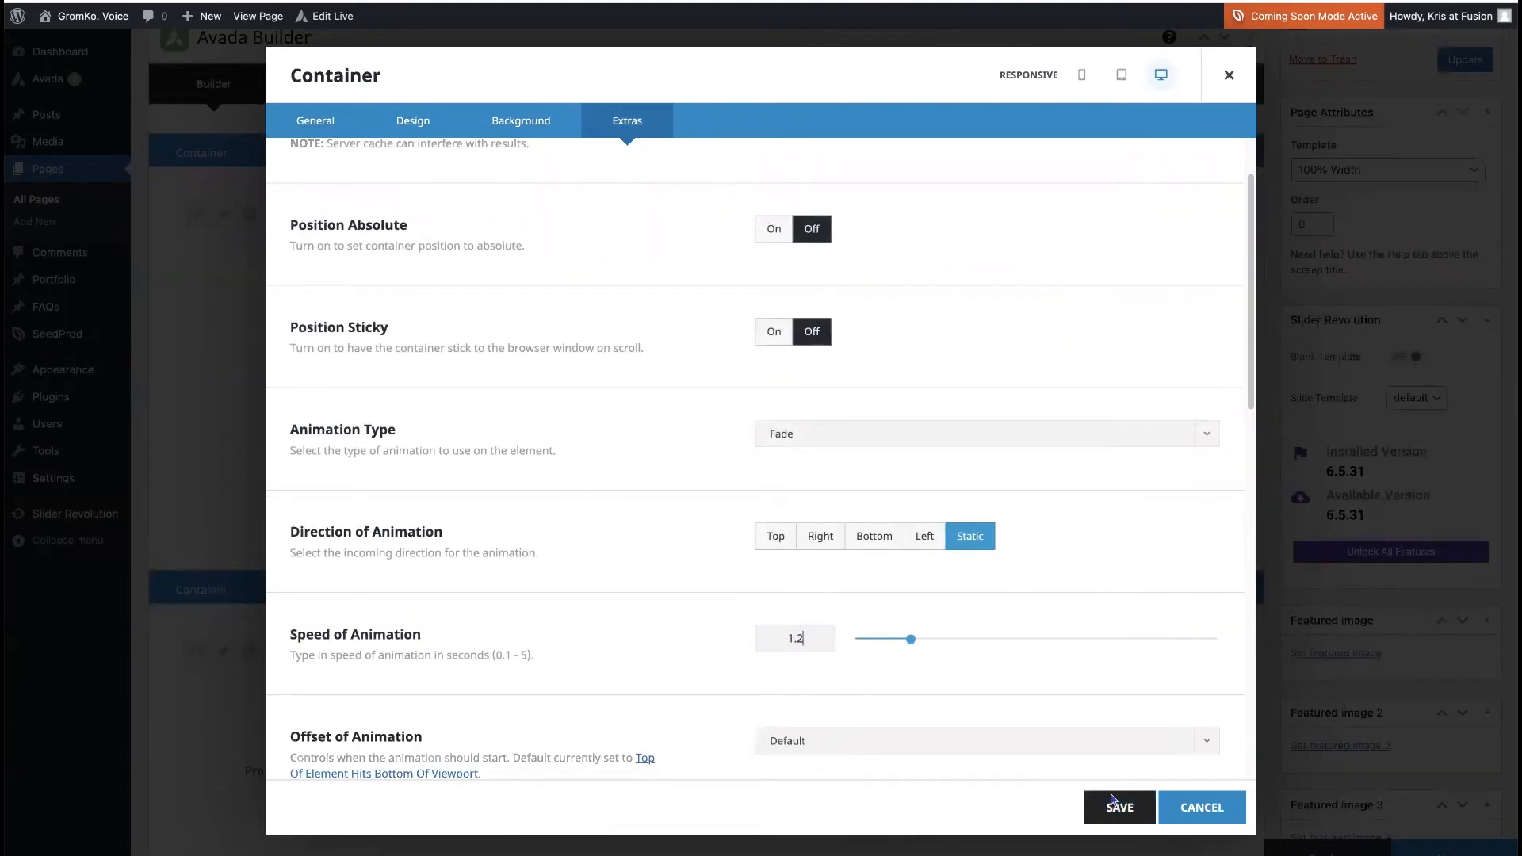
click(1116, 808)
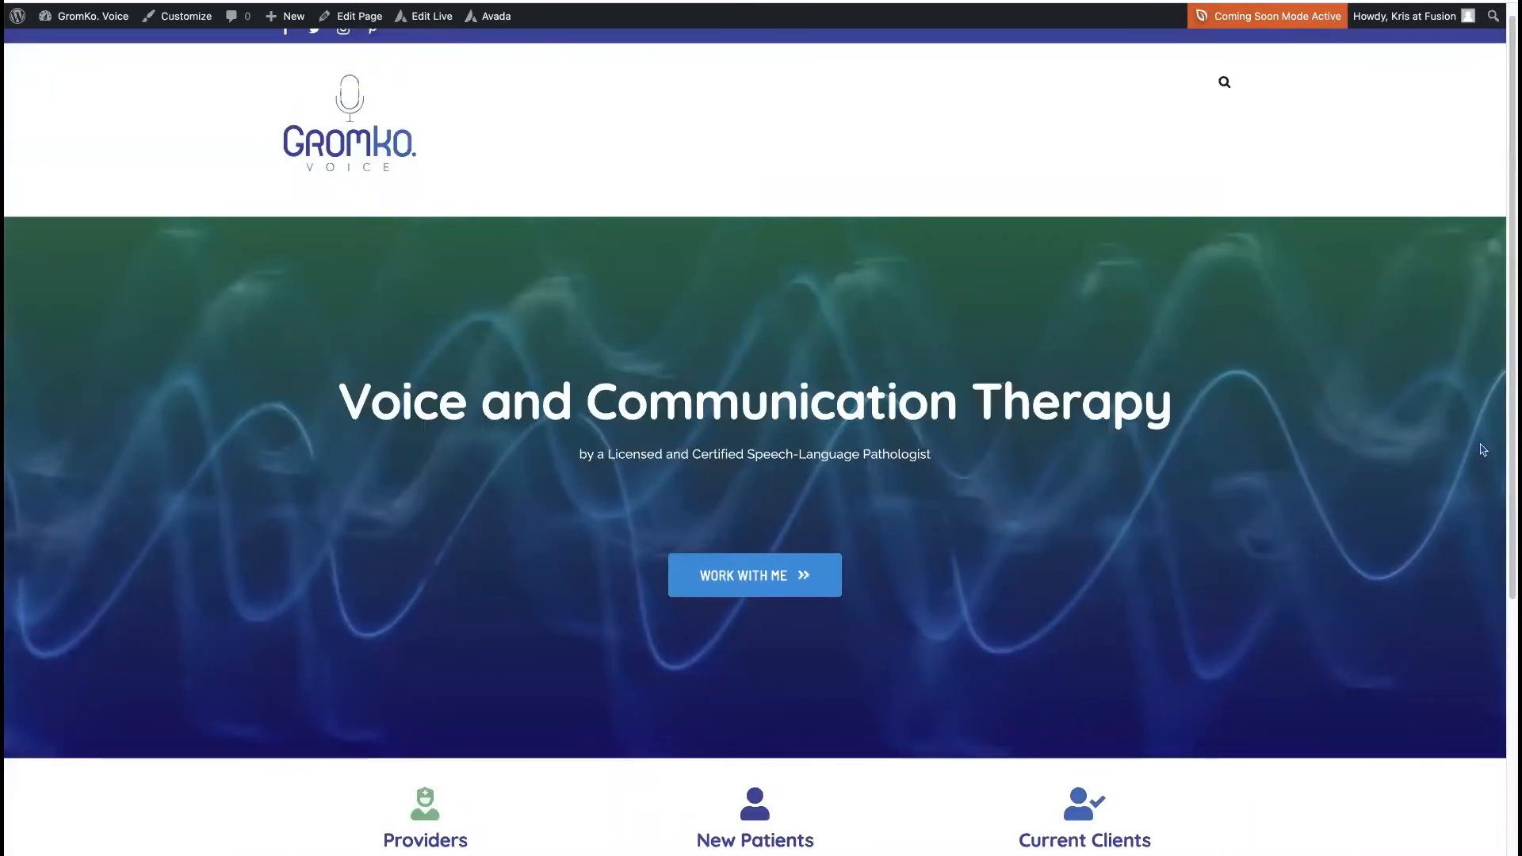
Reload the live Home page and examine the fade animation of the hero and the three-column section
key(super+r)
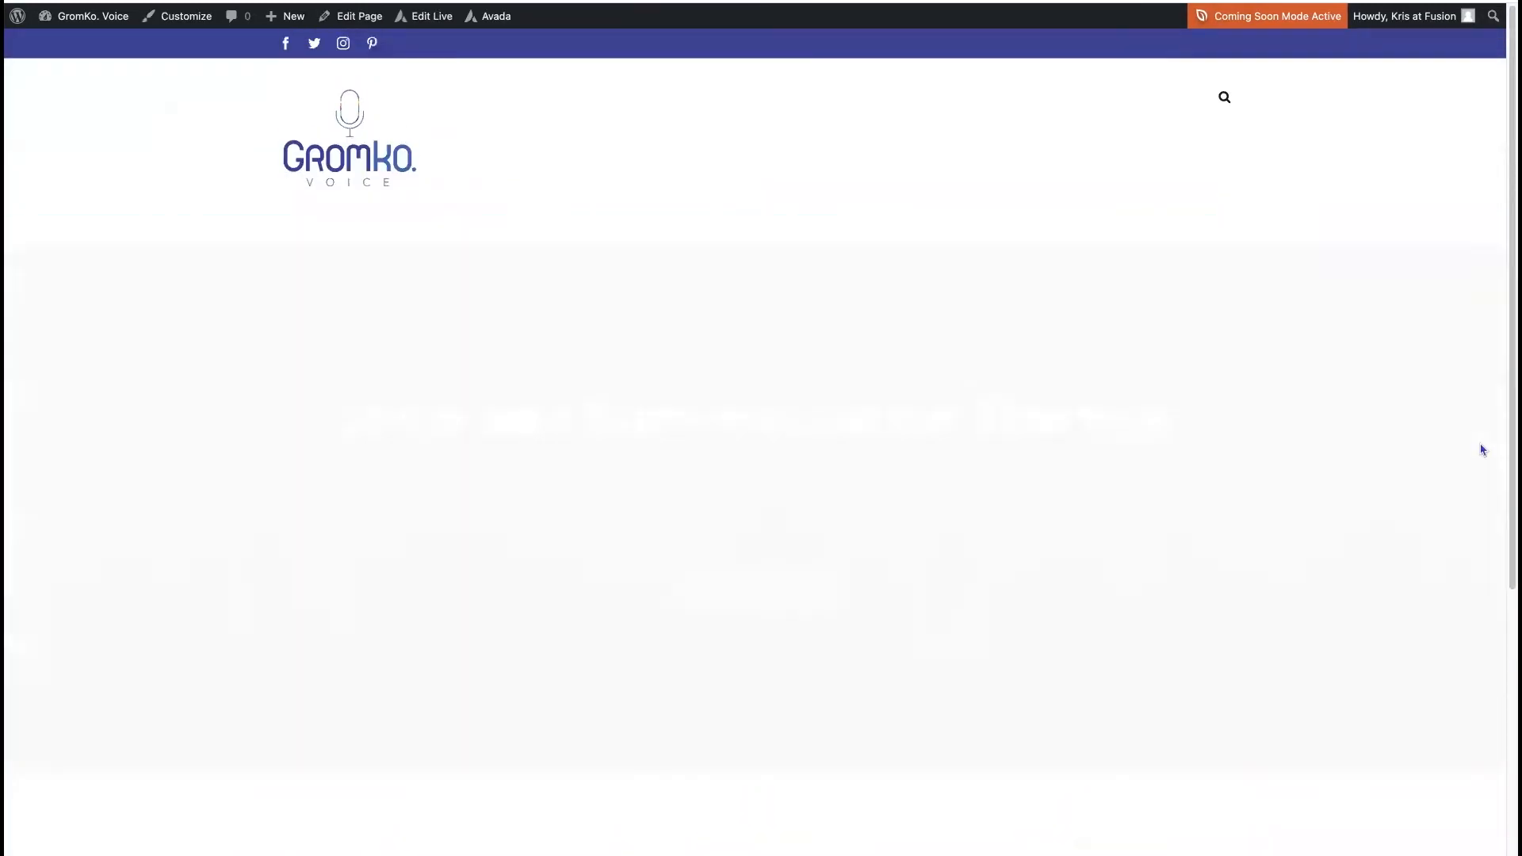
scroll(1474, 456, down, 3)
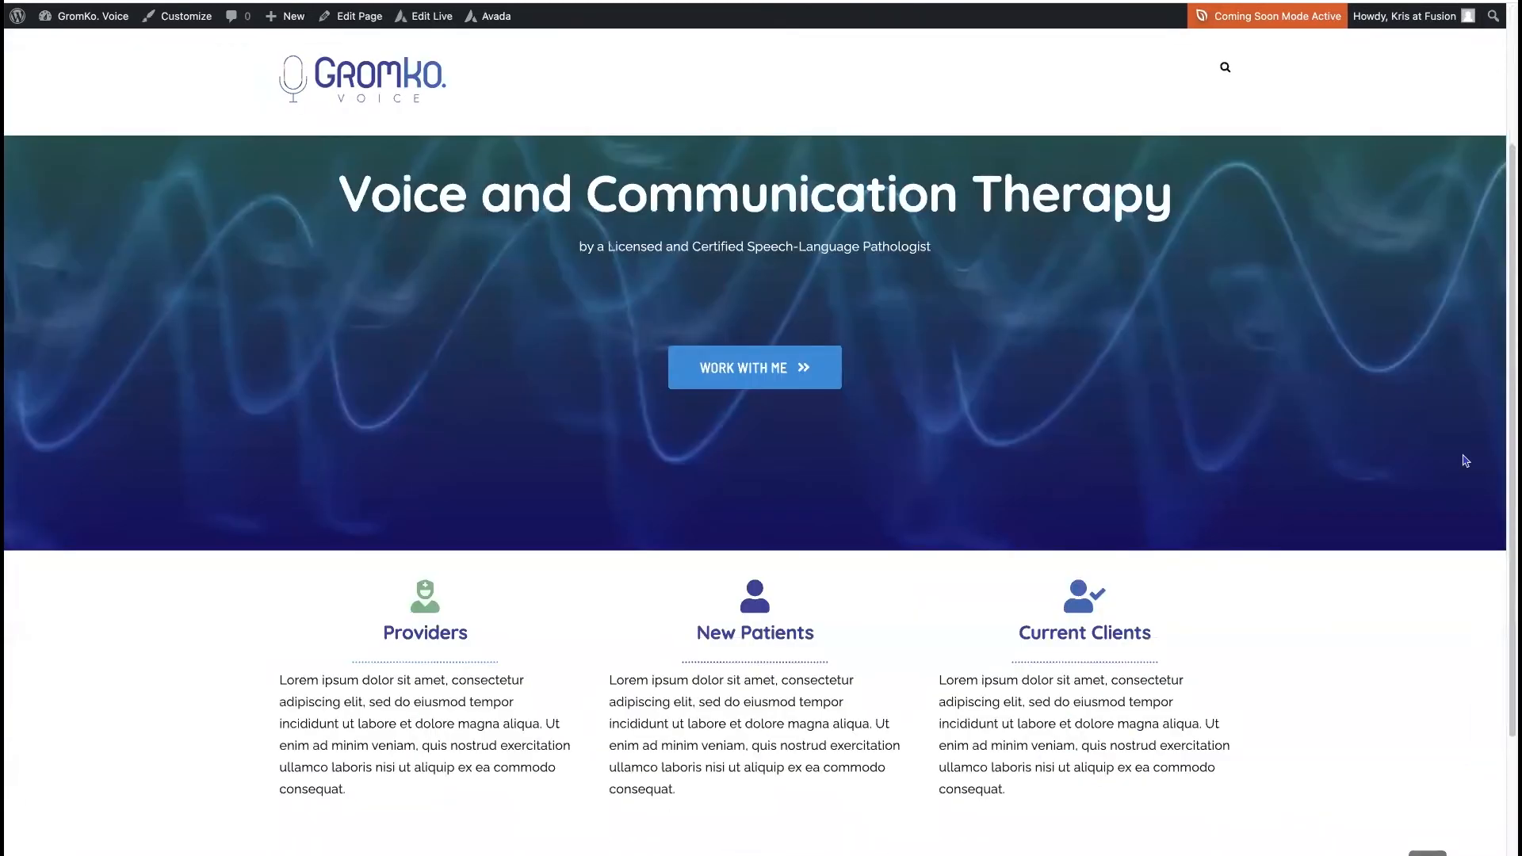
scroll(1395, 451, down, 1)
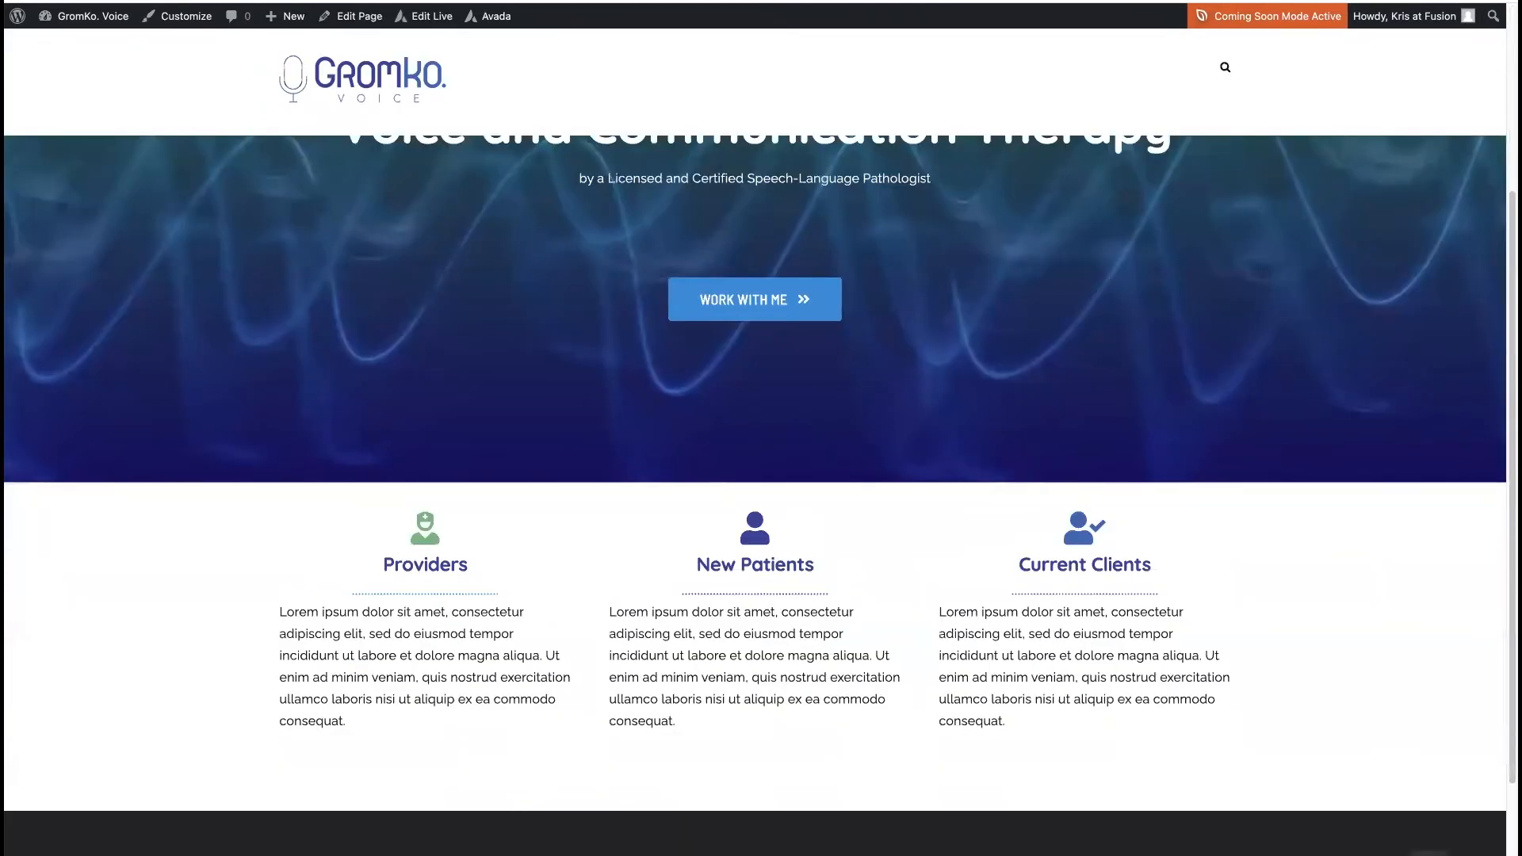
scroll(981, 417, up, 3)
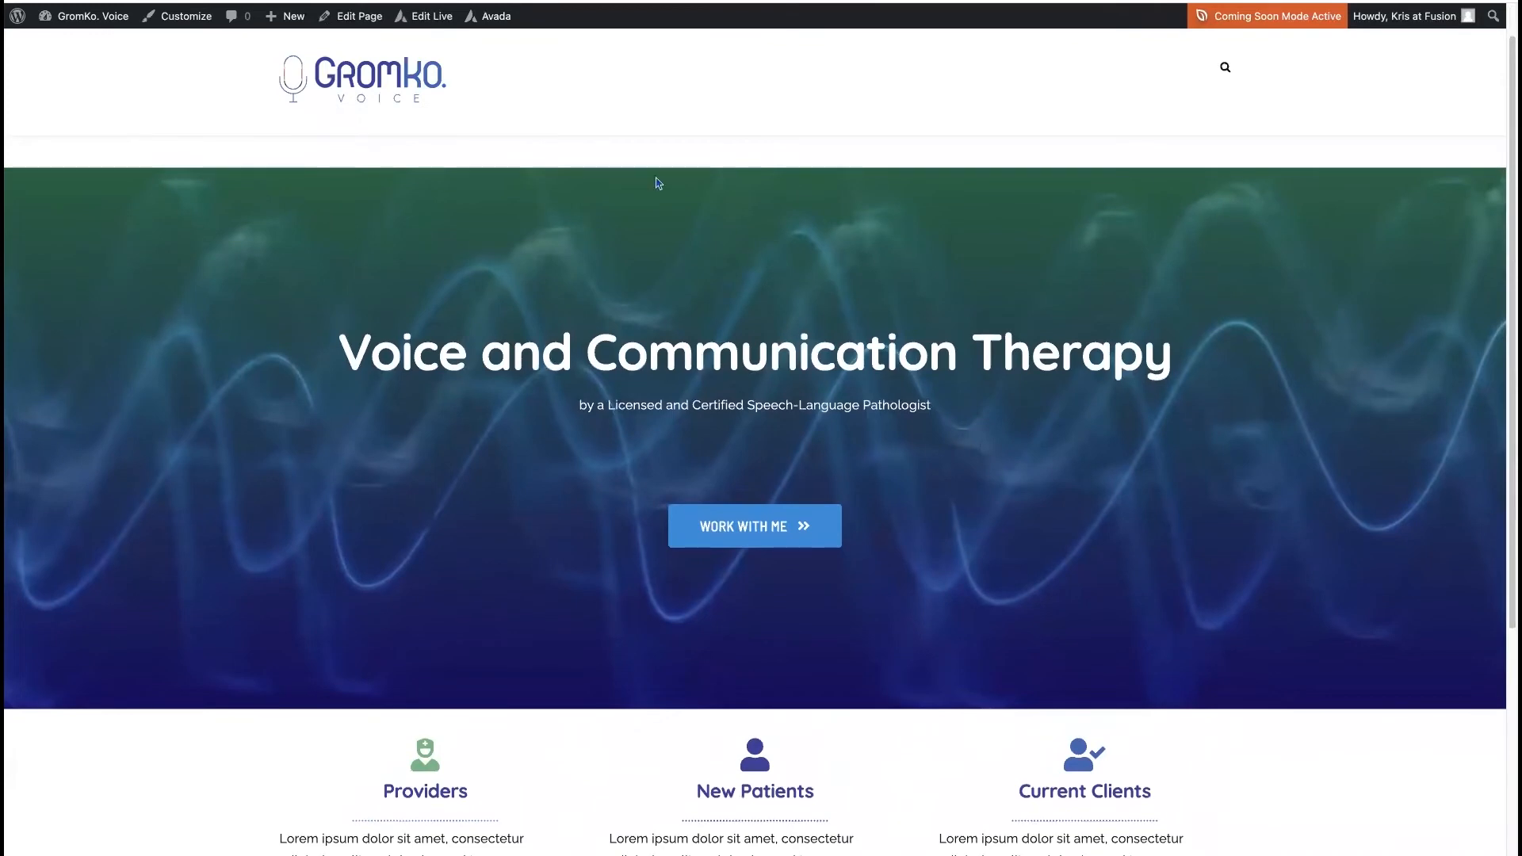
Replay the live Home page's loading and check how each section fades in while moving through the page
key(super+r)
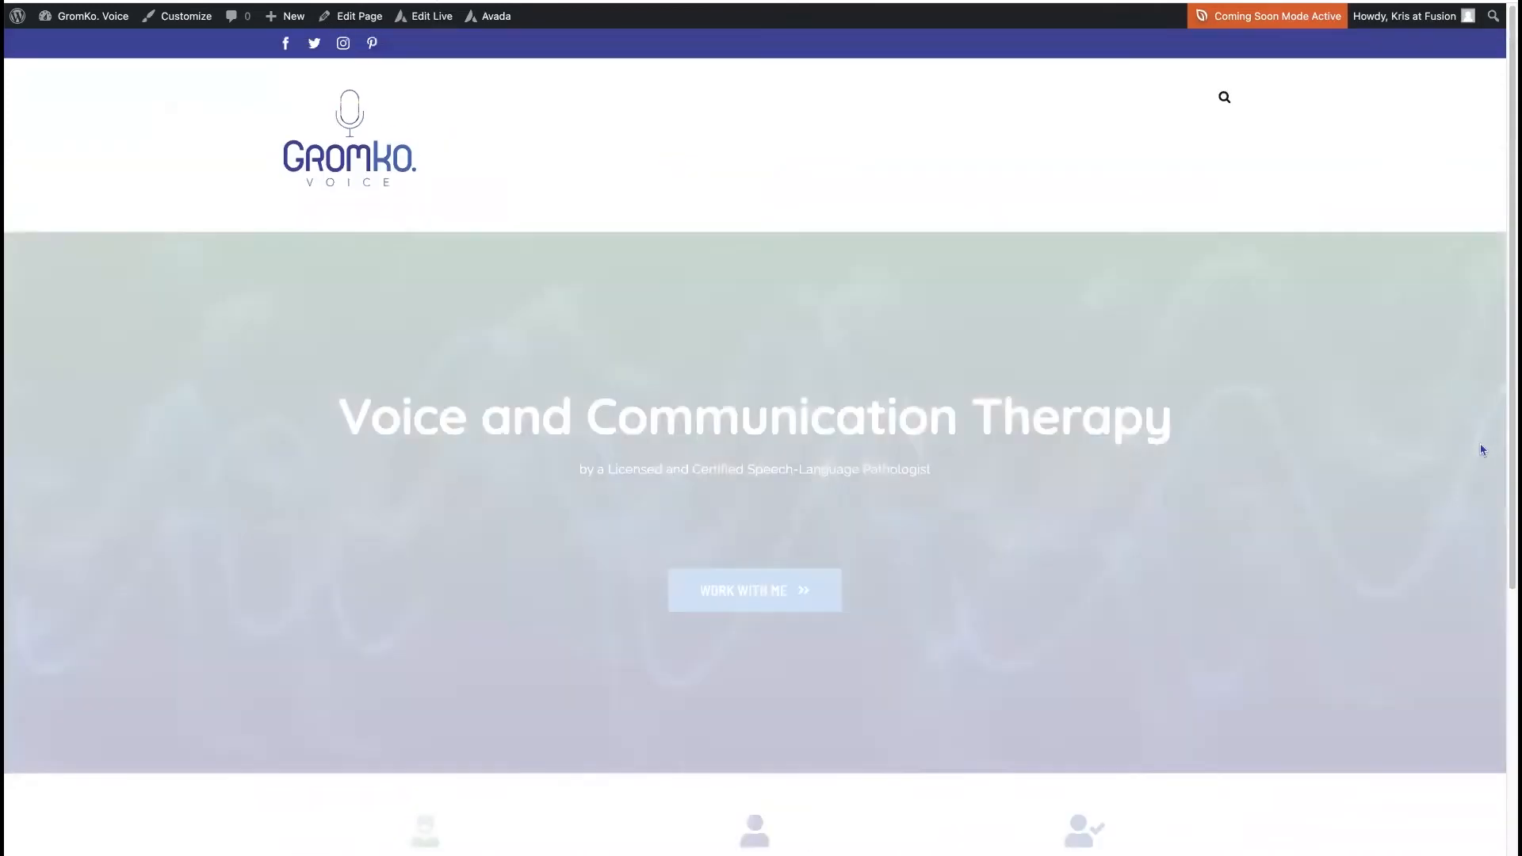
scroll(1464, 460, down, 2)
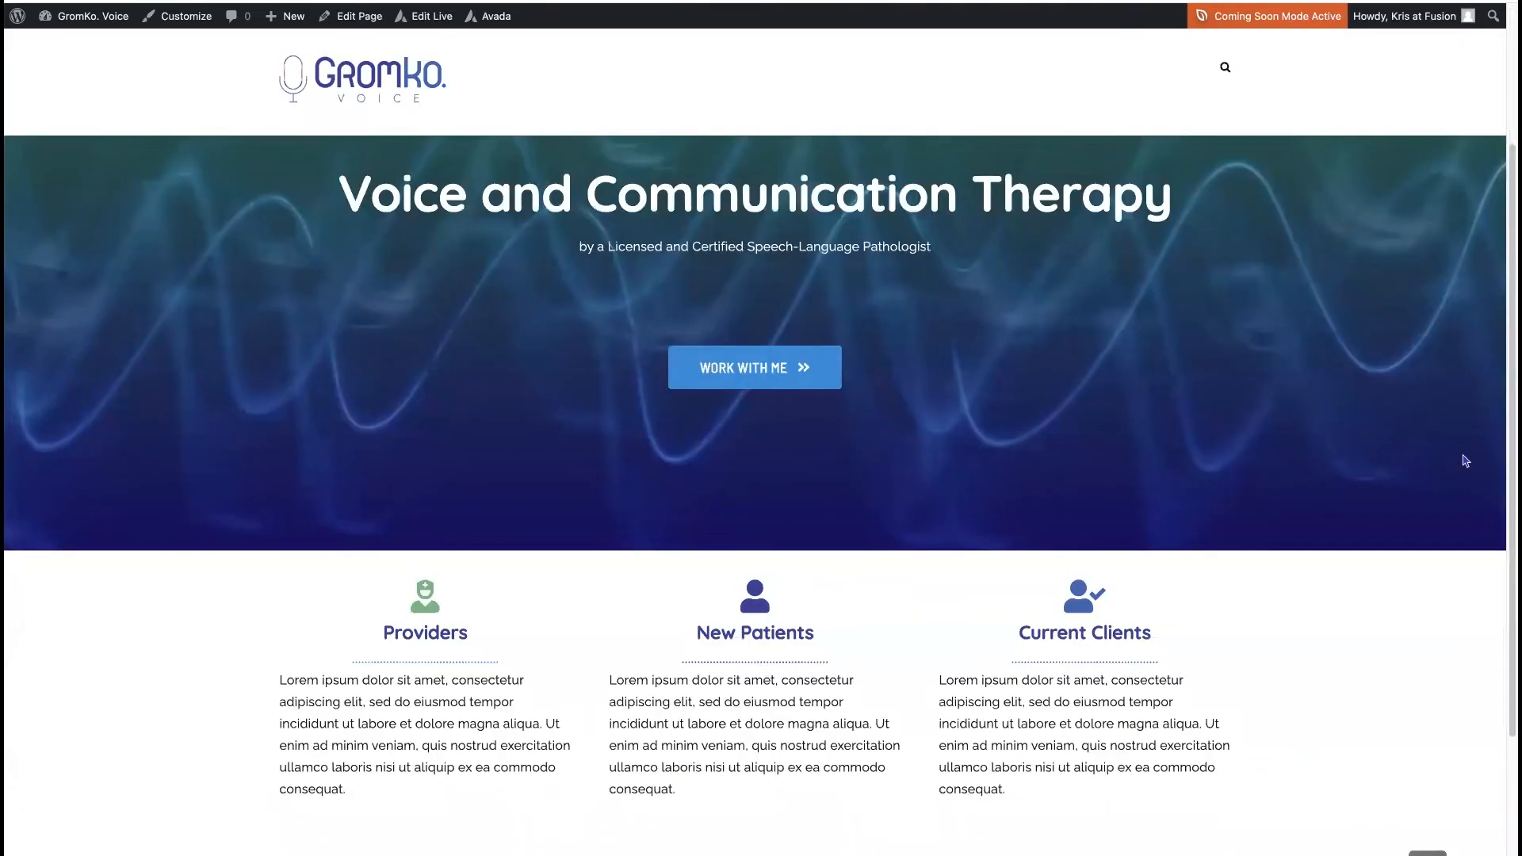
scroll(1465, 461, down, 1)
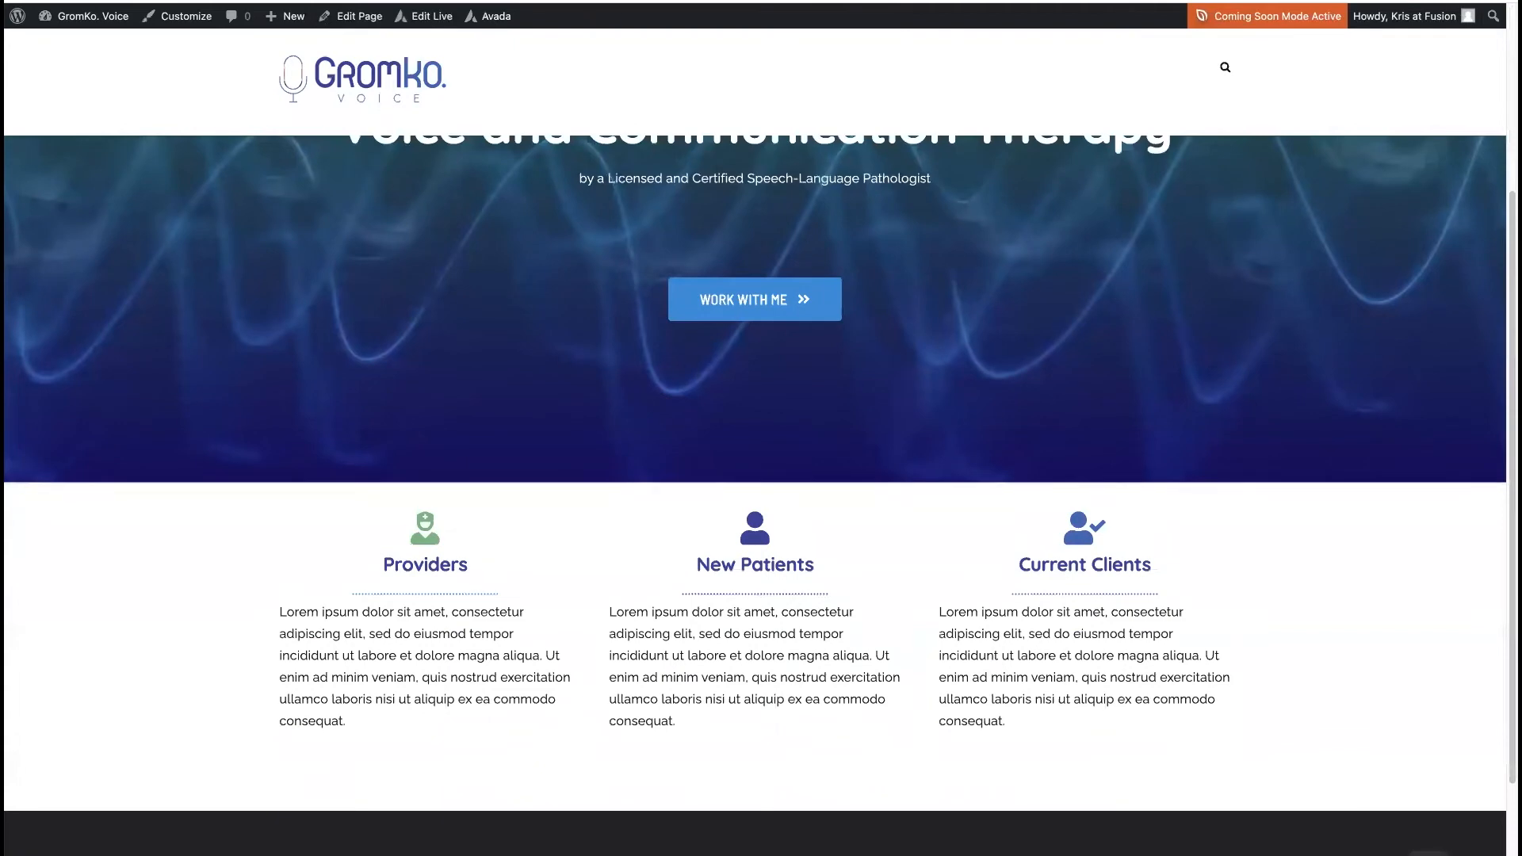
scroll(971, 416, up, 3)
key(super+r)
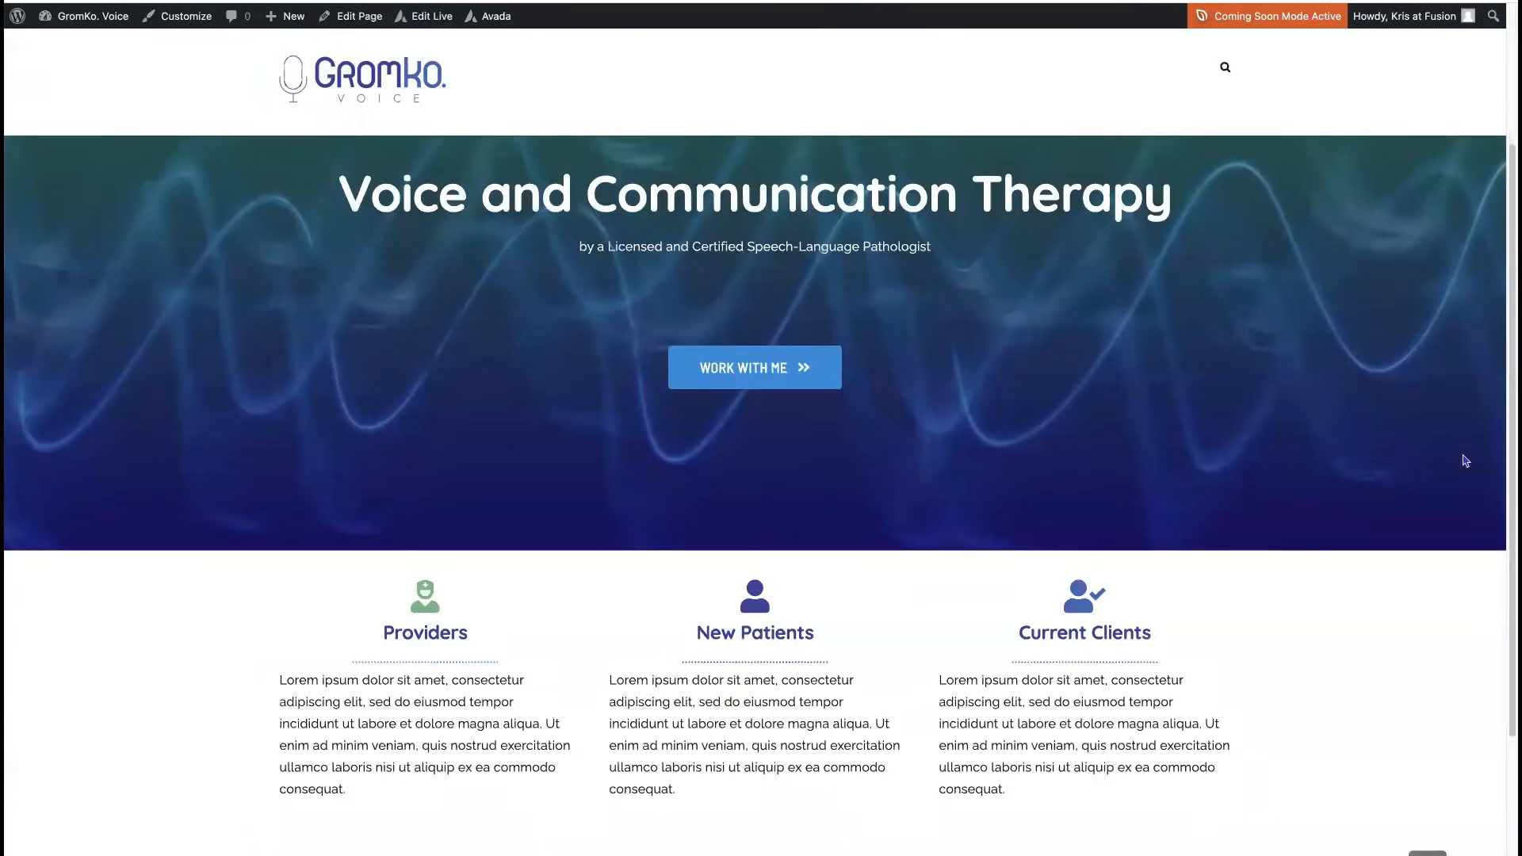
scroll(1464, 460, down, 1)
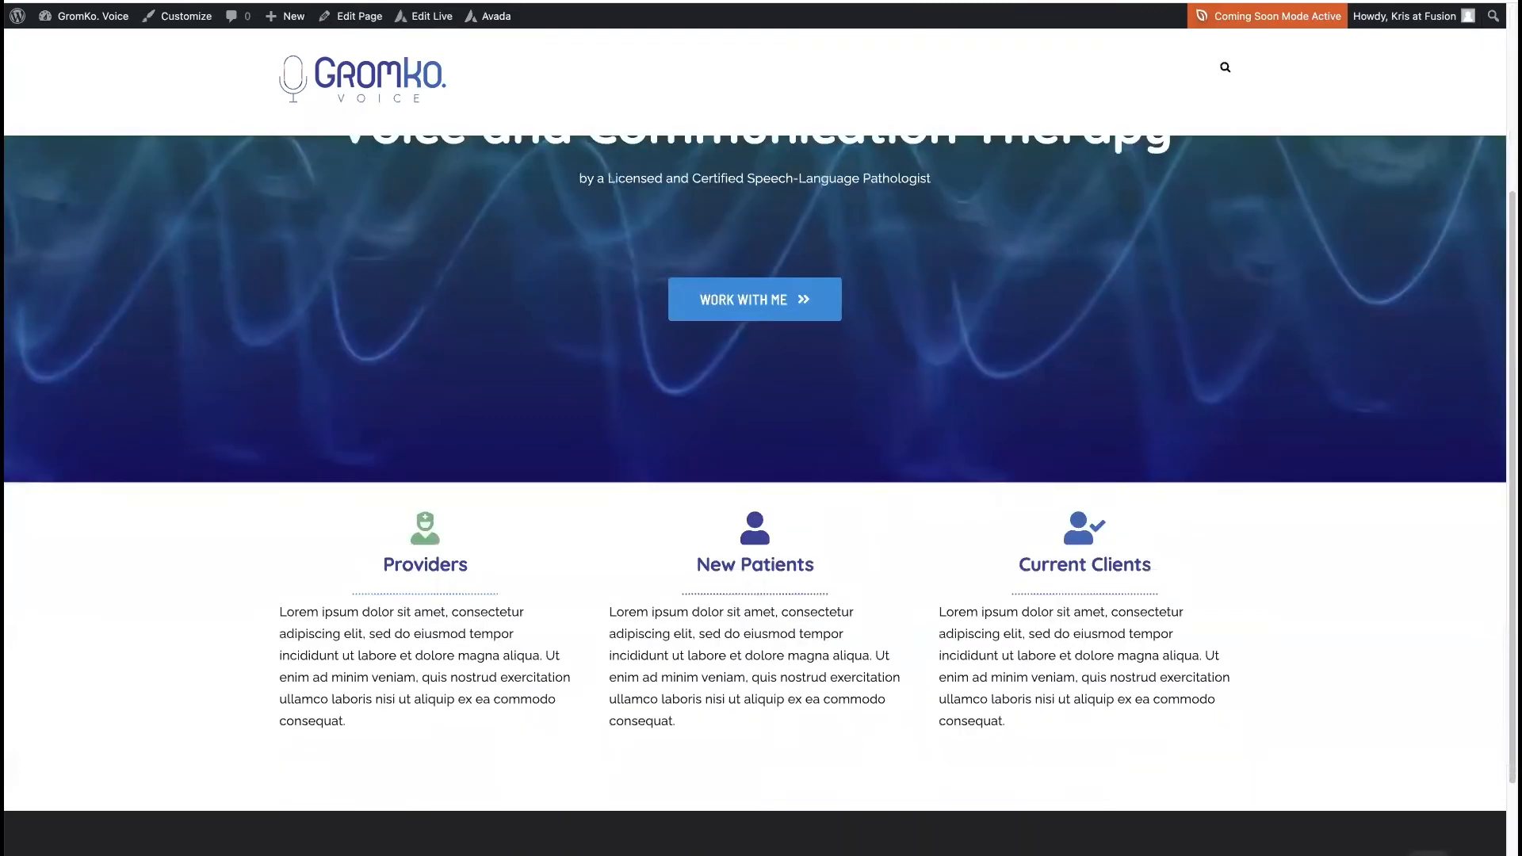
scroll(971, 416, up, 3)
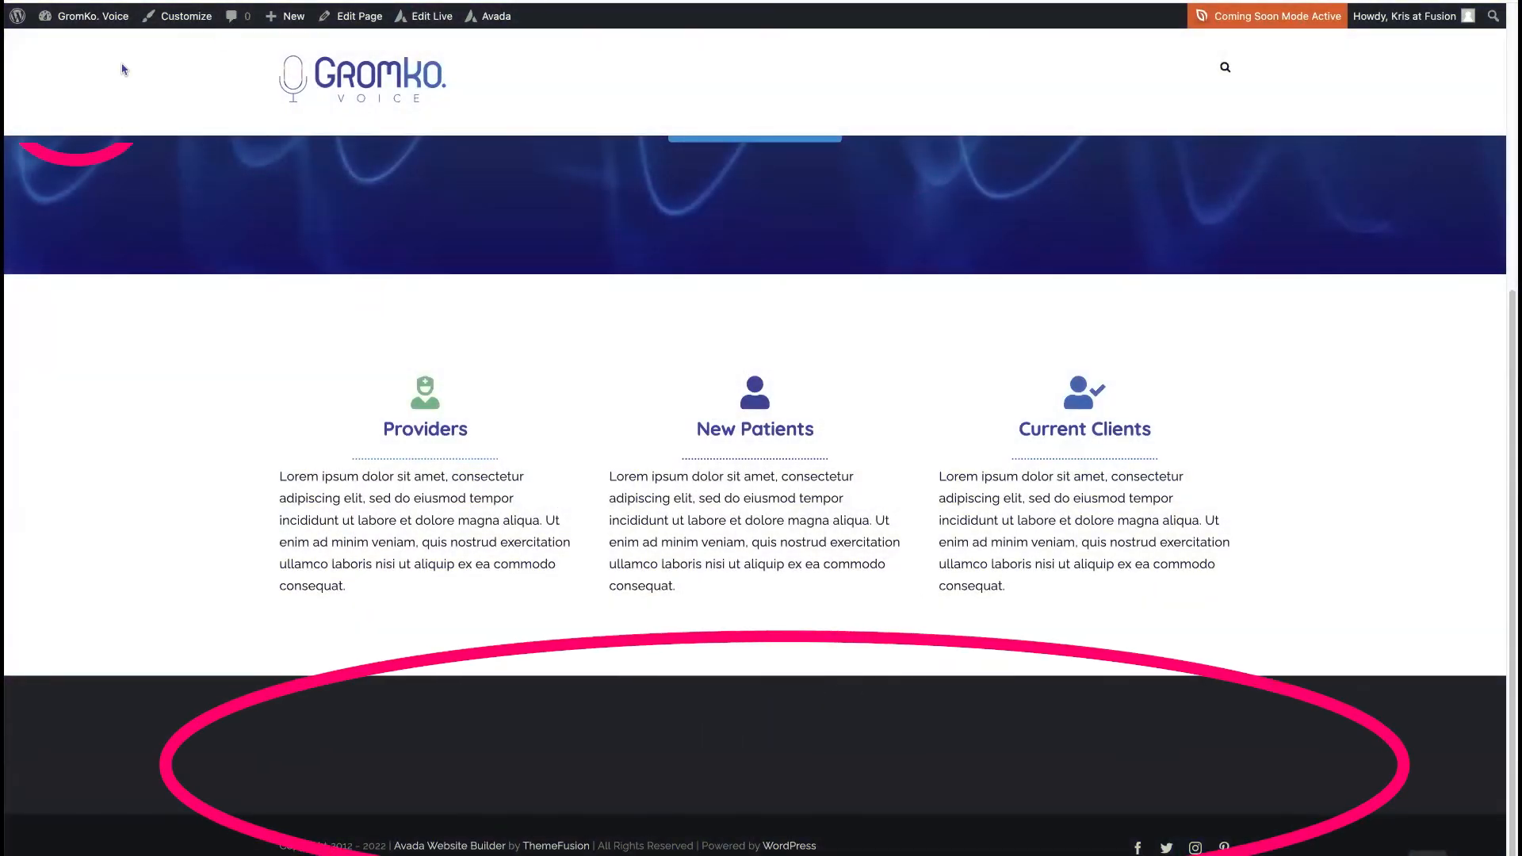
Open the site's widget management page and add an Image widget to Footer Widget 1
mouse_move(85, 26)
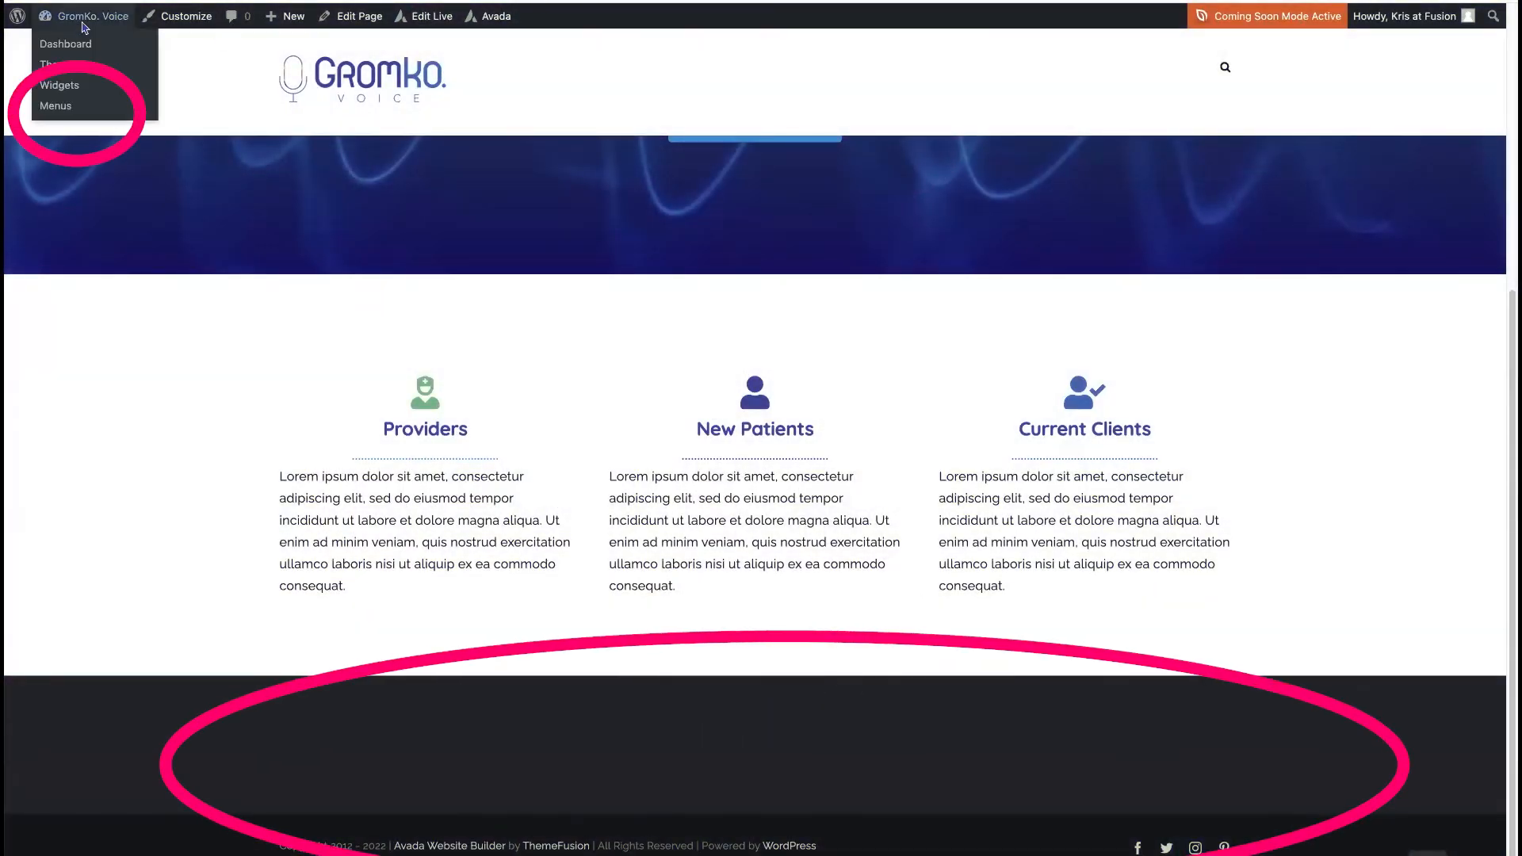
click(57, 87)
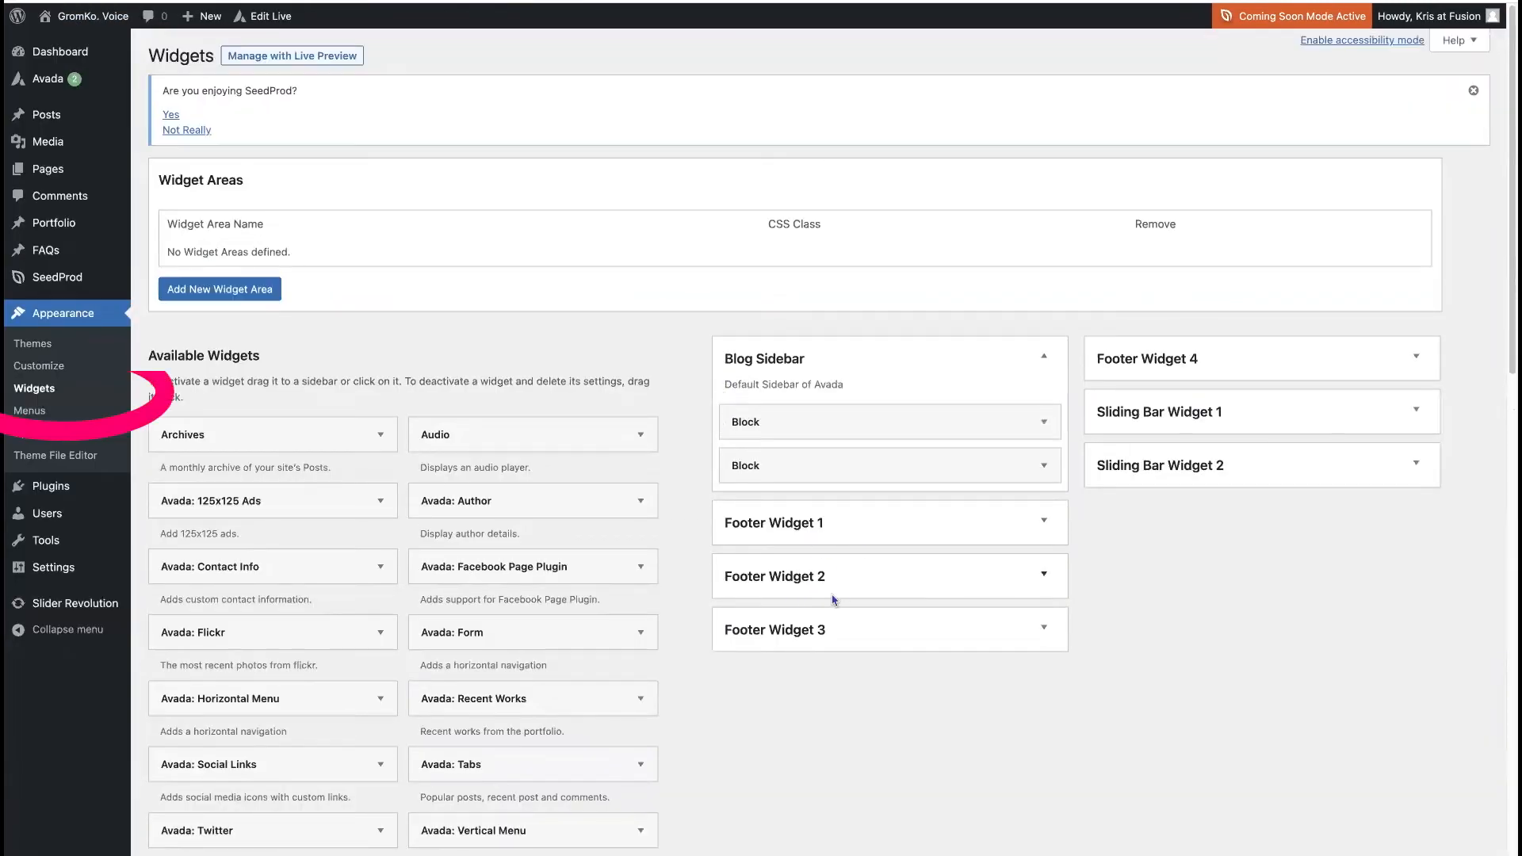
scroll(1162, 609, down, 3)
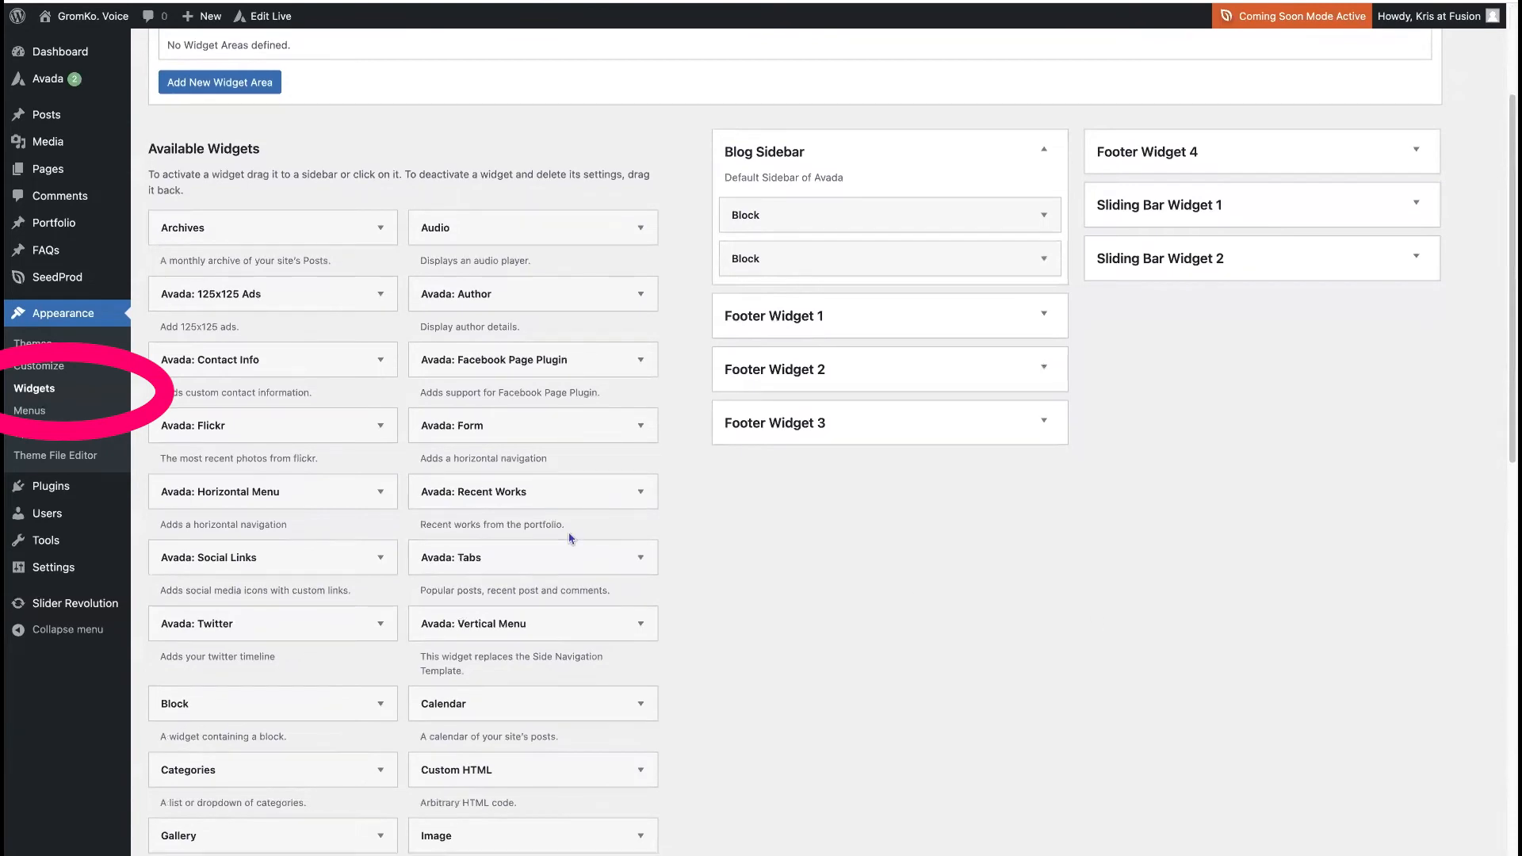
scroll(726, 577, down, 2)
drag(574, 683, 886, 199)
scroll(1106, 520, up, 3)
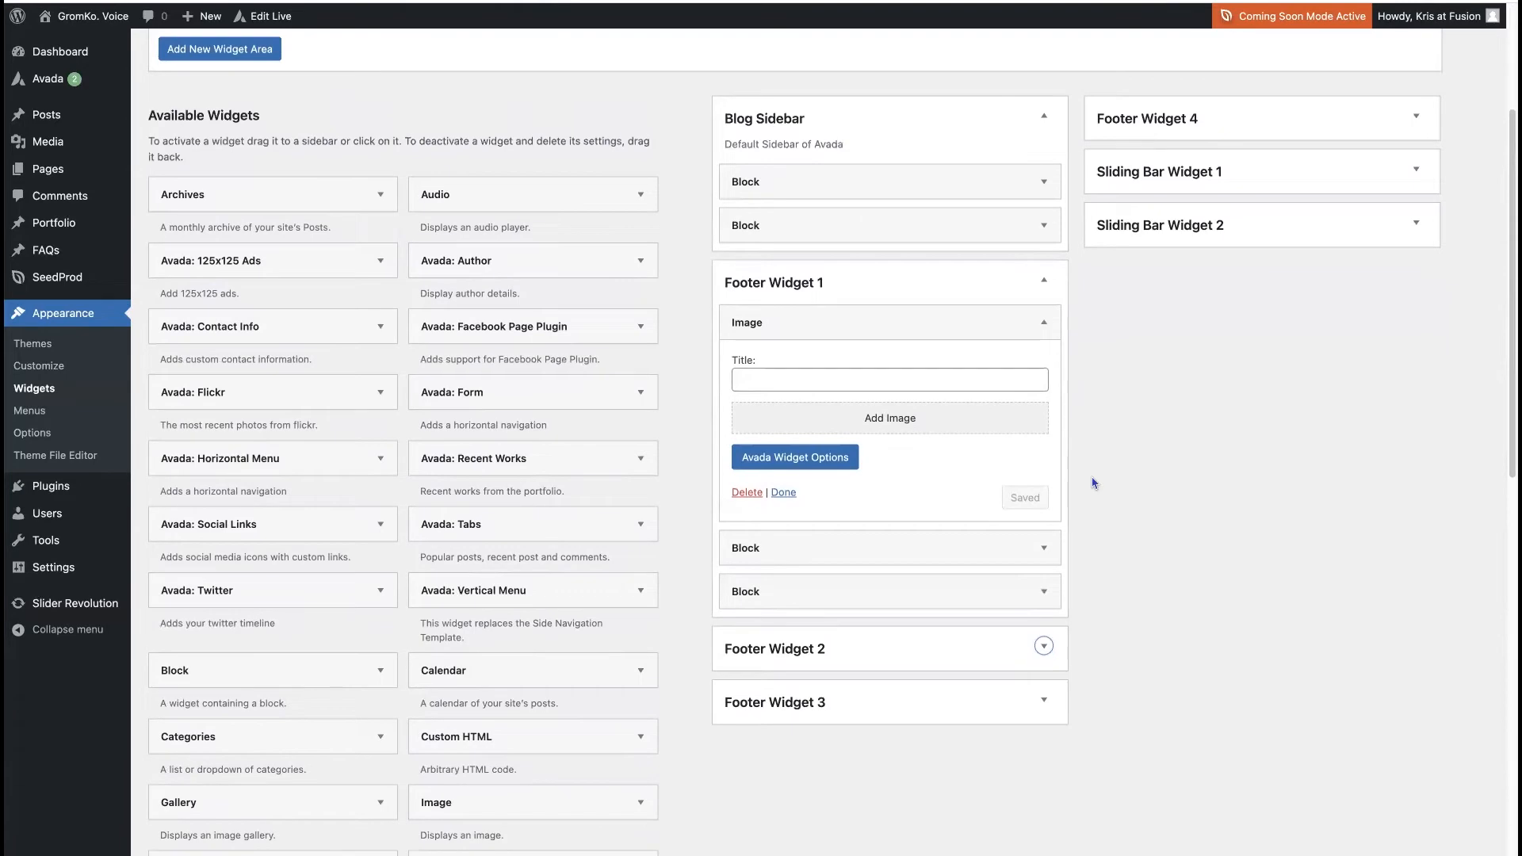
Choose the SPEAK OUT! logo for the Footer Widget 1 image and set its alt text and title to logo-SPEAKOUT
click(884, 418)
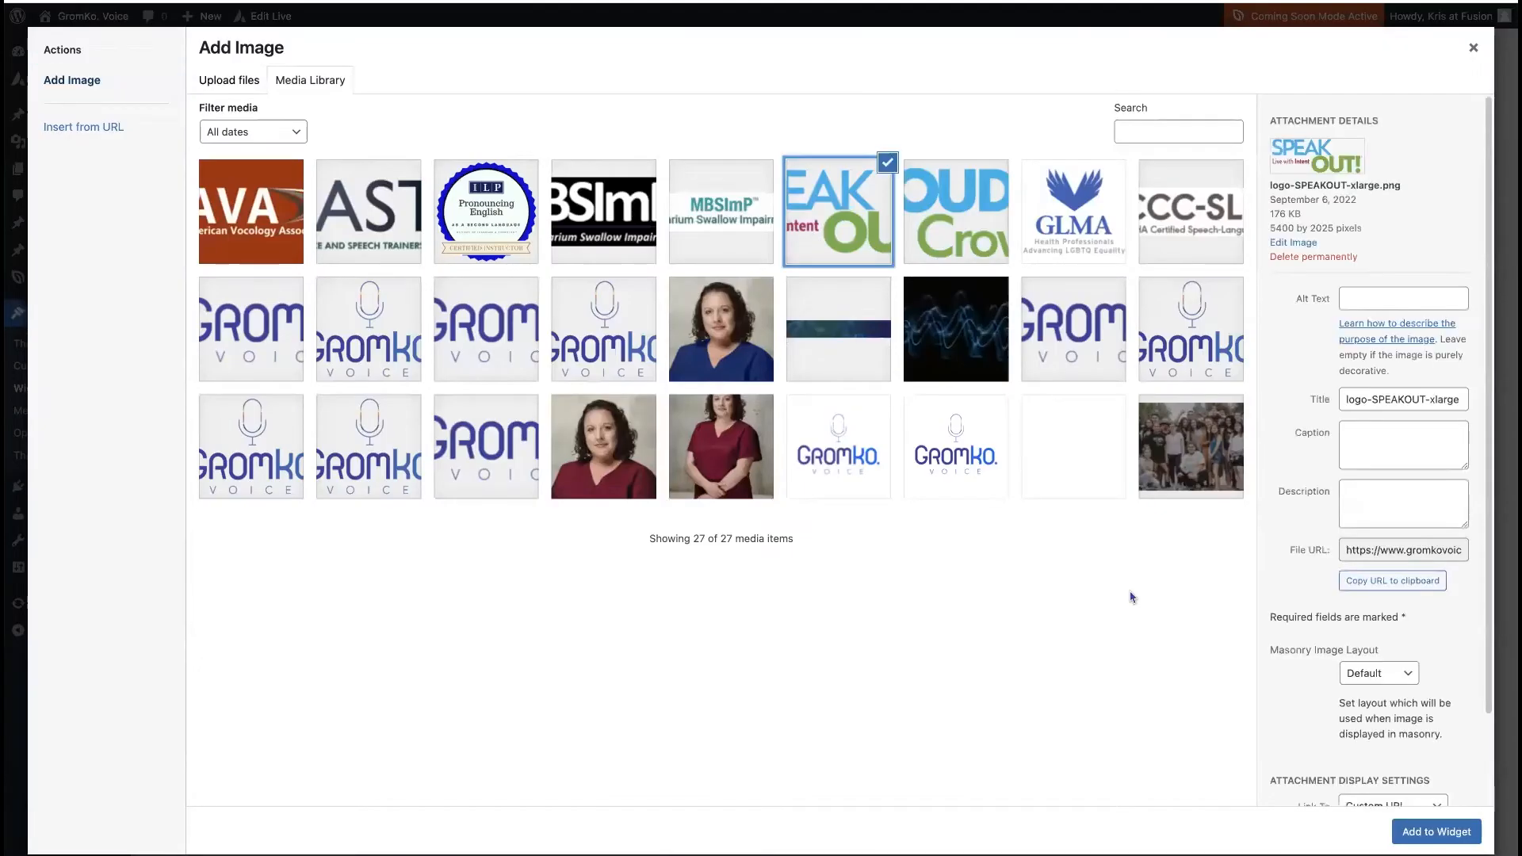
click(1373, 401)
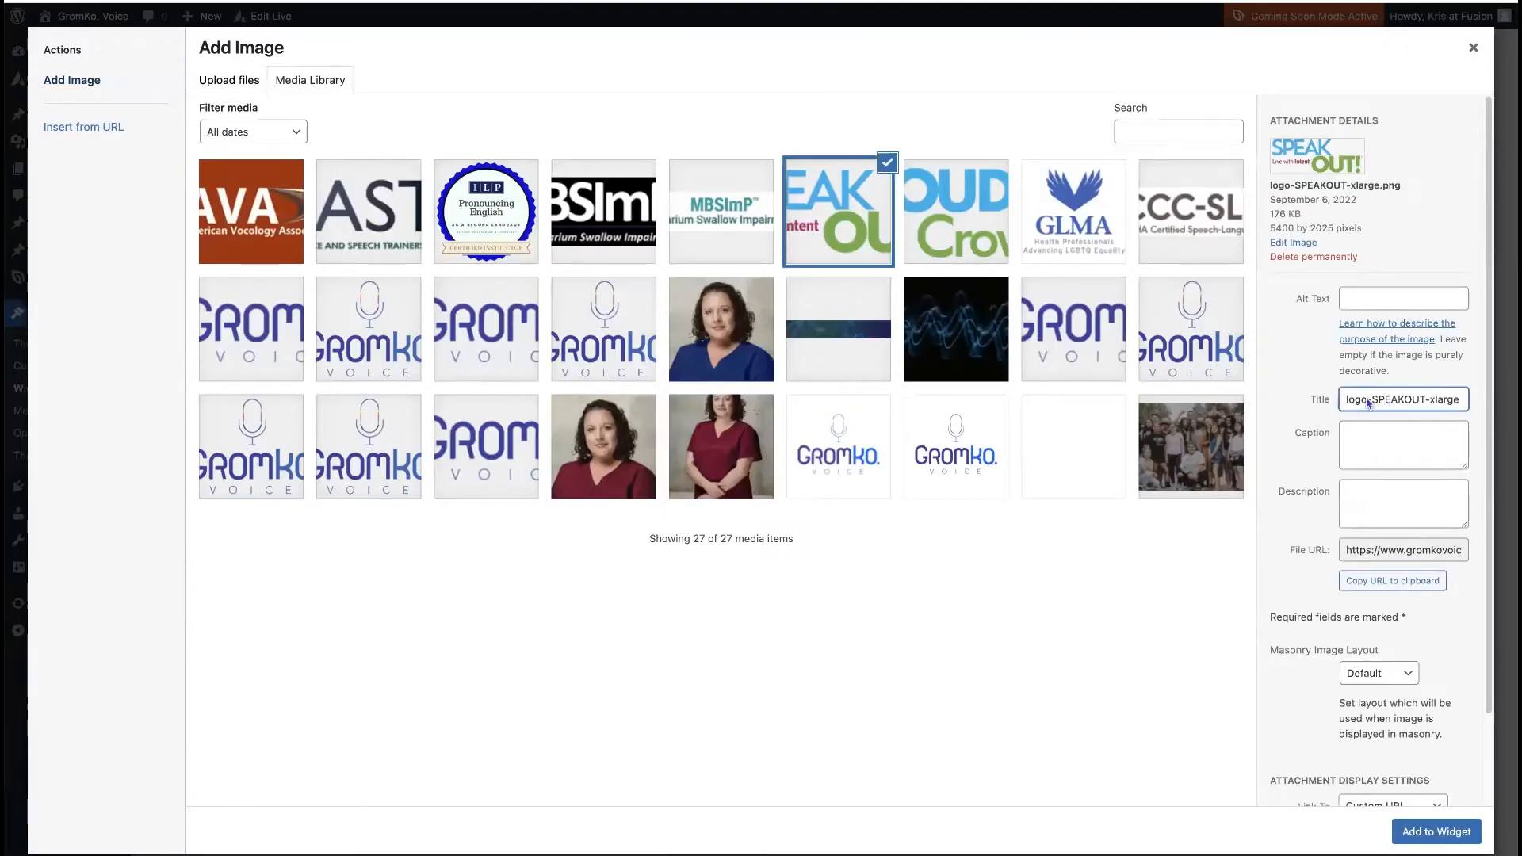
key(ctrl+a)
key(ctrl+c)
click(1387, 302)
key(ctrl+v)
drag(1432, 301, 1474, 307)
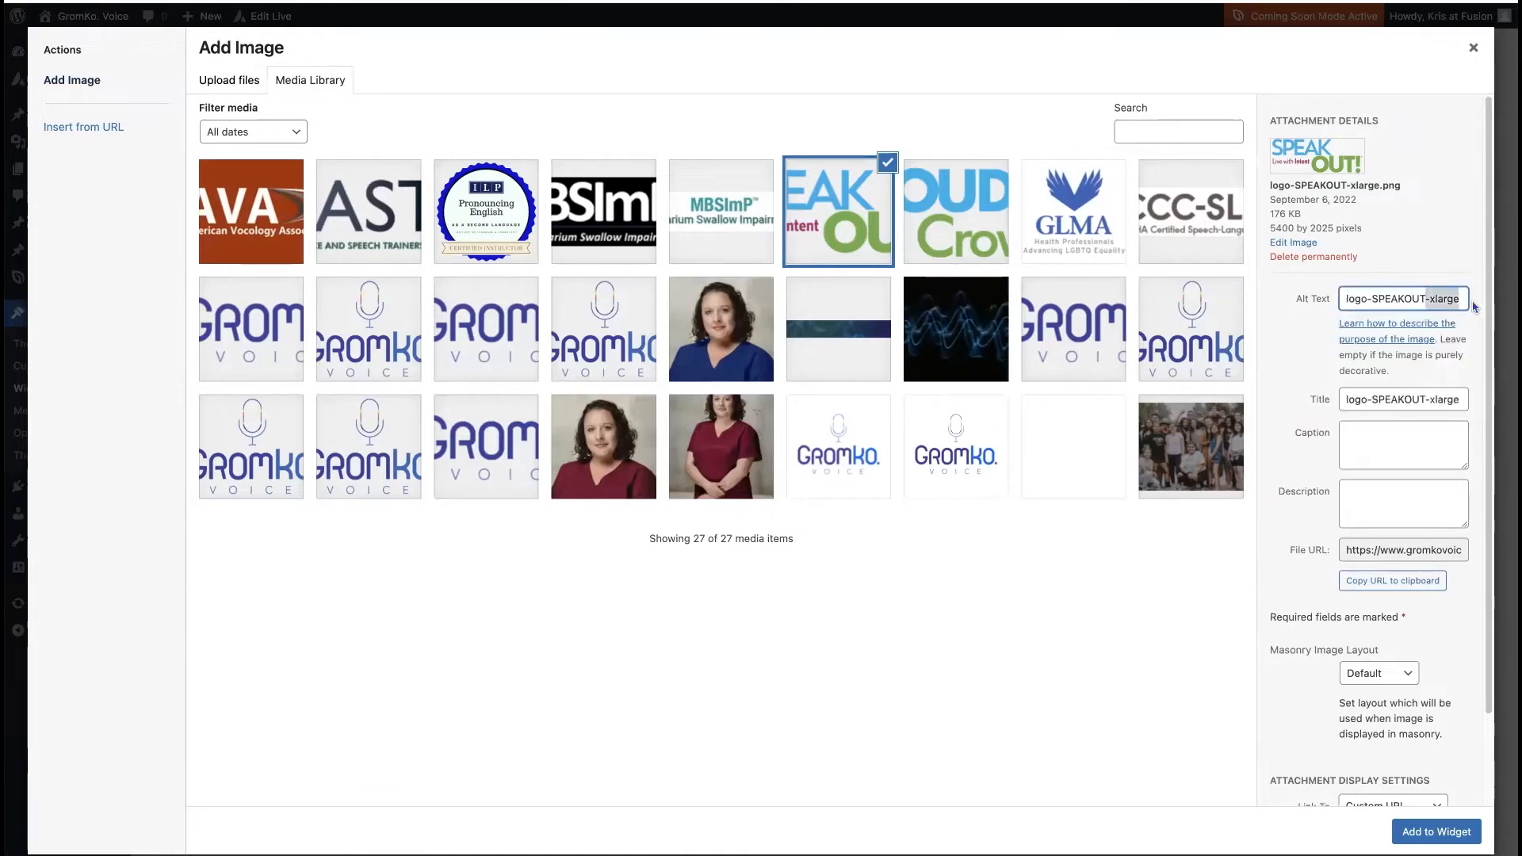
key(BackSpace)
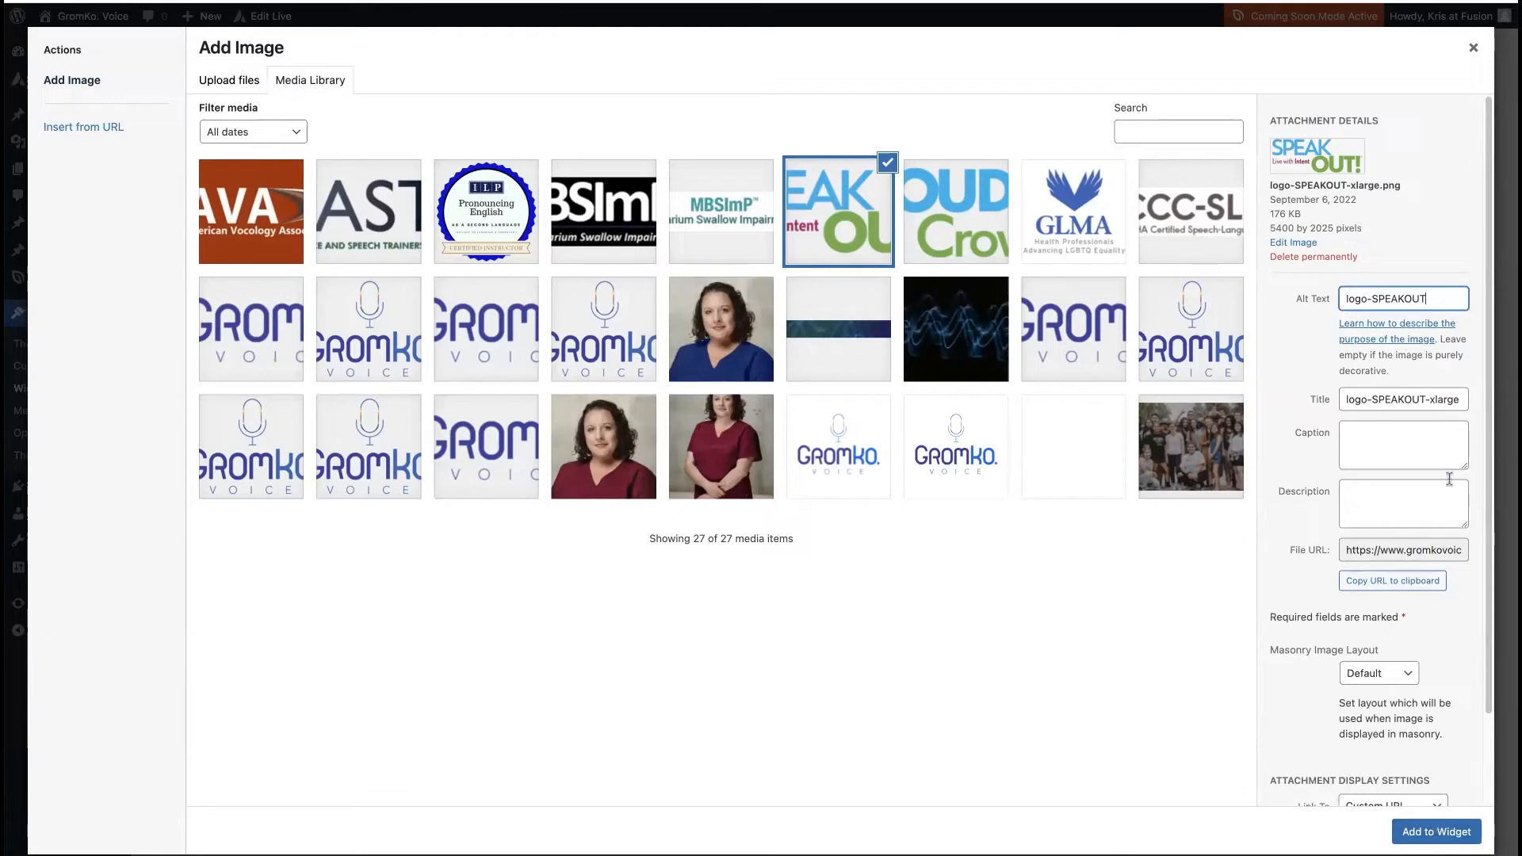
drag(1429, 407, 1479, 412)
key(BackSpace)
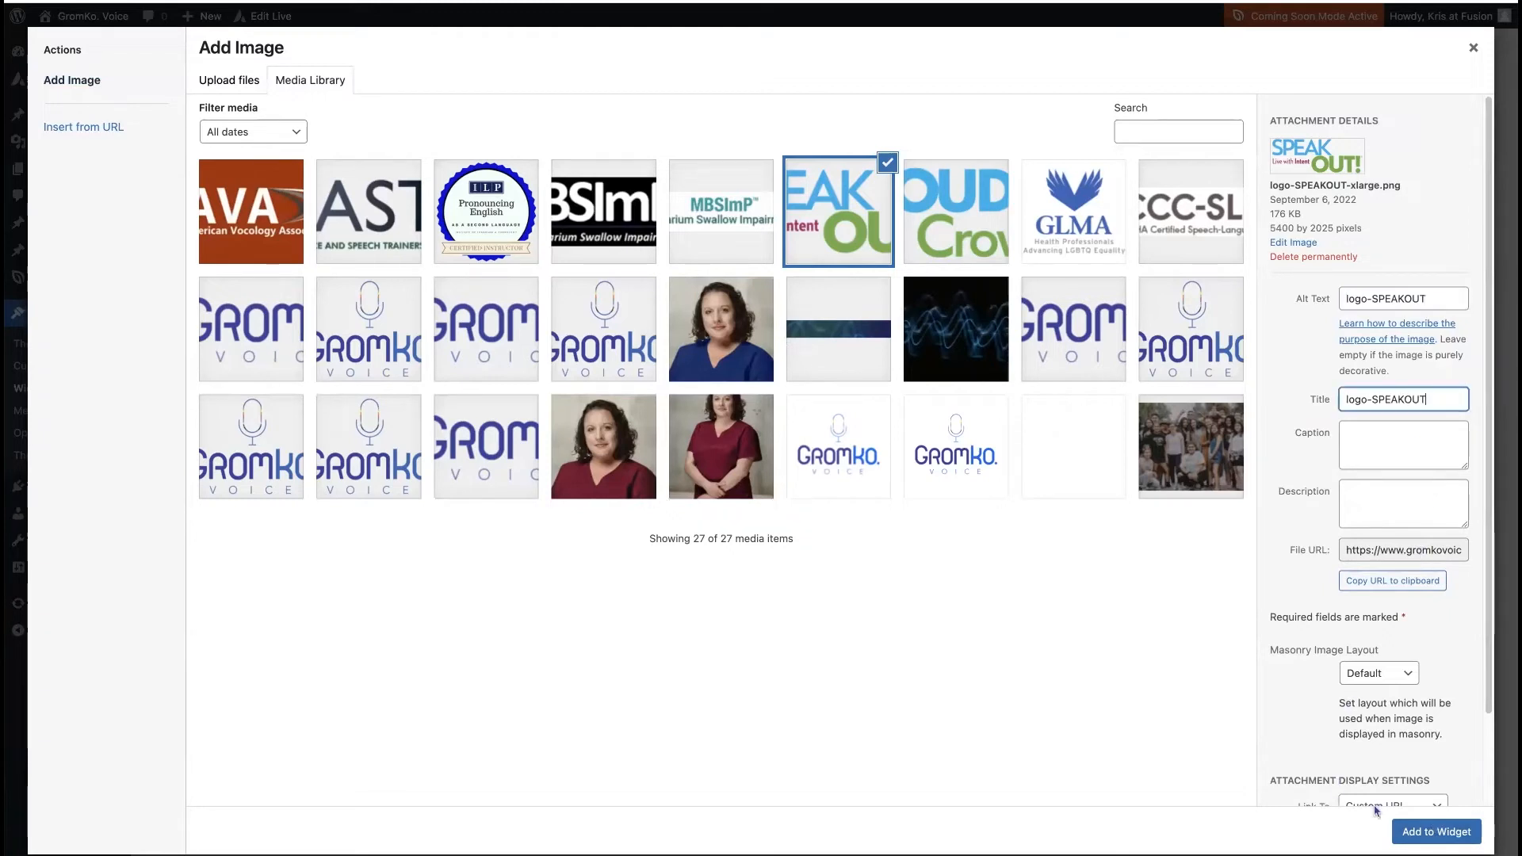
Add the SPEAK OUT! logo to the widget, save it and check the footer on the reloaded live Home page
scroll(1347, 713, down, 3)
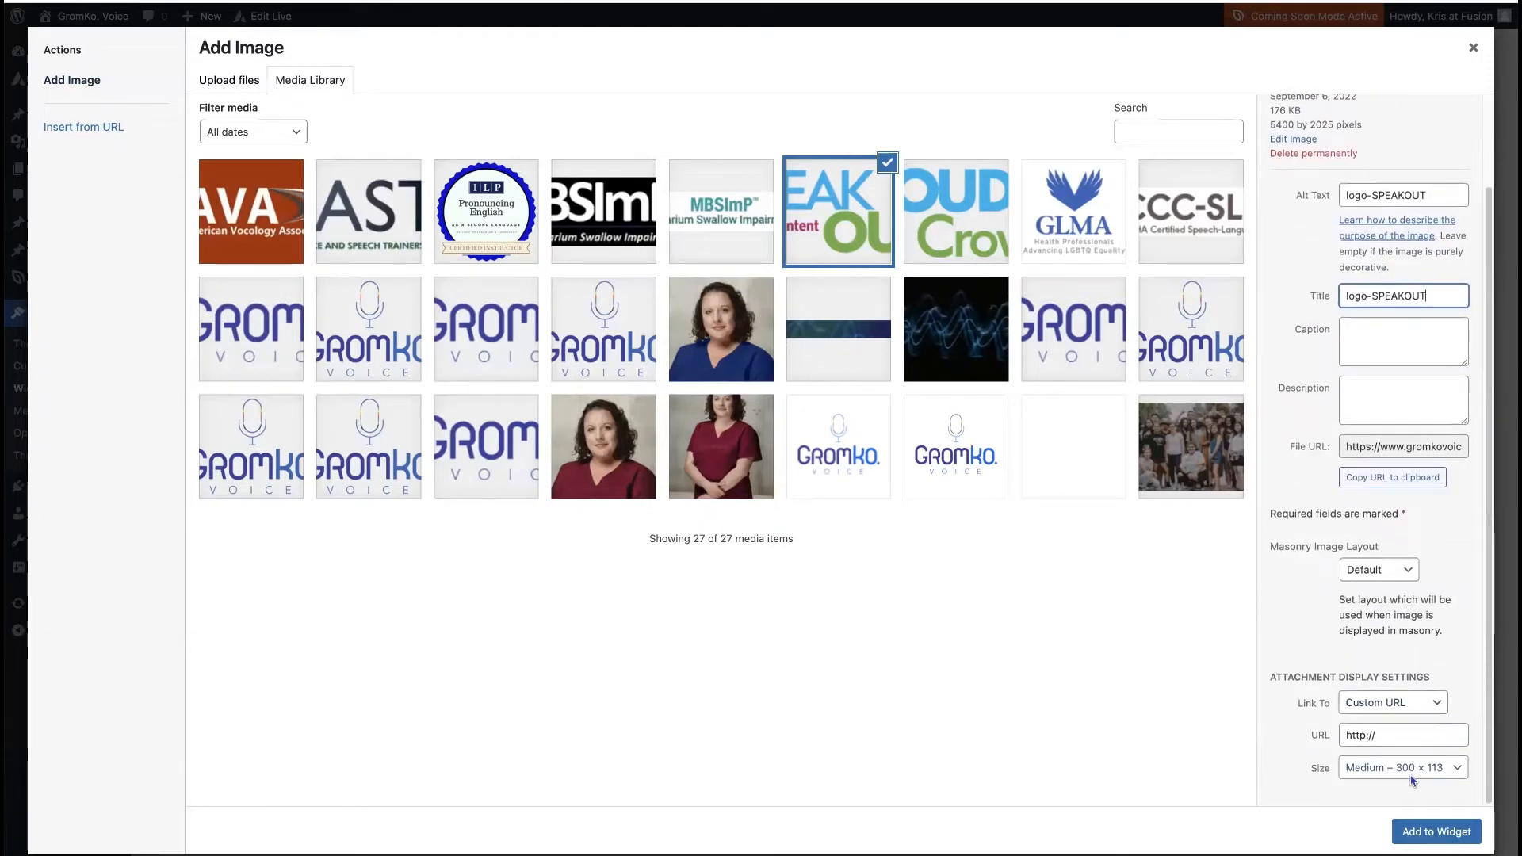
click(1429, 832)
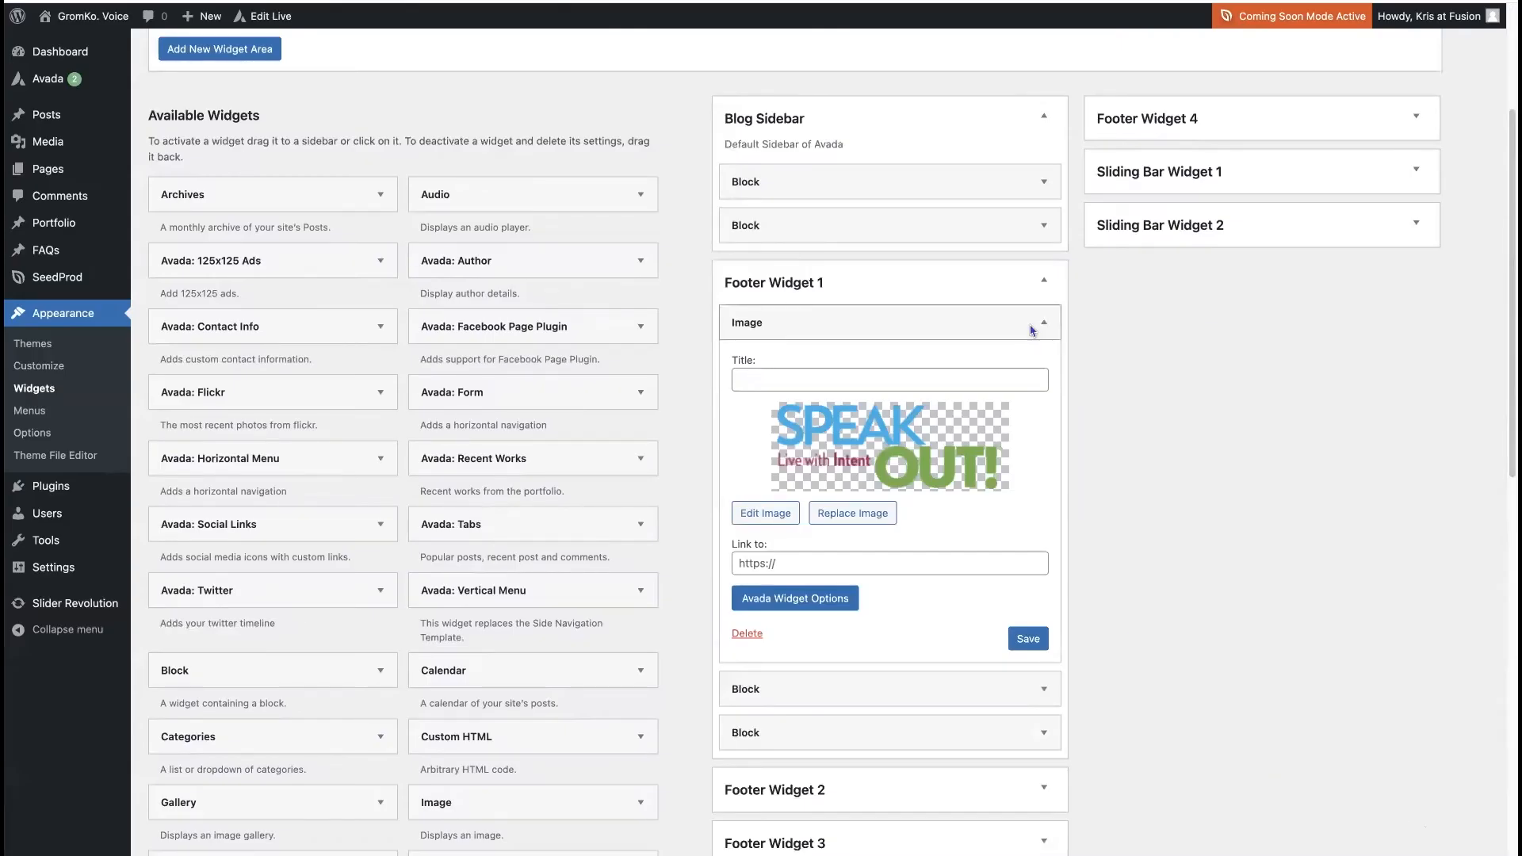
click(1033, 639)
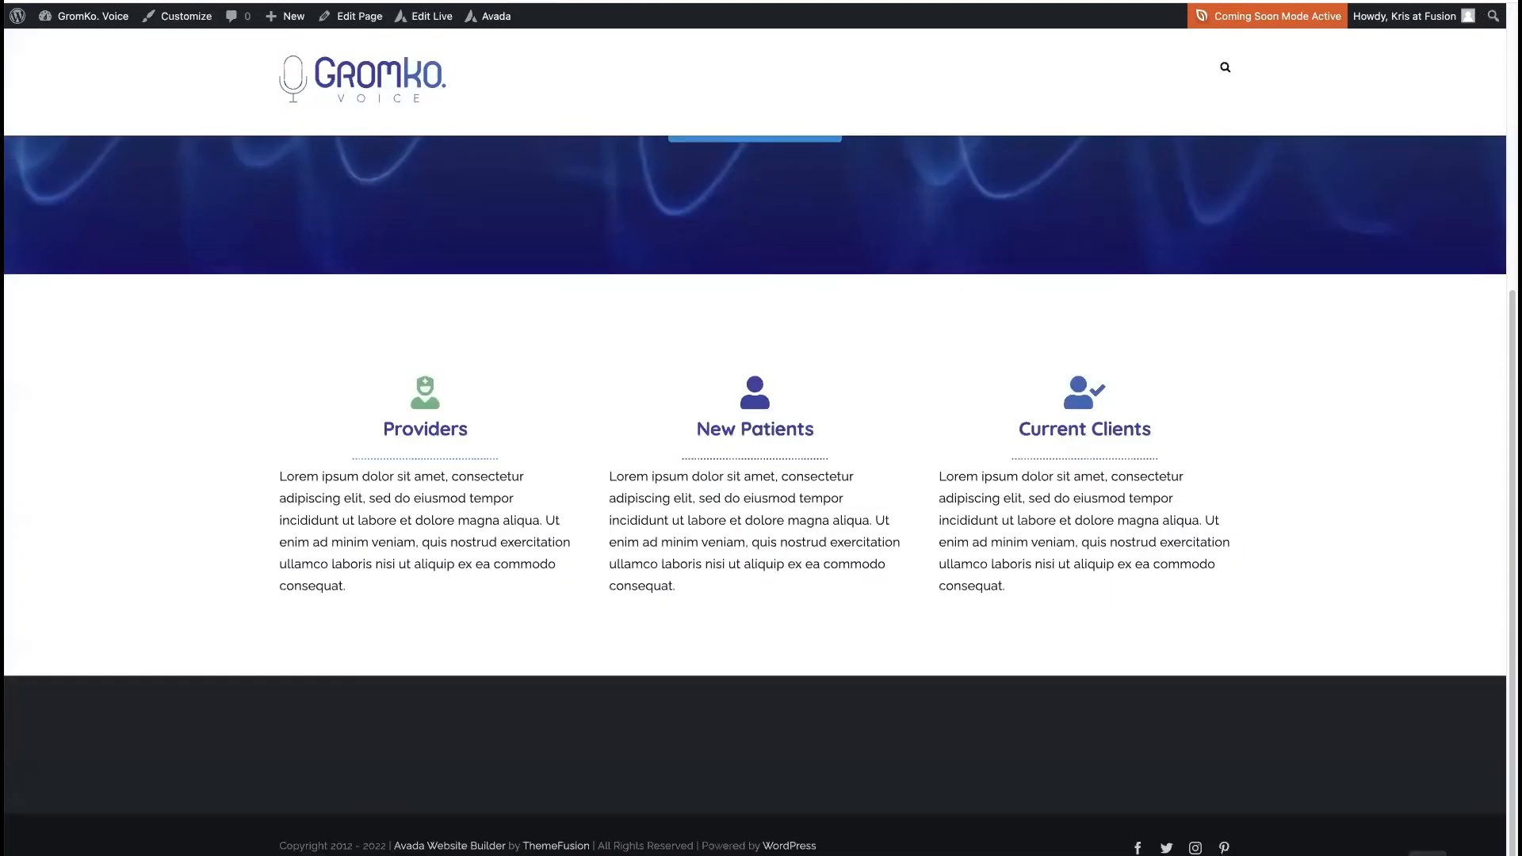
key(super+r)
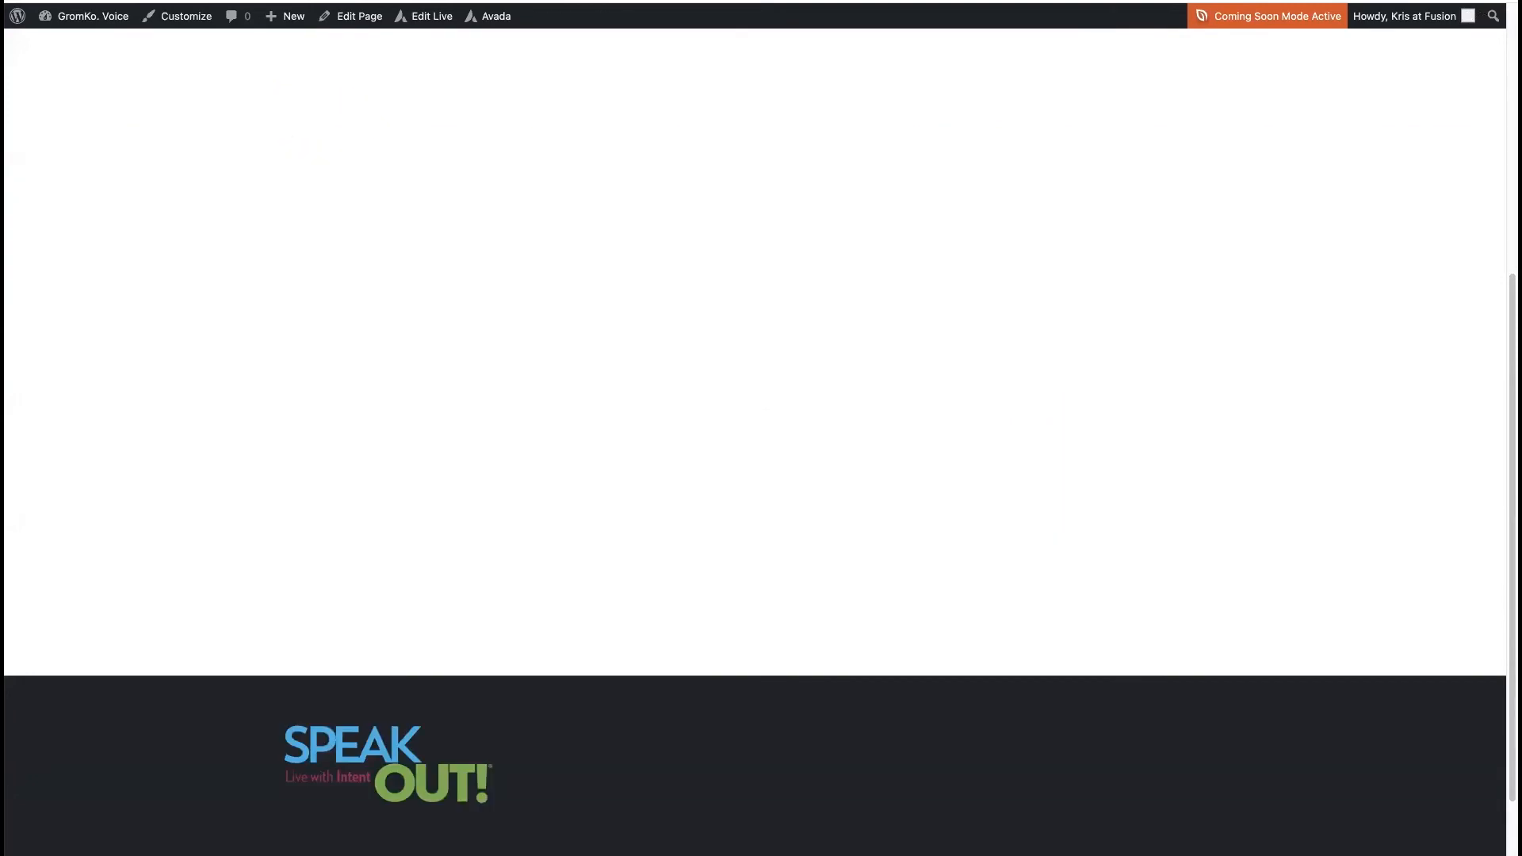
scroll(699, 558, down, 3)
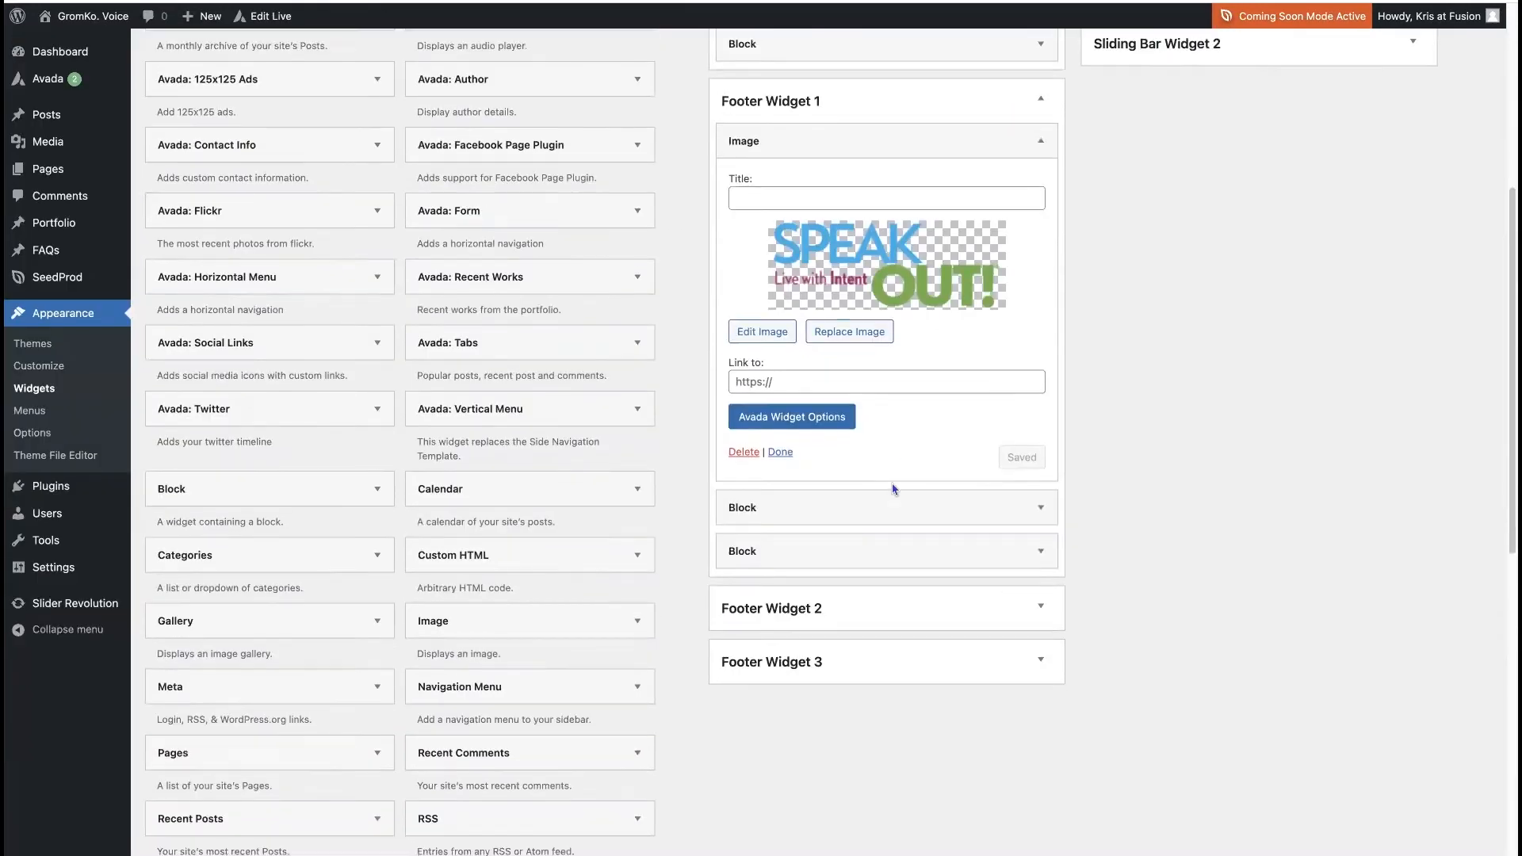
Add an Image widget to Footer Widget 2 and choose the LOUD Crowd logo from the media library
click(1041, 600)
click(988, 638)
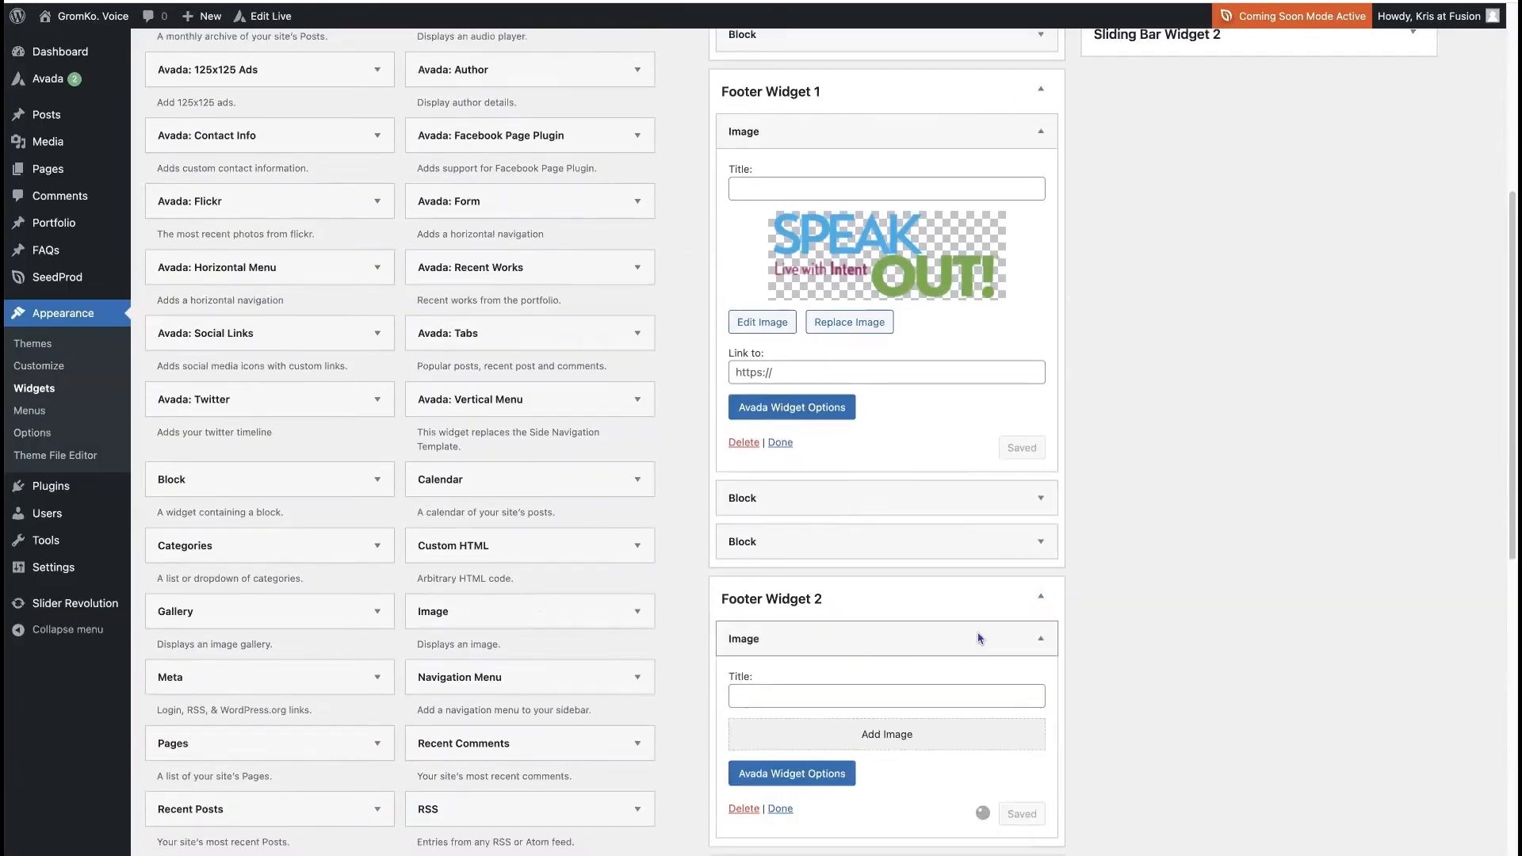
click(886, 734)
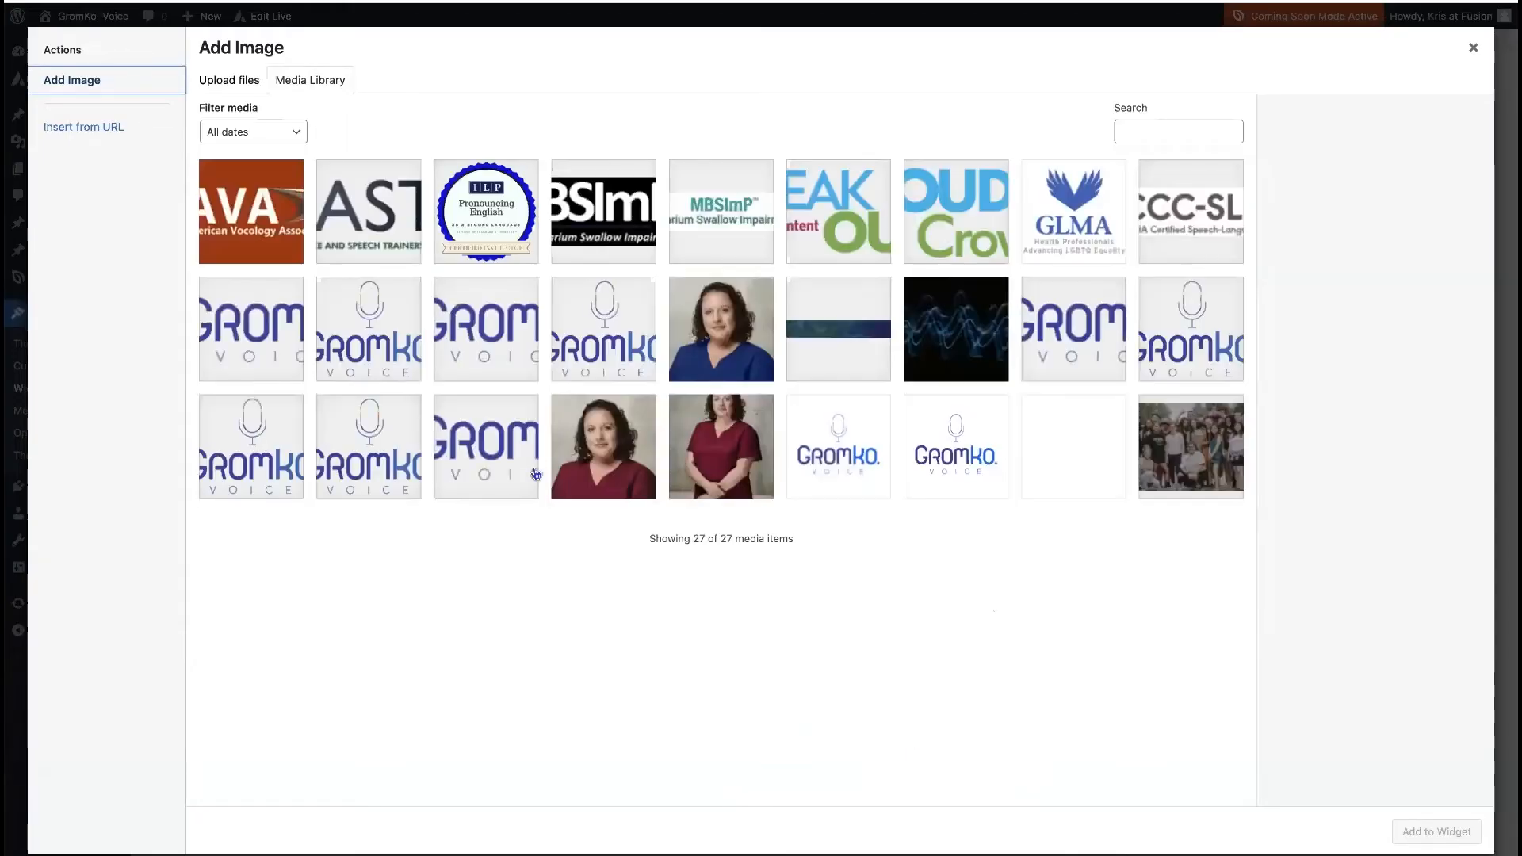
click(956, 211)
Remove the _xlarge suffix from the LOUD Crowd logo's title and copy the shortened title into its alt text
click(1445, 403)
key(BackSpace)
key(BackSpace)
key(BackSpace)
key(BackSpace)
key(BackSpace)
key(BackSpace)
key(BackSpace)
drag(1448, 413, 1296, 398)
click(1382, 303)
key(super+v)
Reword the logo's alt text and title as "logo for LOUDcrowd" and add the image to the Footer Widget 2
click(1371, 302)
key(BackSpace)
text(for)
click(1372, 402)
key(BackSpace)
text(for)
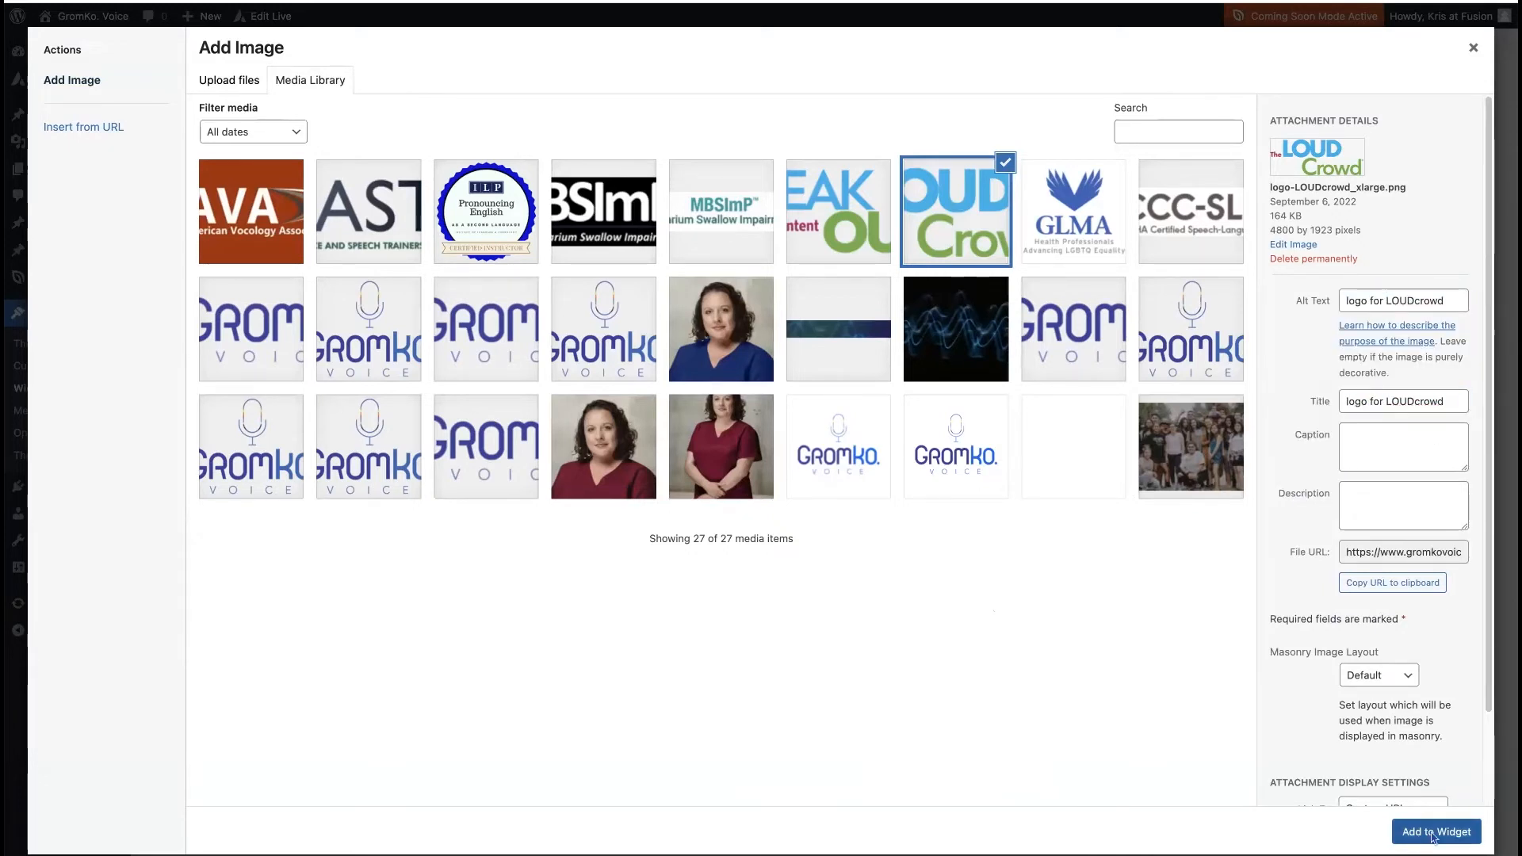
click(1434, 831)
scroll(1238, 717, down, 5)
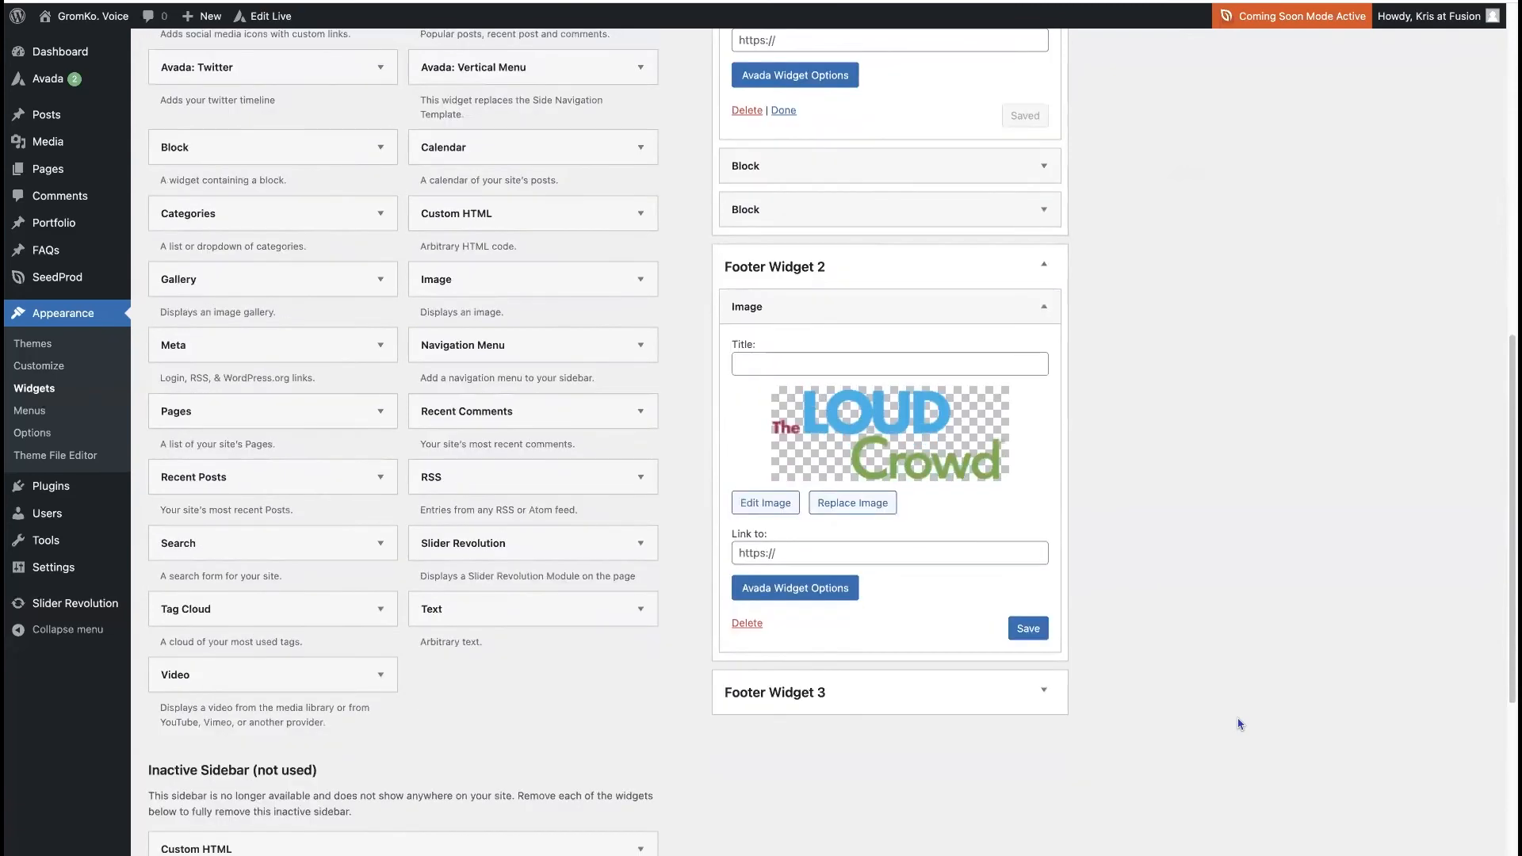
Add a Text widget titled About to Footer Widget 3 and paste the Lorem ipsum placeholder text into its body
click(1045, 693)
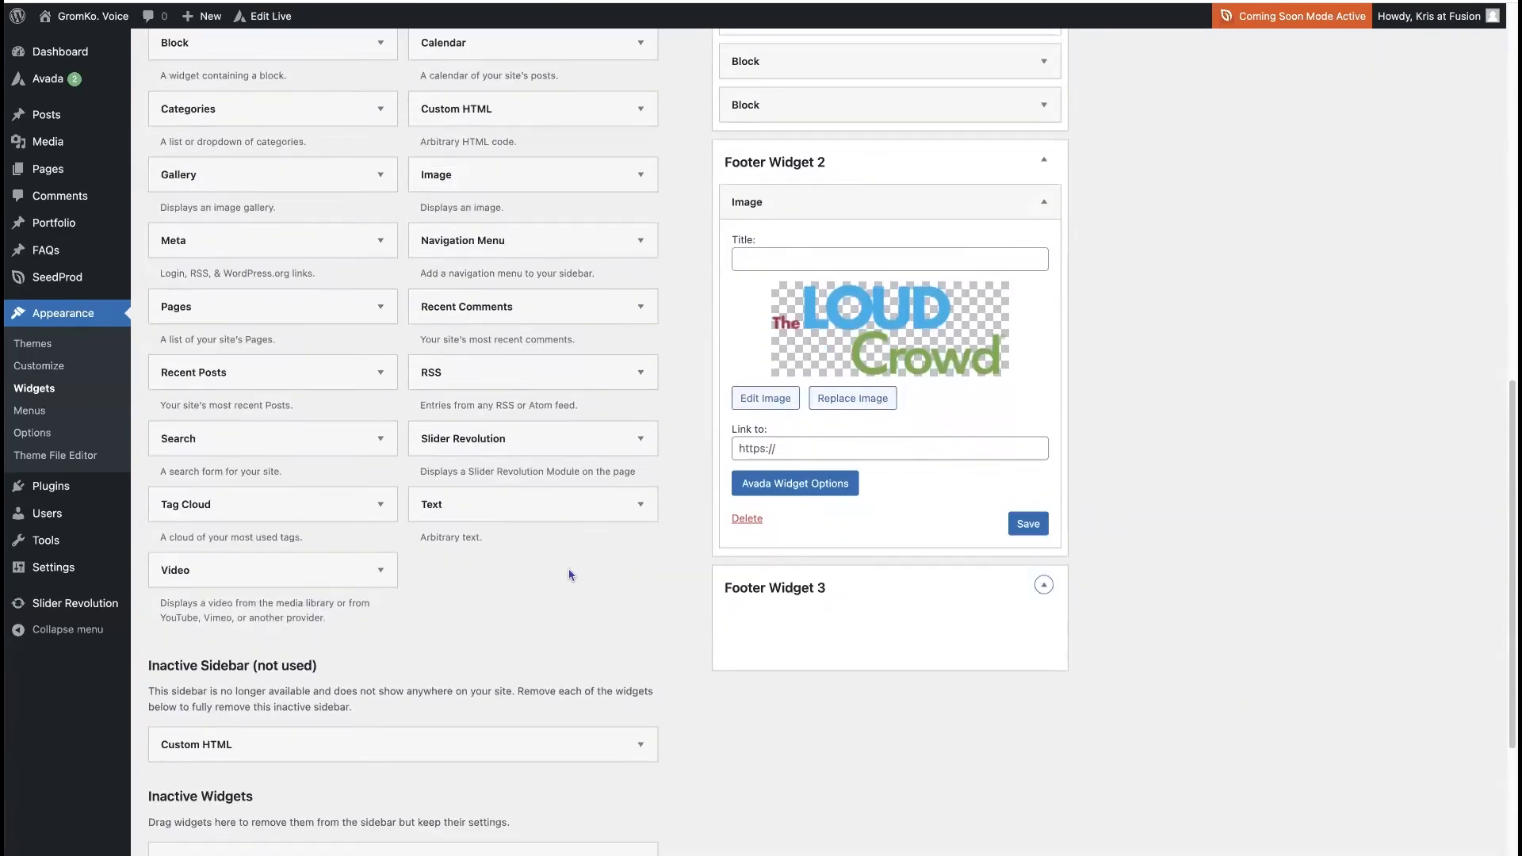
drag(506, 504, 858, 635)
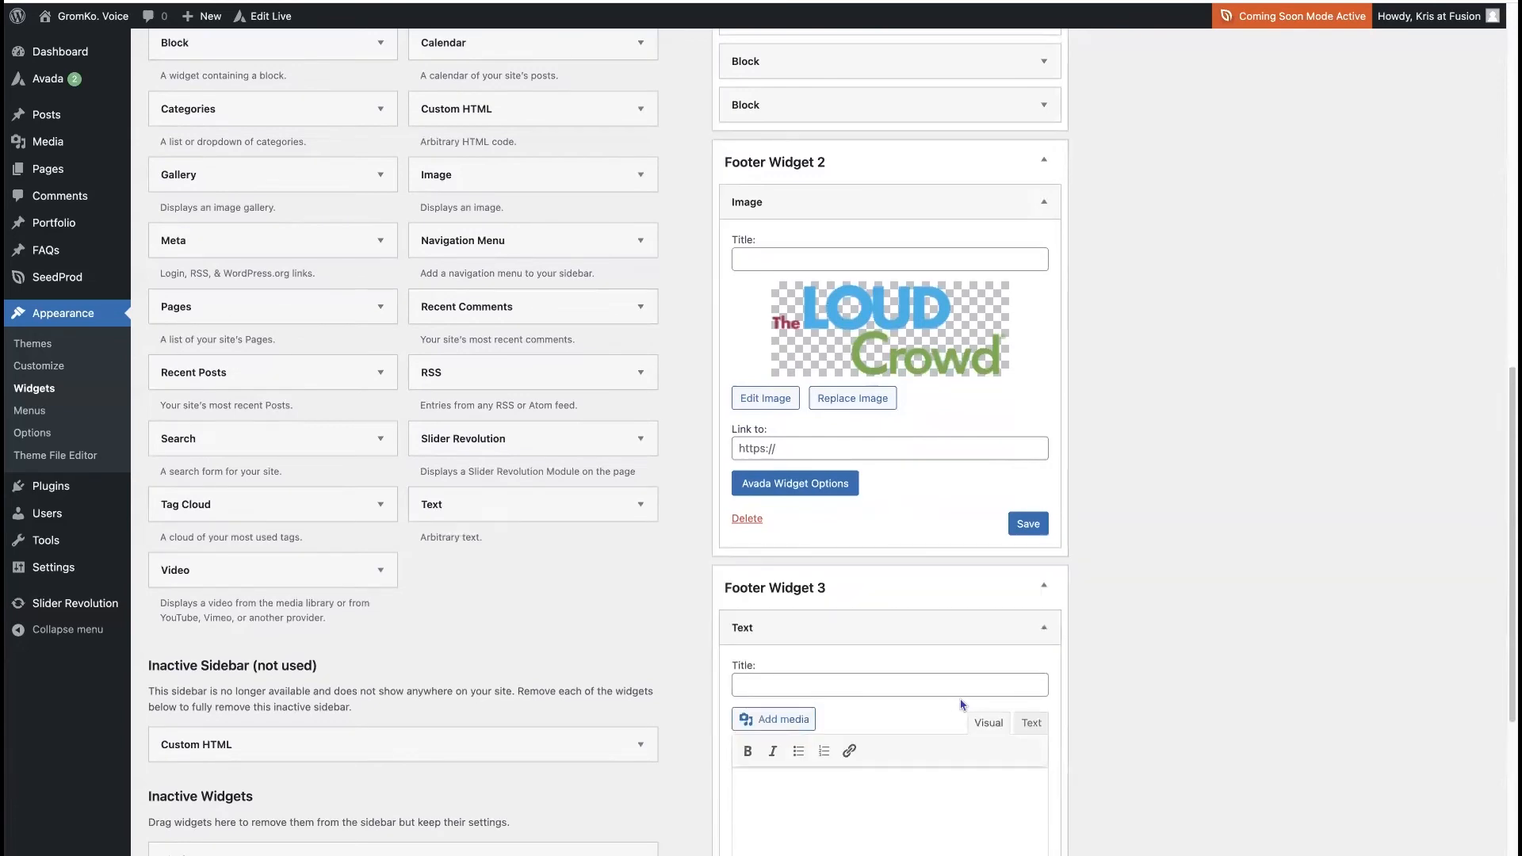
scroll(961, 703, down, 3)
text(About)
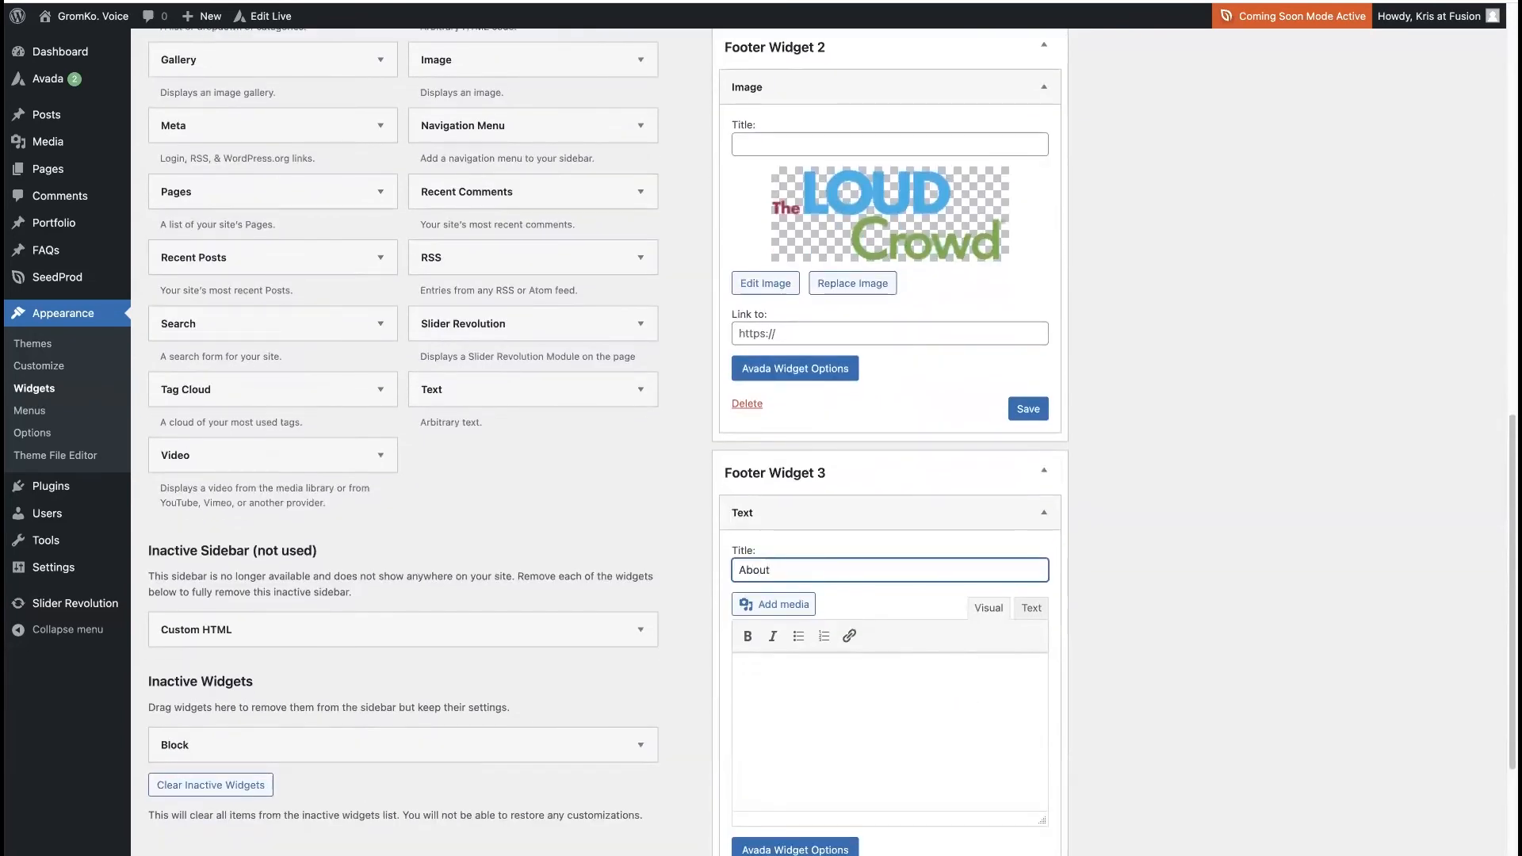
click(860, 696)
key(ctrl+v)
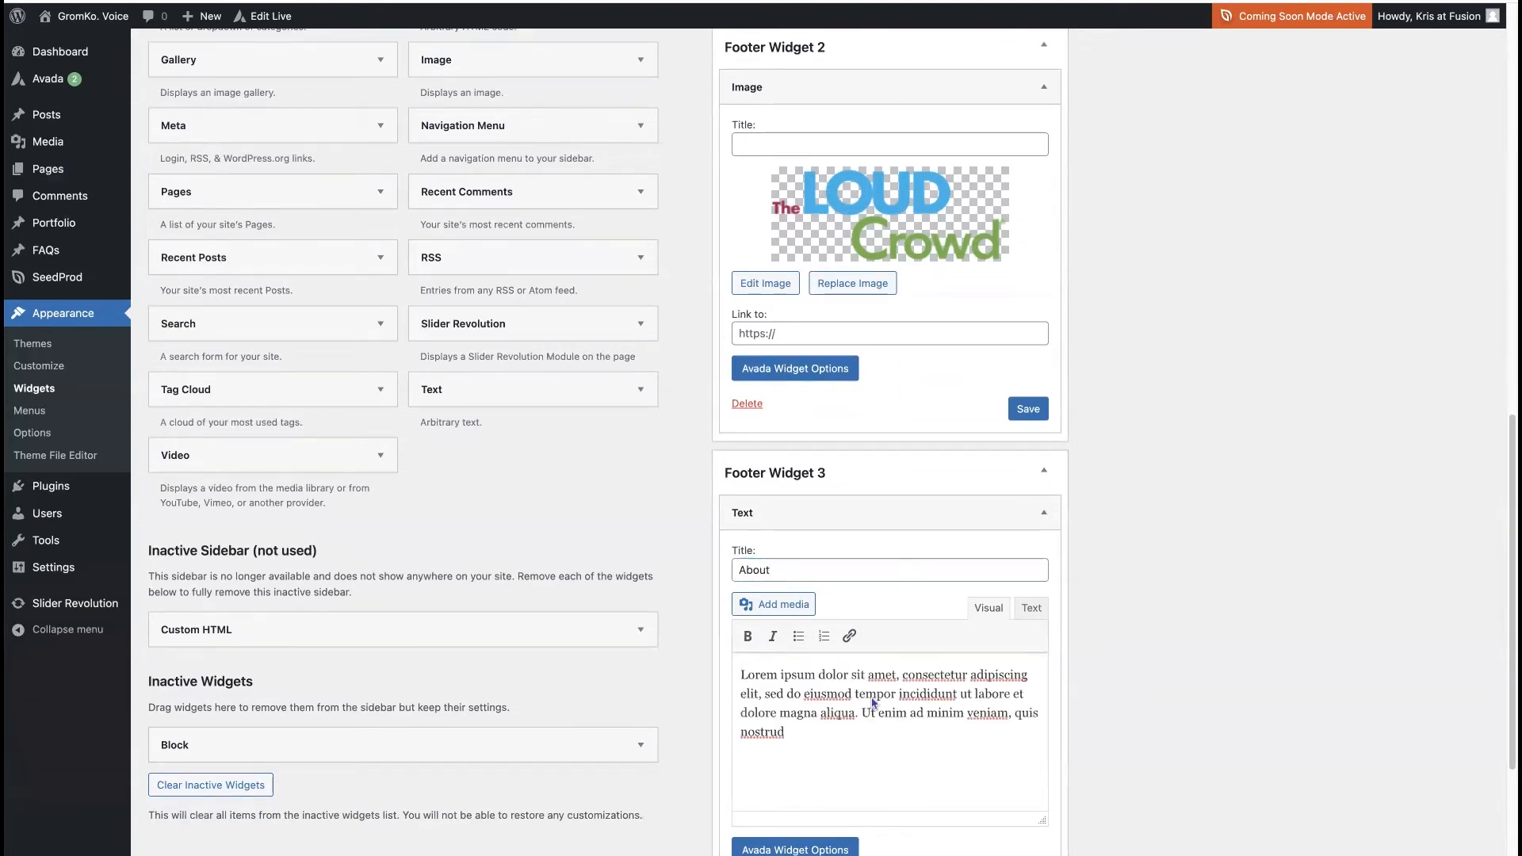
Append the word MORE to the About text, link it to /about, make it bold and save the widget
scroll(872, 700, down, 3)
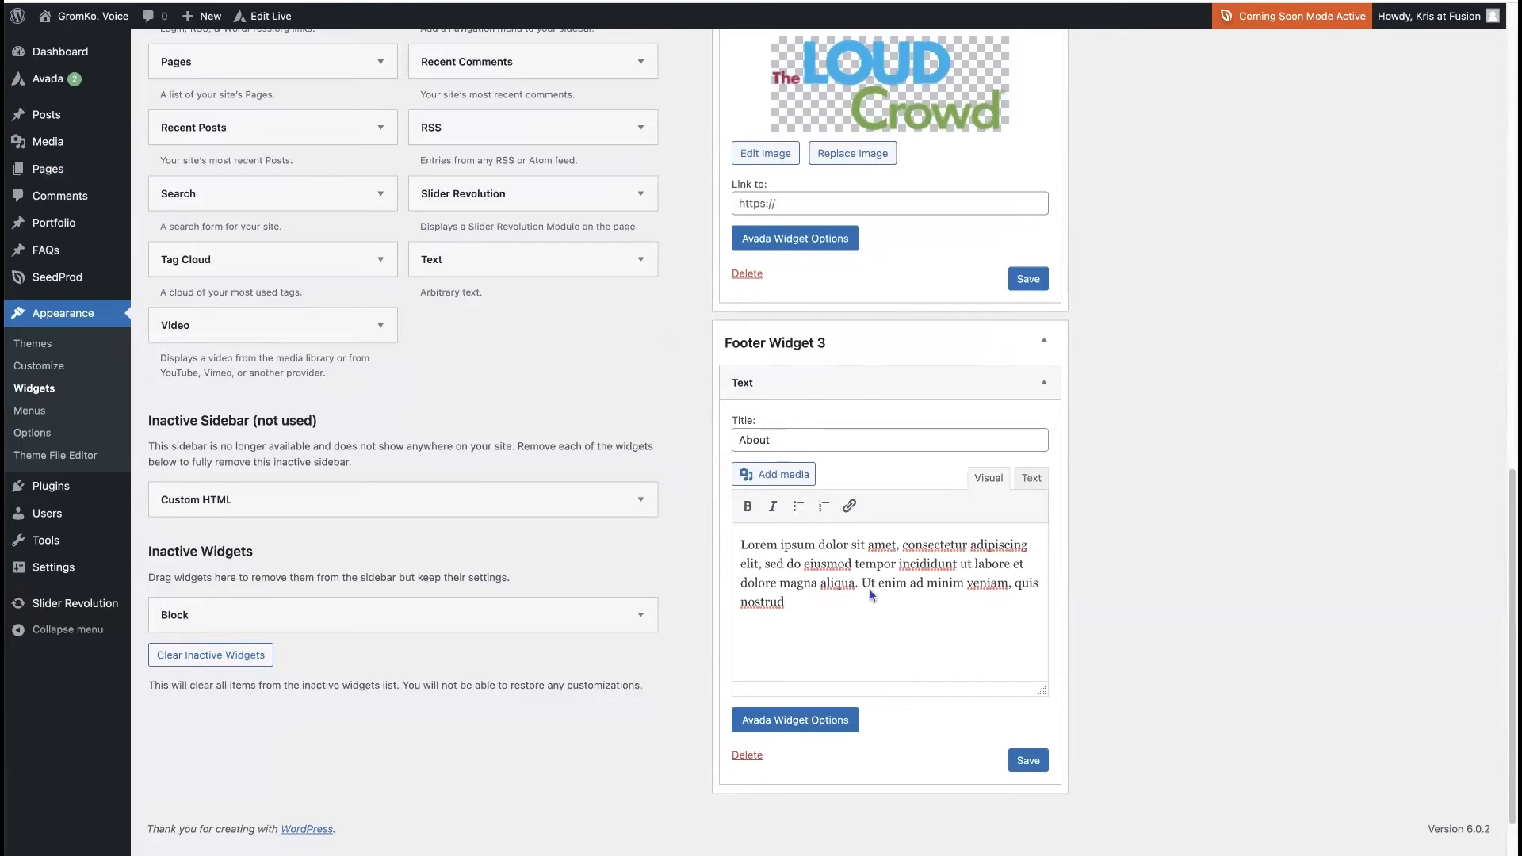
text(MORE)
double_click(804, 602)
click(849, 506)
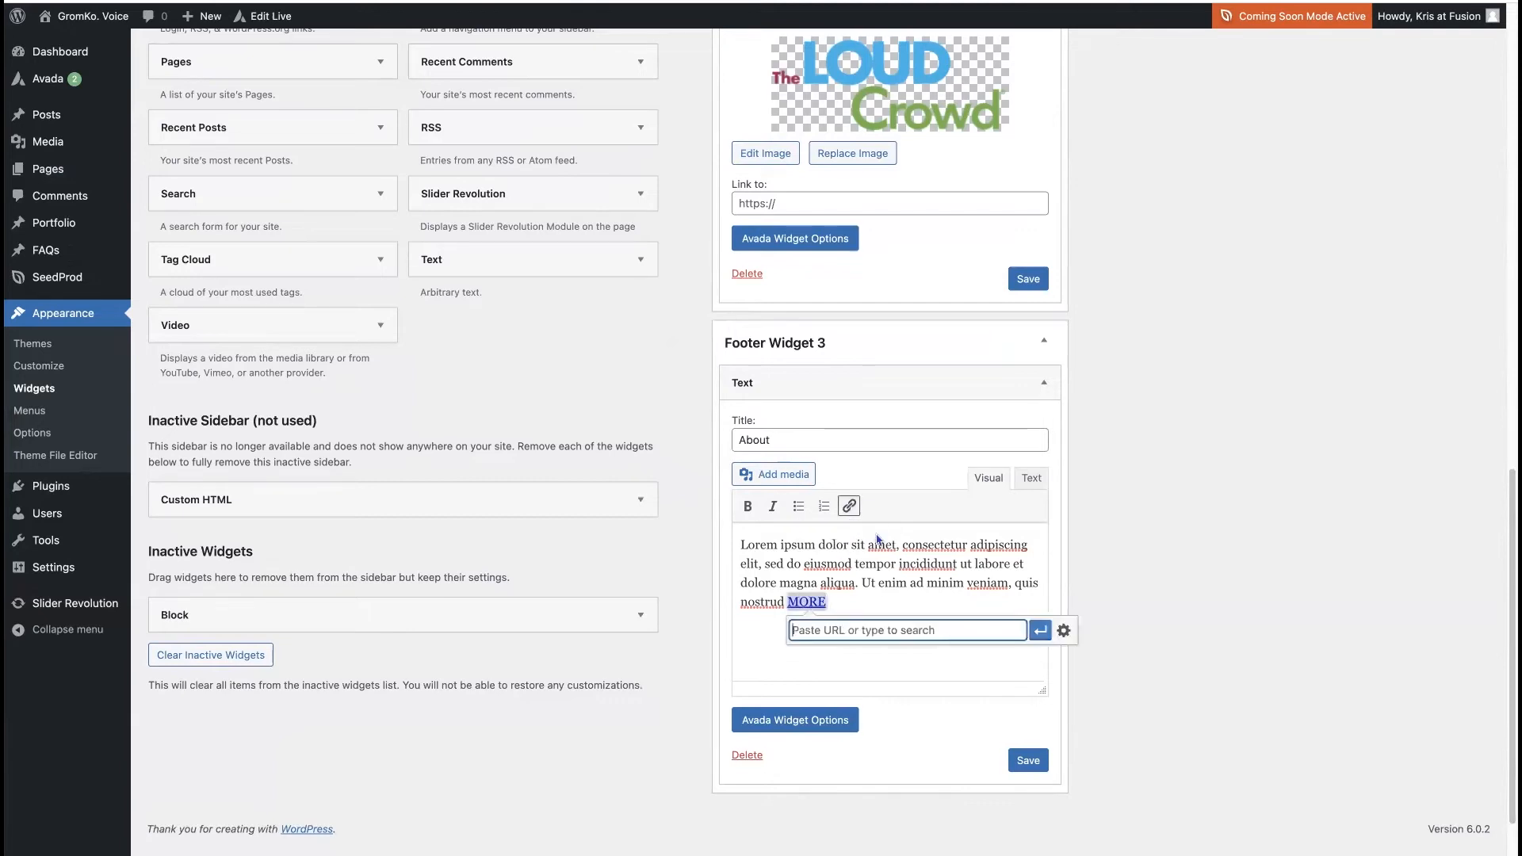
text(/about)
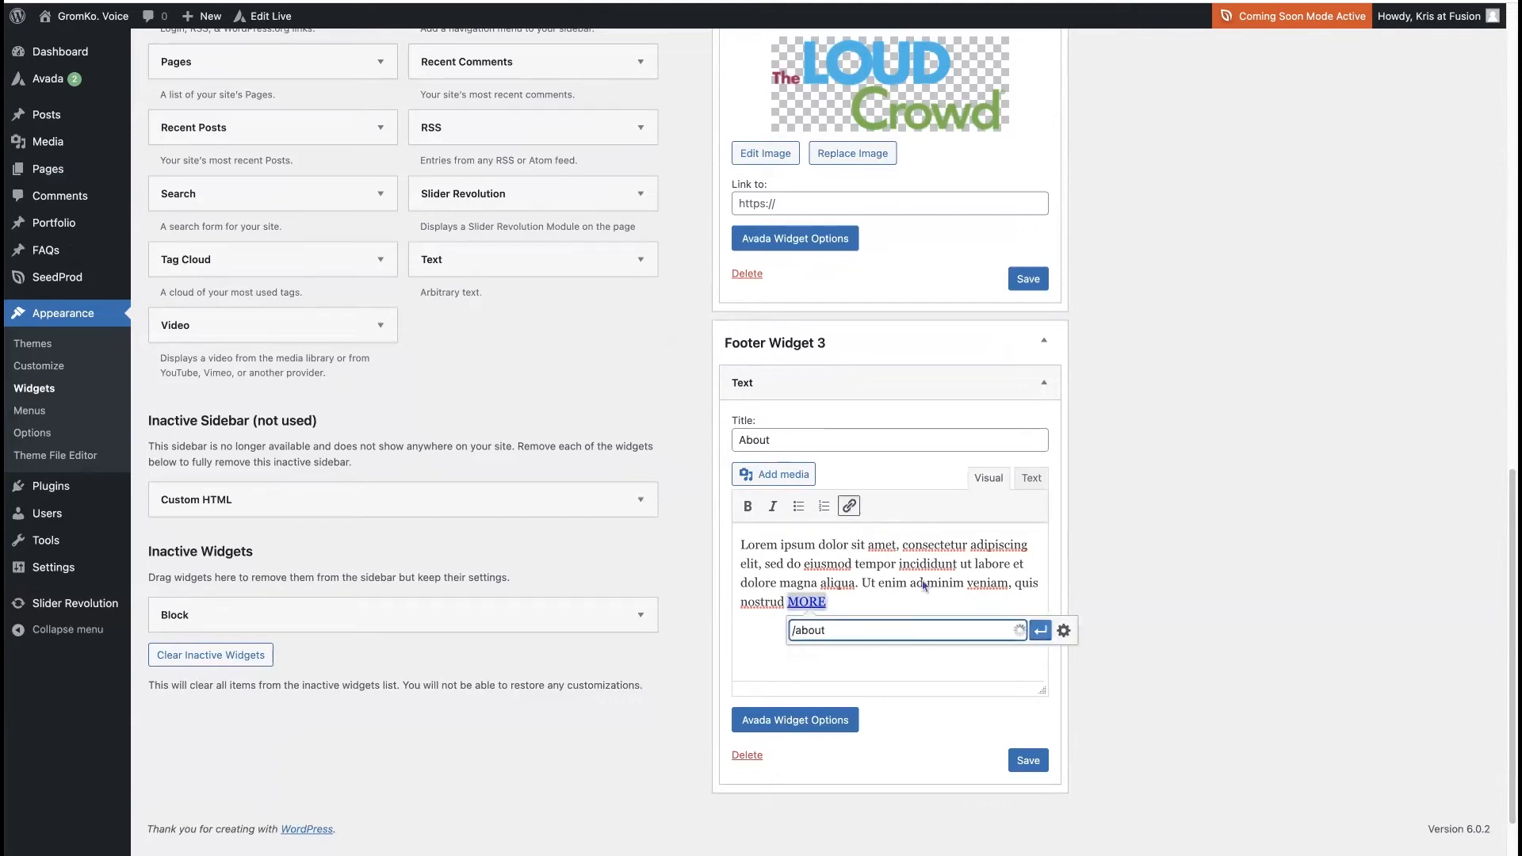
click(1039, 630)
click(752, 508)
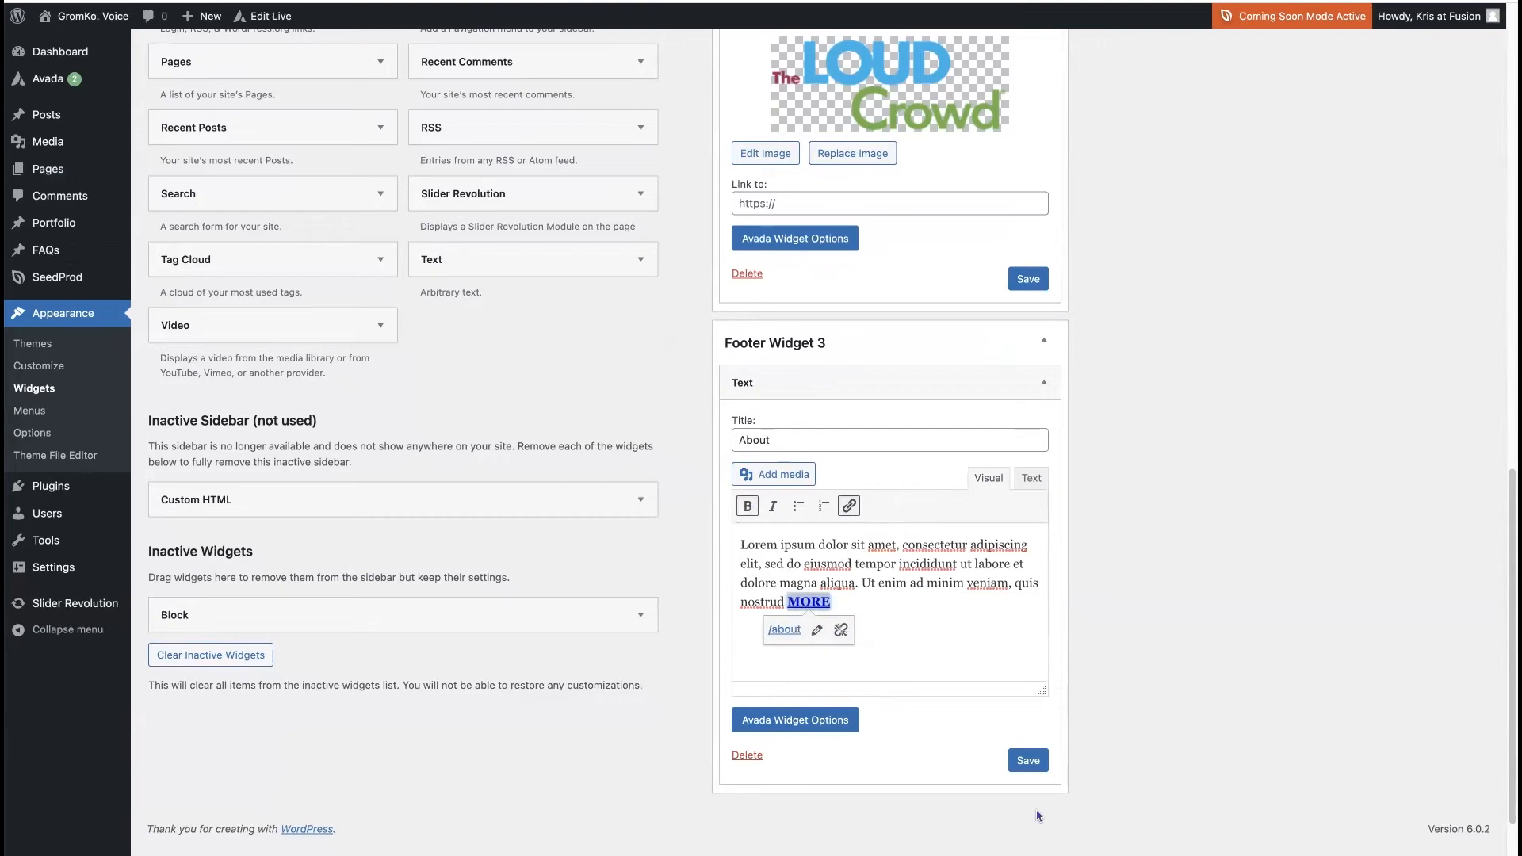
click(1031, 763)
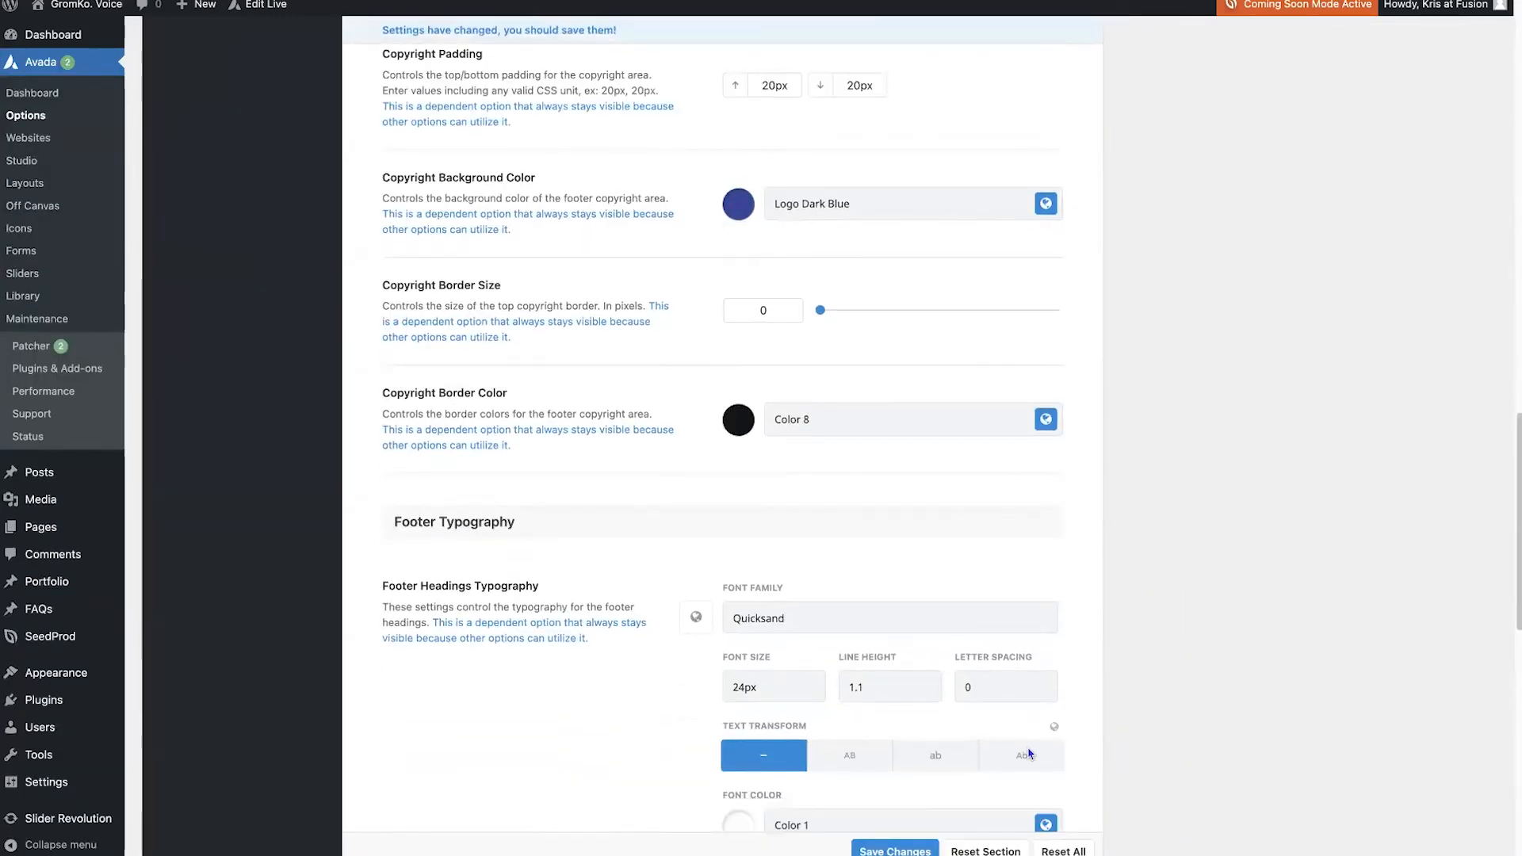
Save the changed Footer Styling settings in the Avada options
click(894, 849)
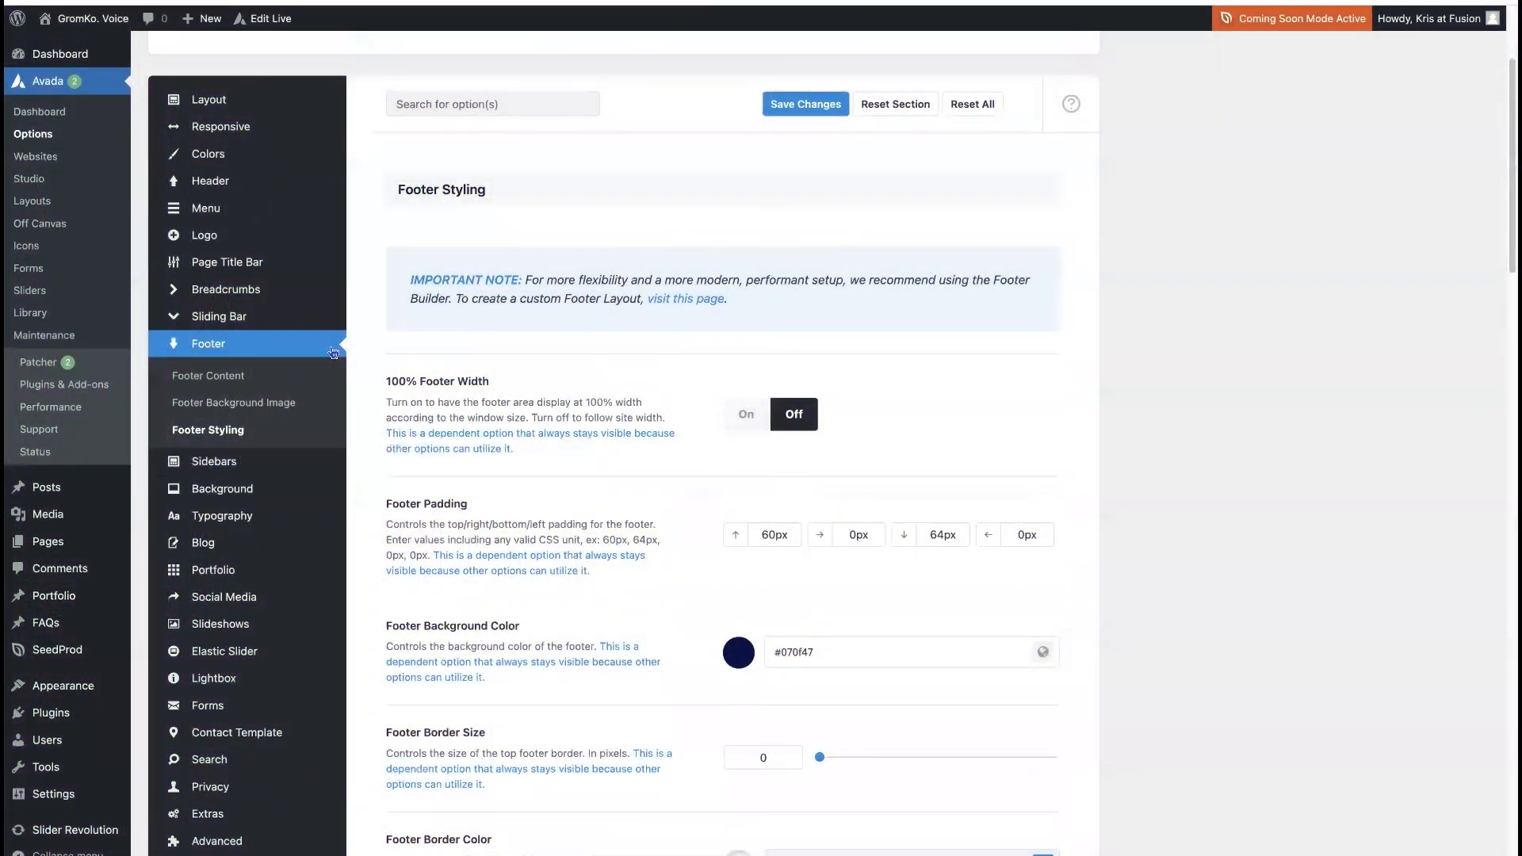
scroll(333, 351, up, 1)
mouse_move(227, 205)
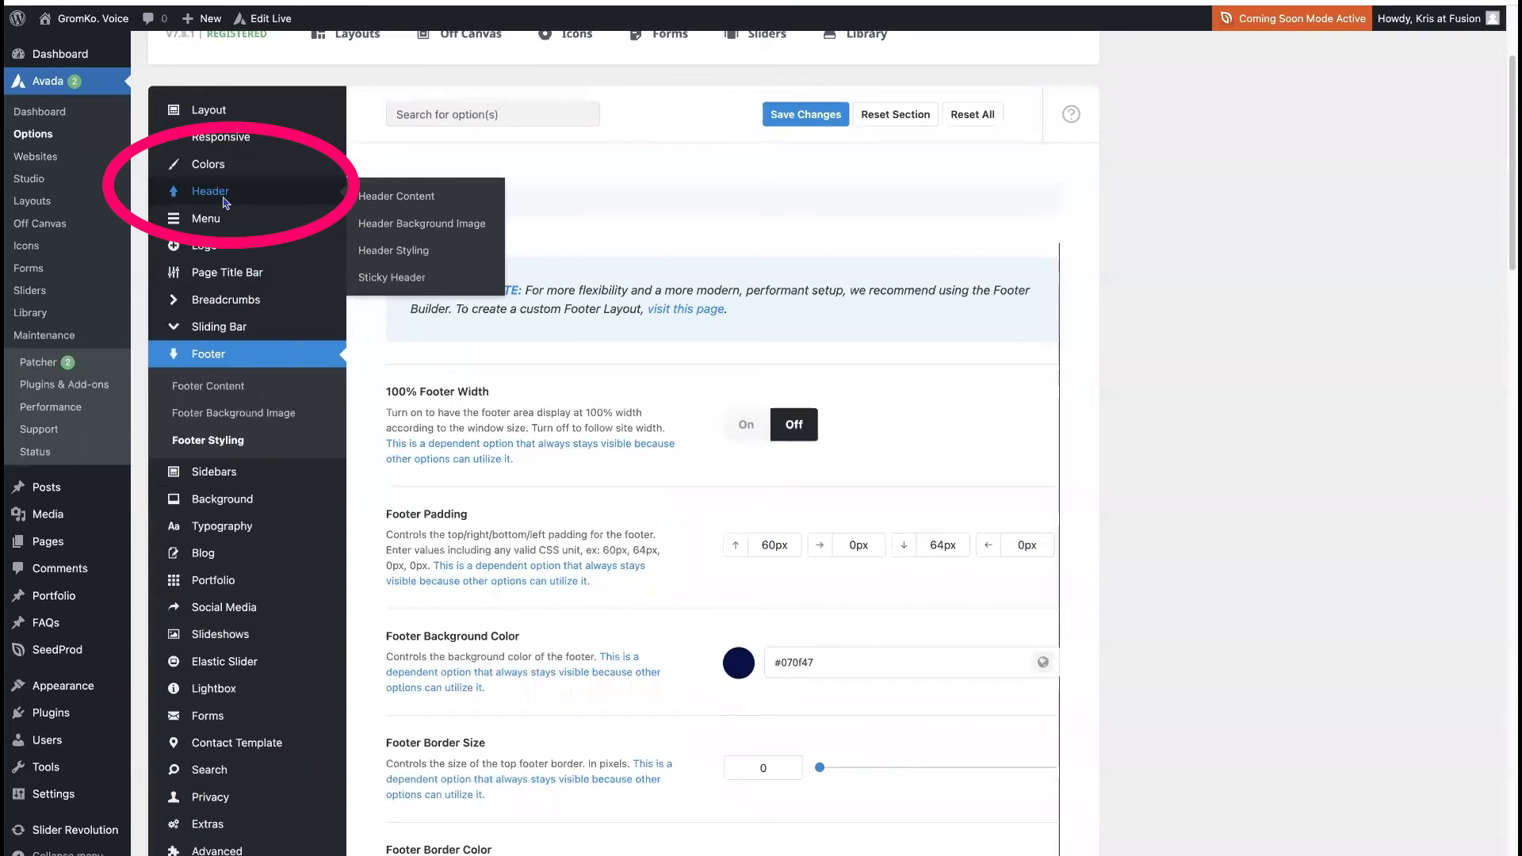
Open the Avada Header Content options and set Header Content 2 to Contact Info
click(222, 203)
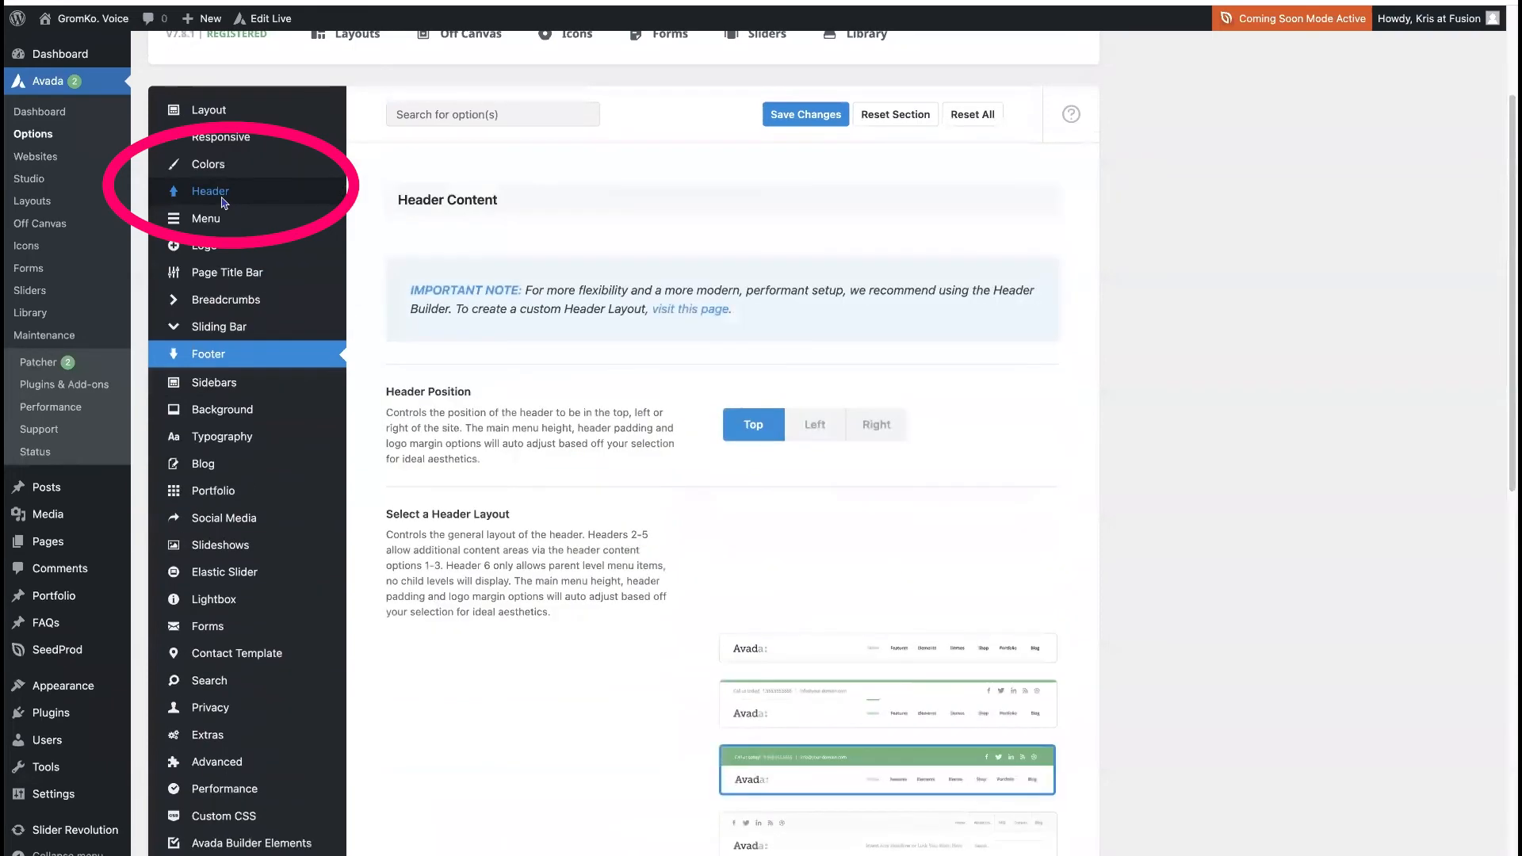
scroll(681, 574, down, 10)
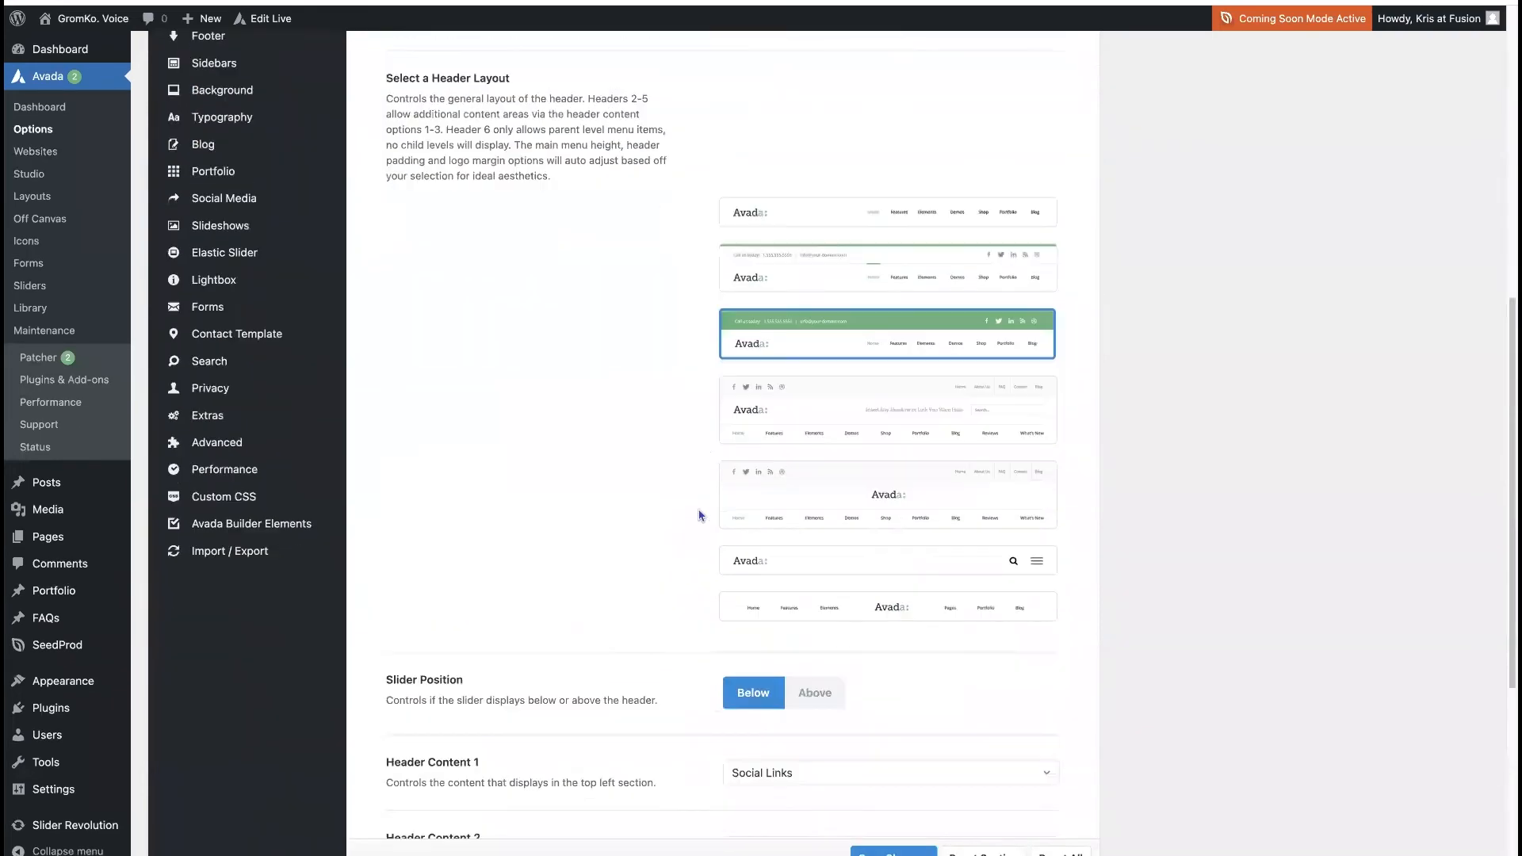
click(811, 552)
drag(817, 546, 882, 545)
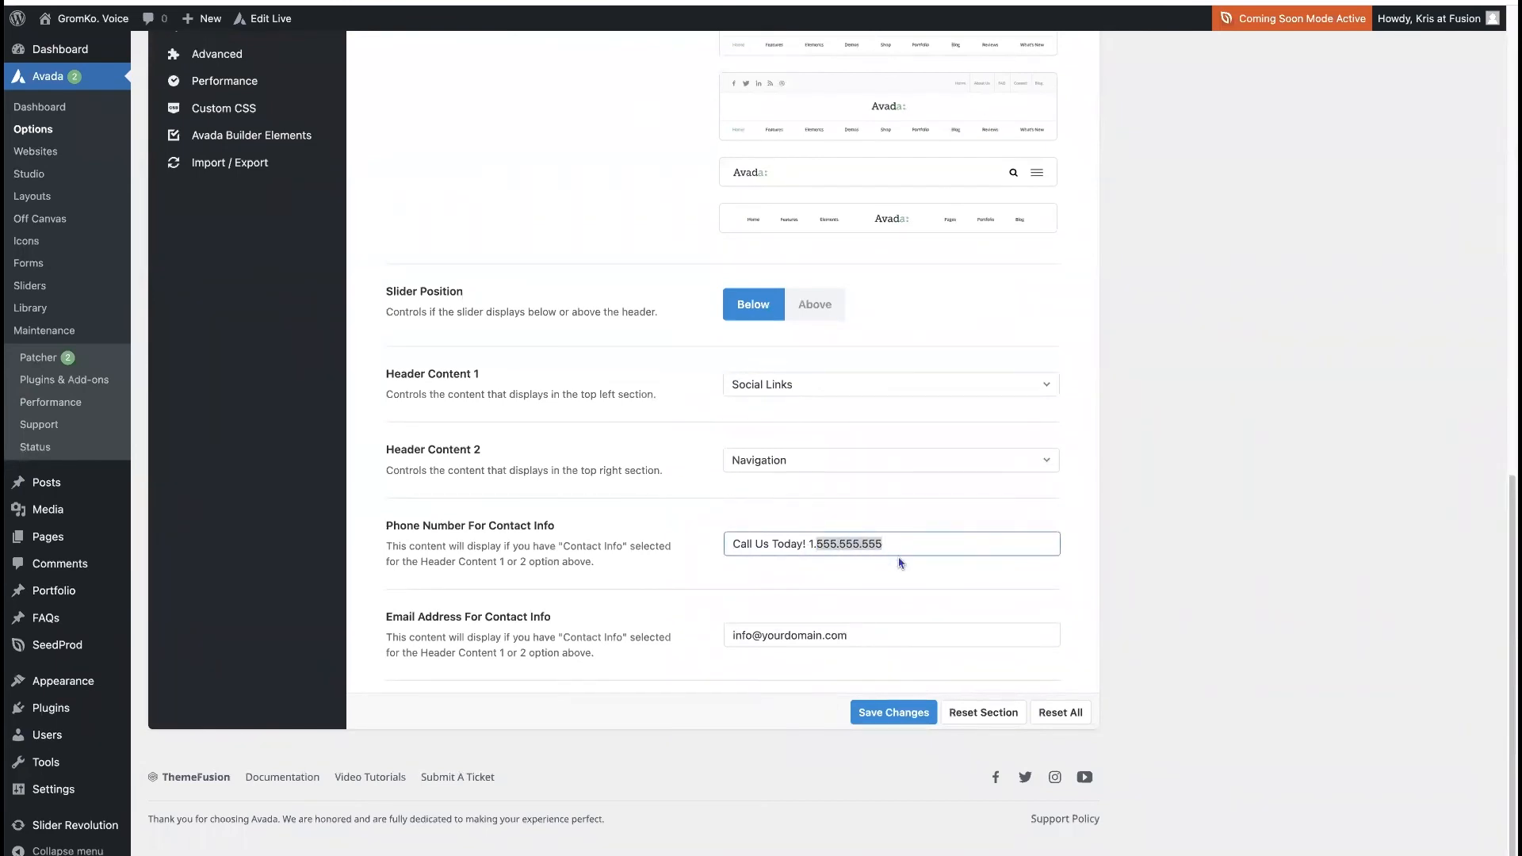
click(825, 465)
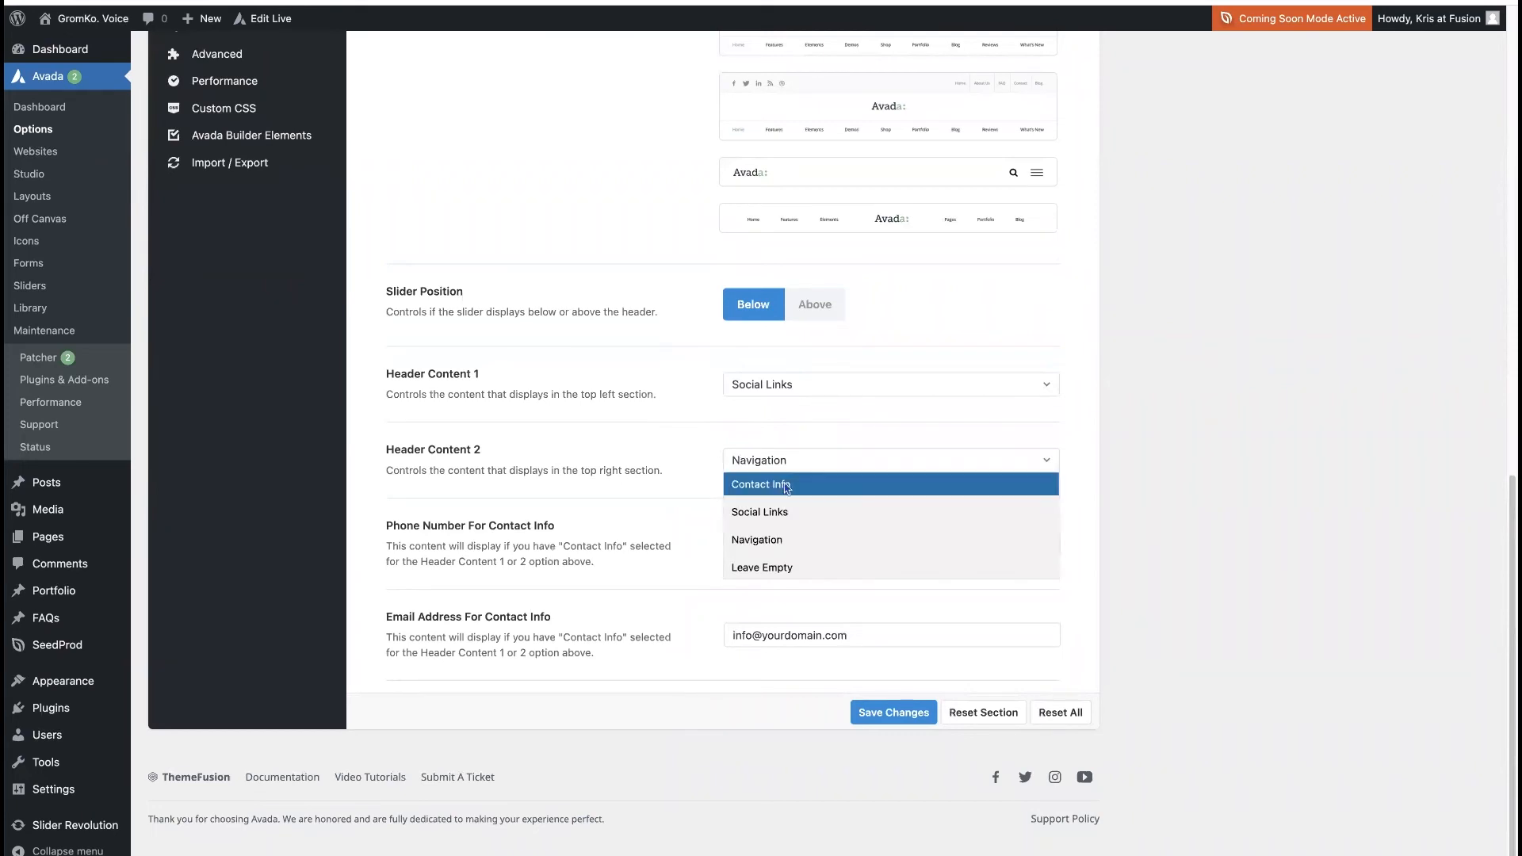
click(821, 484)
Enter the business phone number and email address for the header contact info, save the changes and reload the home page
click(816, 547)
drag(815, 546, 911, 546)
mouse_move(858, 635)
mouse_down()
mouse_move(672, 634)
mouse_move(900, 642)
mouse_up()
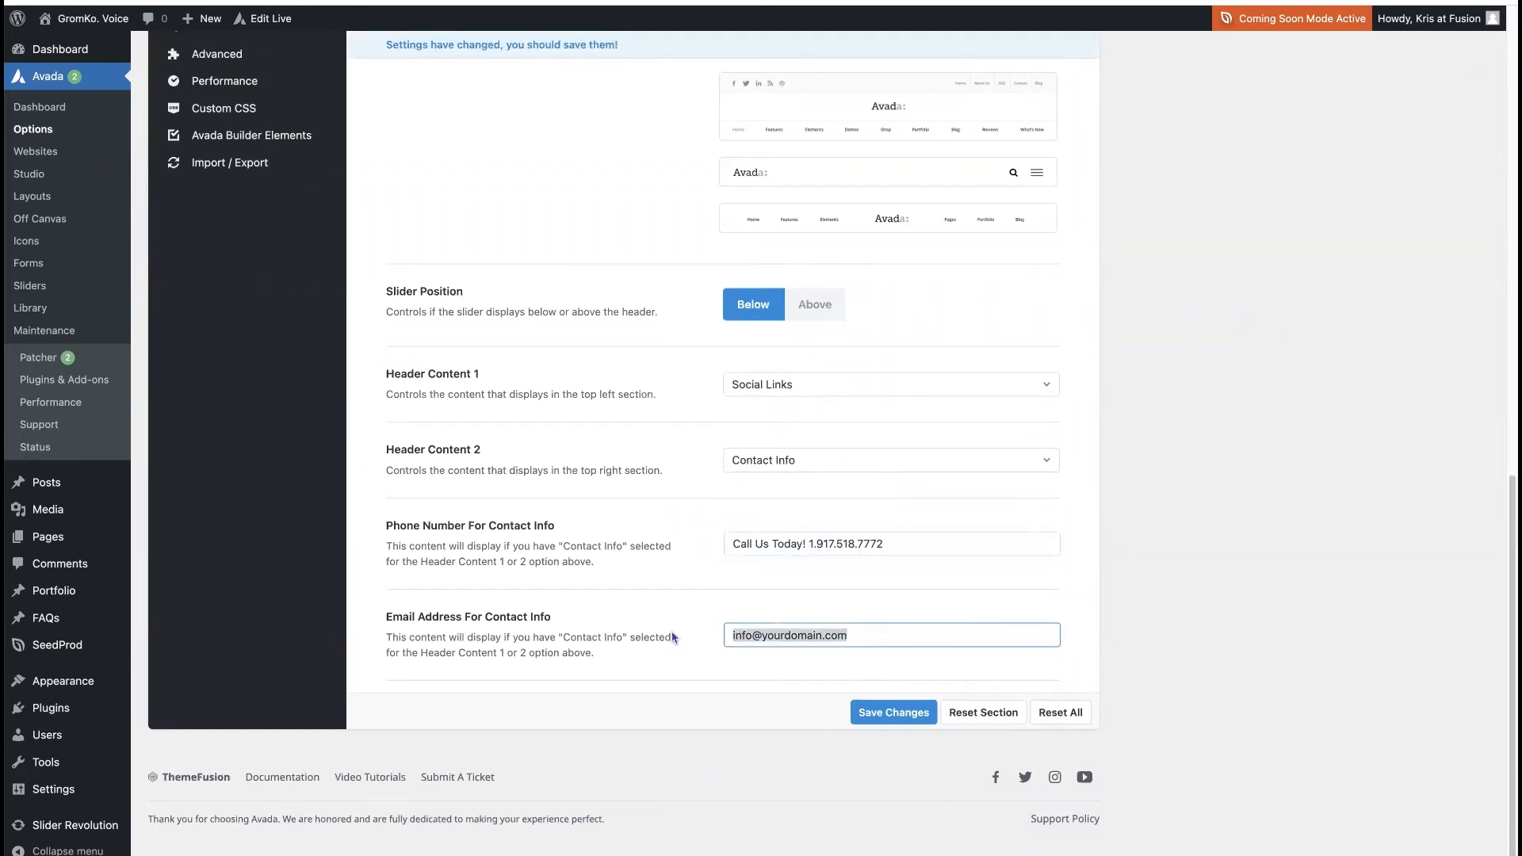
text(grom)
click(872, 712)
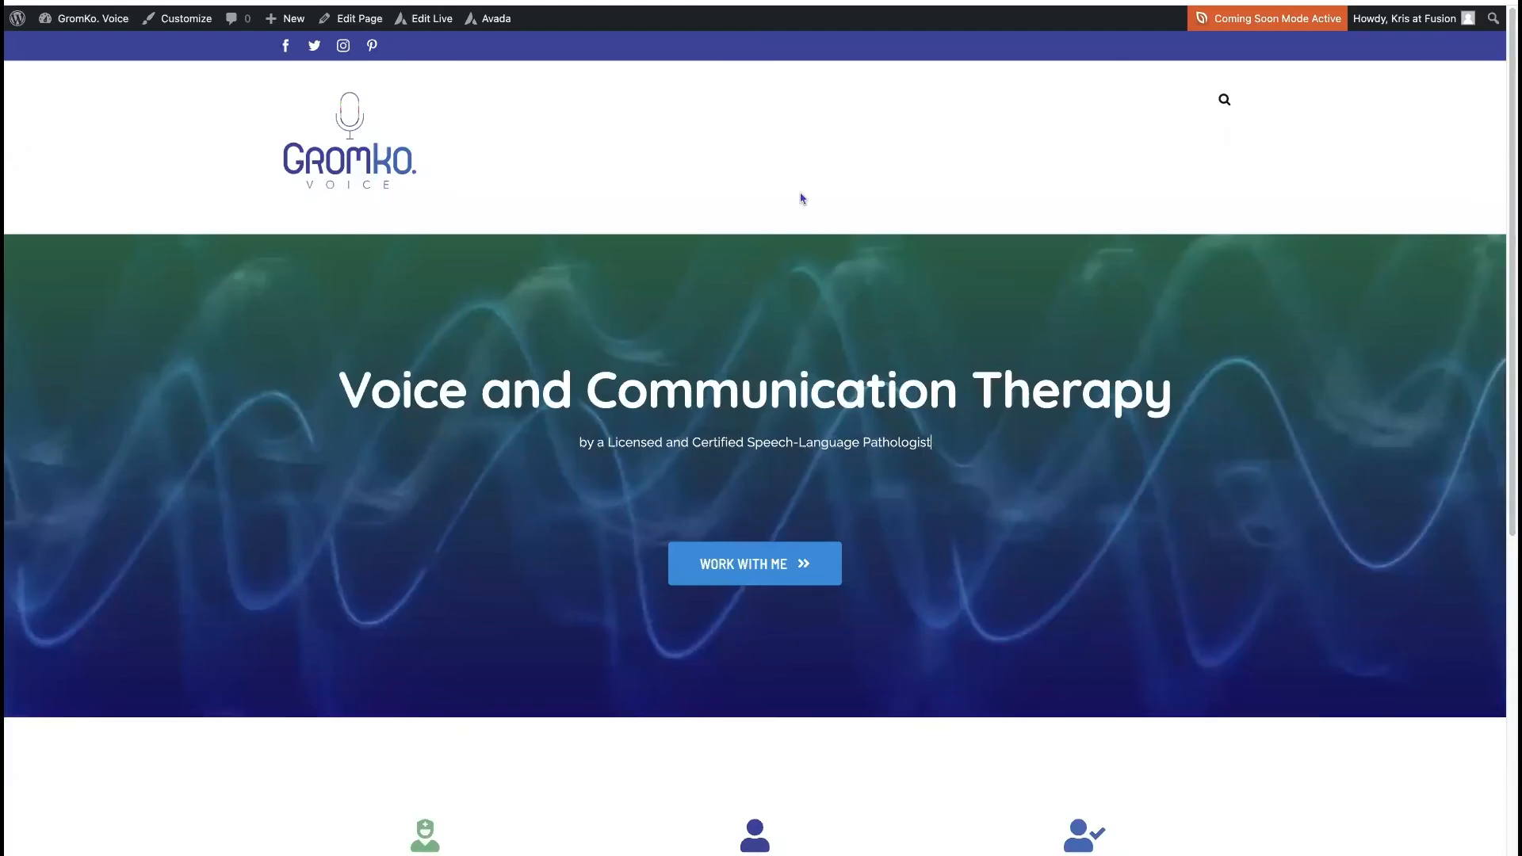
key(super+r)
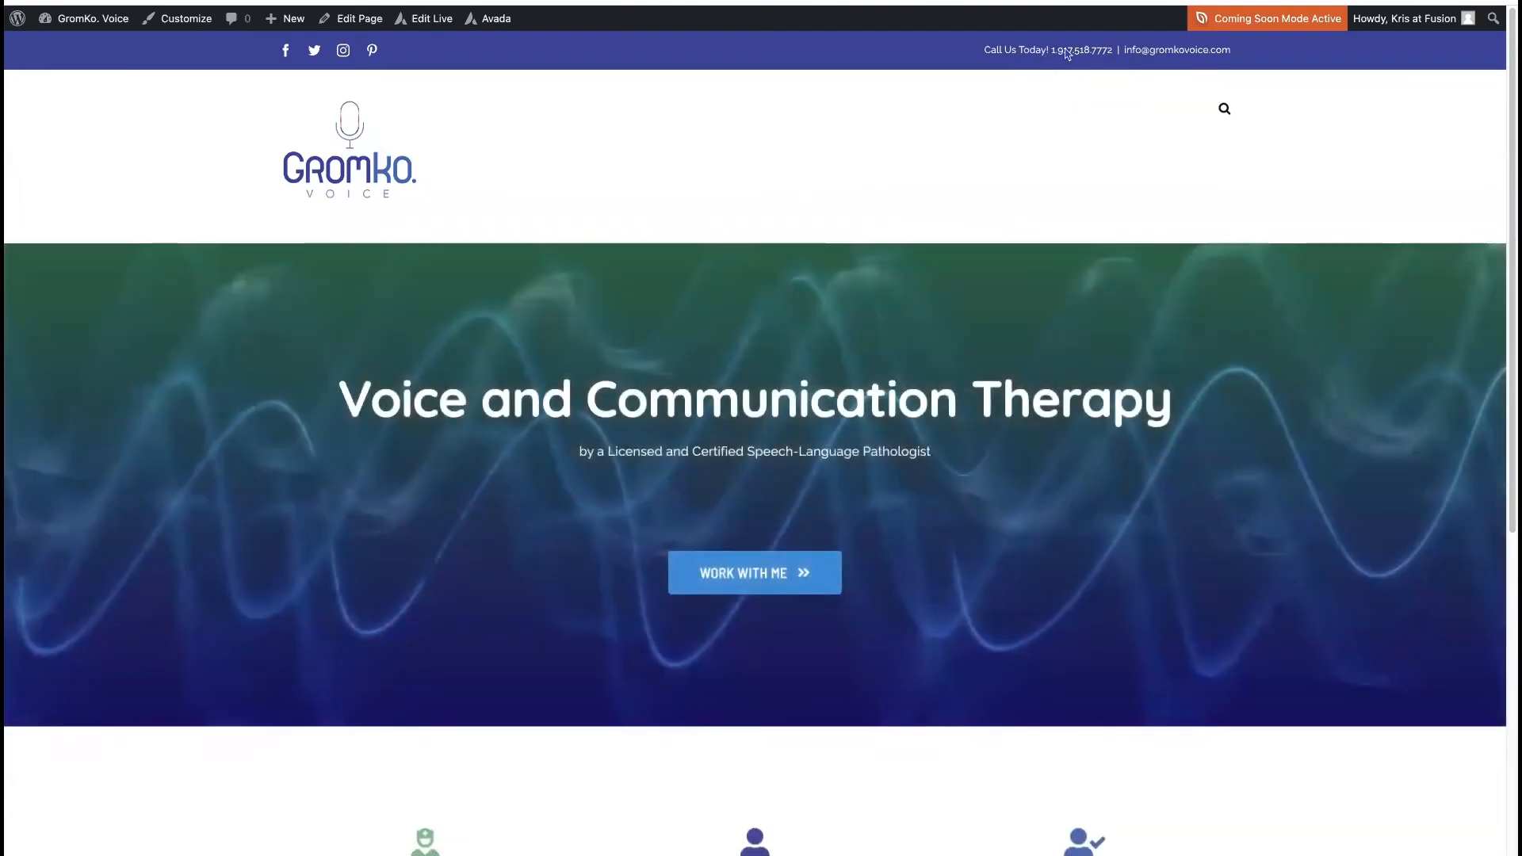
Copy the header phone number and wrap it in an a href tel: link within Phone Number For Contact Info
drag(1048, 59, 1141, 61)
key(ctrl+c)
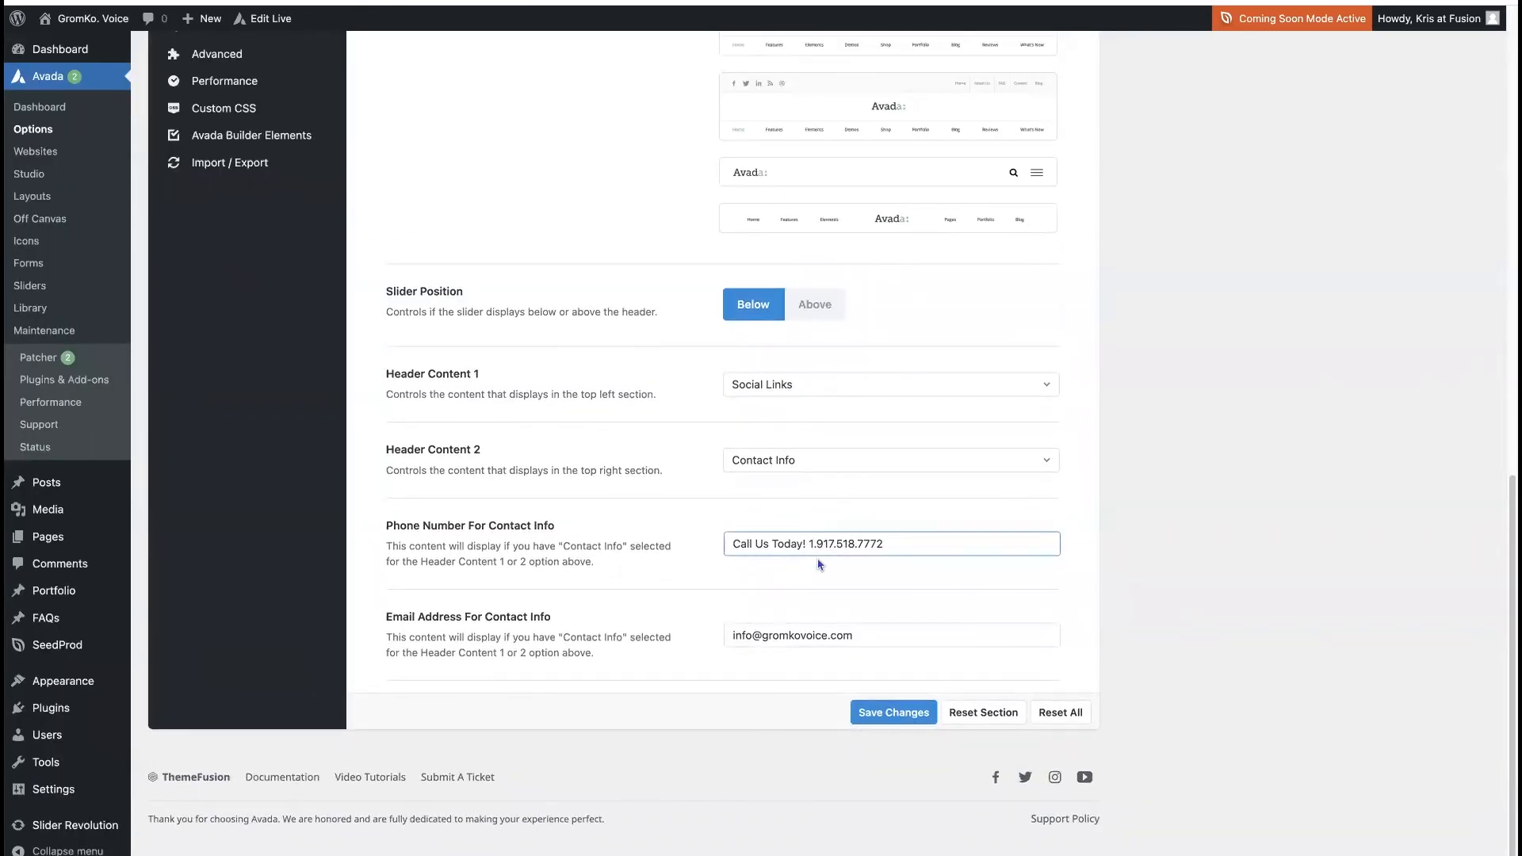
text(<a href)
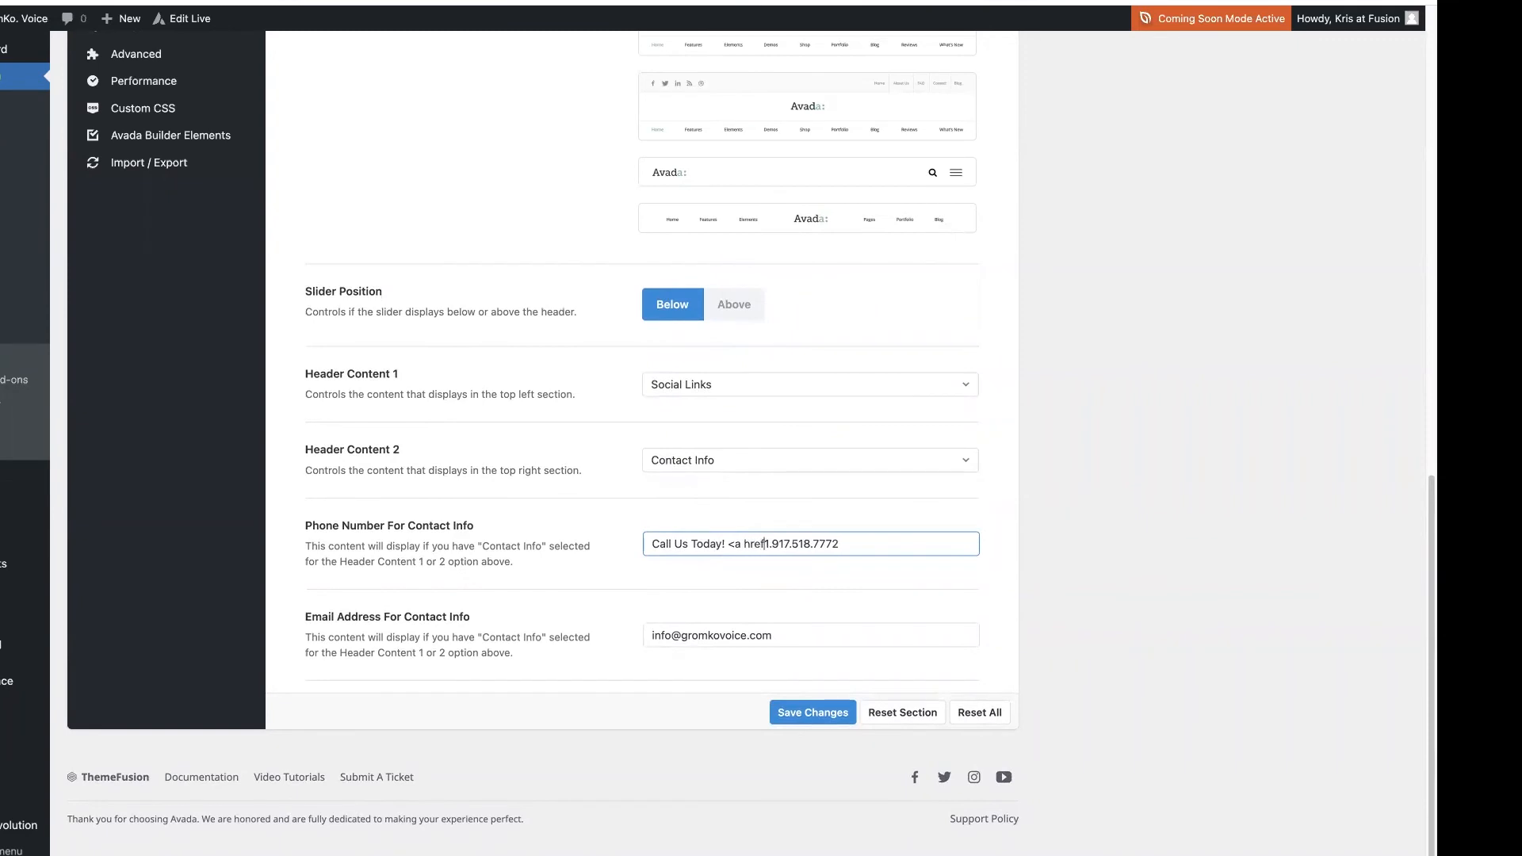
text(="tel:)
key(ctrl+v)
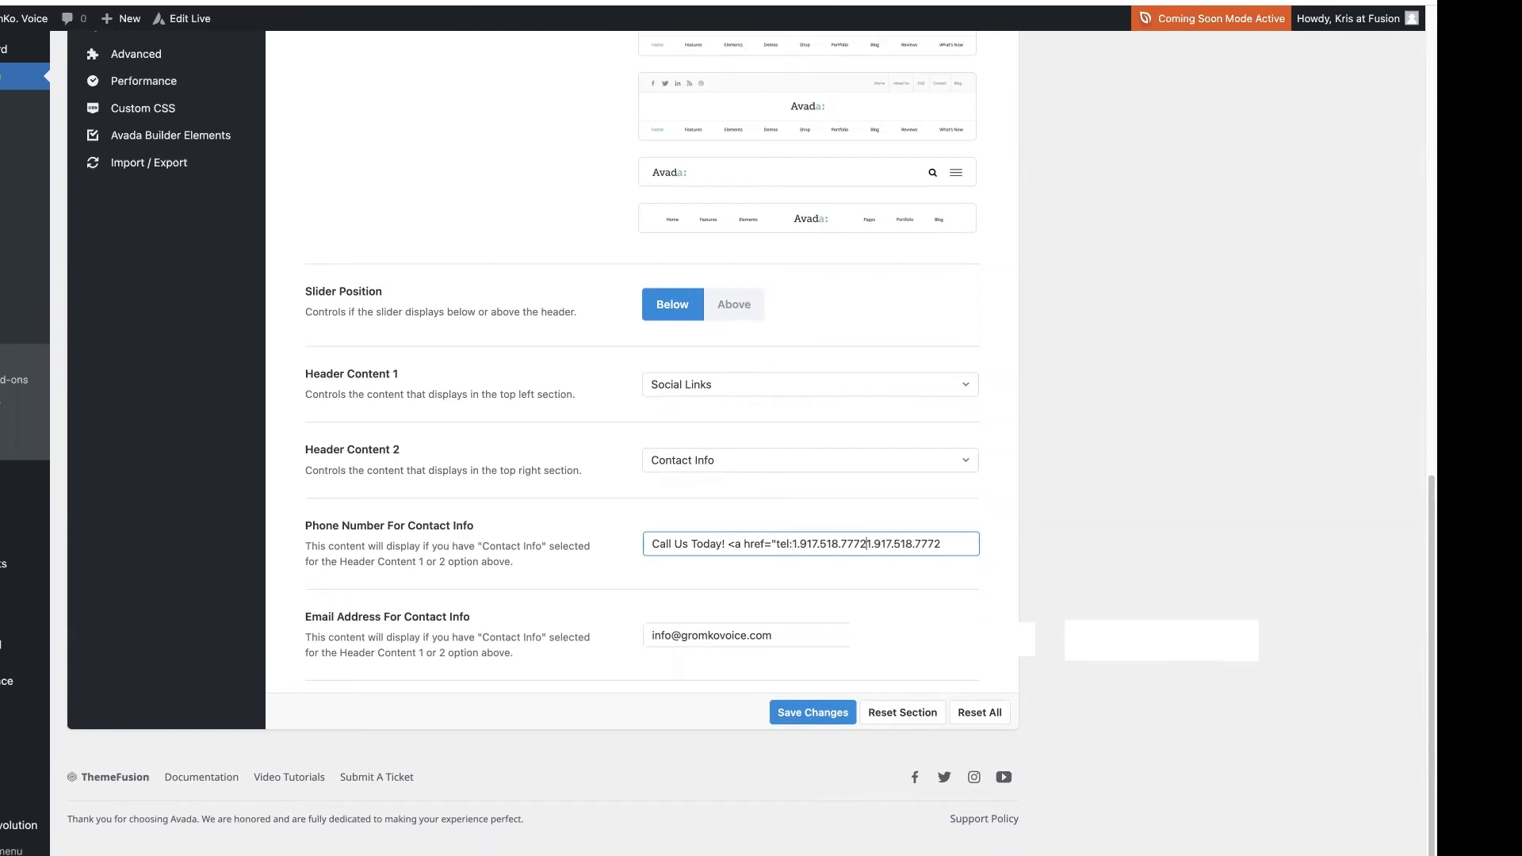
text(">)
text(>)
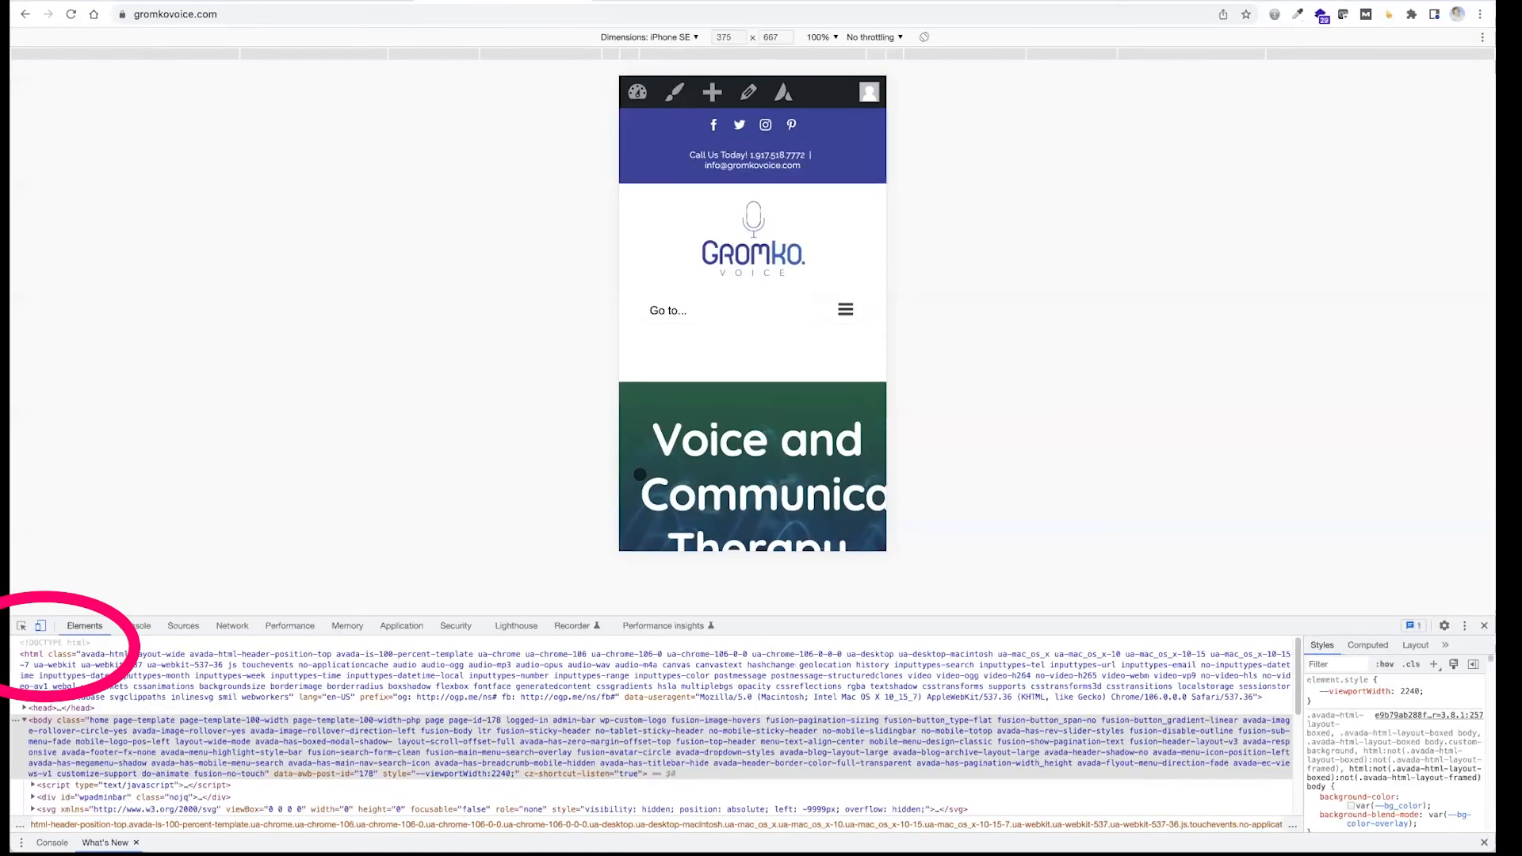
Examine the home page at iPhone SE size from the header and hero title through to the footer widgets
scroll(717, 422, down, 3)
scroll(787, 394, down, 4)
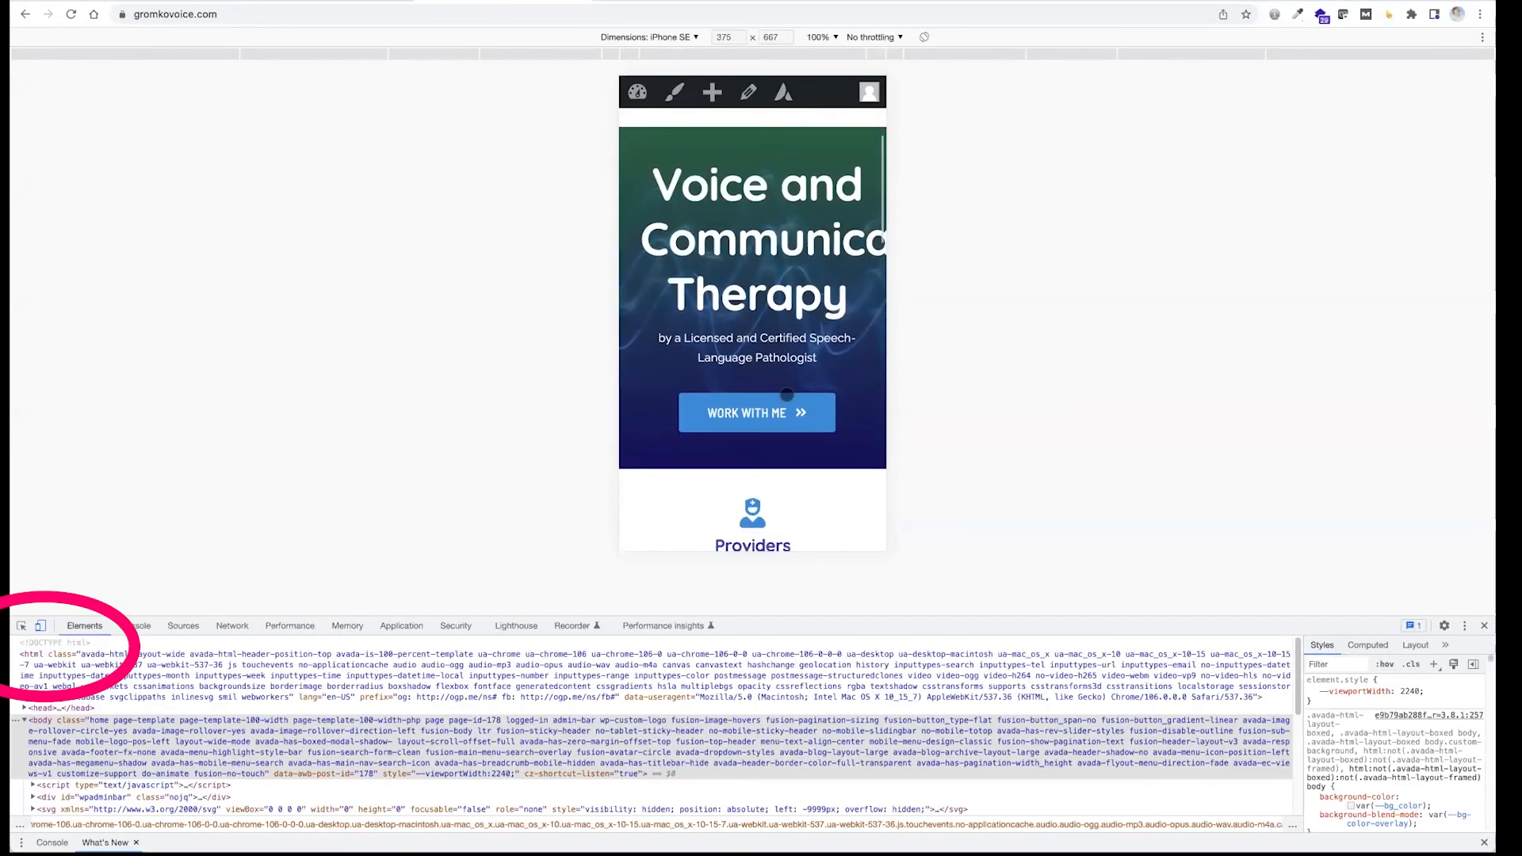
scroll(786, 394, down, 10)
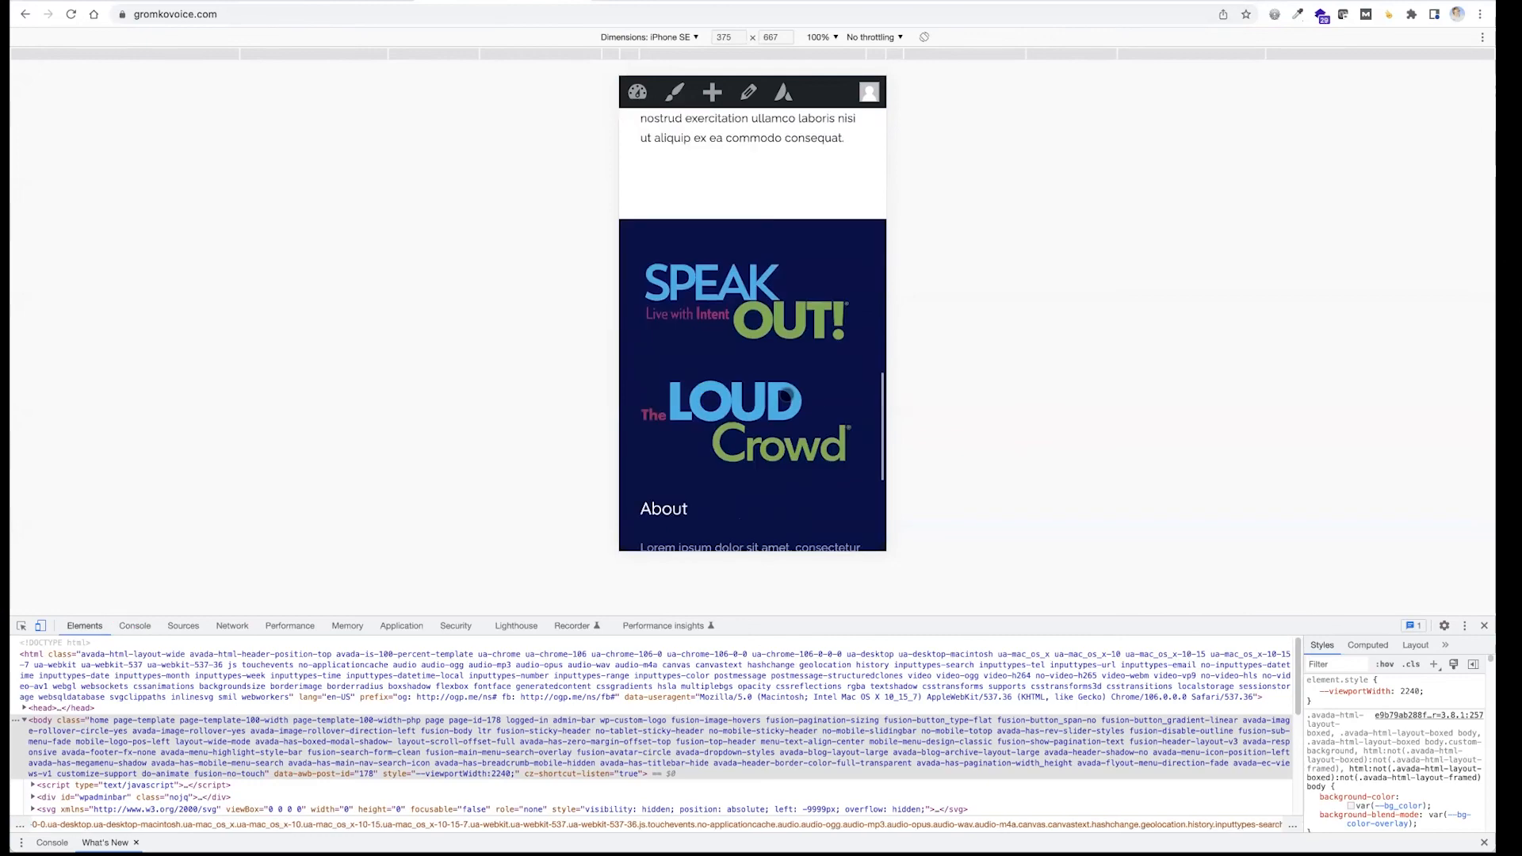
scroll(787, 394, down, 3)
scroll(786, 394, up, 10)
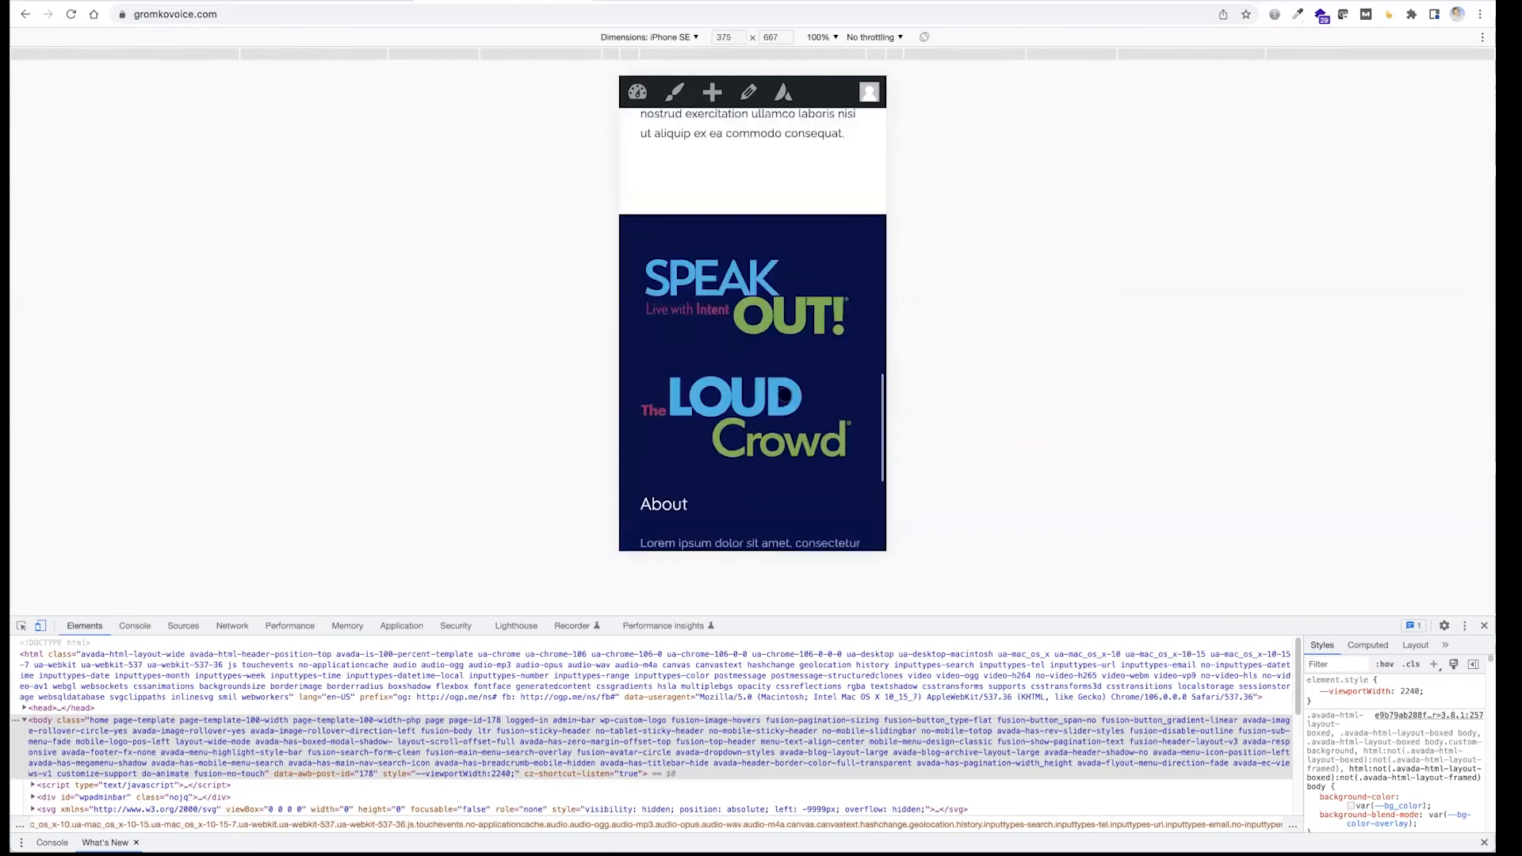
scroll(785, 394, up, 8)
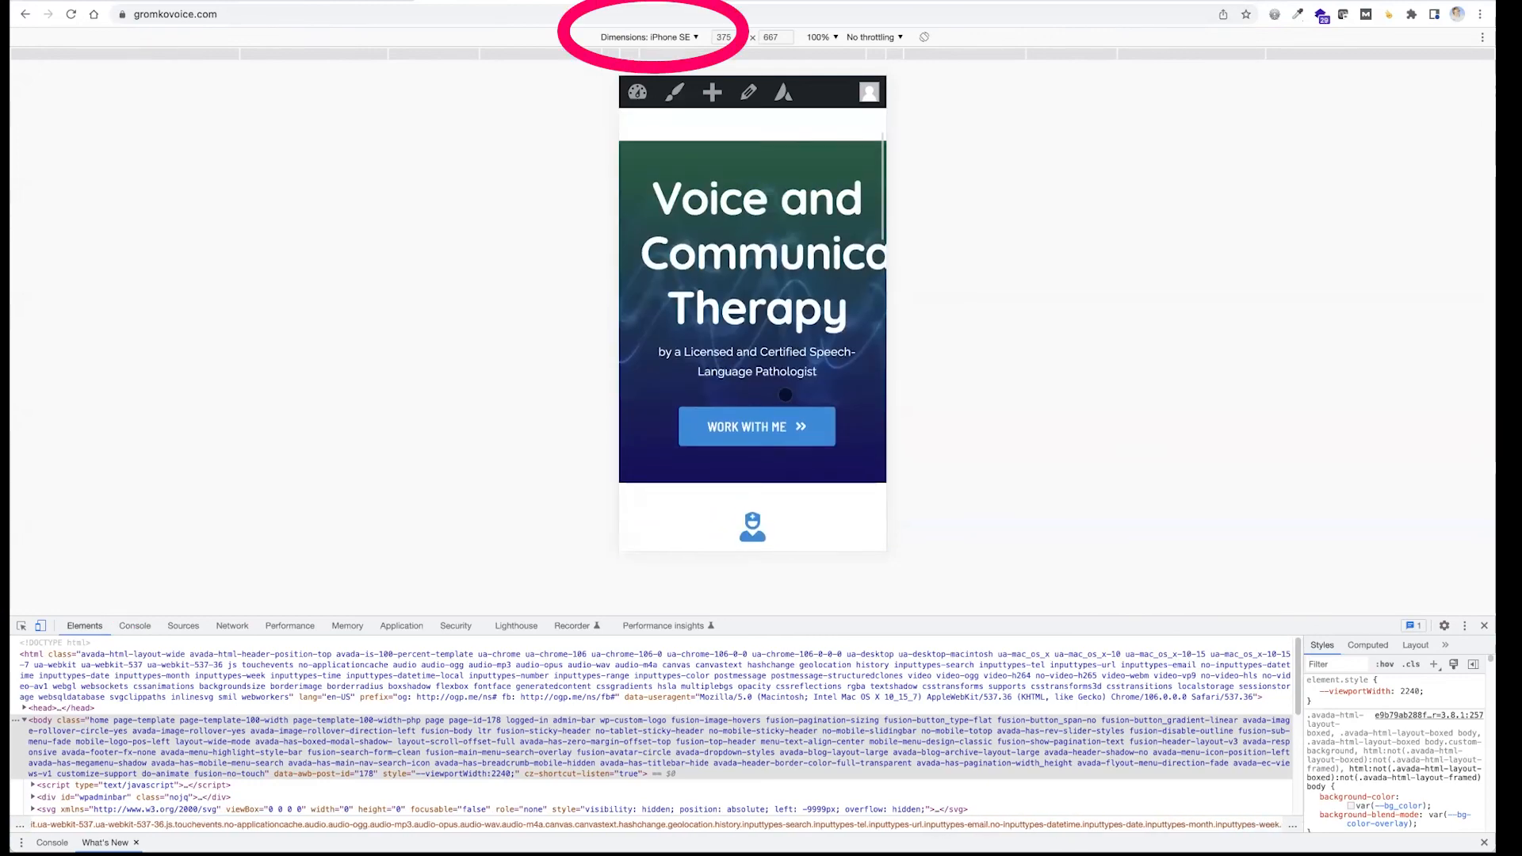
scroll(785, 394, up, 3)
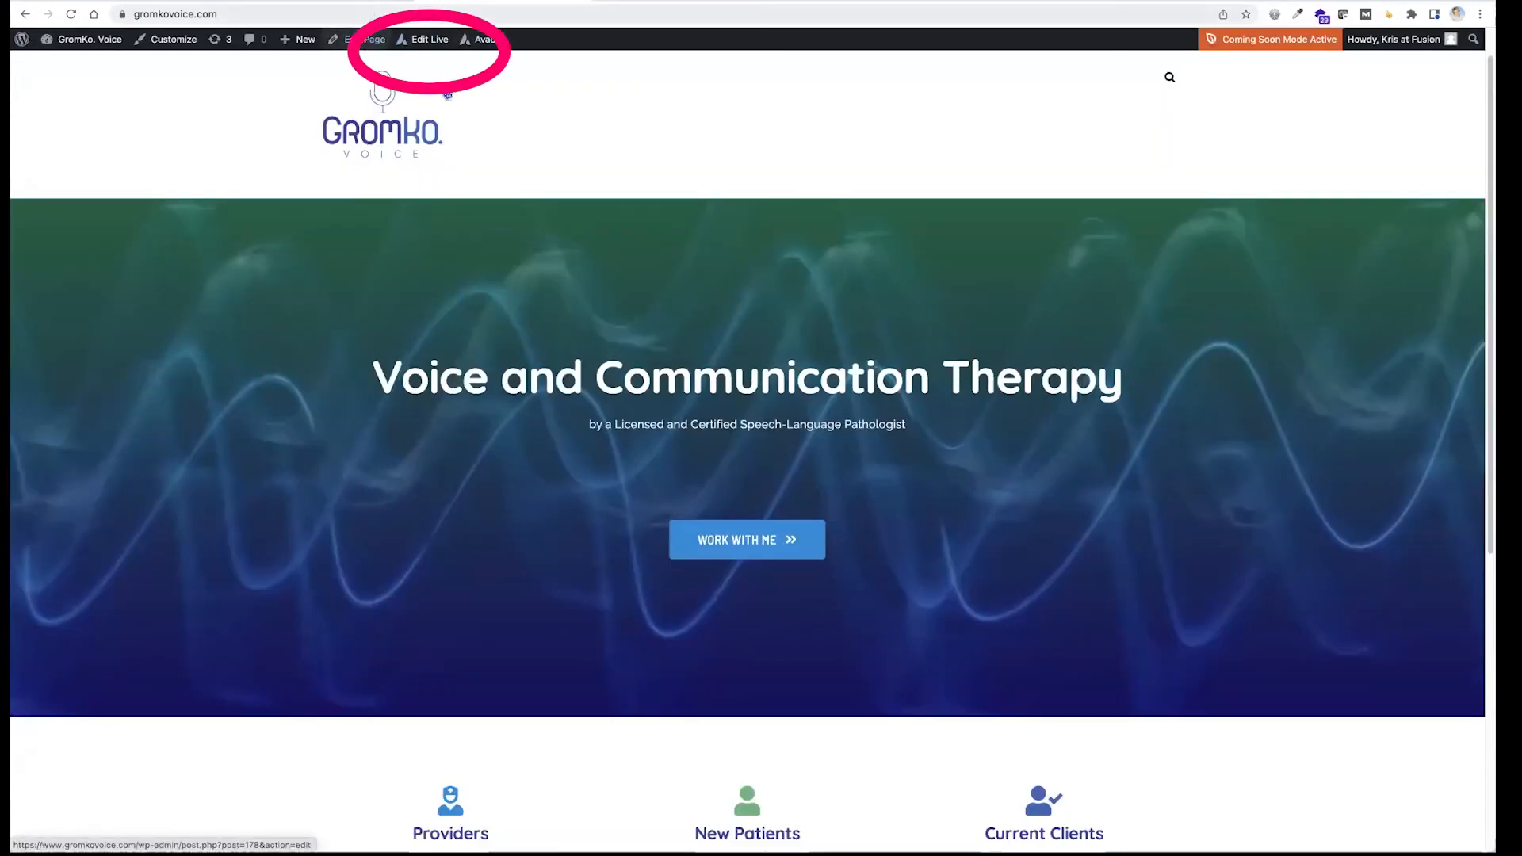
Open the home page in the live builder and set the hero title's font size to 5.5vh
click(430, 39)
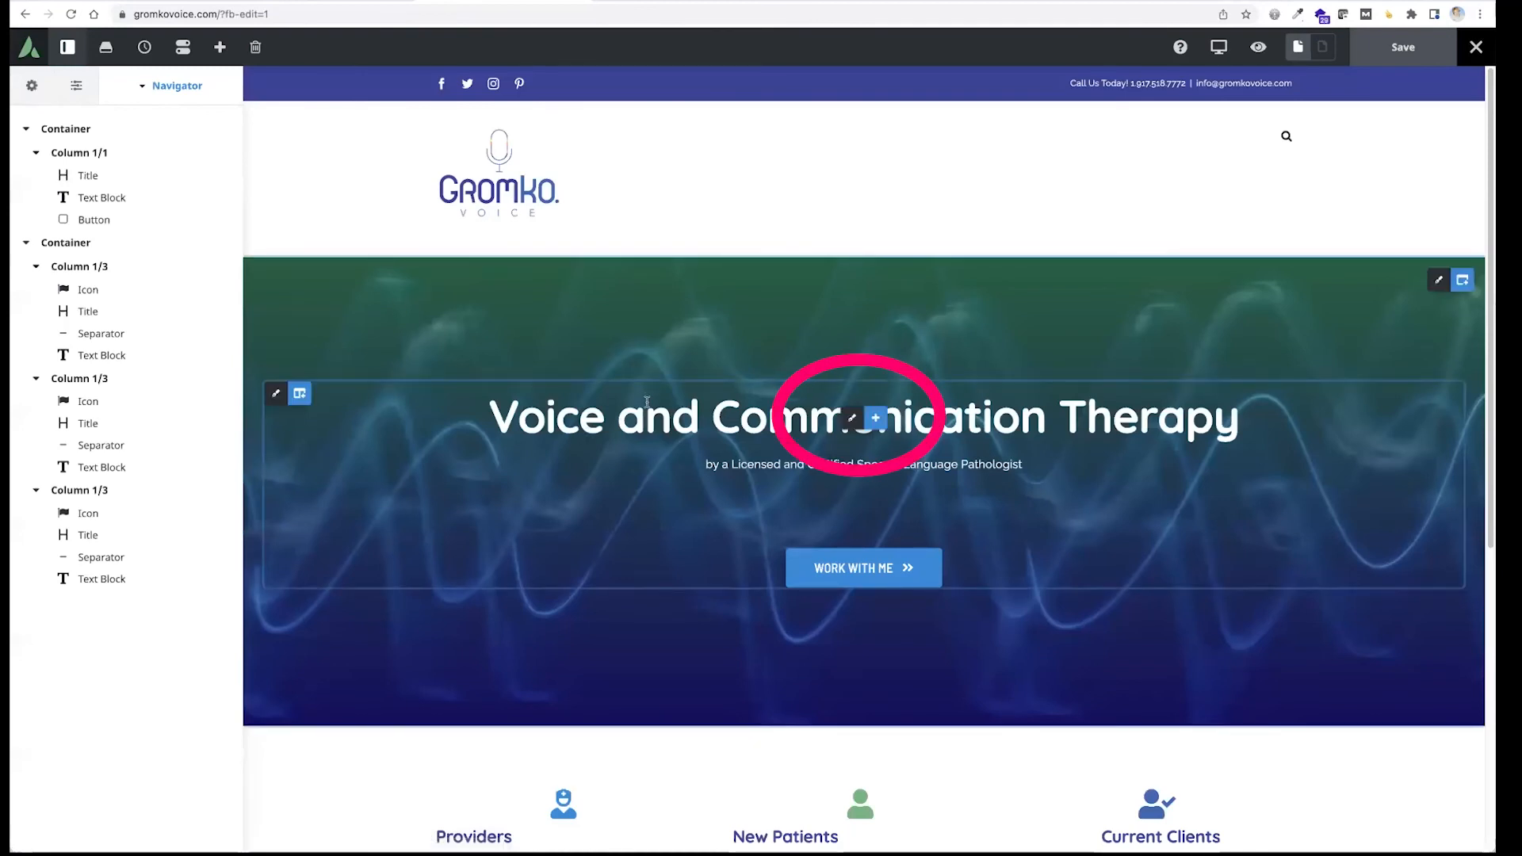
click(852, 421)
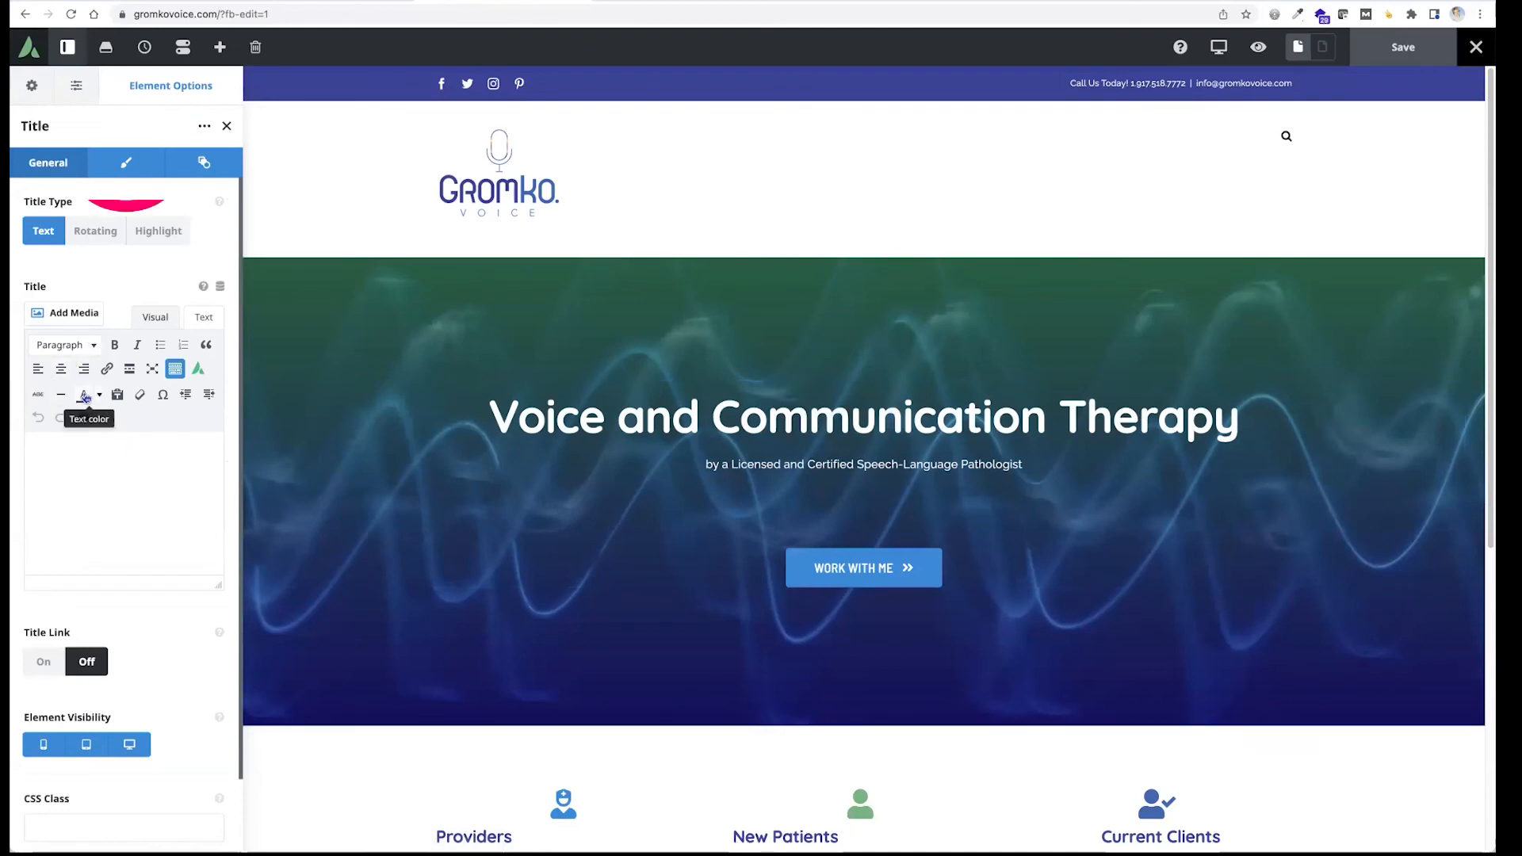
click(121, 164)
click(65, 477)
click(64, 474)
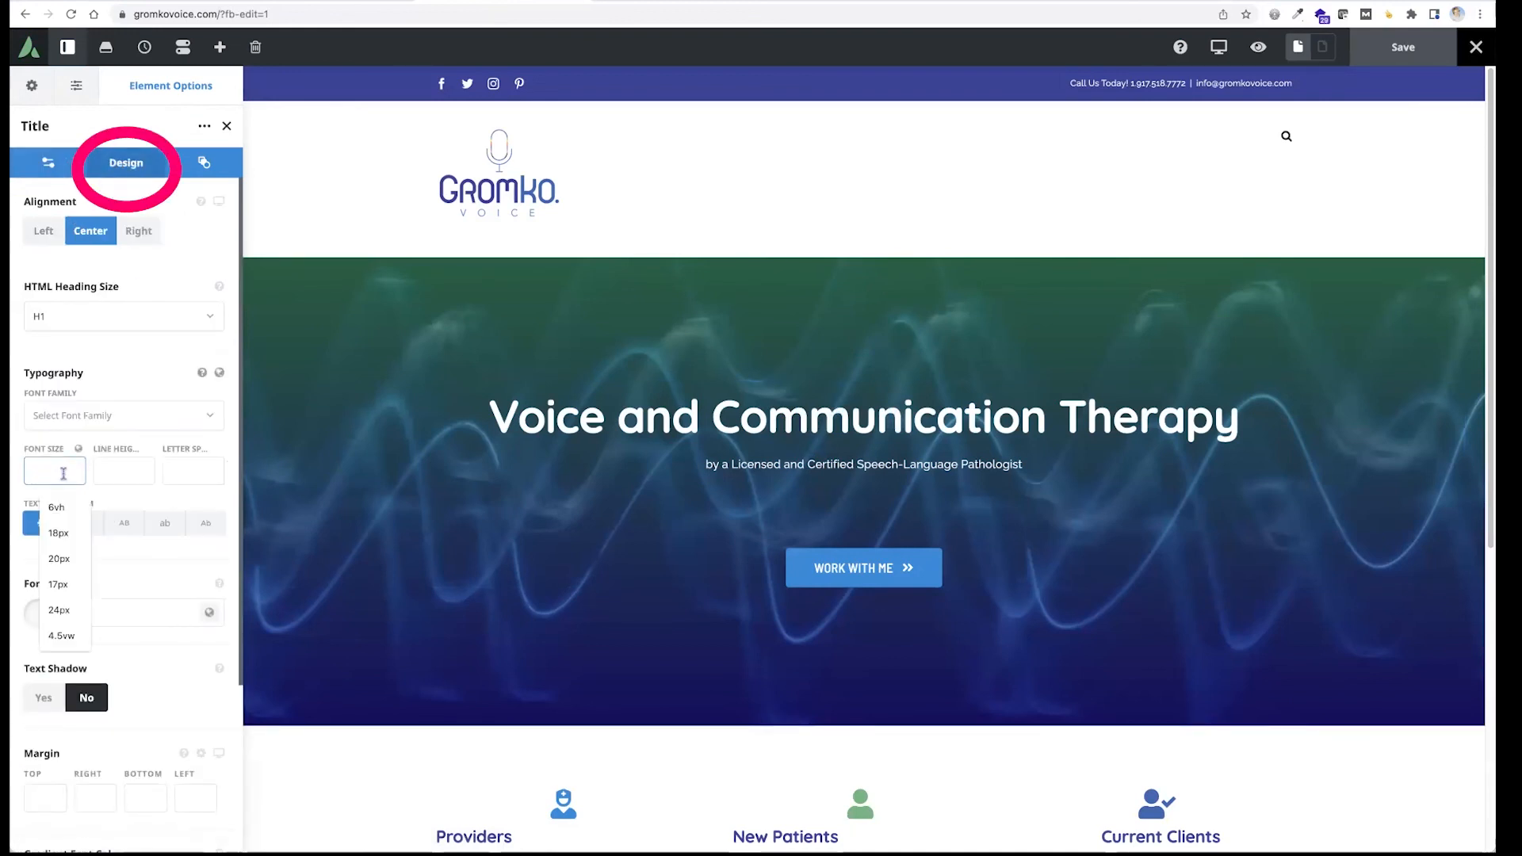
text(5.5)
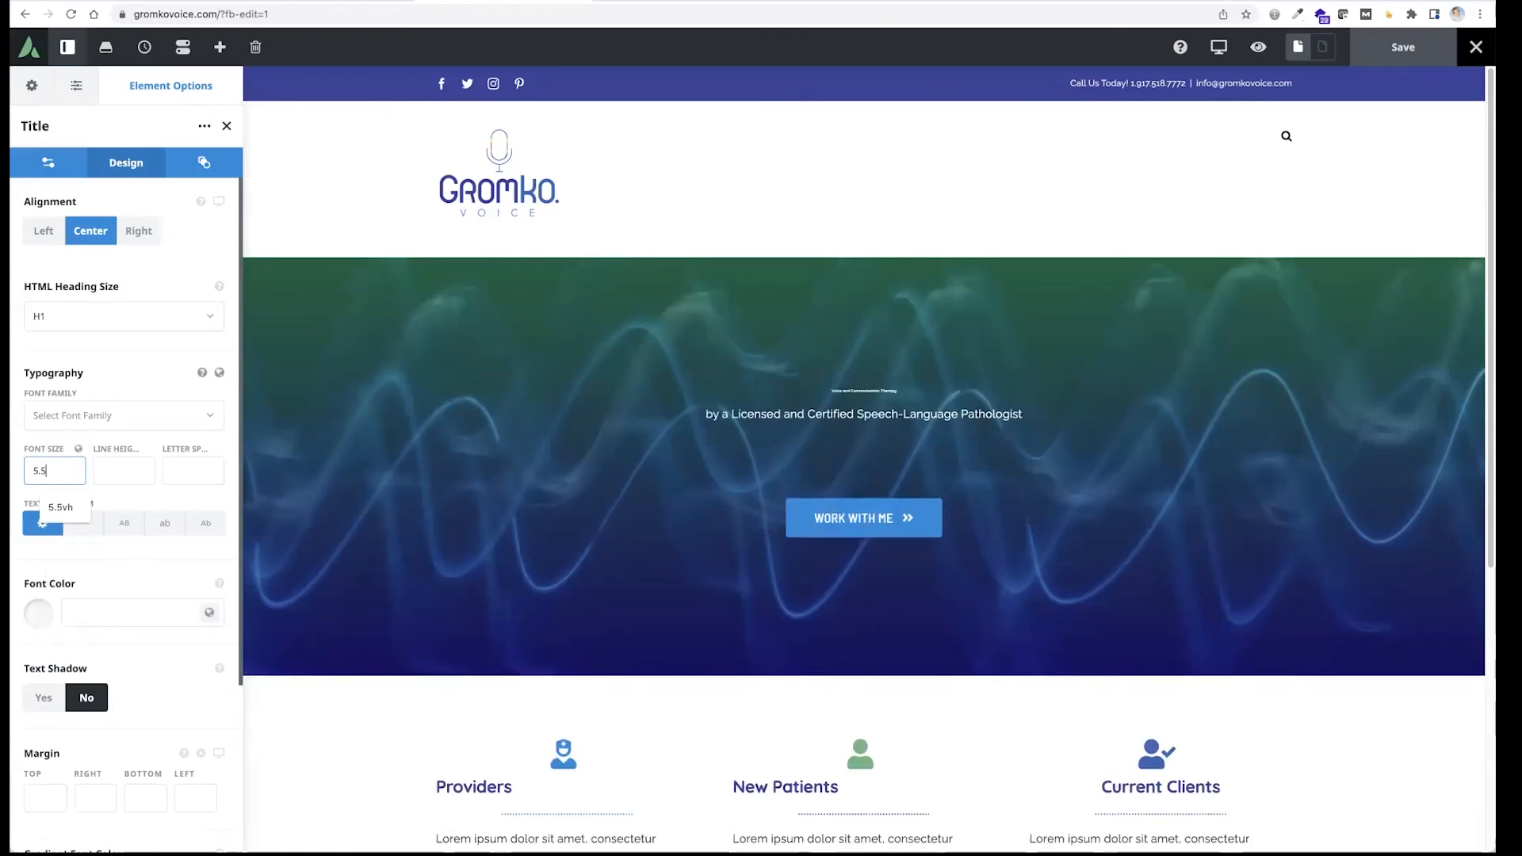
text(vh)
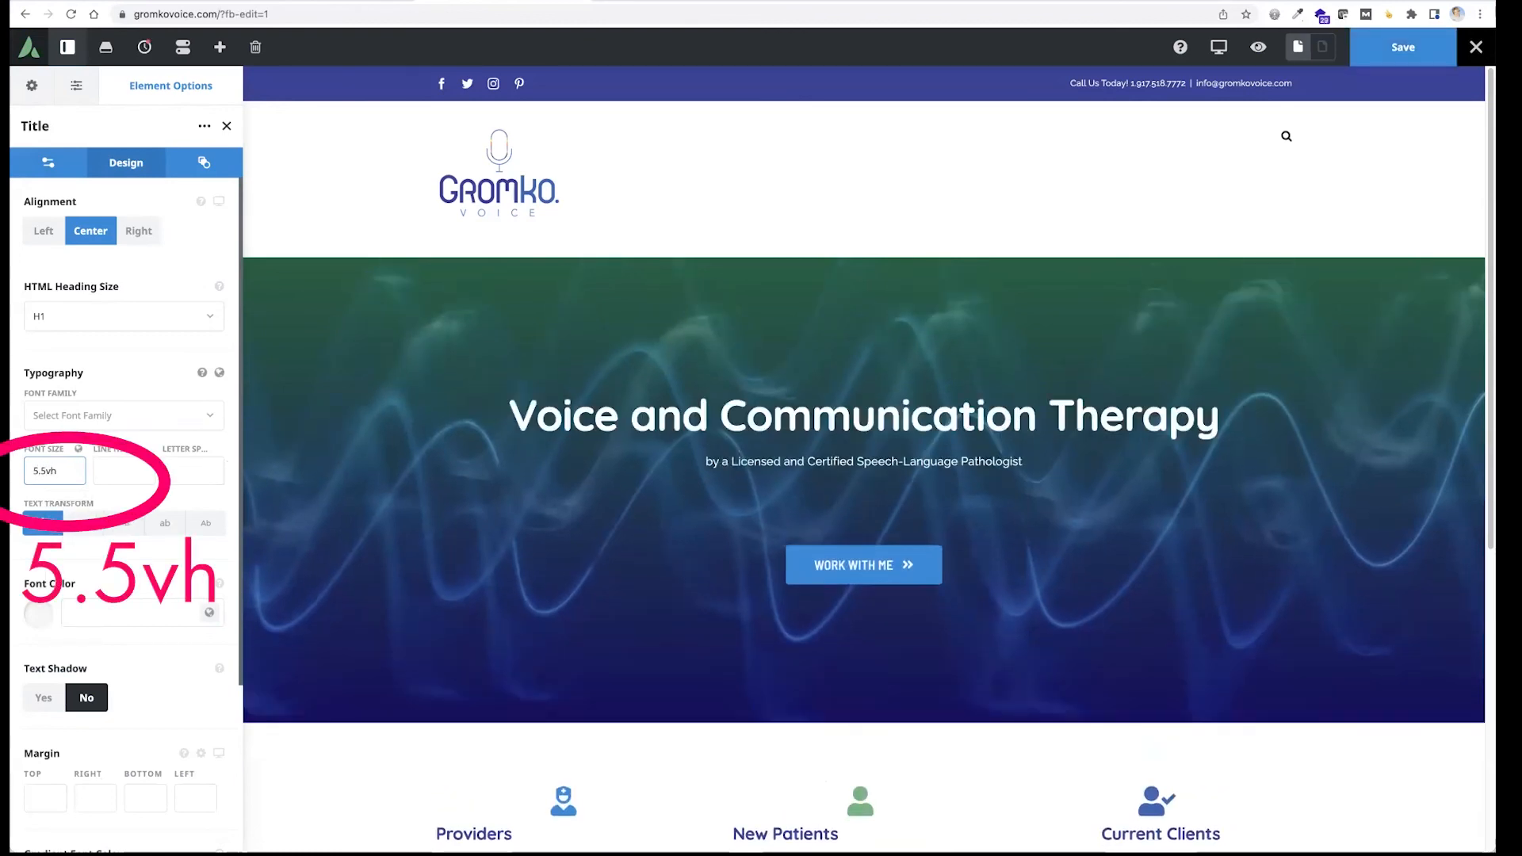
Clear the hero title's font size and compare the page at mobile, tablet and desktop sizes
key(super+a)
key(BackSpace)
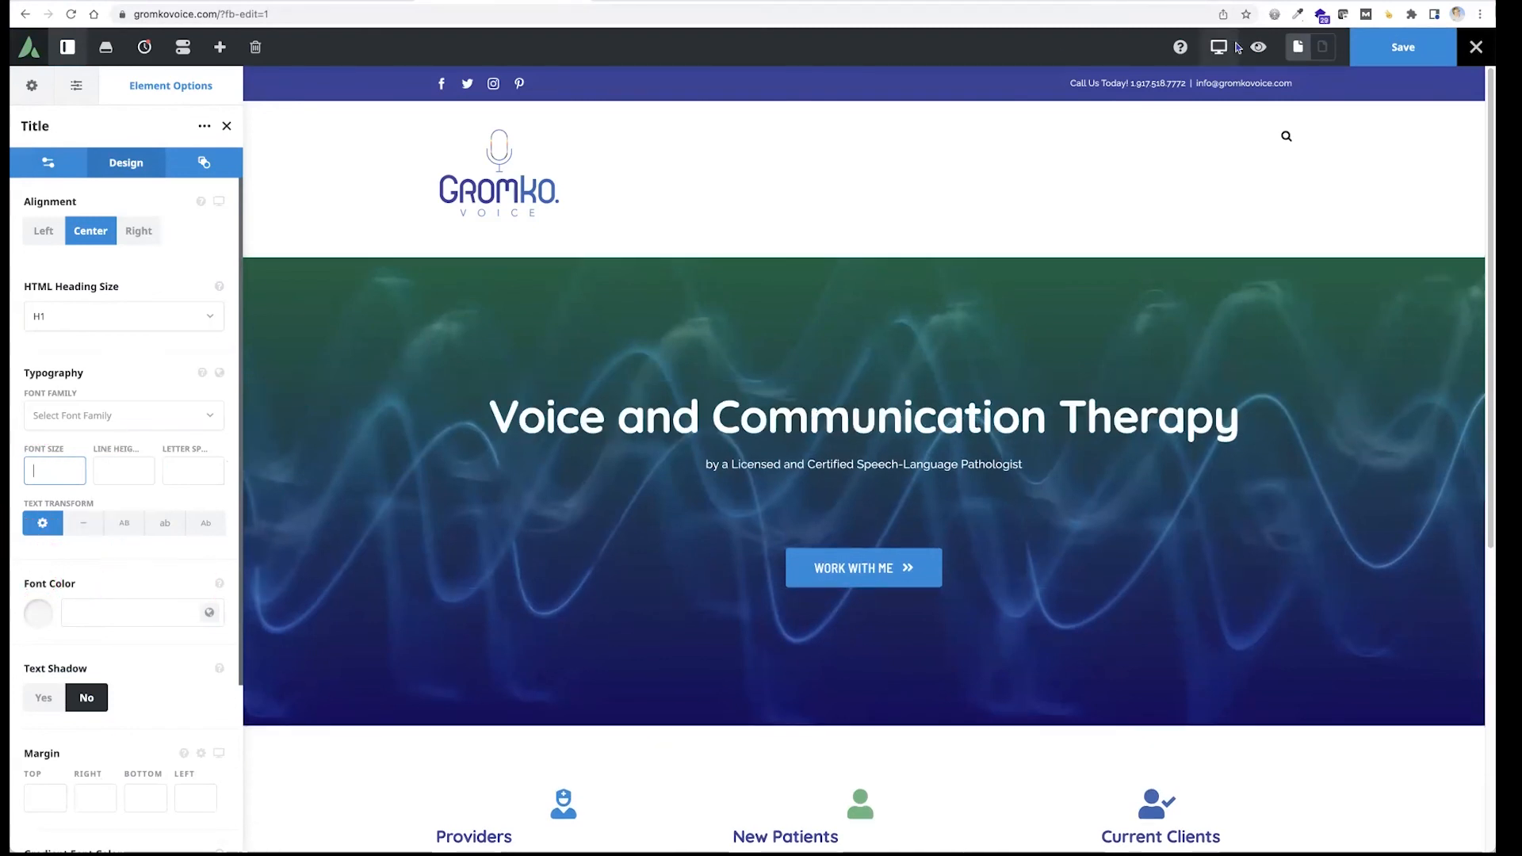
mouse_move(1225, 49)
click(1219, 85)
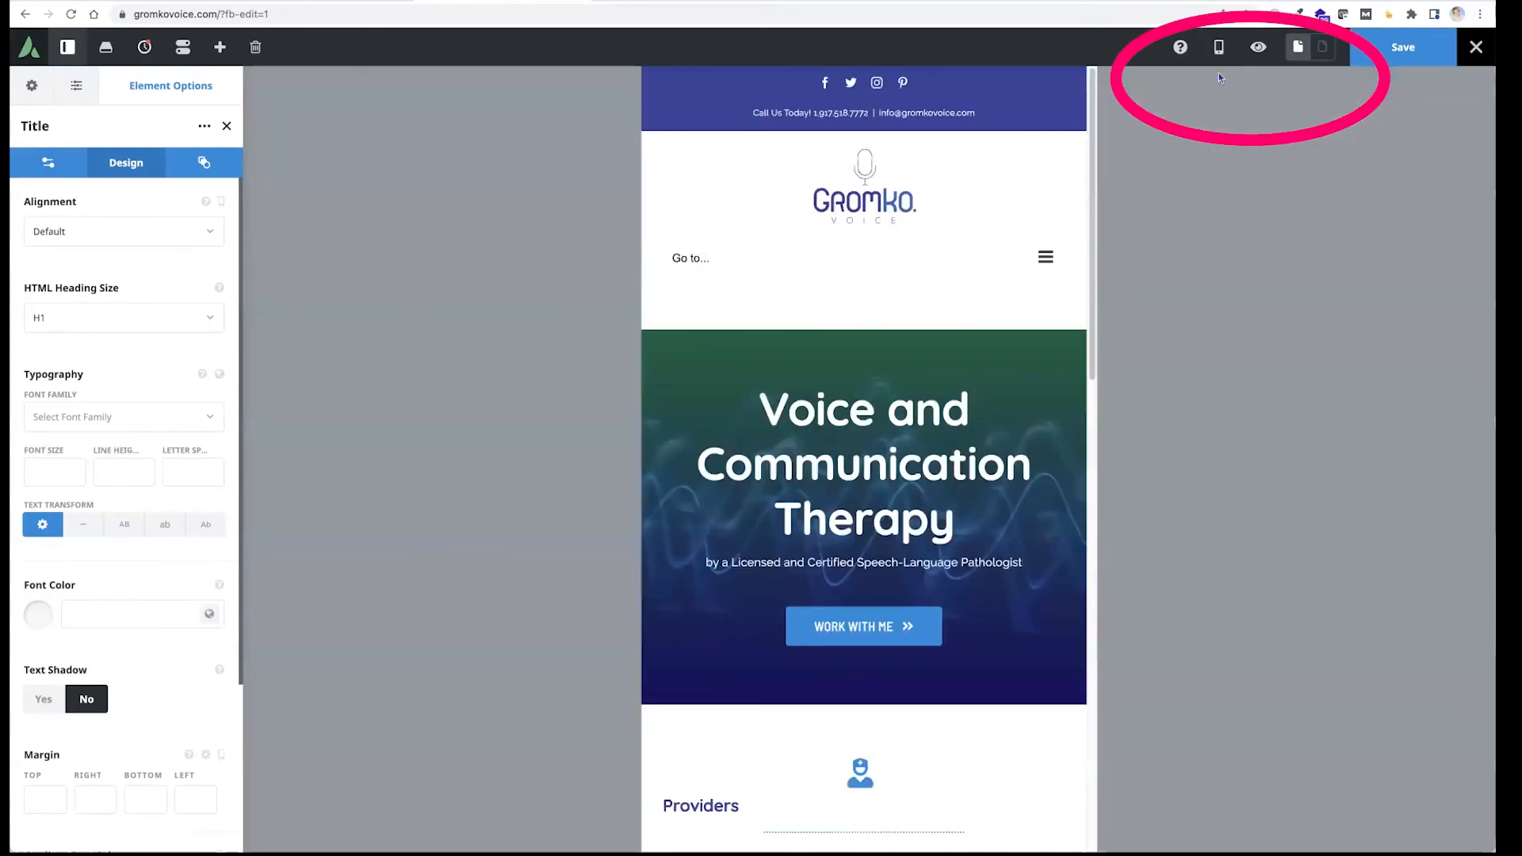
click(1257, 85)
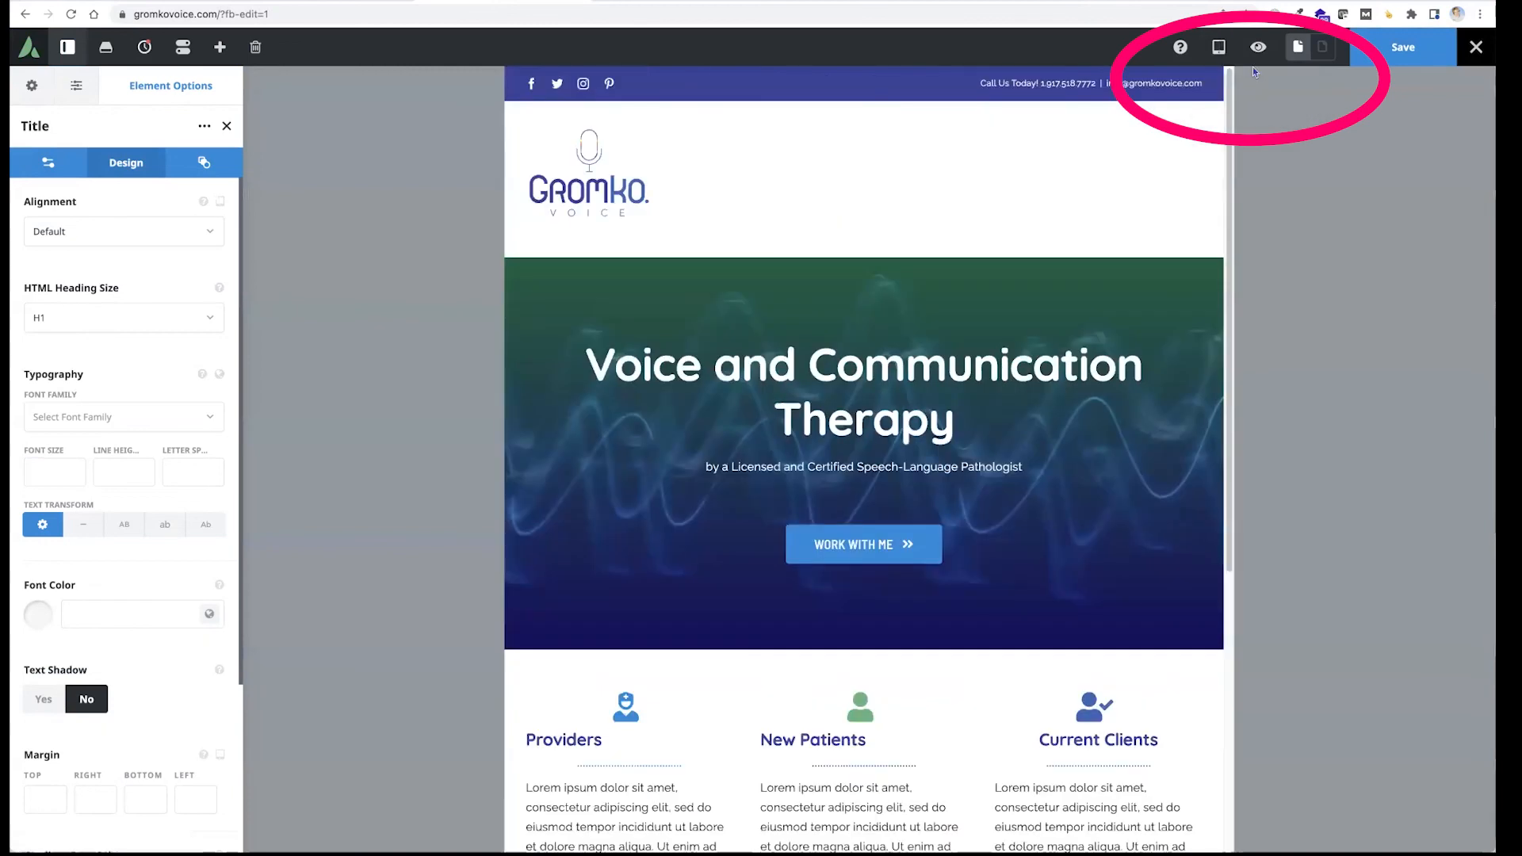
mouse_move(1213, 49)
click(1296, 85)
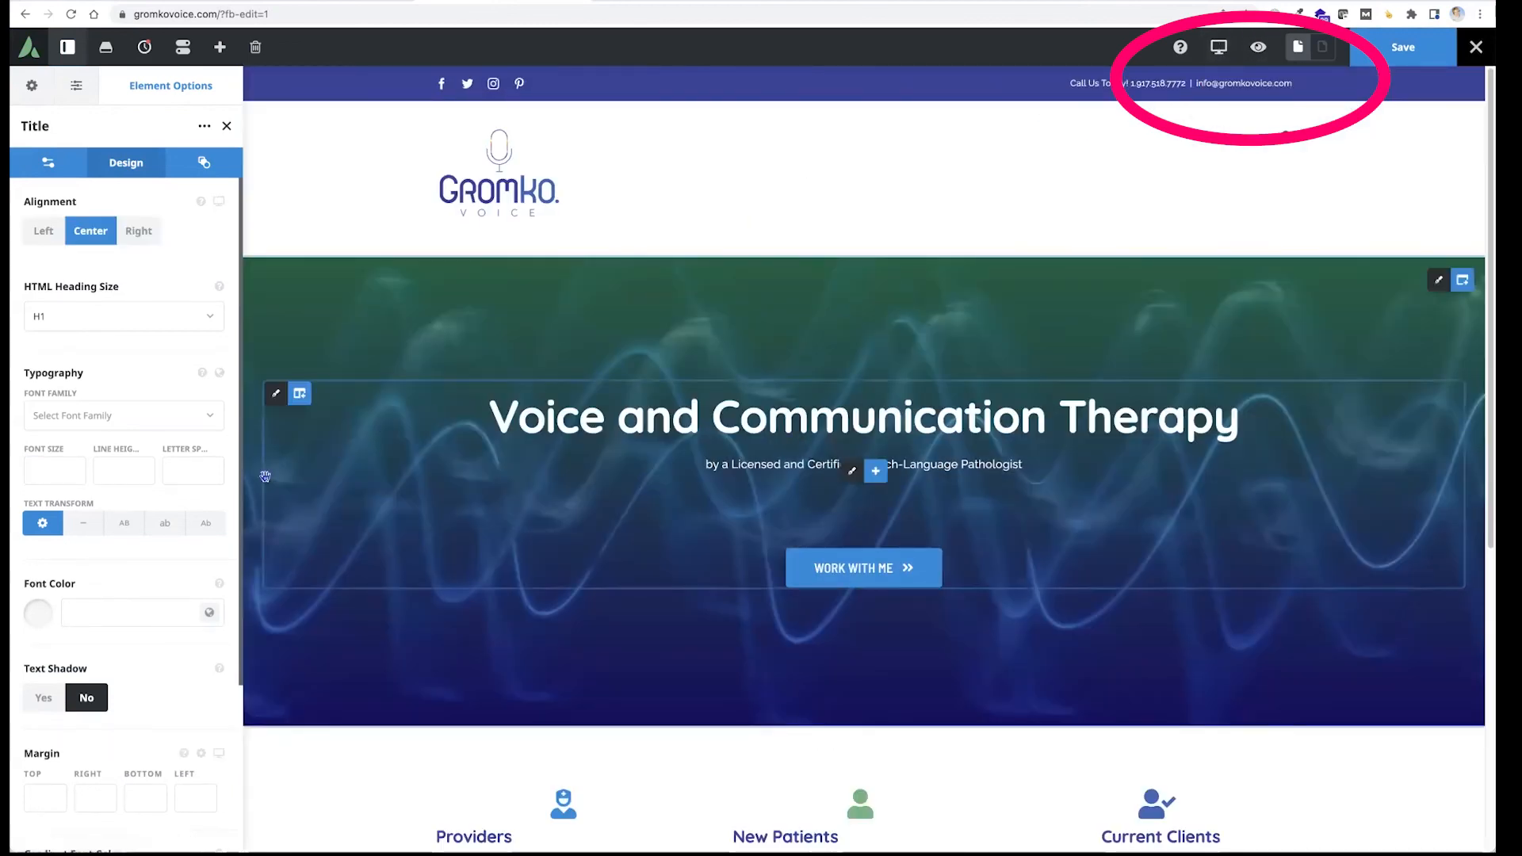
Re-enter 5.5vh as the hero title's font size, save the page and exit the live builder
click(82, 471)
click(47, 471)
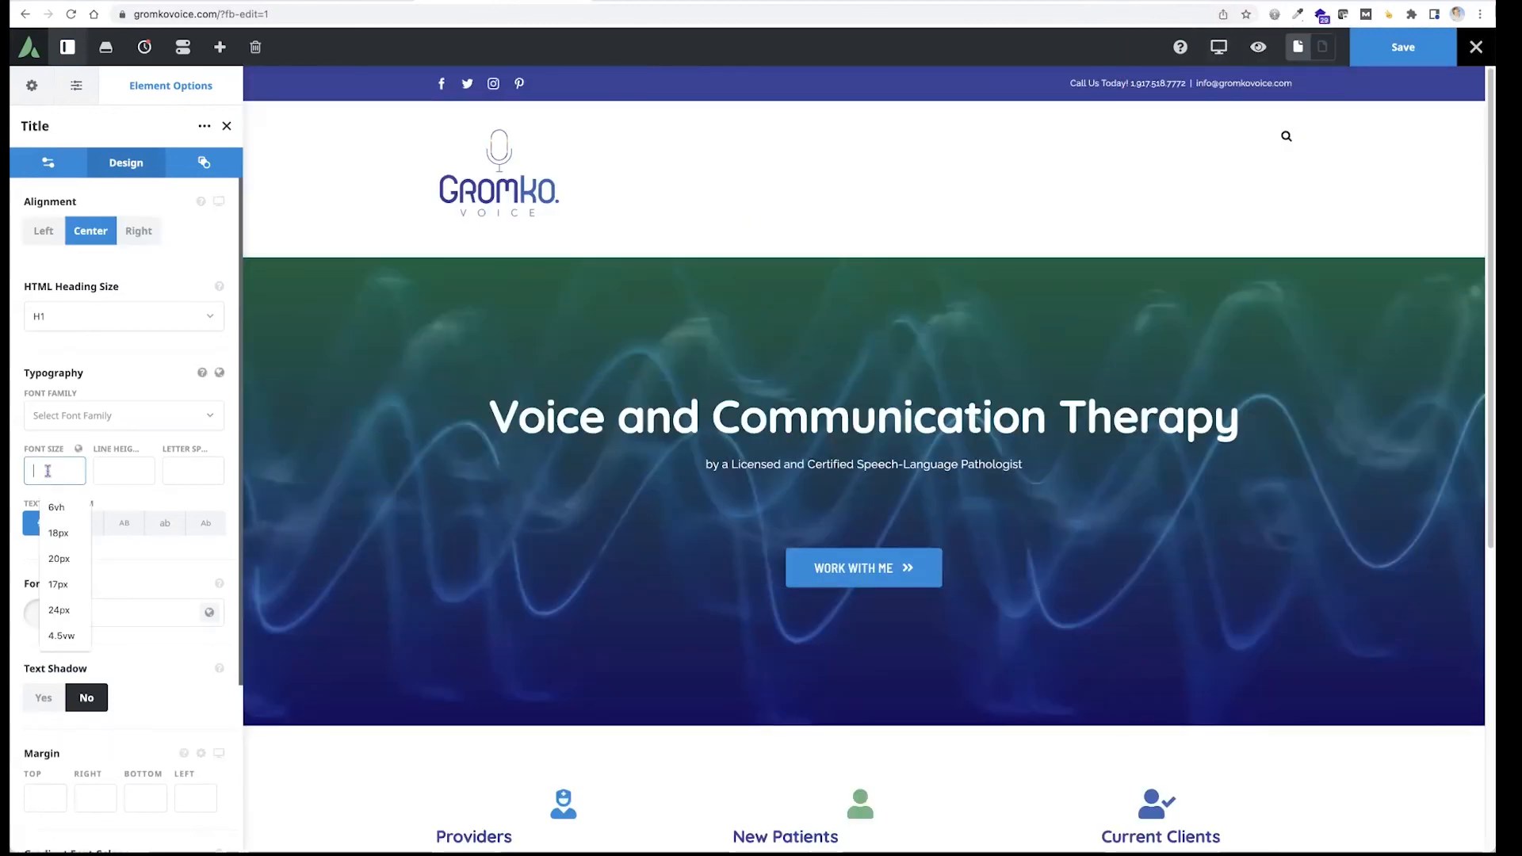
click(1474, 47)
click(1402, 79)
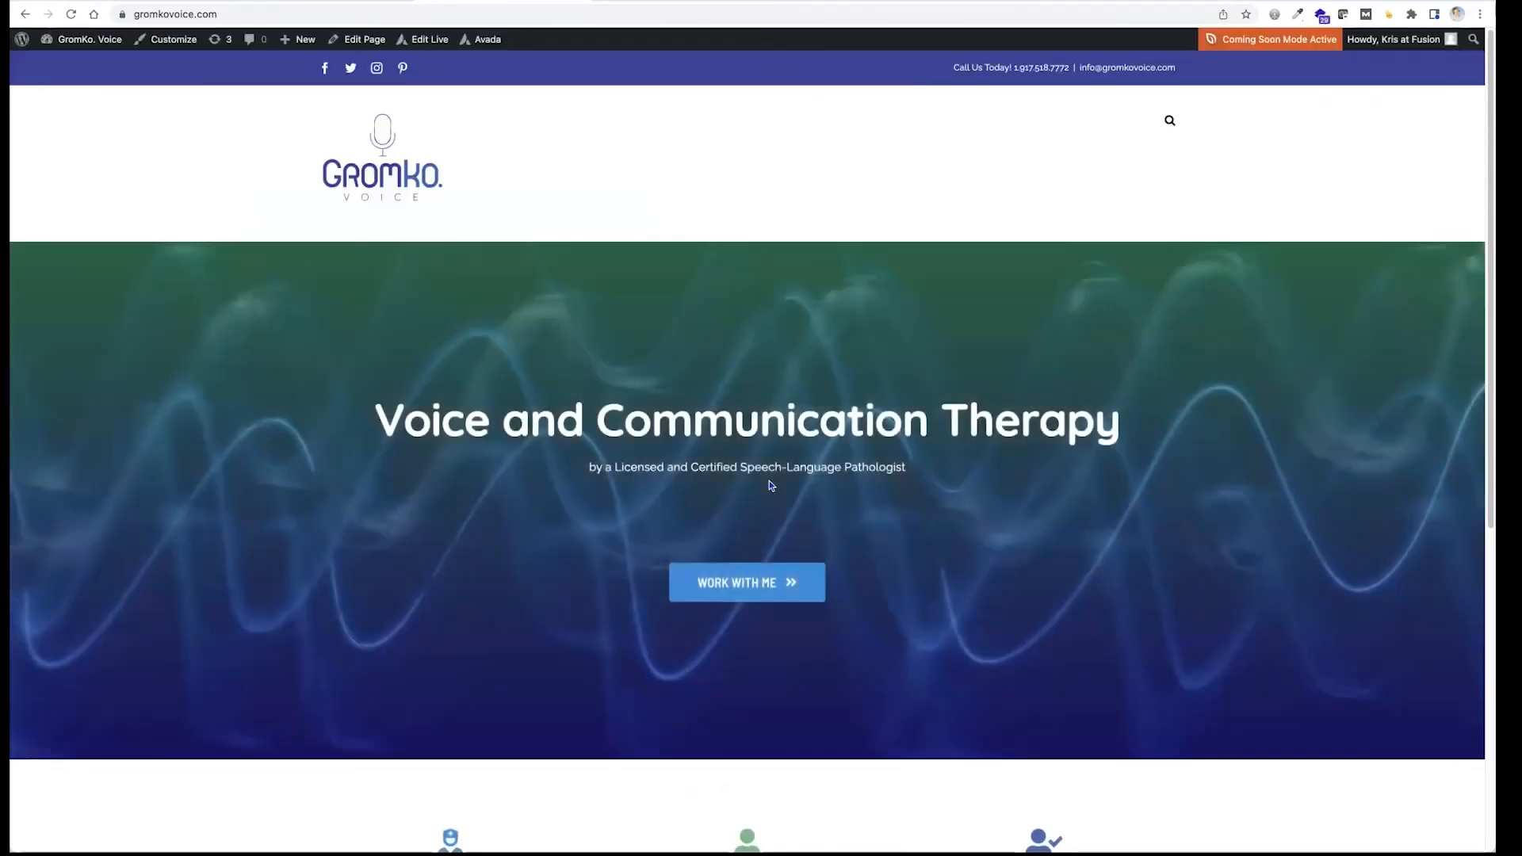
Reload the home page at iPhone SE size, check the hero title and content columns, and close the developer tools
key(alt+super+i)
click(70, 14)
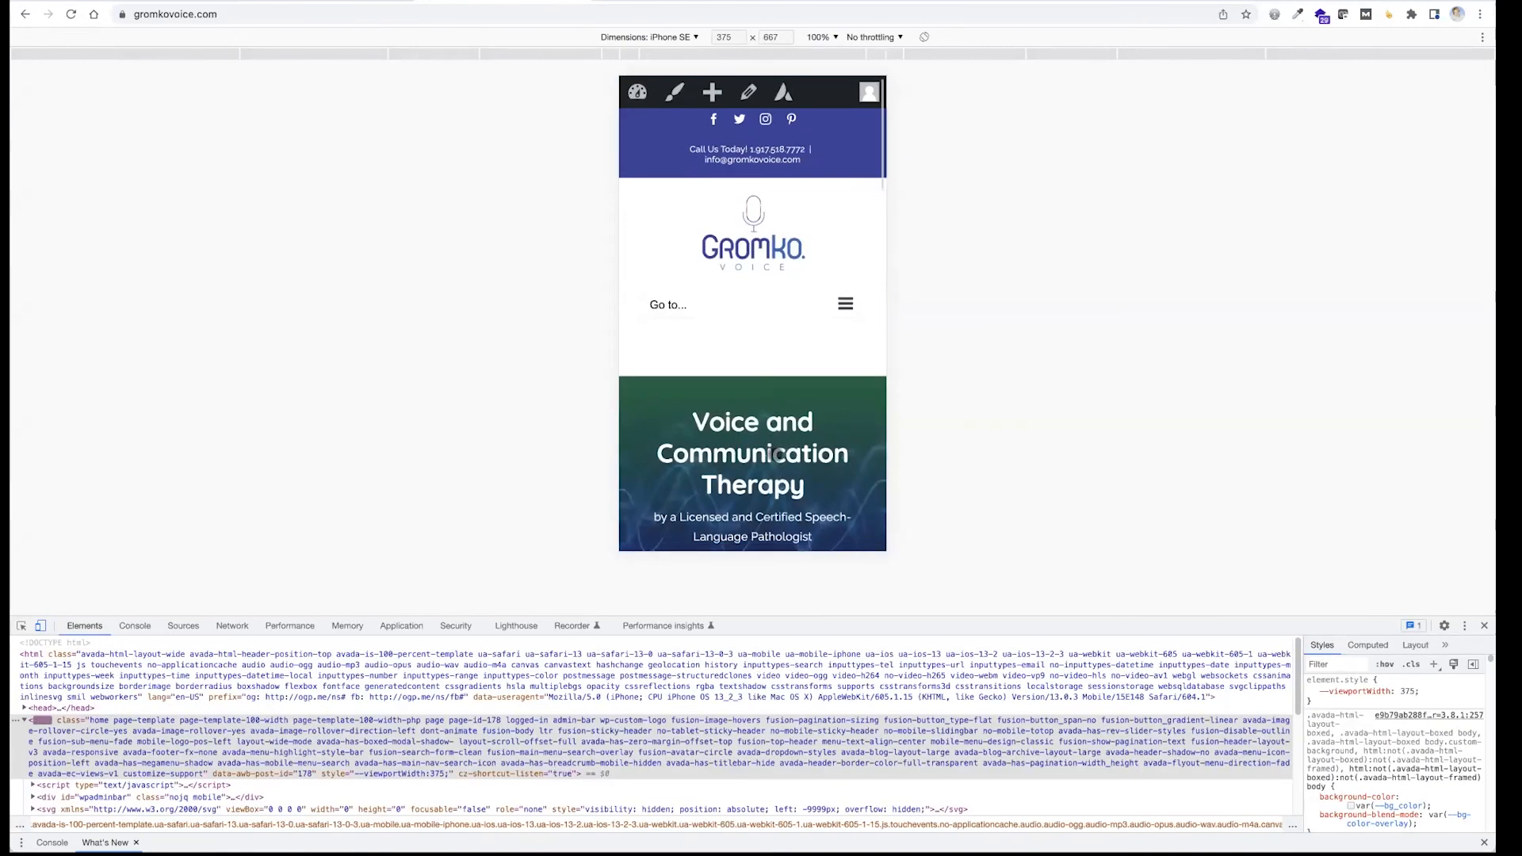
scroll(768, 428, down, 8)
scroll(774, 454, down, 10)
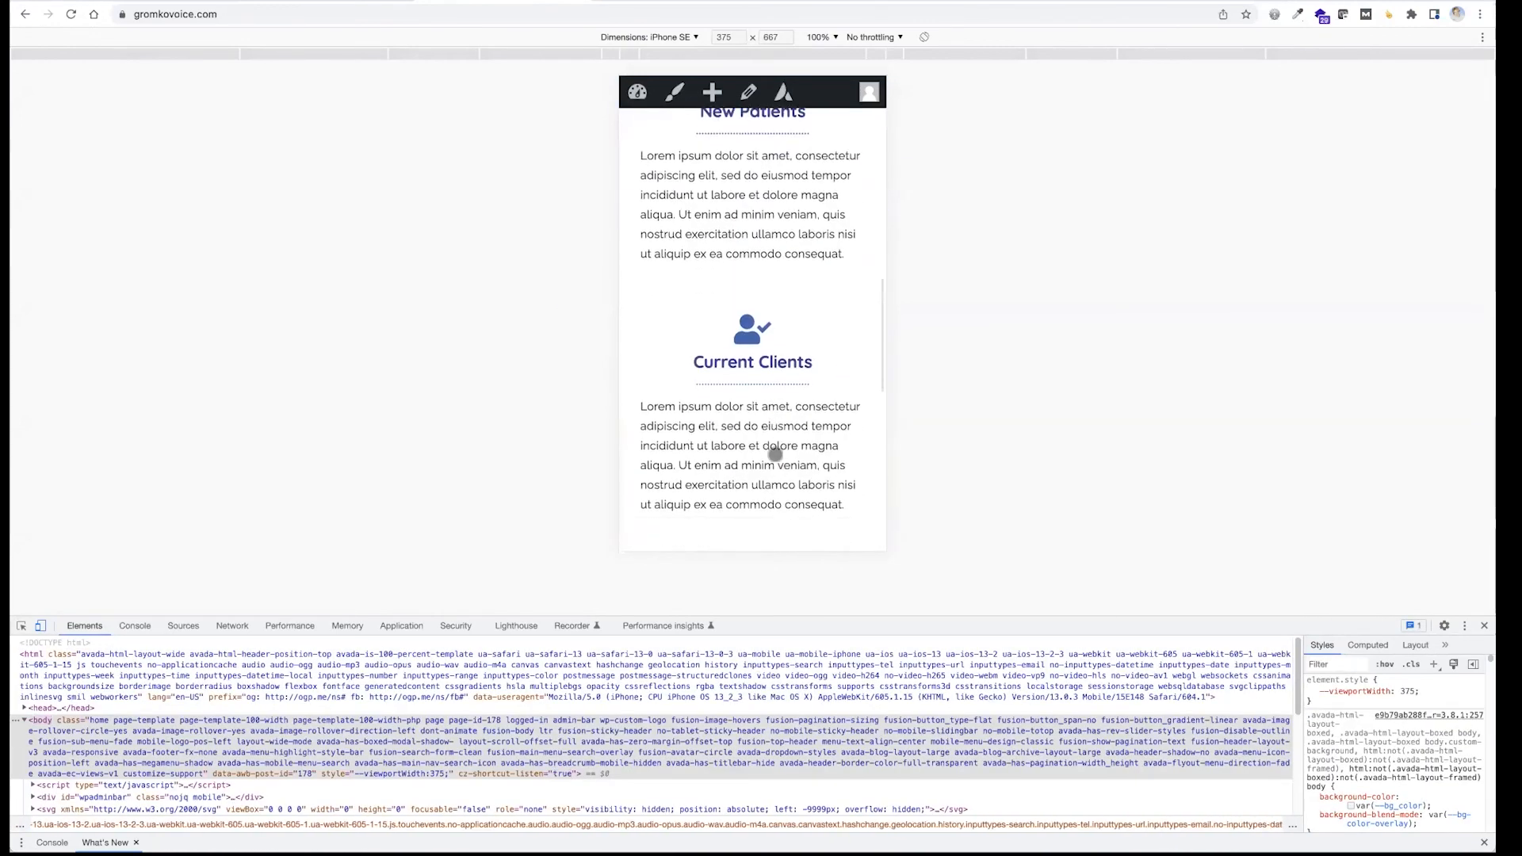
scroll(774, 455, up, 20)
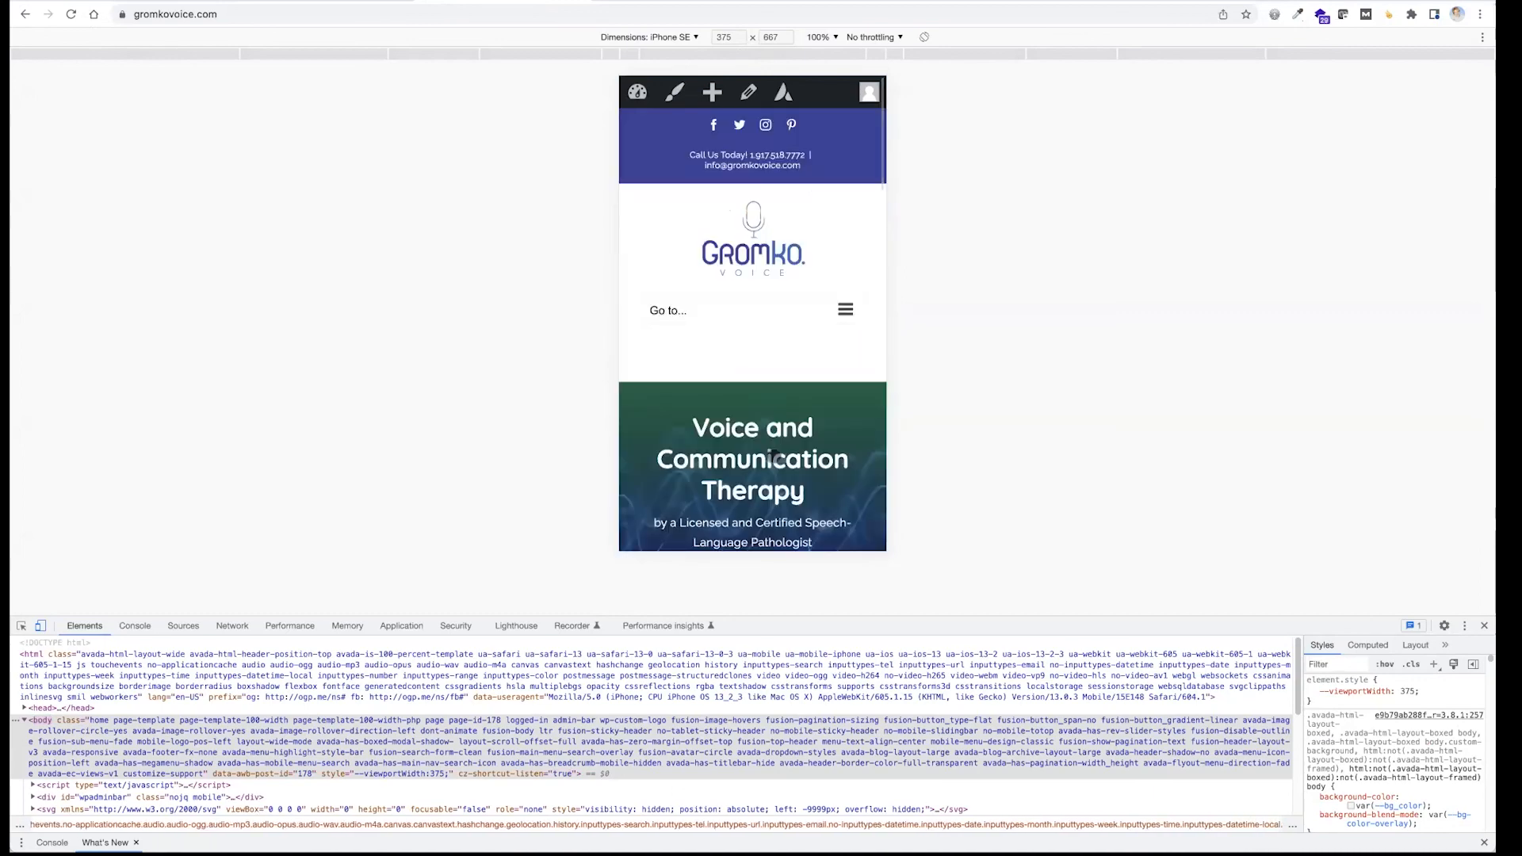
click(41, 626)
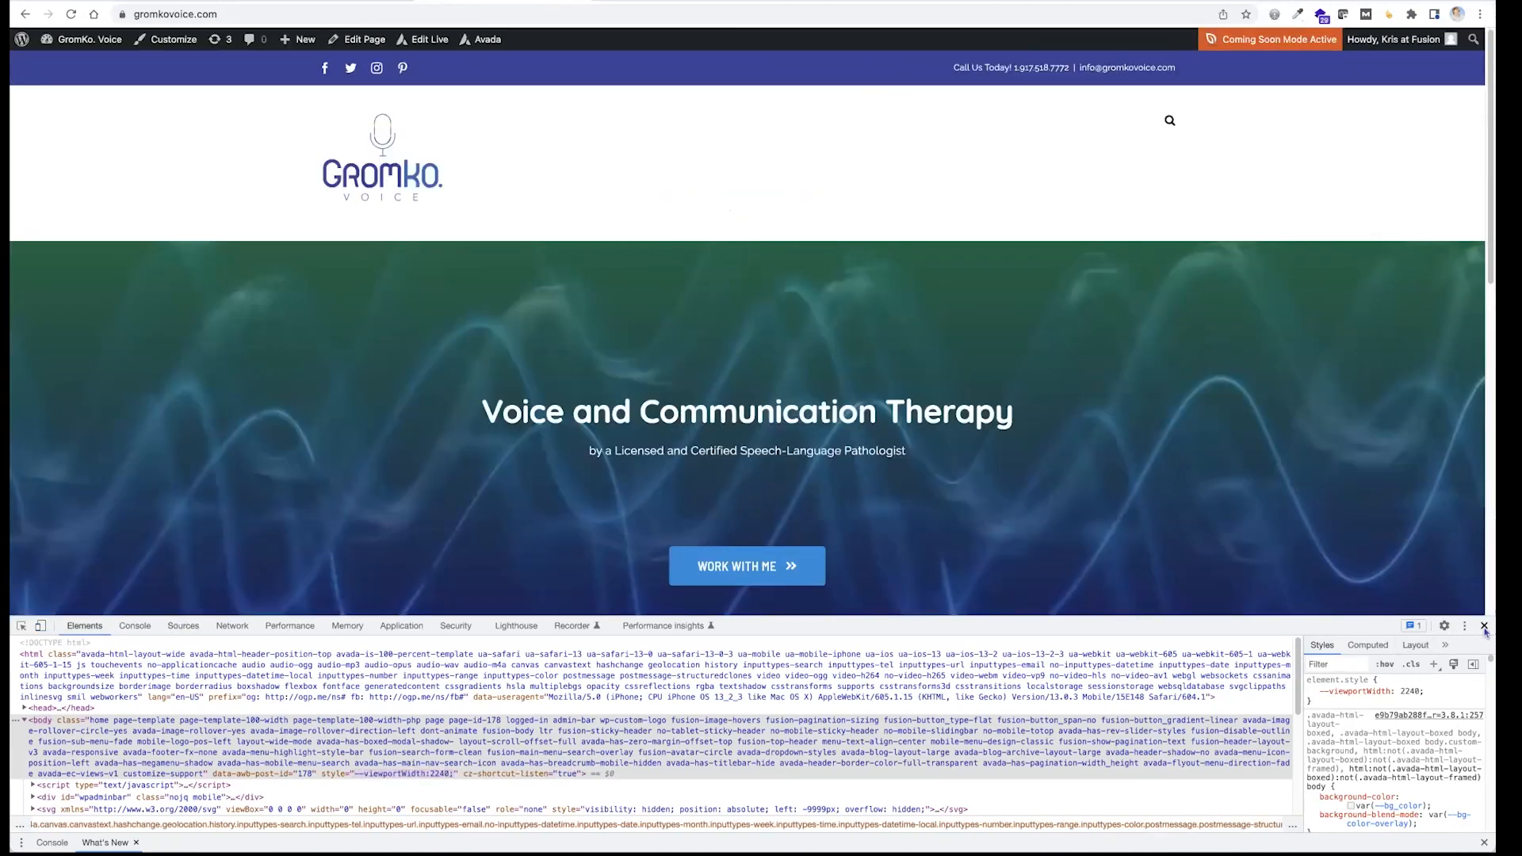
click(1484, 626)
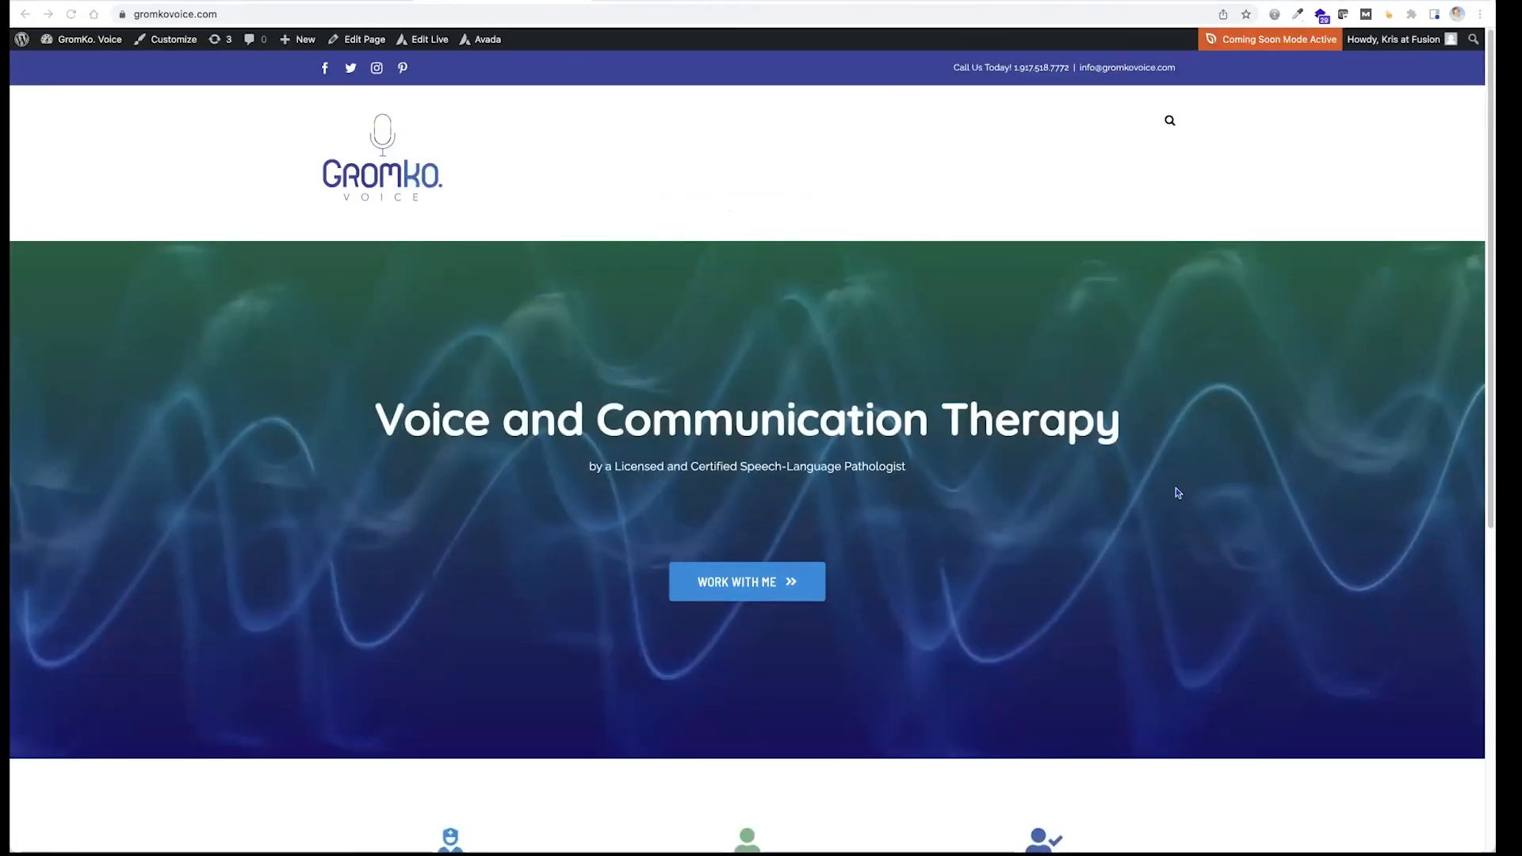
Review the finished desktop home page from the sticky header and hero to the three columns and footer
scroll(1176, 488, down, 6)
scroll(1176, 488, up, 6)
scroll(1178, 493, down, 2)
scroll(1178, 493, down, 5)
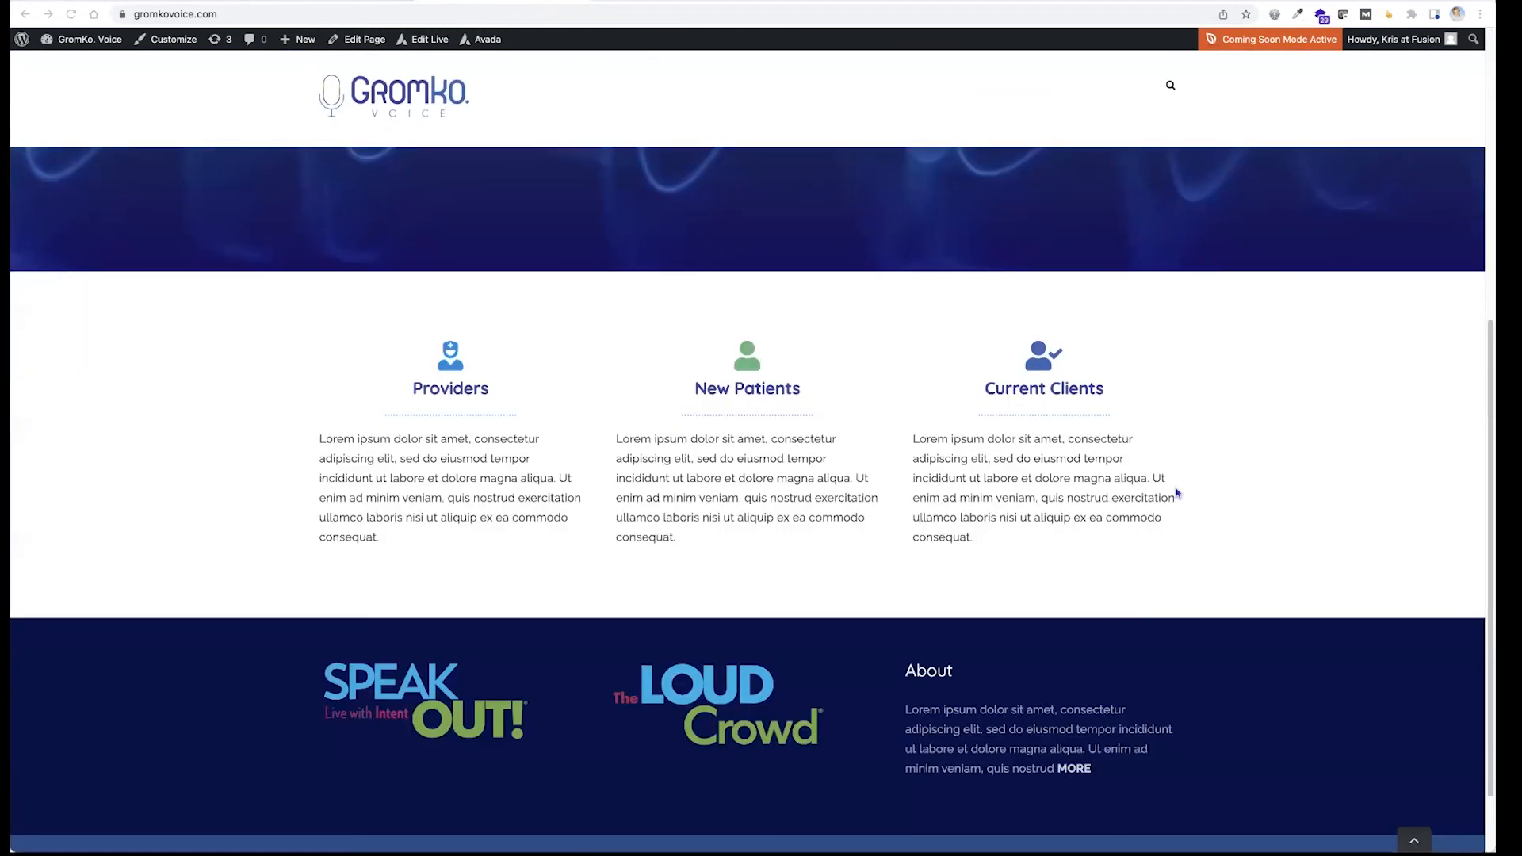
scroll(1178, 493, down, 1)
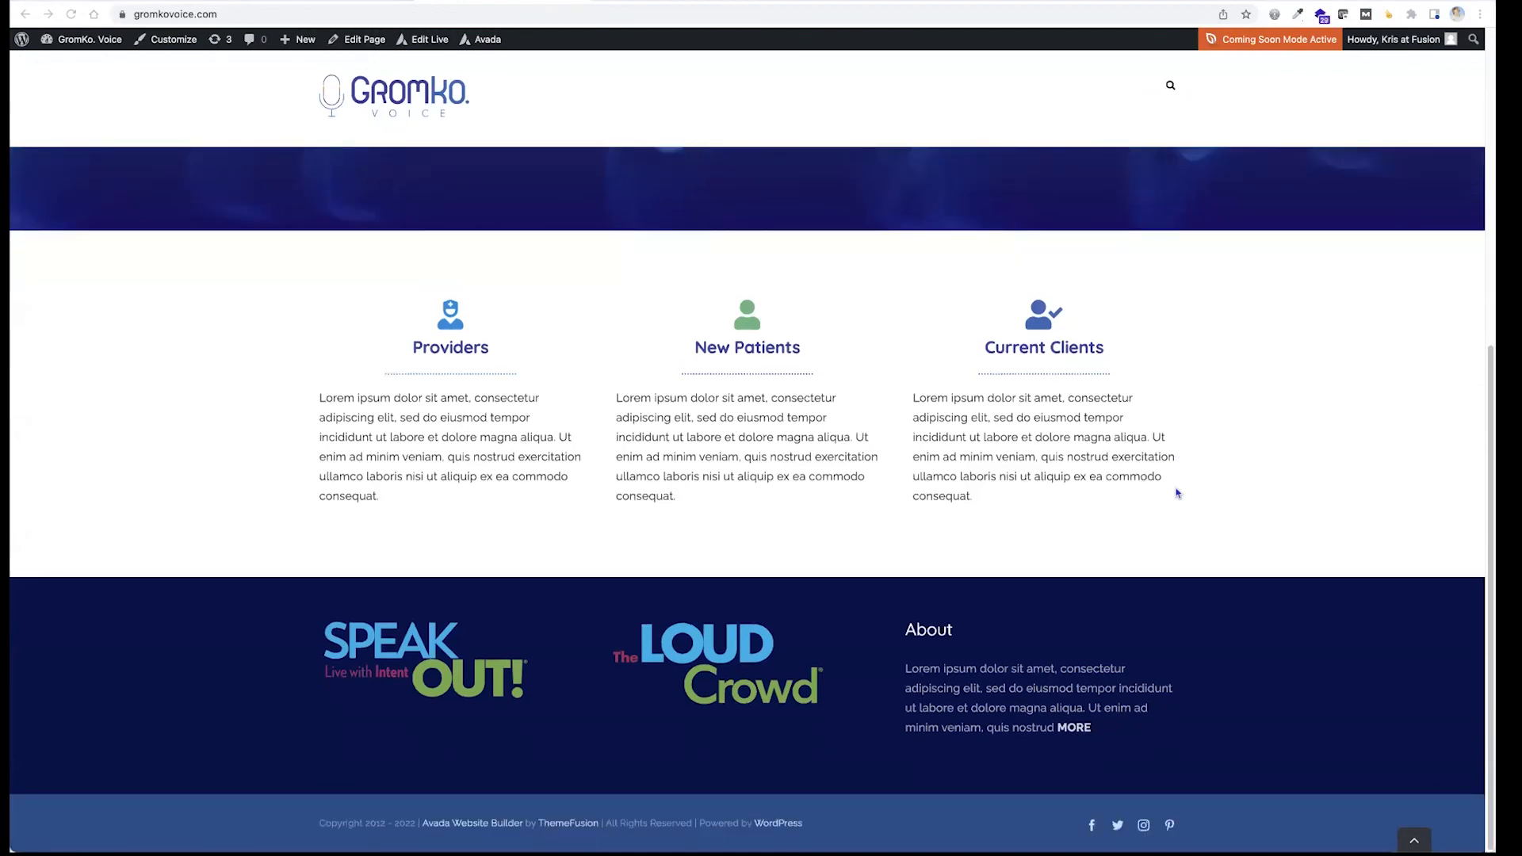
scroll(1178, 493, up, 8)
scroll(1181, 507, down, 7)
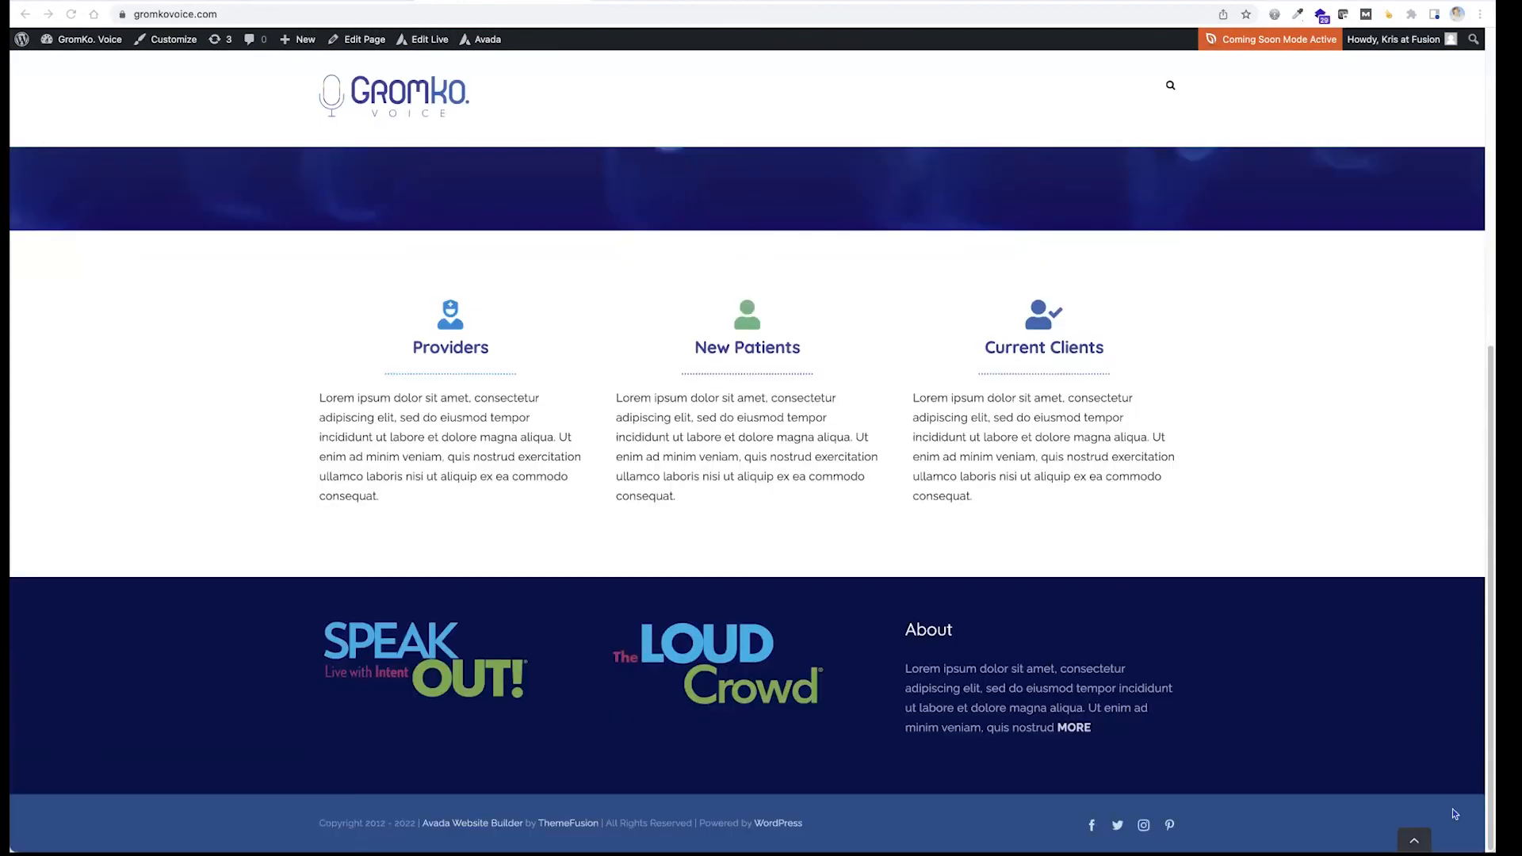